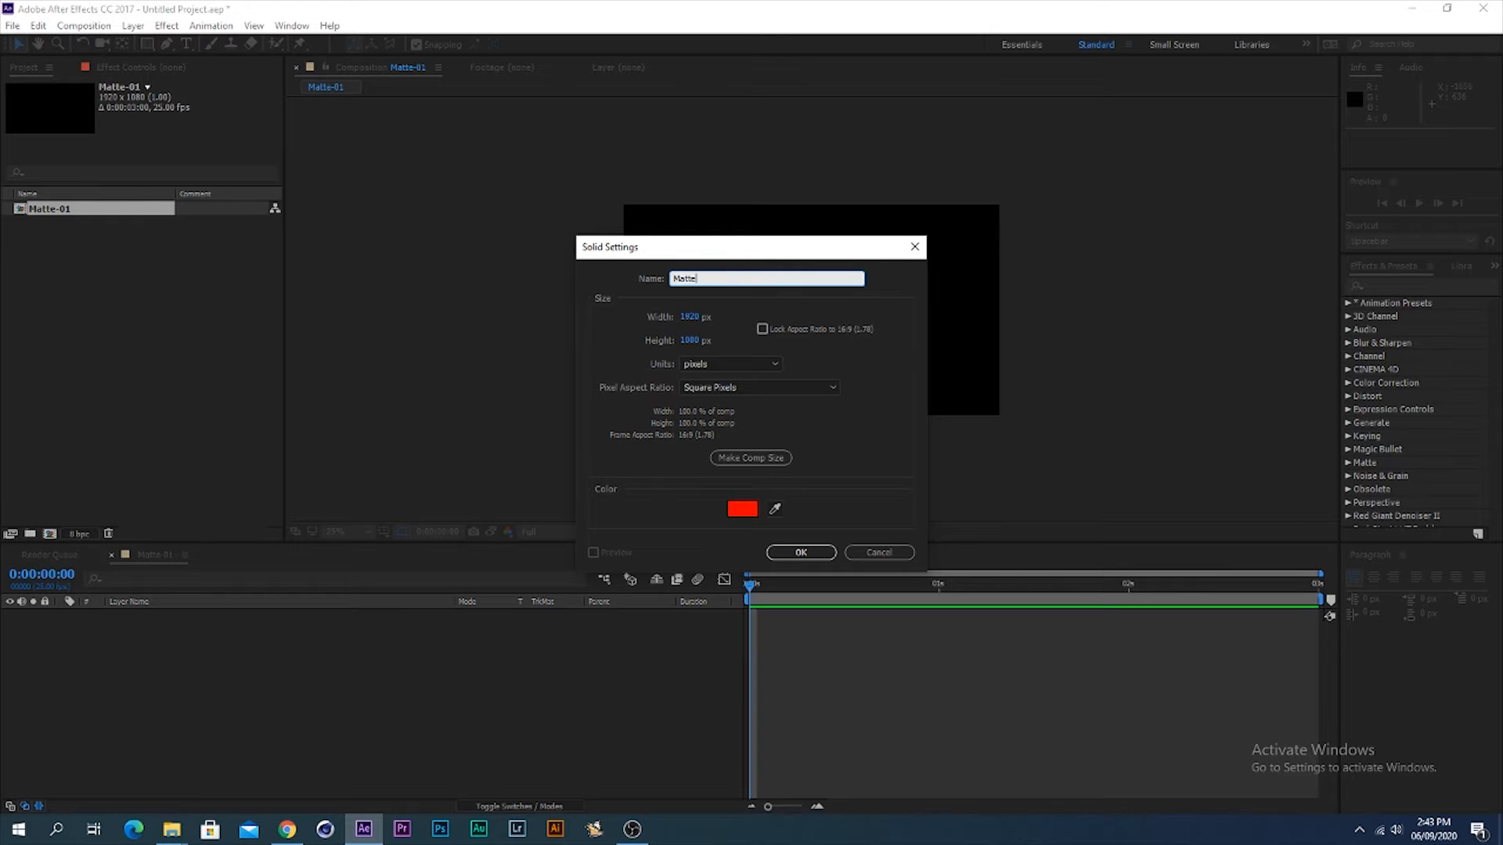
Step: Create the red 1920 × 1080 px solid Matte-01 and apply the Polar Coordinates effect to it
key(Return)
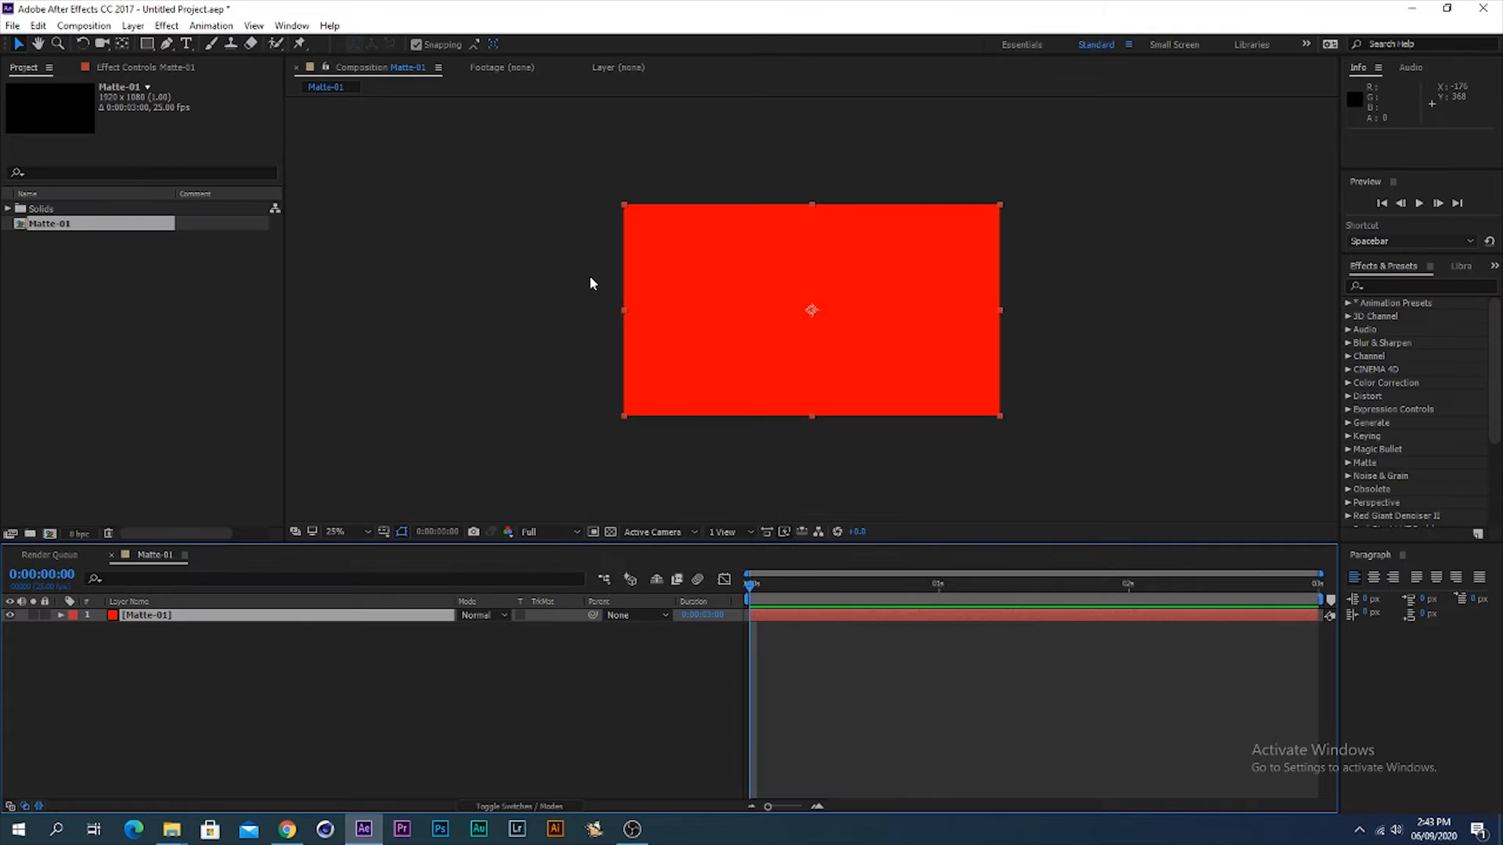
click(266, 669)
click(244, 619)
click(1380, 284)
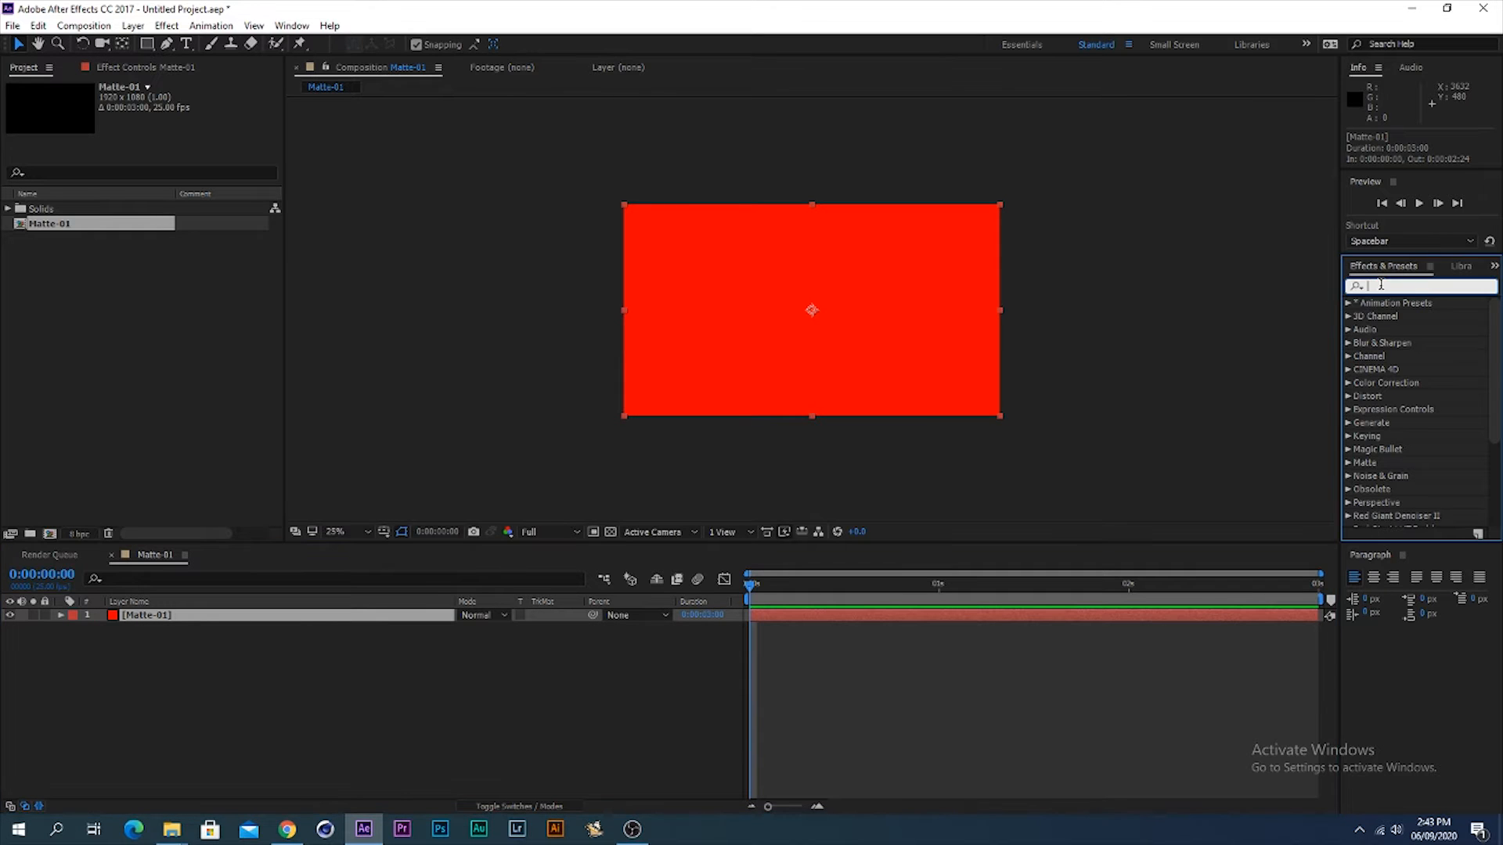
text(pol)
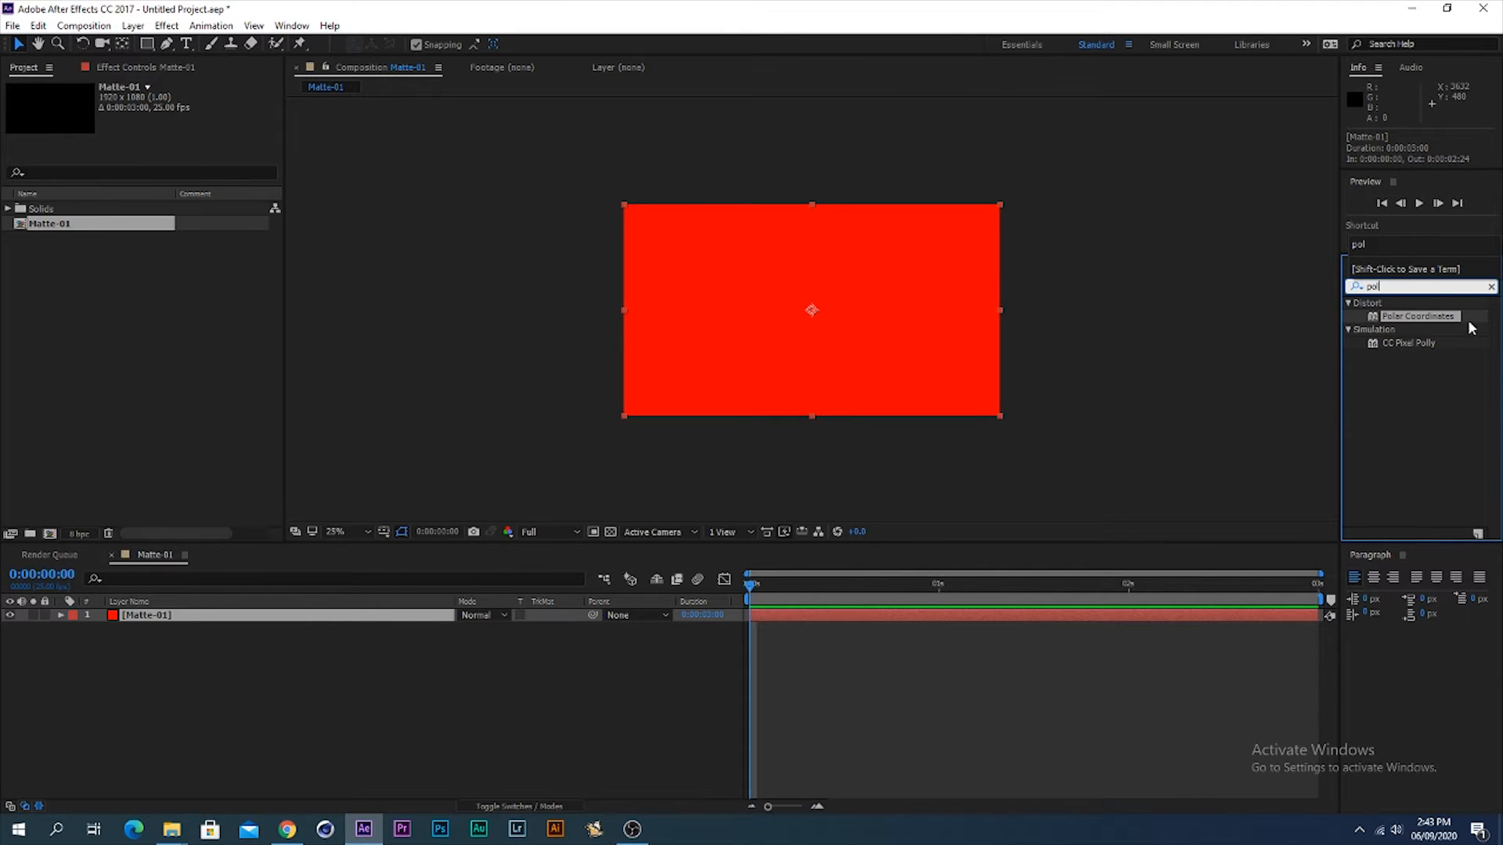
double_click(1429, 317)
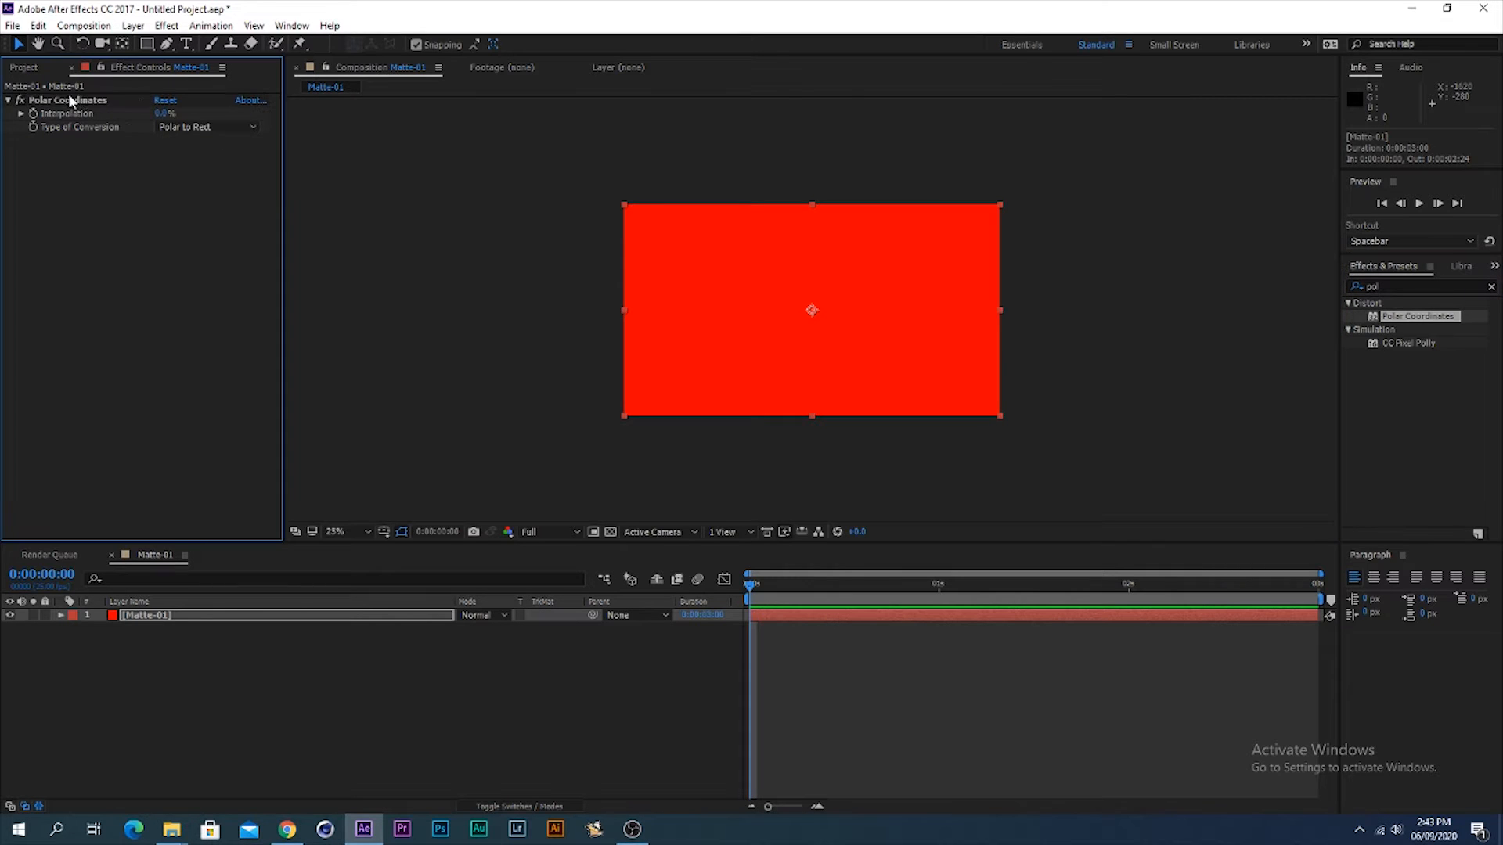
Step: Set the Polar Coordinates conversion type to Rect to Polar and its Interpolation to 100%
drag(162, 113, 263, 123)
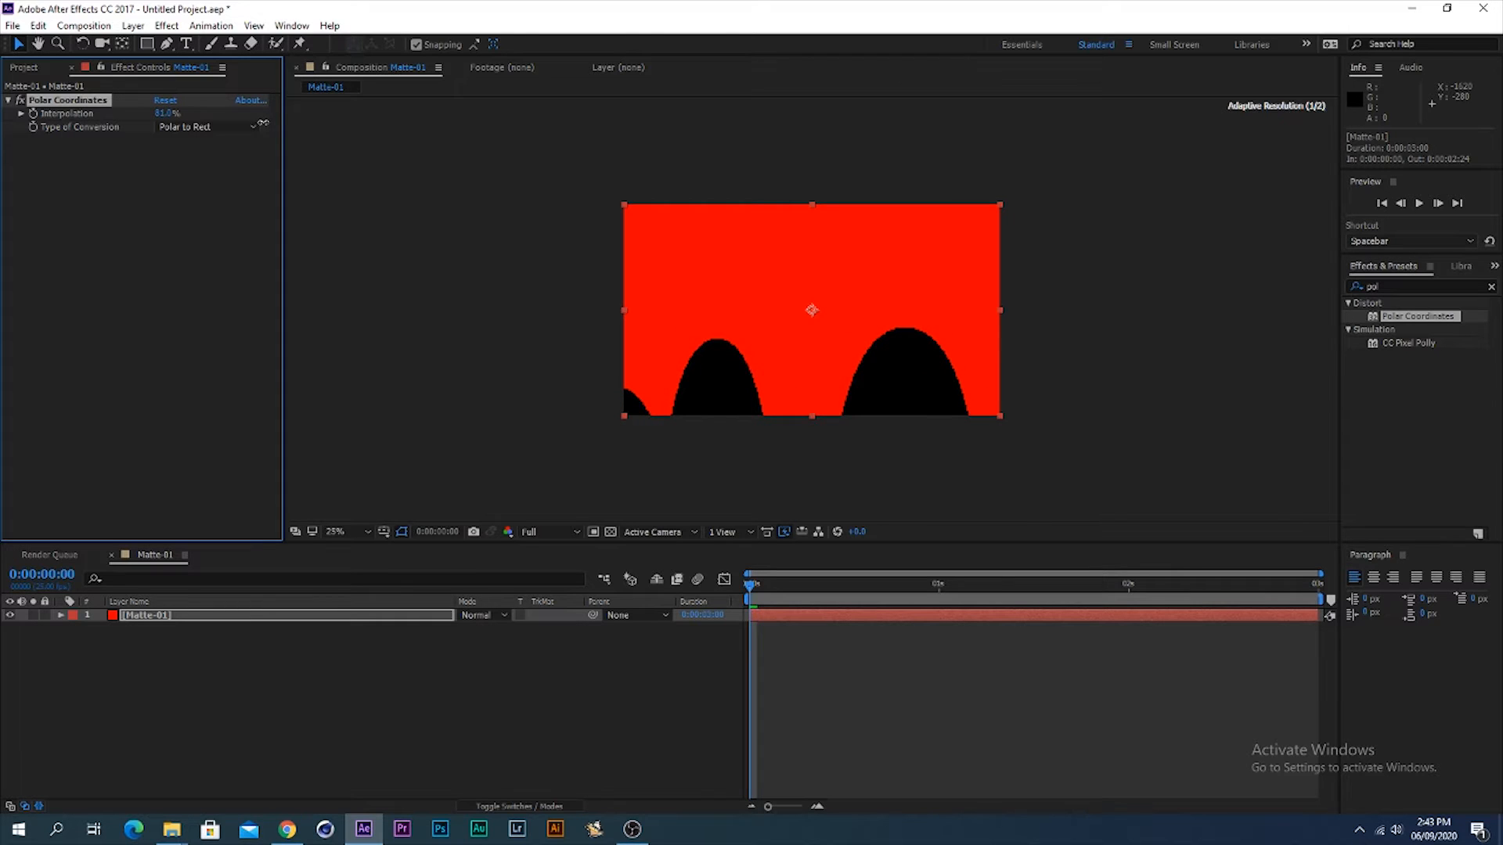
click(204, 127)
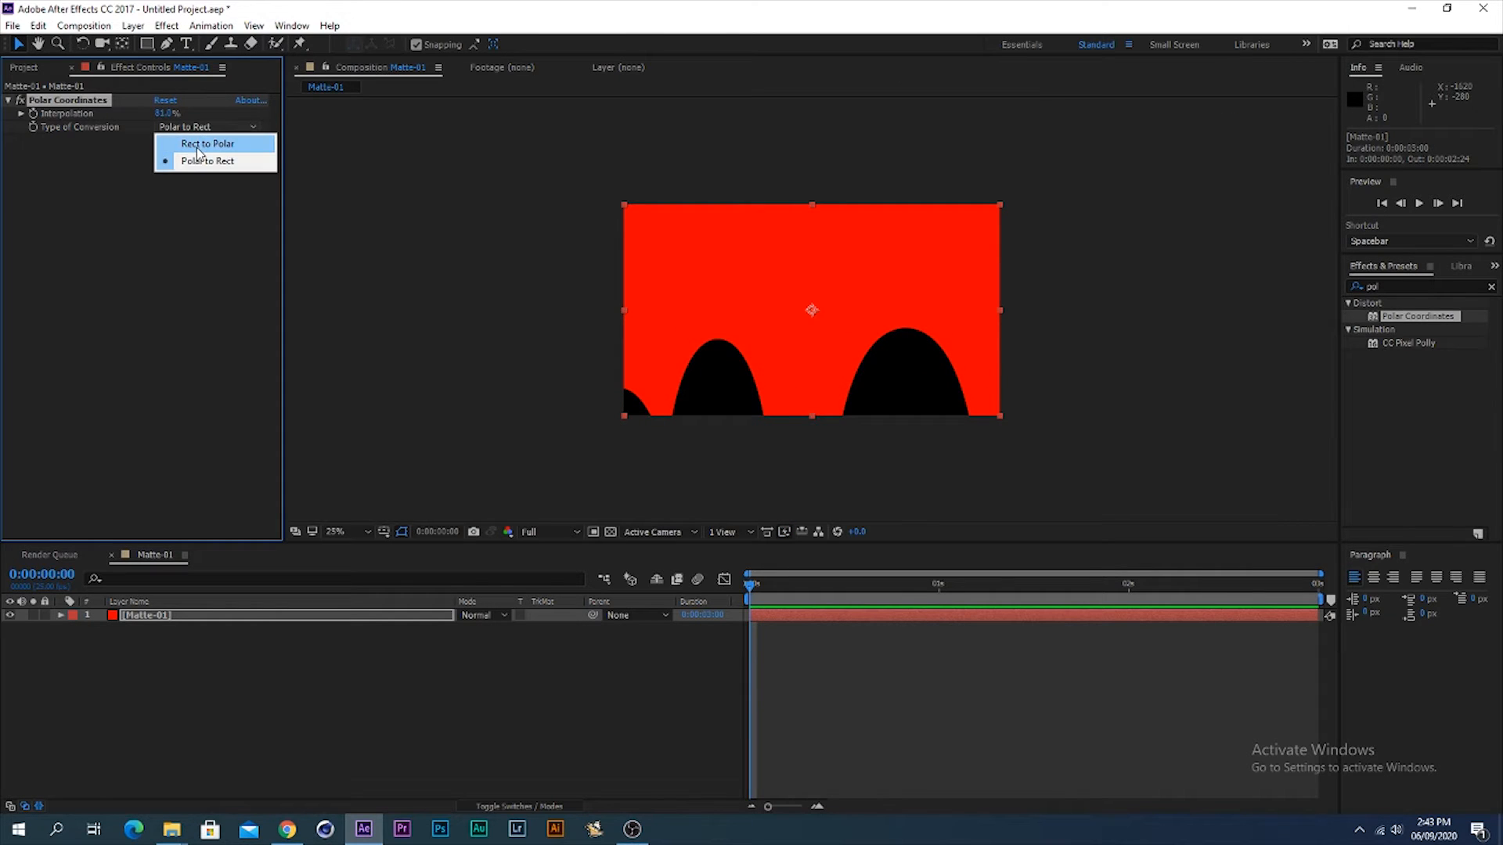
click(197, 151)
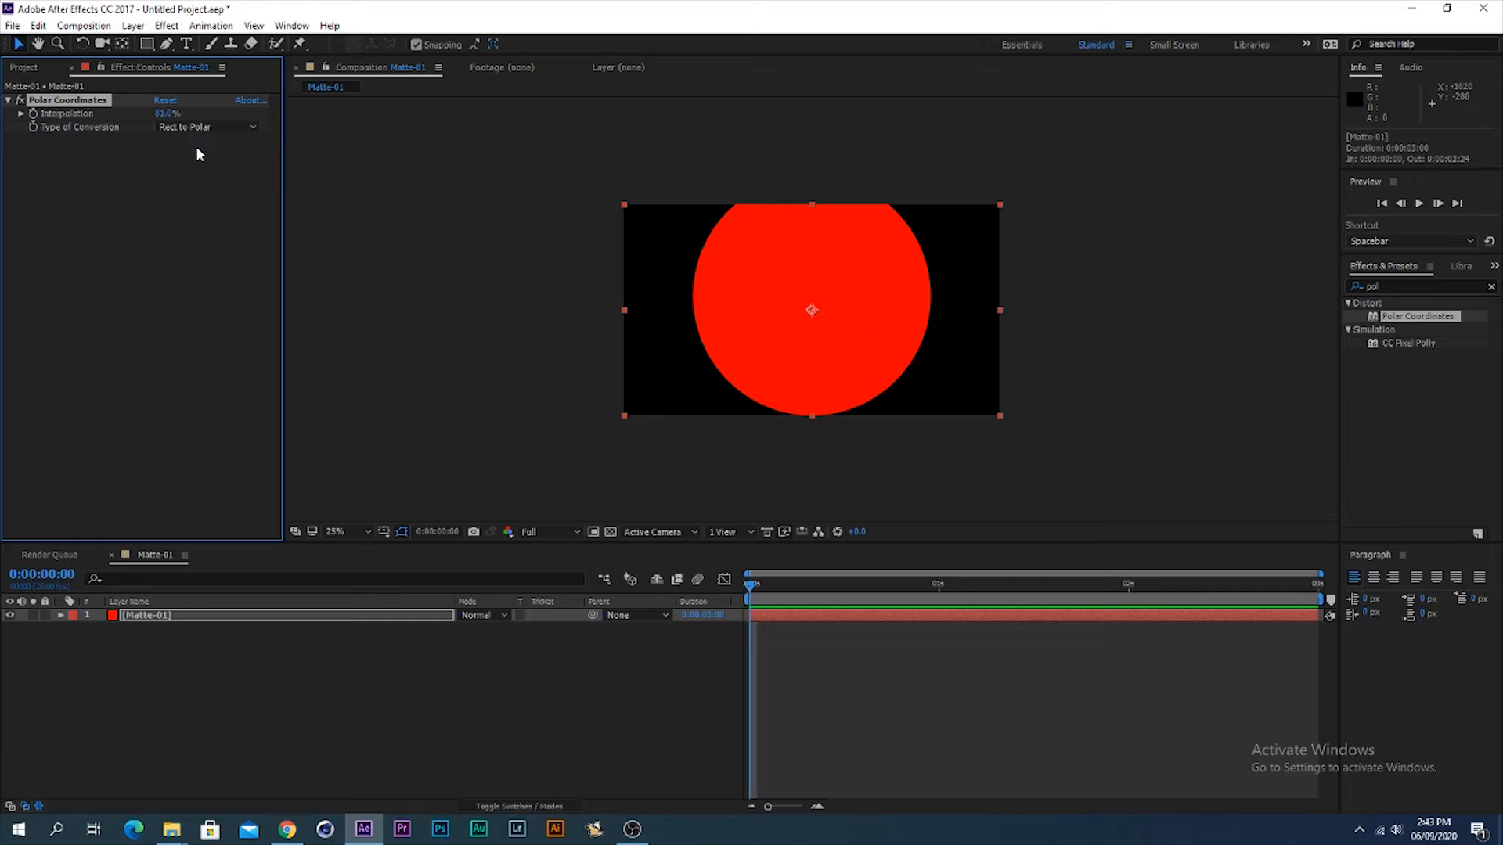
drag(163, 114, 256, 117)
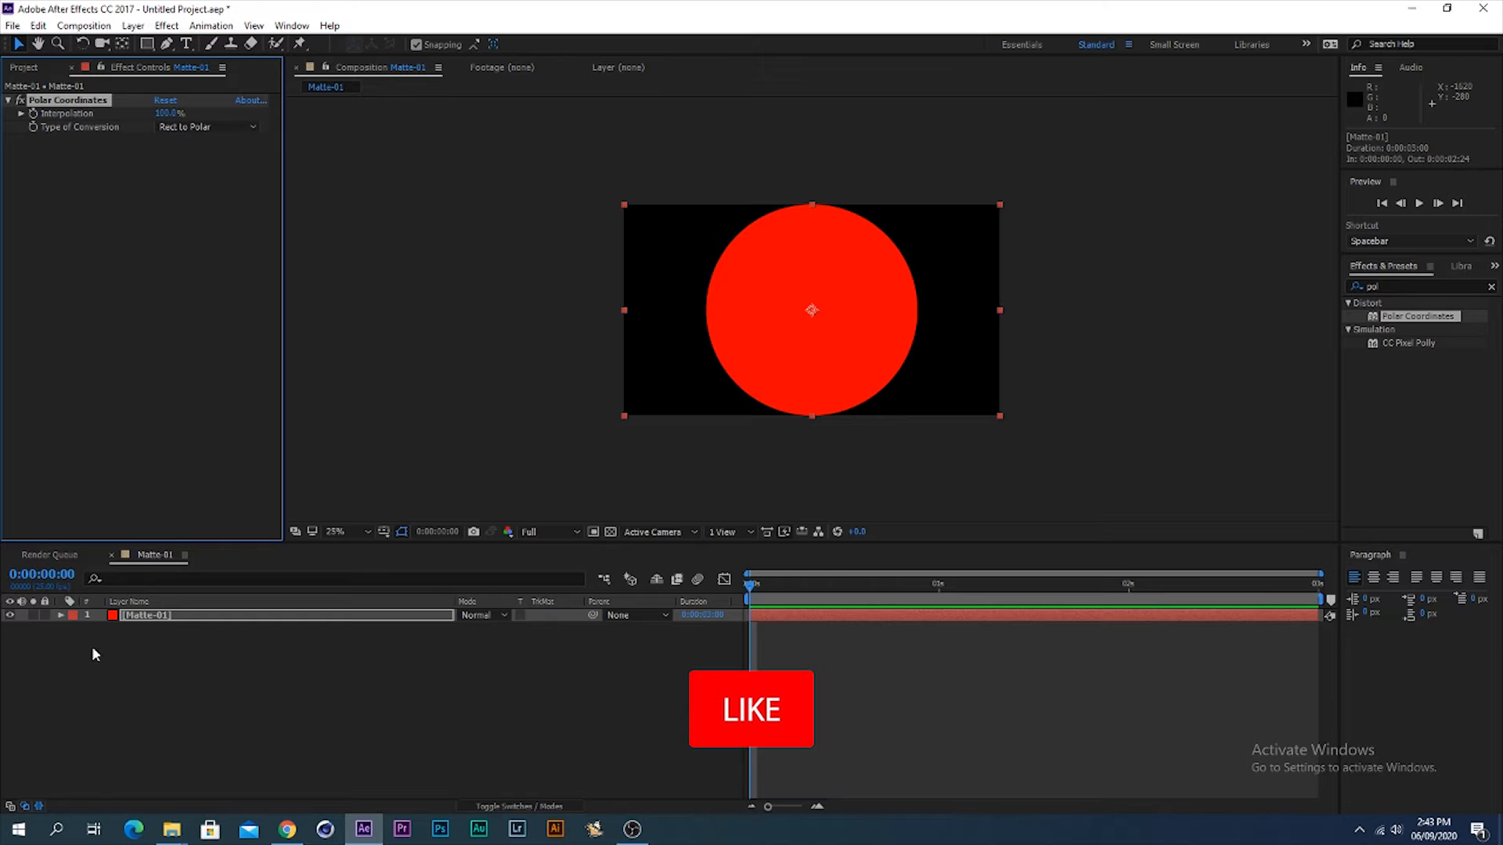
Step: Set an Interpolation keyframe at 0:00:00:00 on Matte-01 and reveal the layer's keyframed properties
click(171, 615)
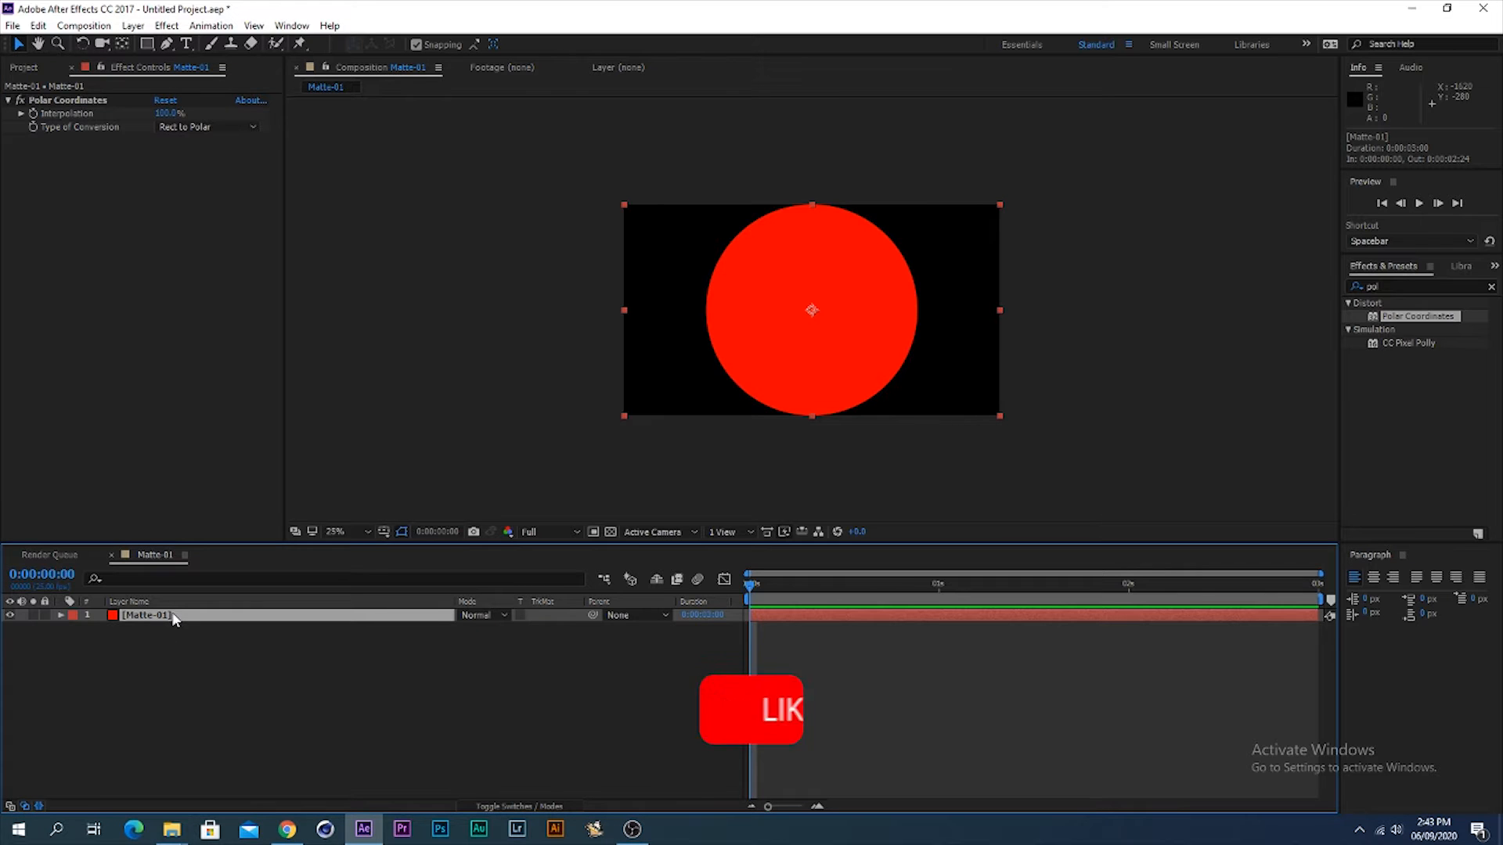
click(30, 108)
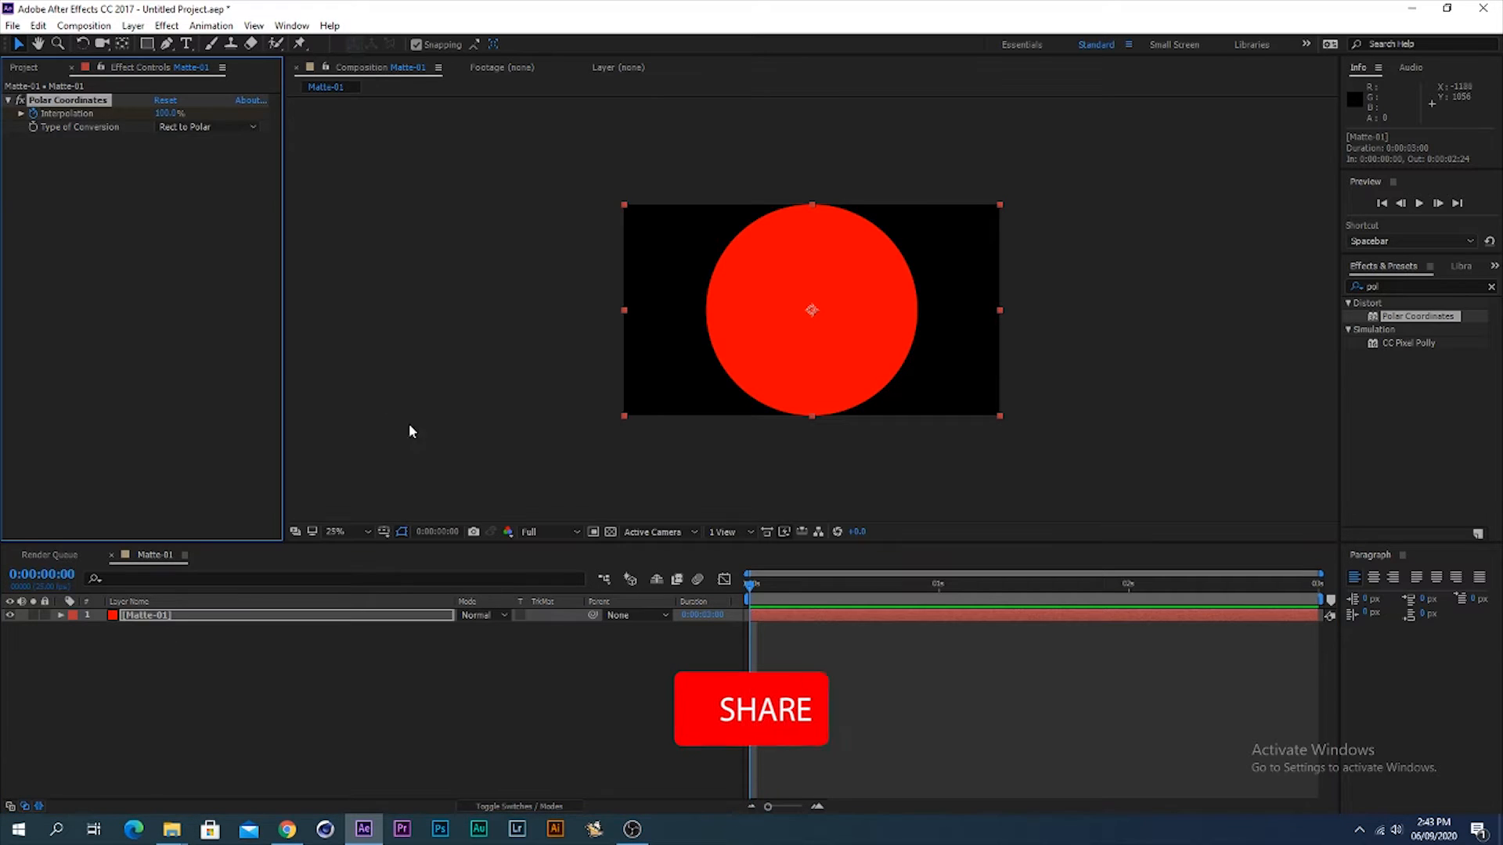
key(u)
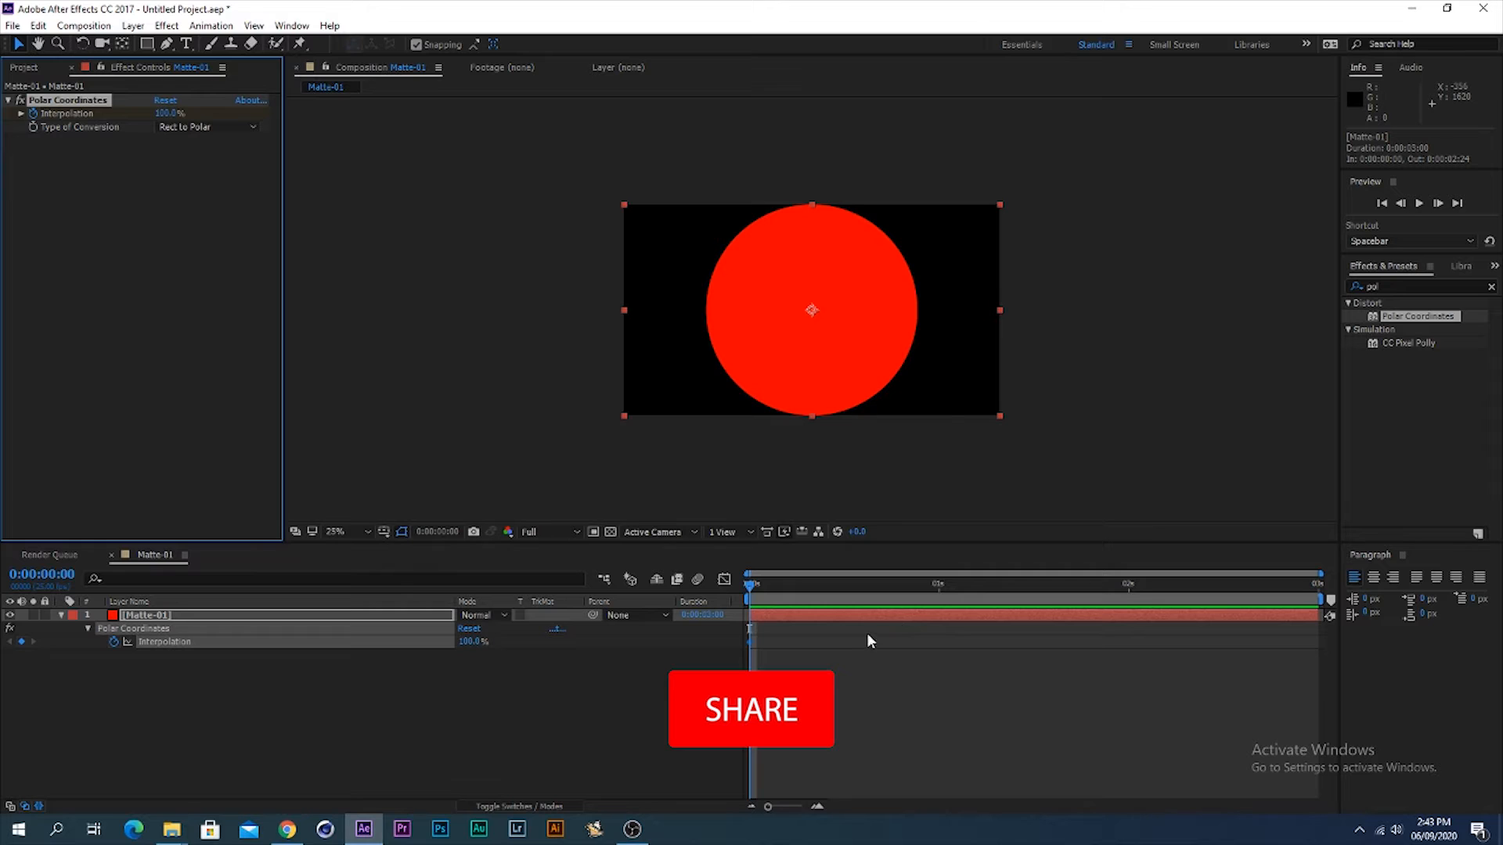
Step: Keyframe the Interpolation at 0% at 0:00:01:05 and preview the animation
key(shift+Page_Down)
key(shift+Page_Down)
key(shift+Page_Down)
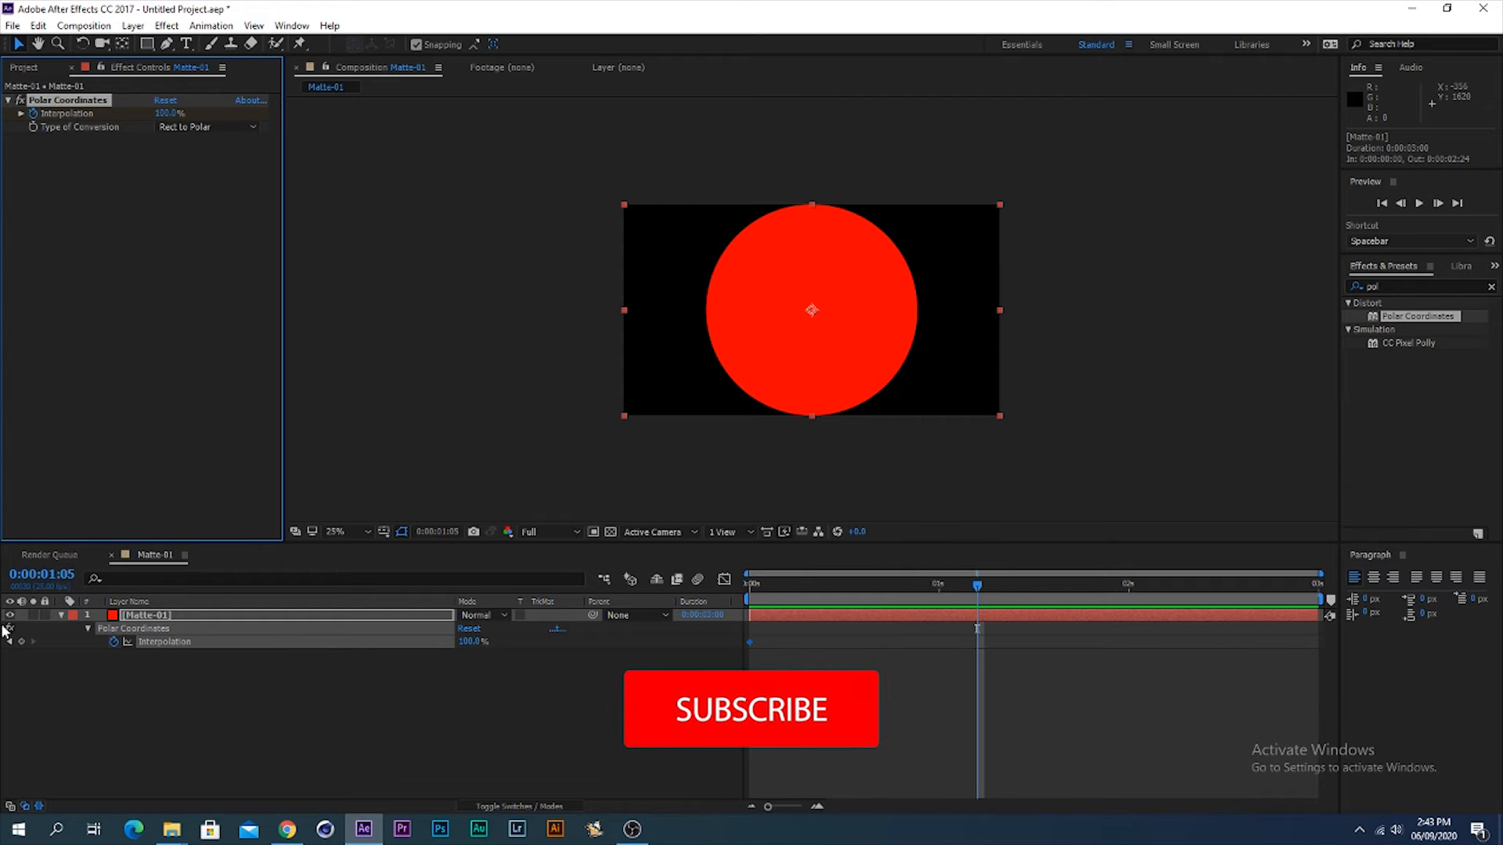
click(21, 642)
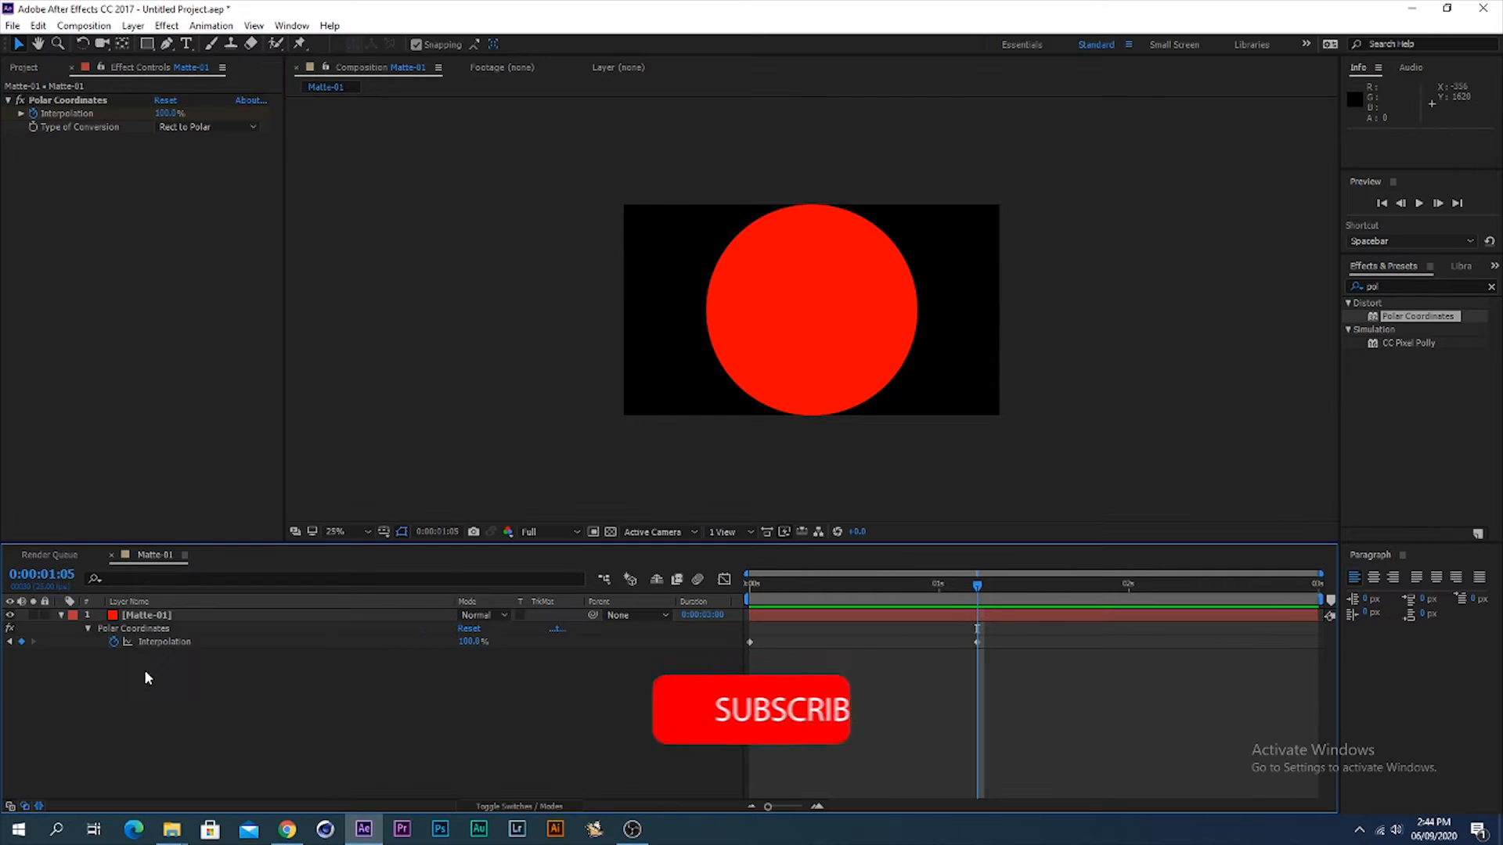
drag(165, 114, 56, 115)
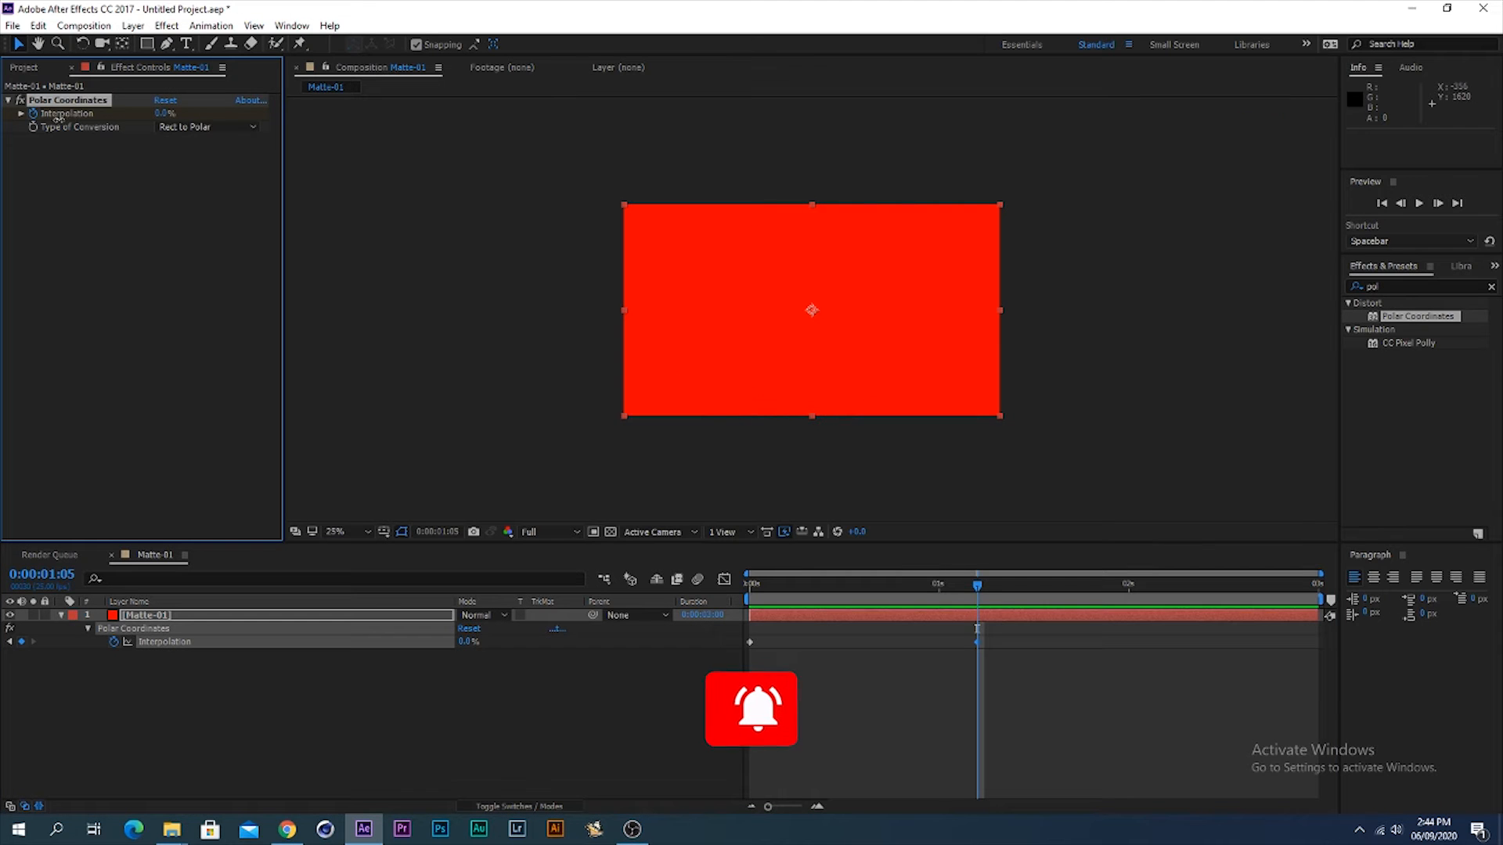
key(space)
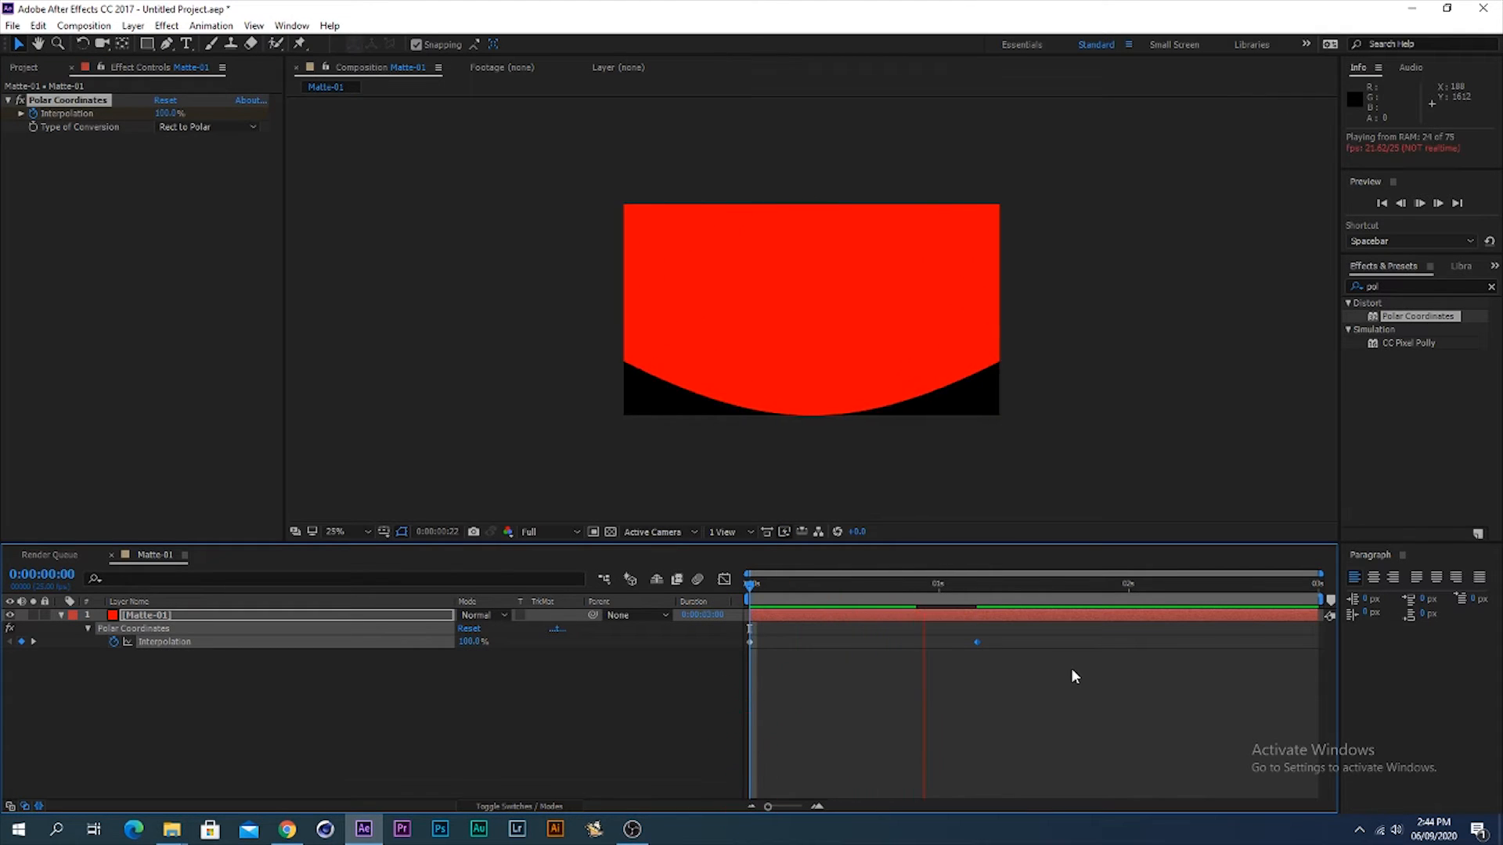
key(space)
Step: Apply Easy Ease to both Interpolation keyframes
drag(1002, 594, 742, 670)
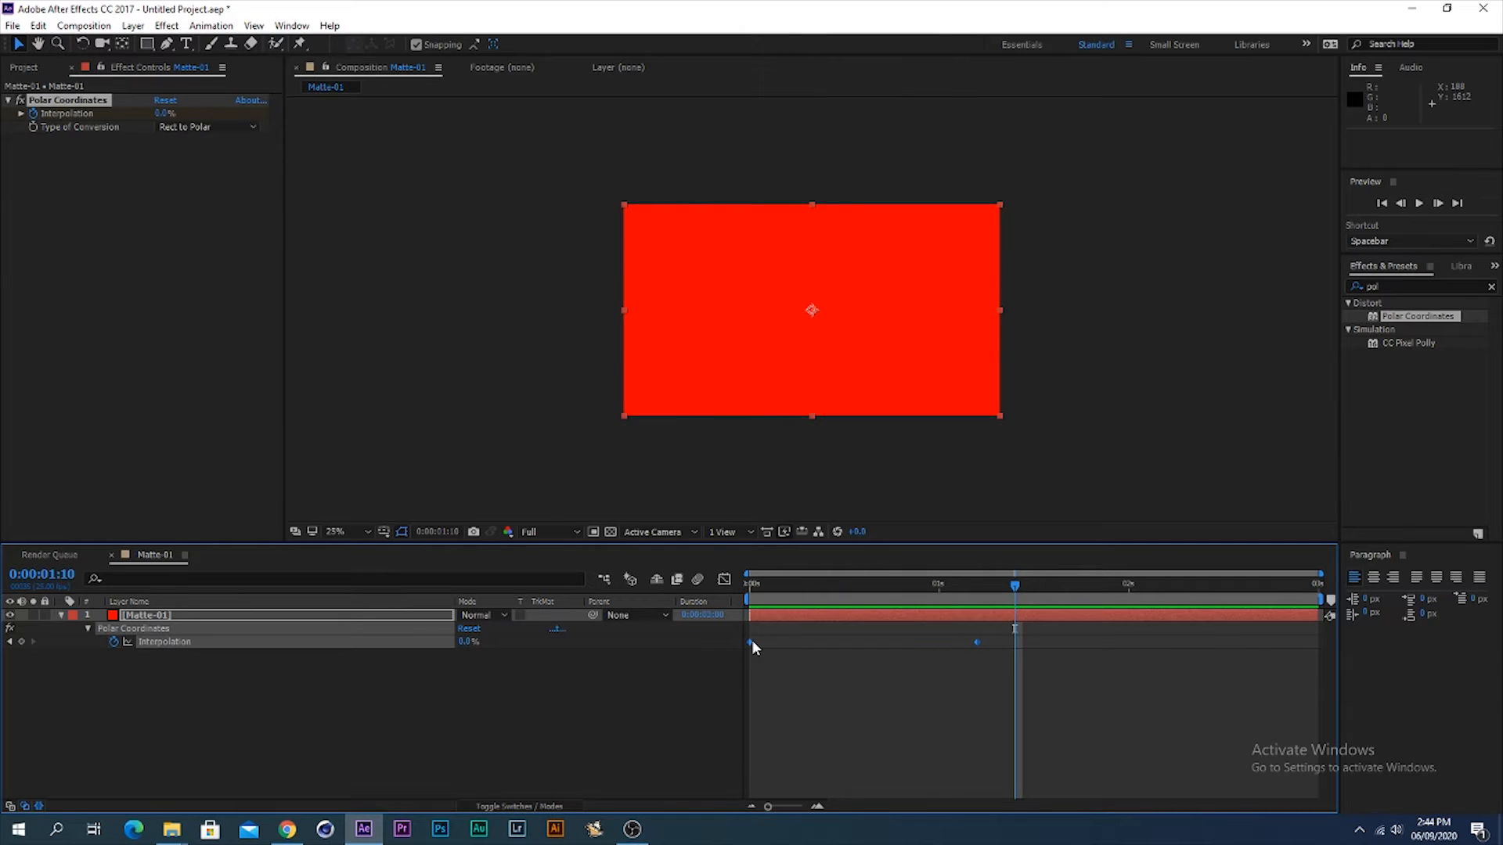
right_click(749, 640)
mouse_move(818, 630)
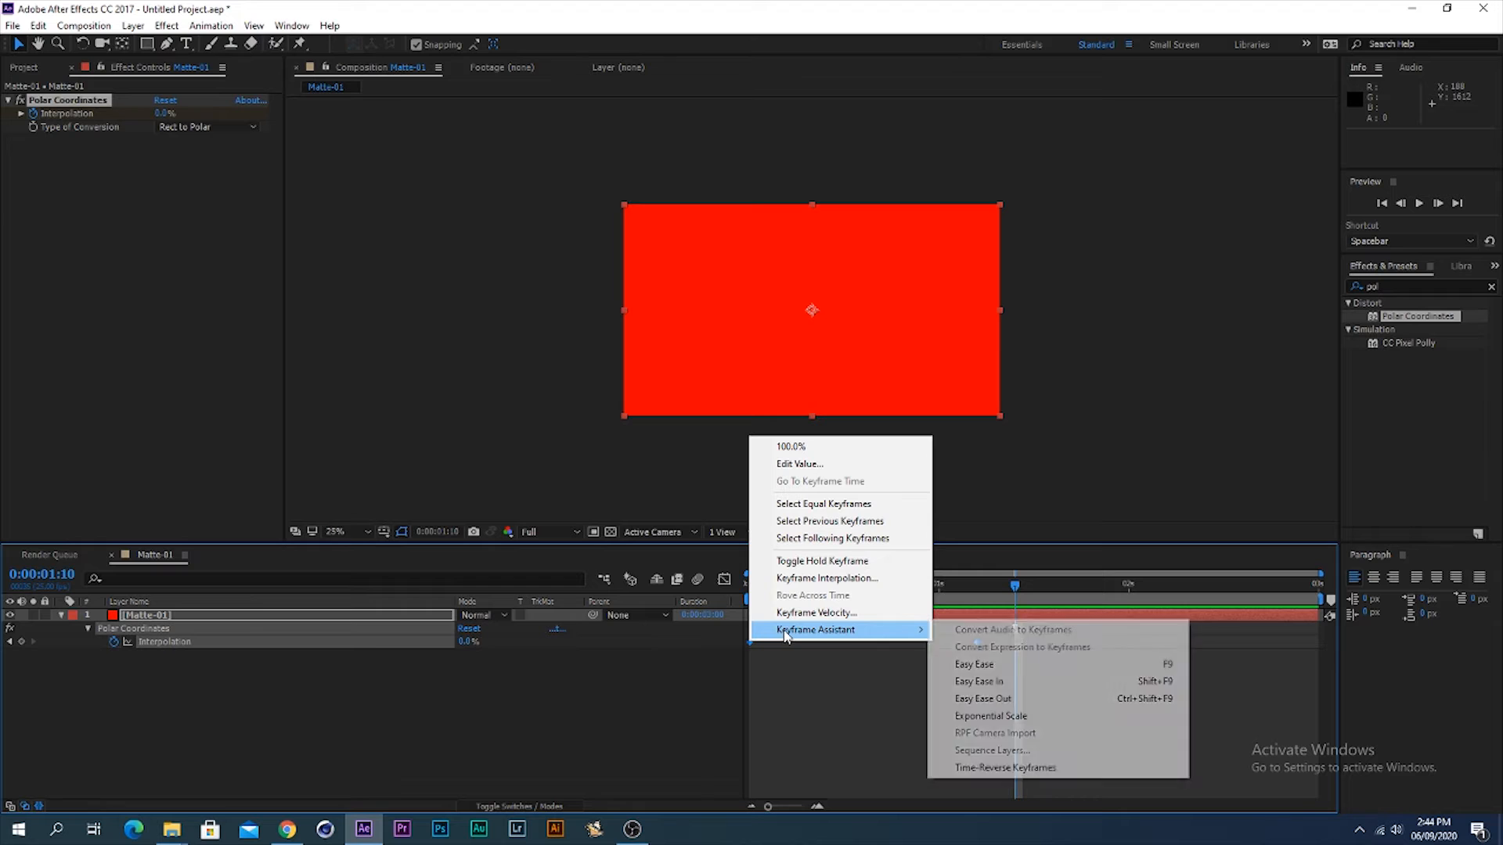
click(994, 664)
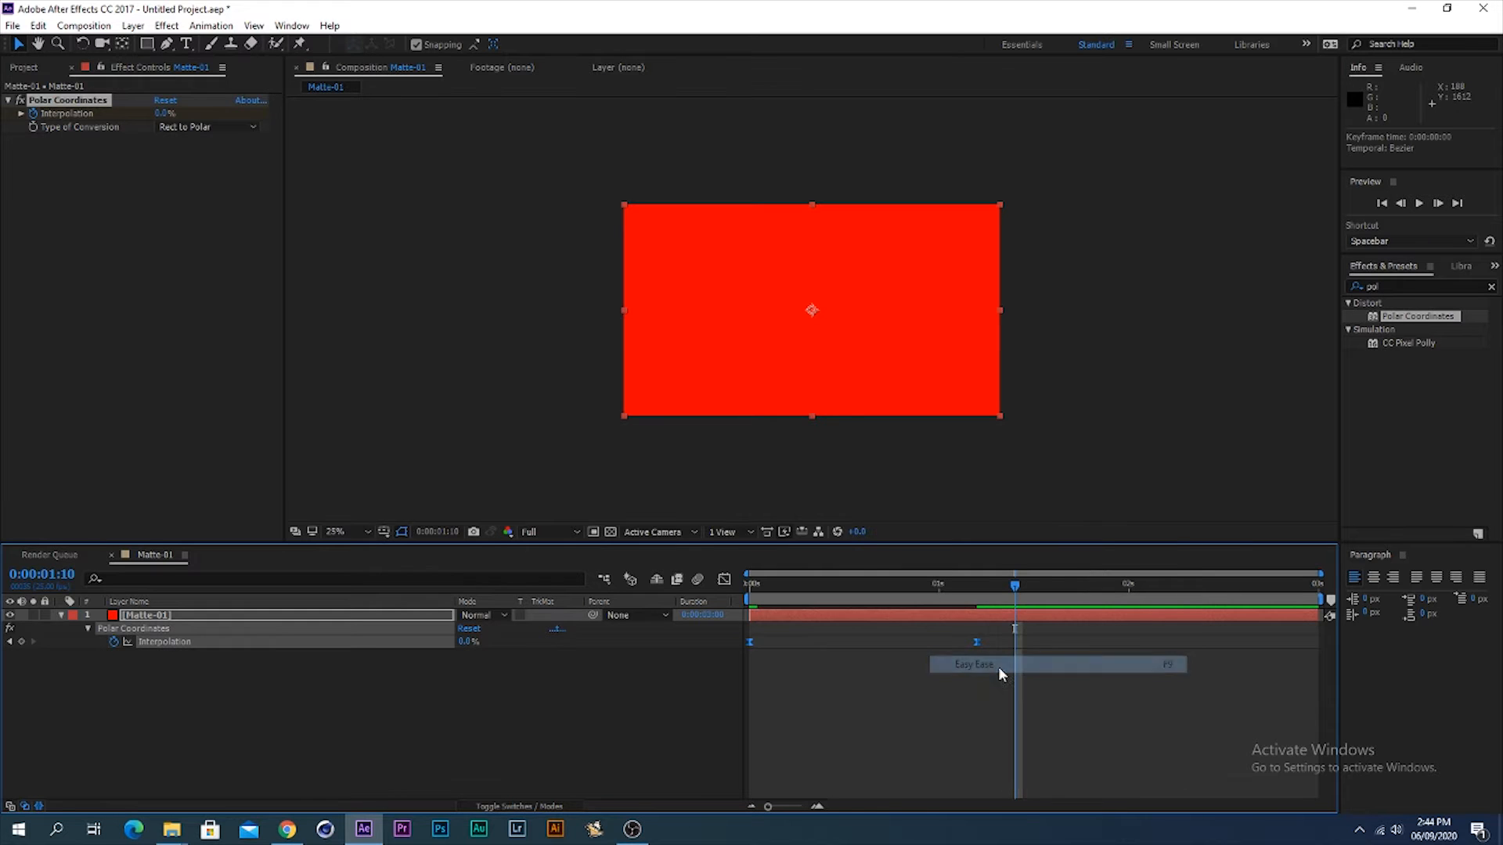
Step: Reshape the Interpolation speed curve with a longer ease into the last keyframe, so the change peaks early, and preview it
click(725, 579)
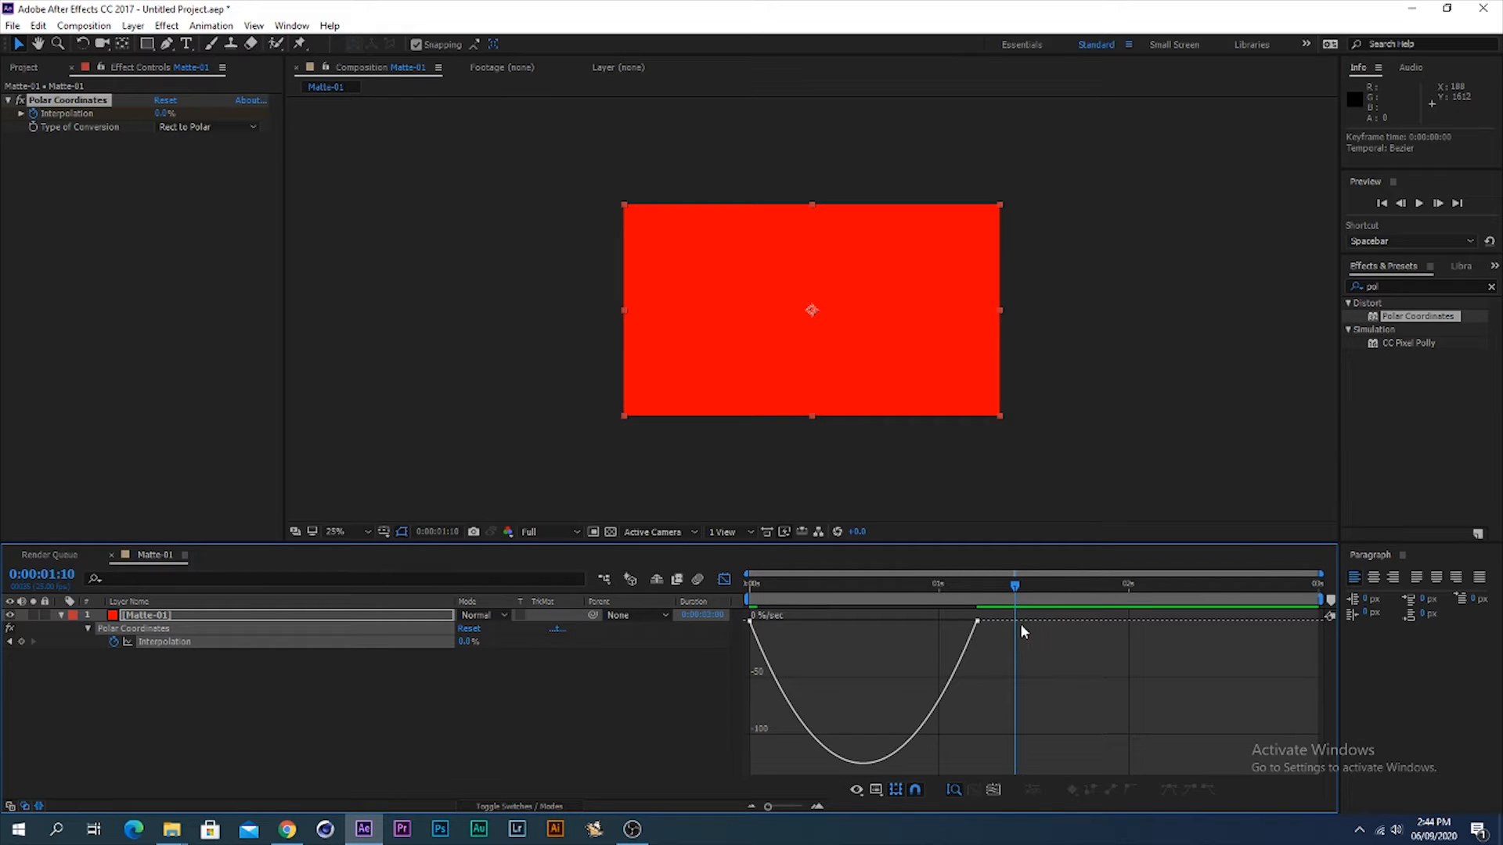
drag(990, 612, 862, 621)
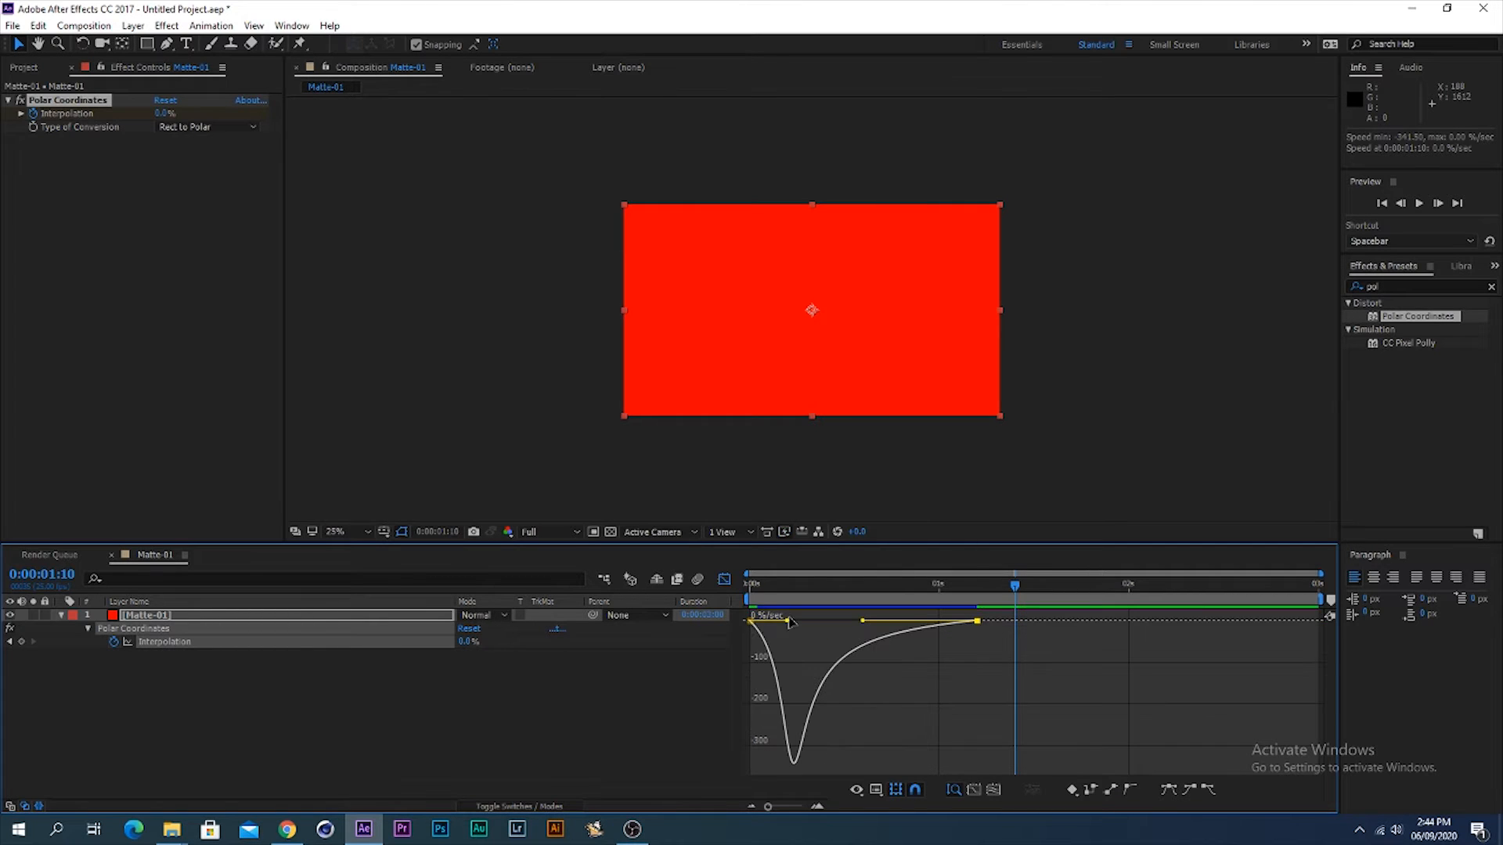
click(724, 579)
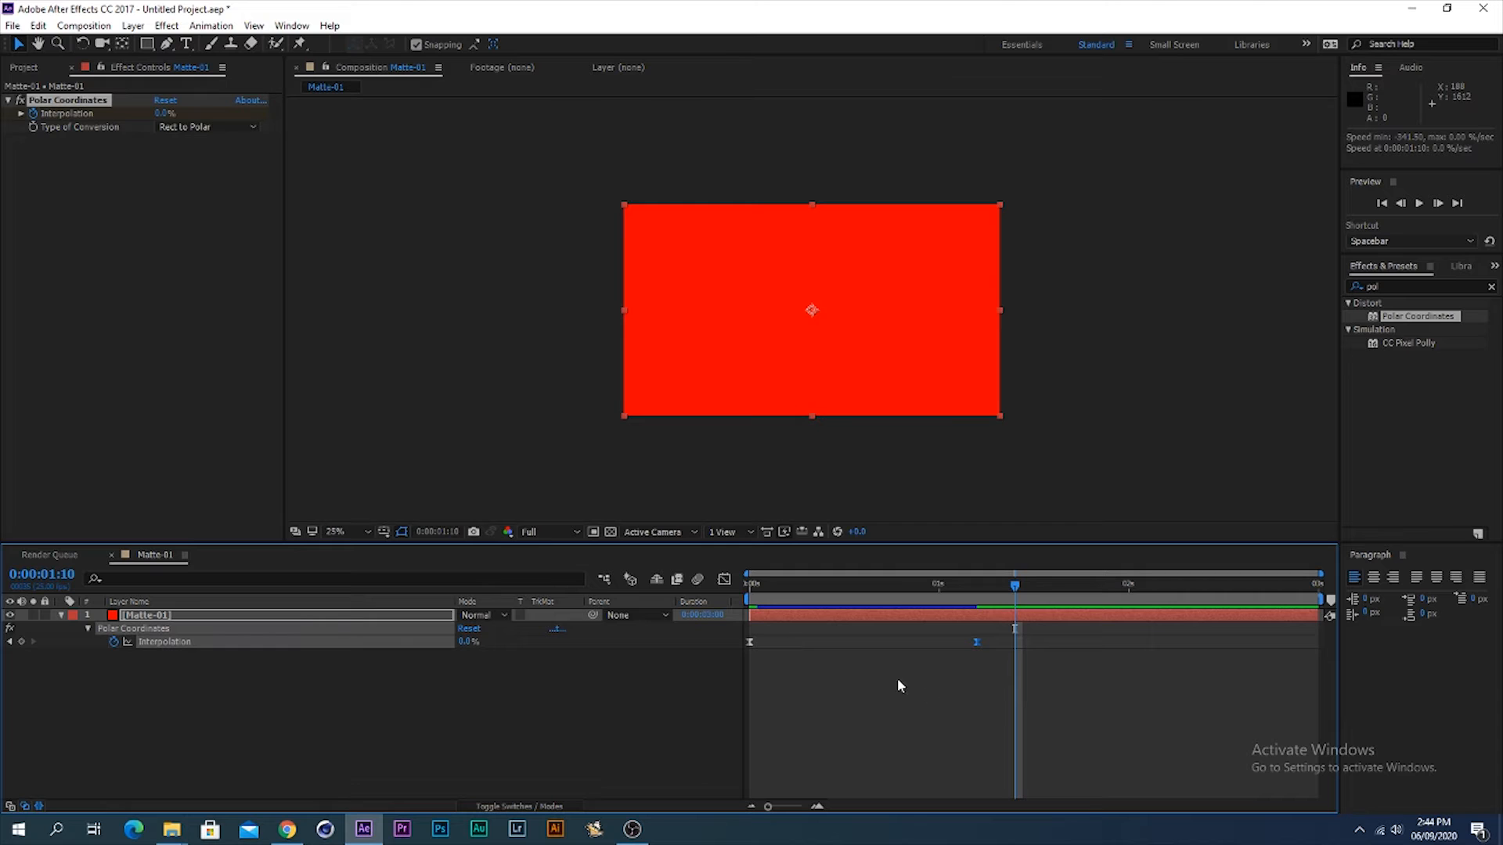
drag(902, 603, 662, 595)
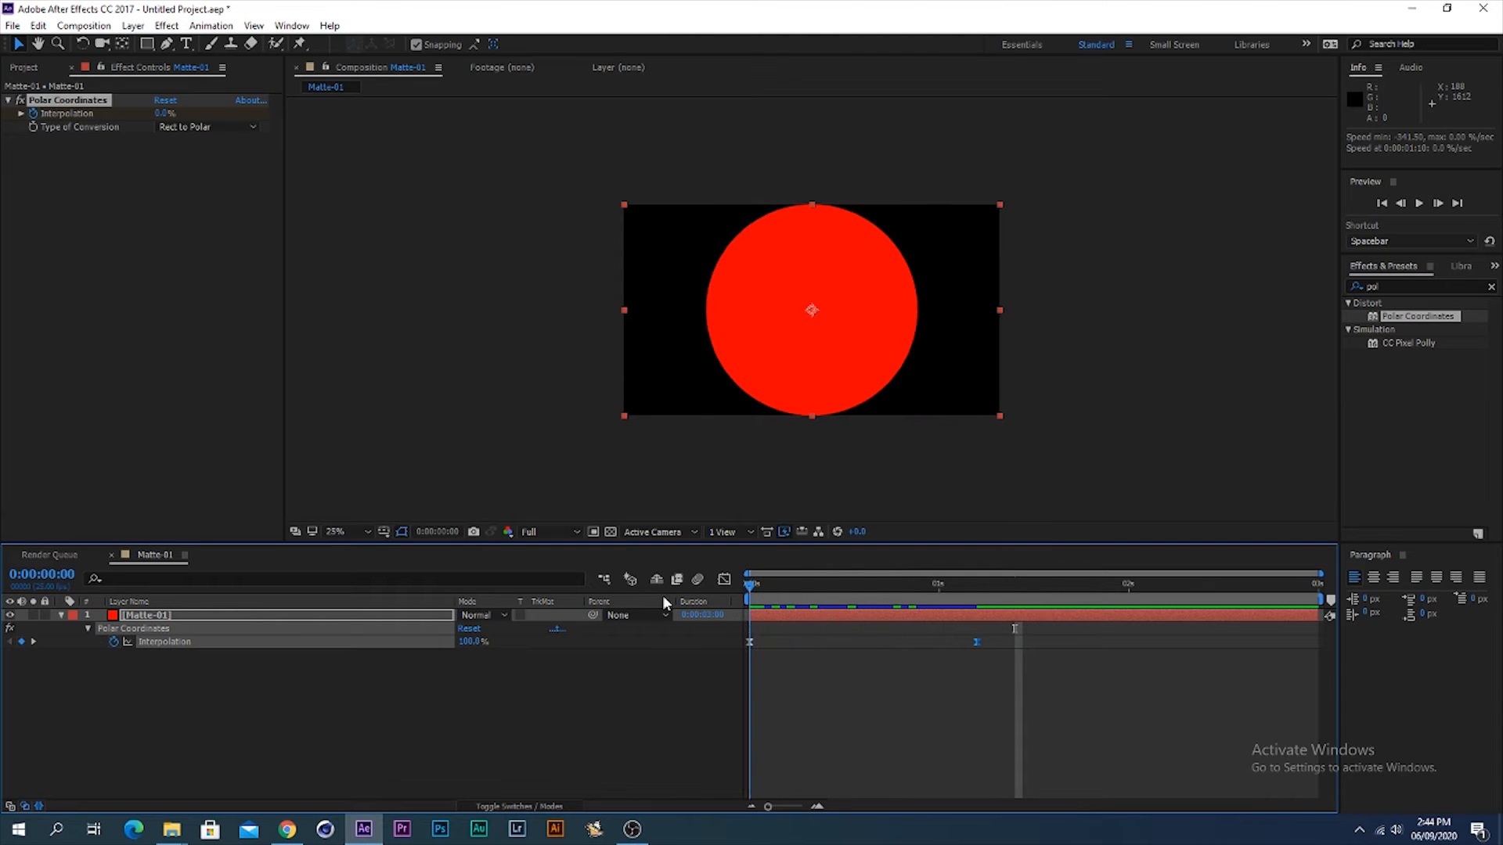
key(space)
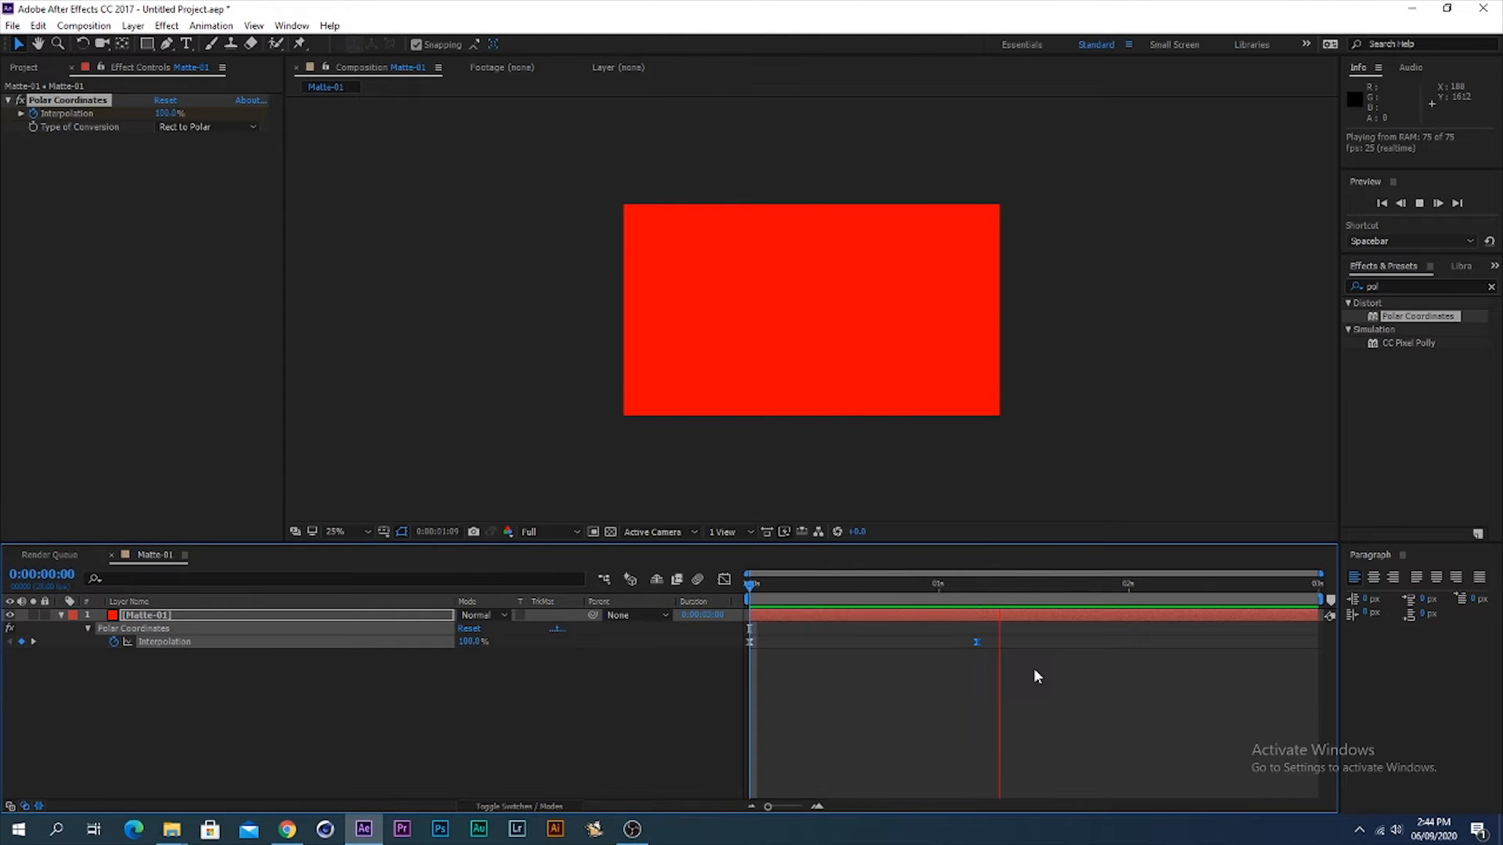
key(space)
Step: Reveal Position, Scale and Rotation of Matte-01 and set its position to 616, -13
click(799, 616)
key(p)
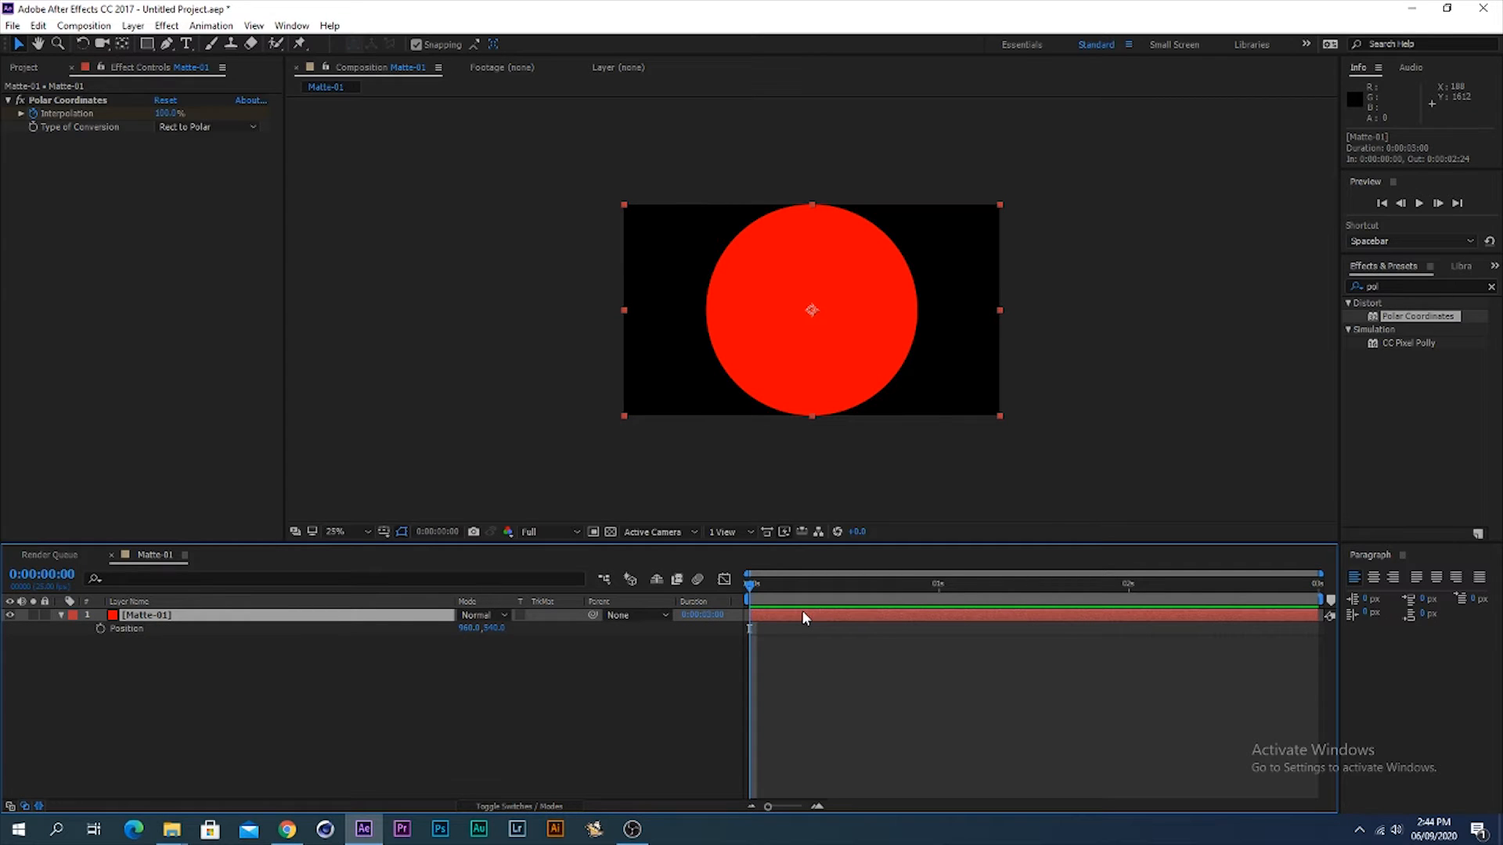
key(shift+s)
key(shift+r)
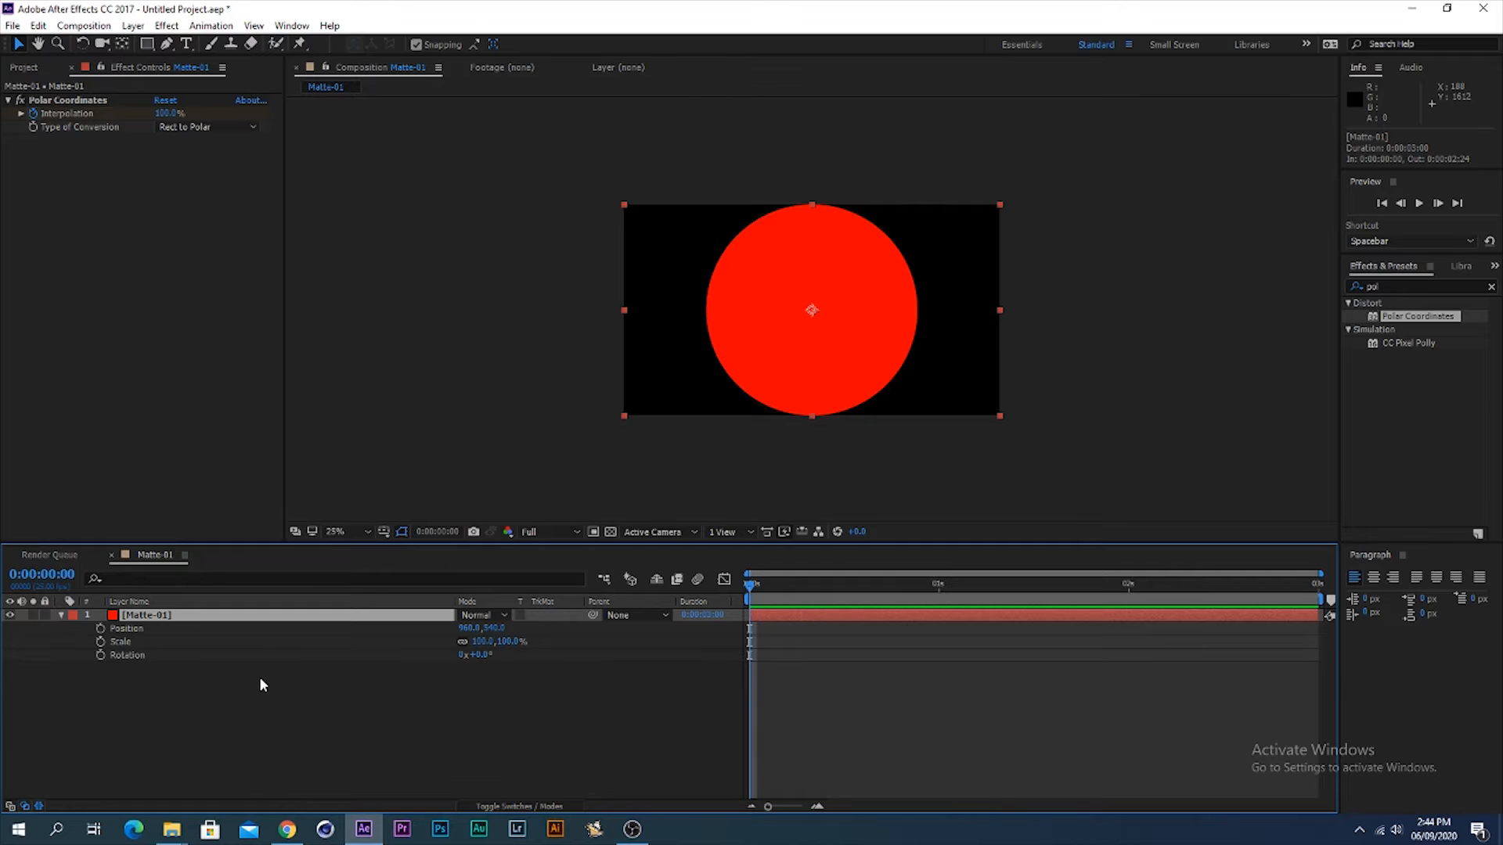
click(467, 628)
text(616)
key(Return)
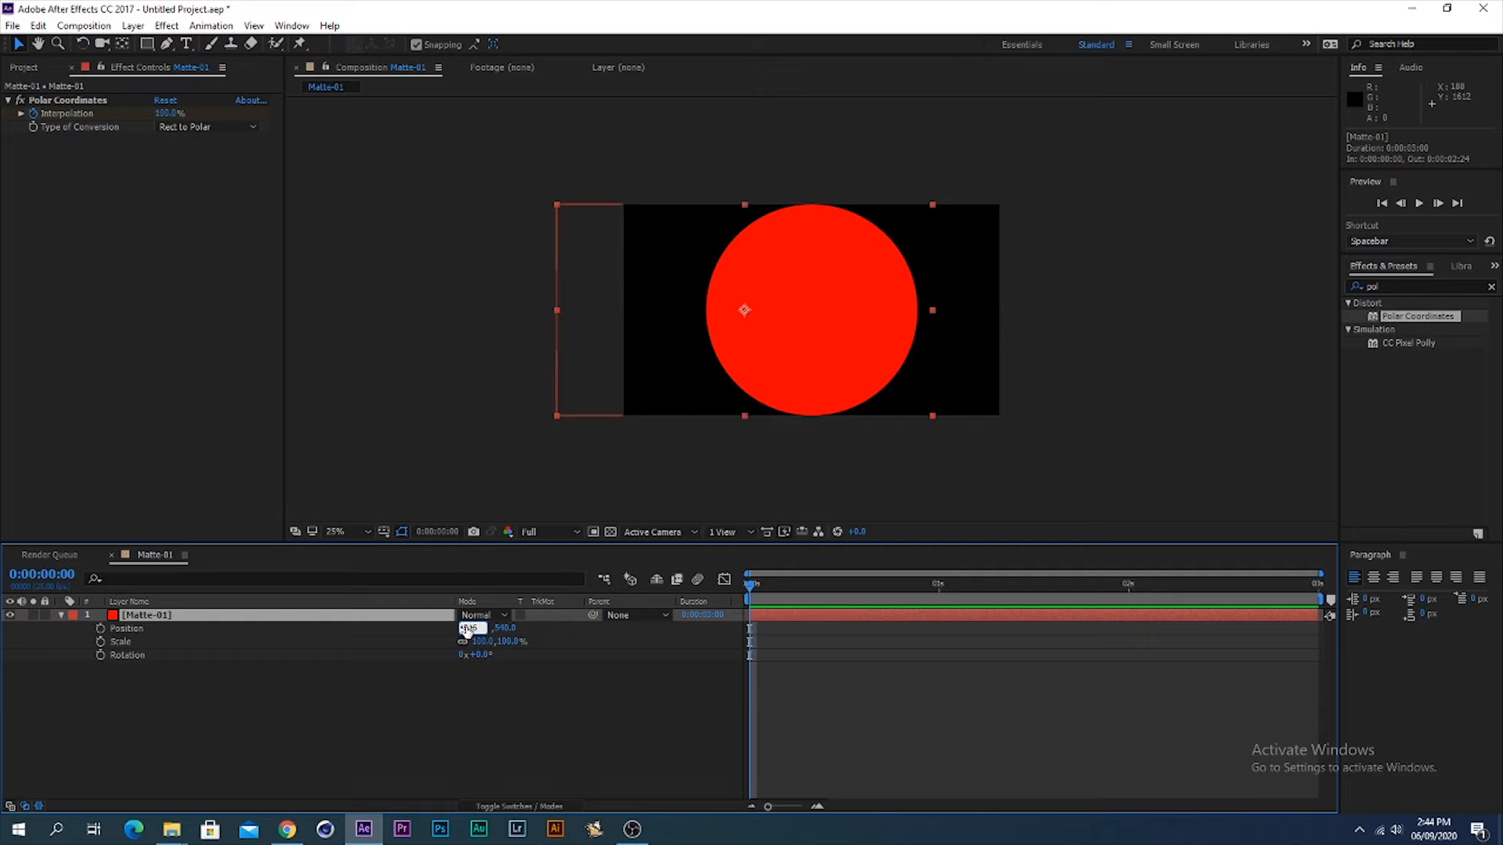
click(466, 627)
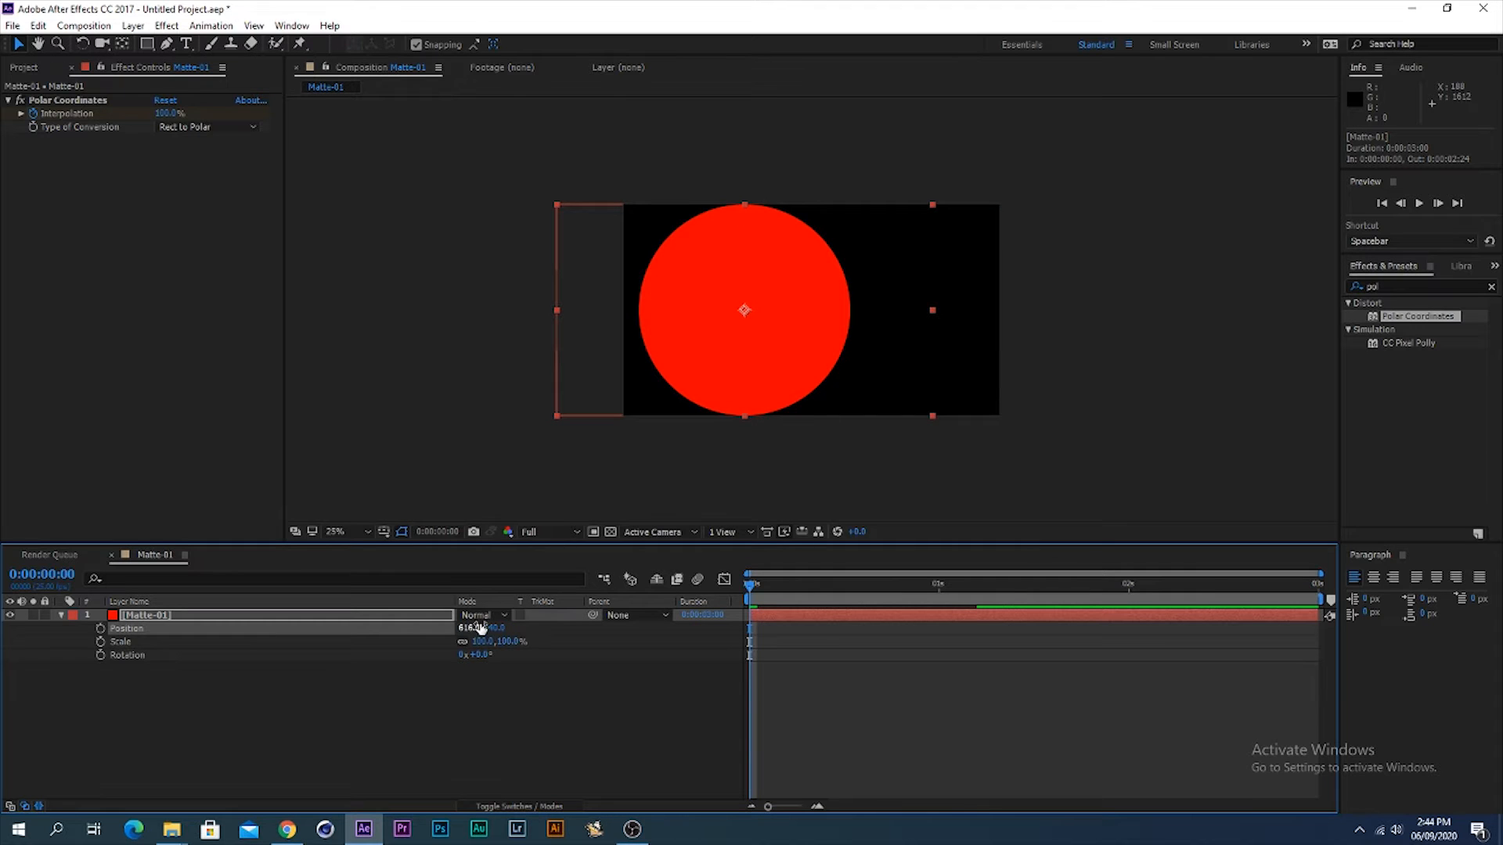
key(Tab)
text(43)
key(Return)
Step: Scale the Matte-01 layer to 120% and rotate it to -29°
click(483, 641)
text(120)
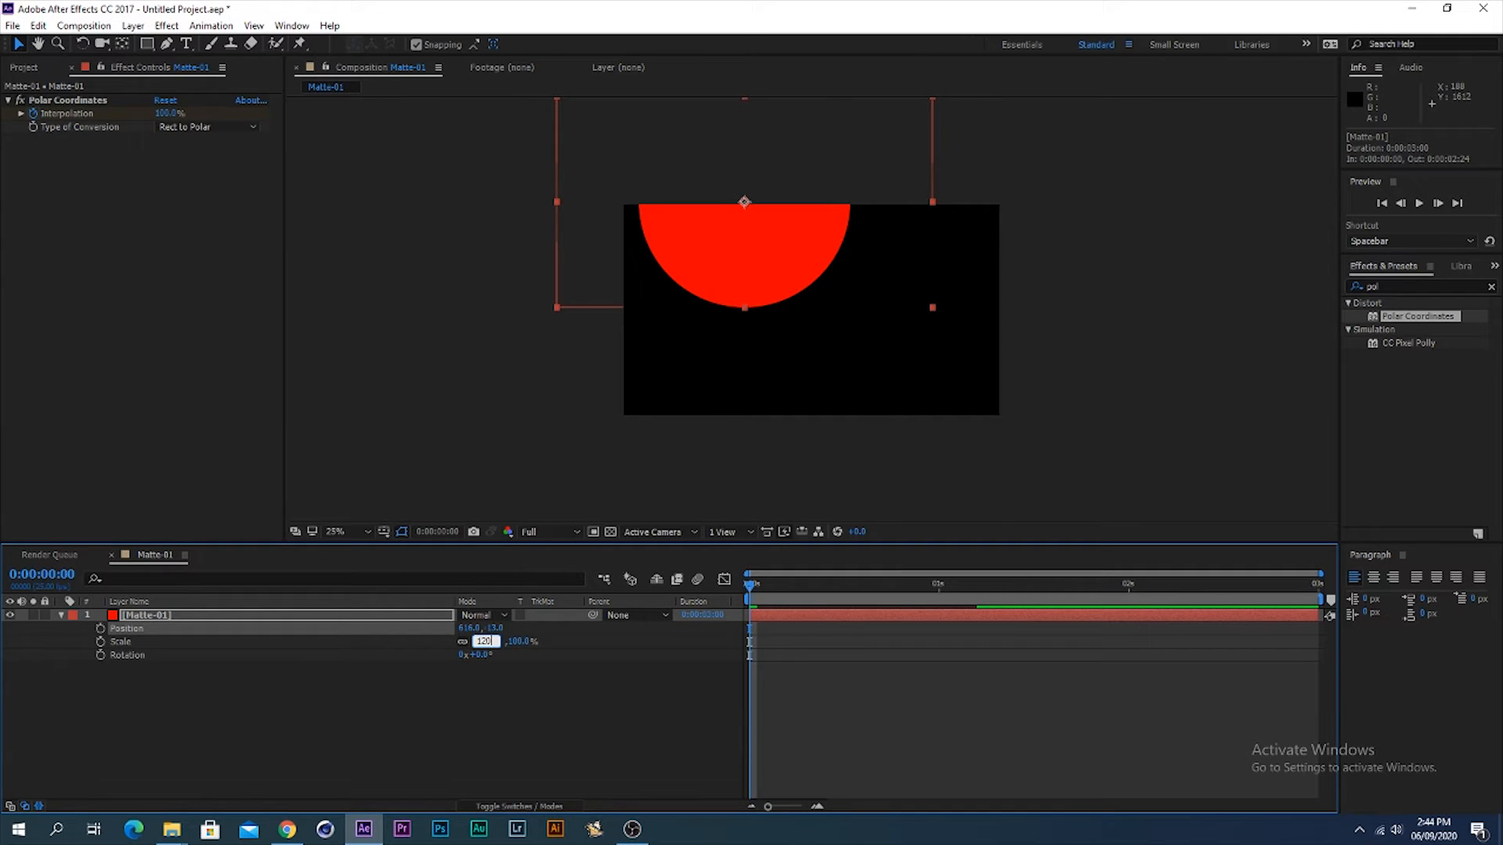
key(Return)
click(479, 654)
text(-)
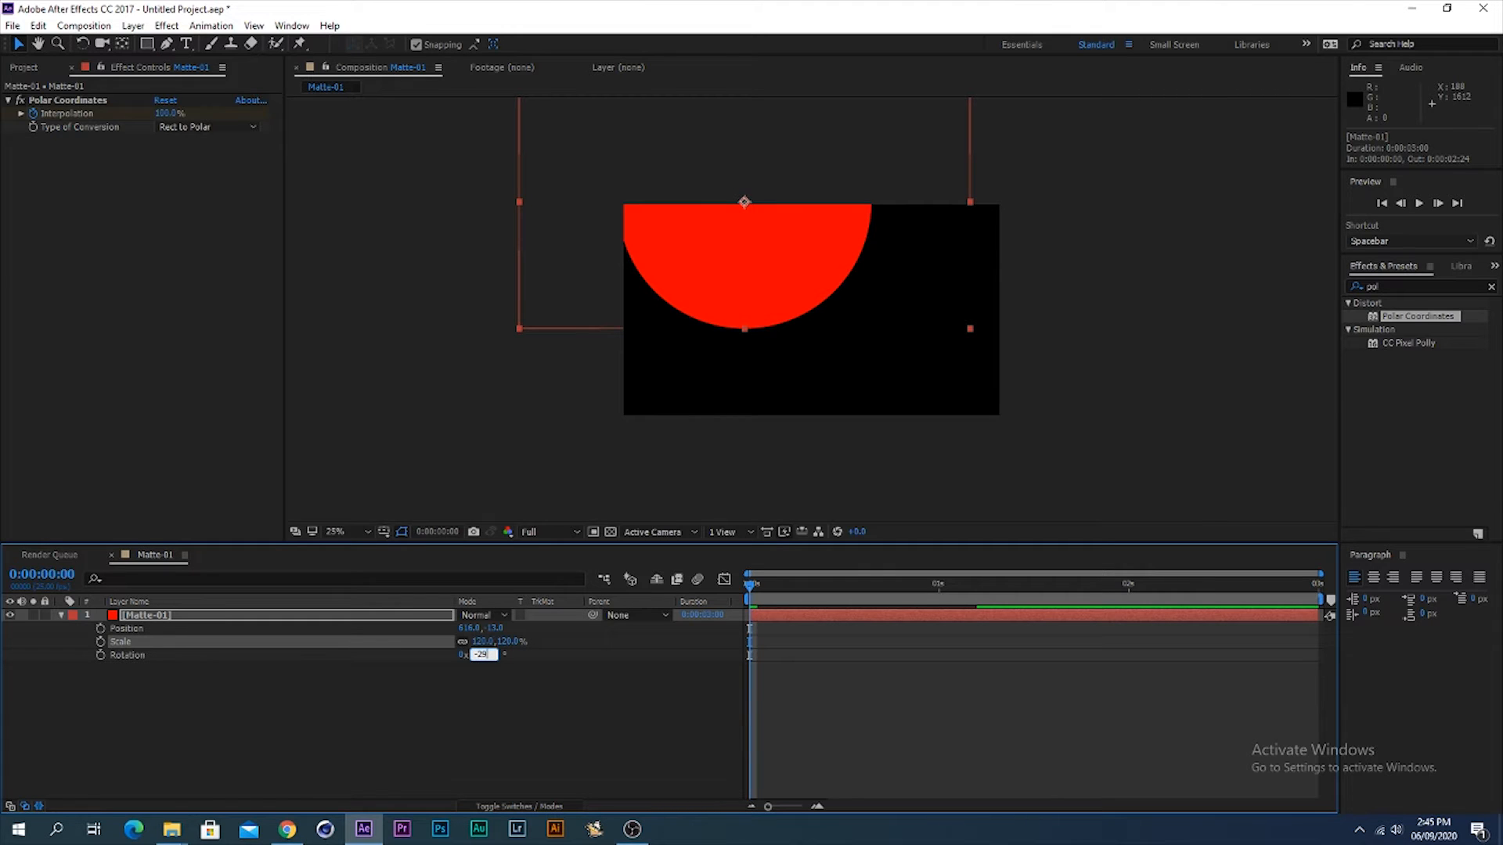
text(29)
key(Return)
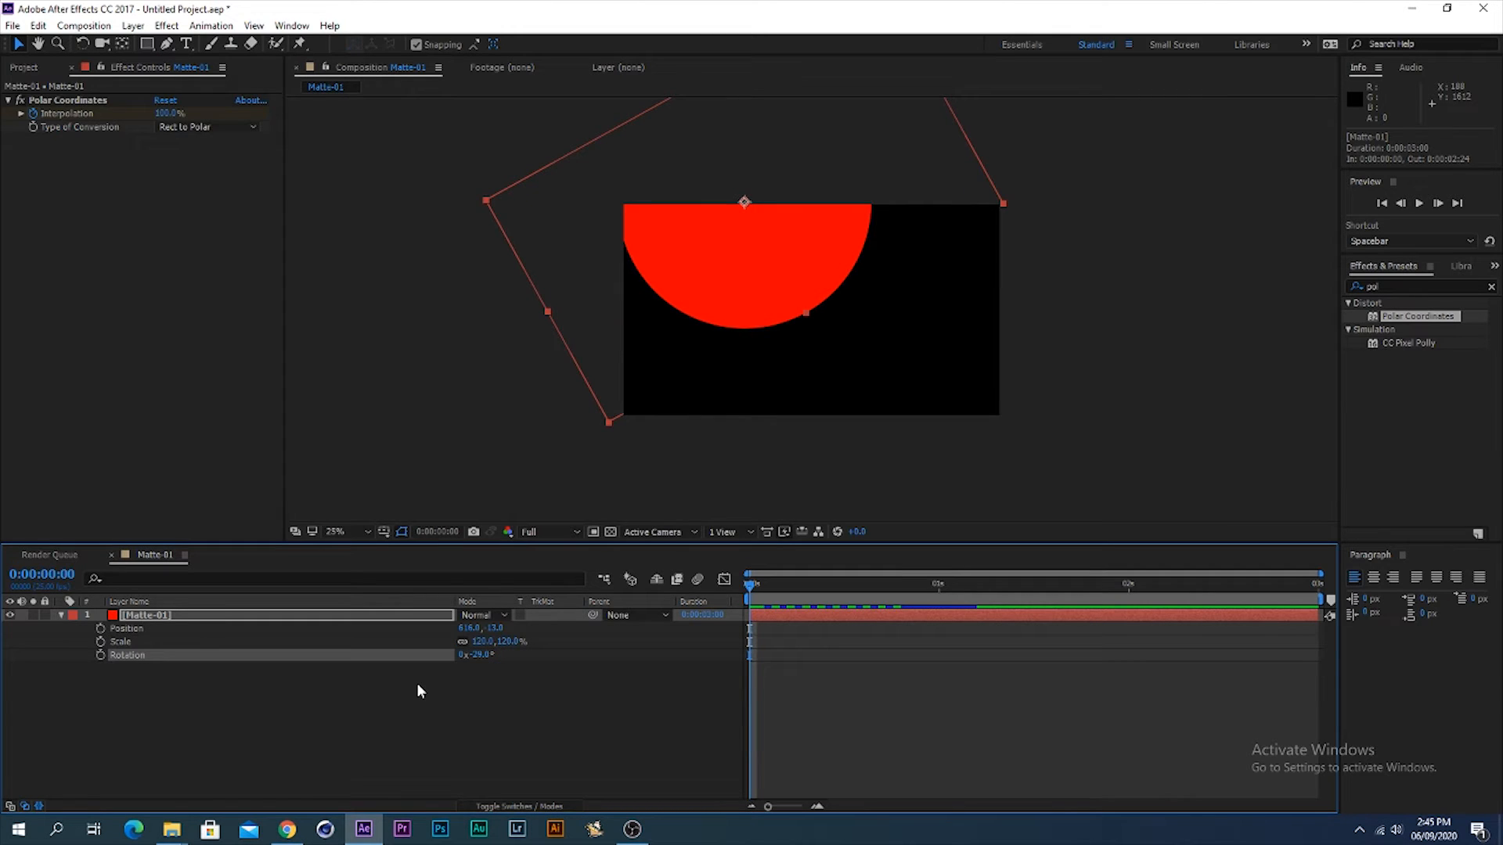
Step: Preview the repositioned solid's animation and examine the frame at 0:00:00:20
click(454, 709)
key(space)
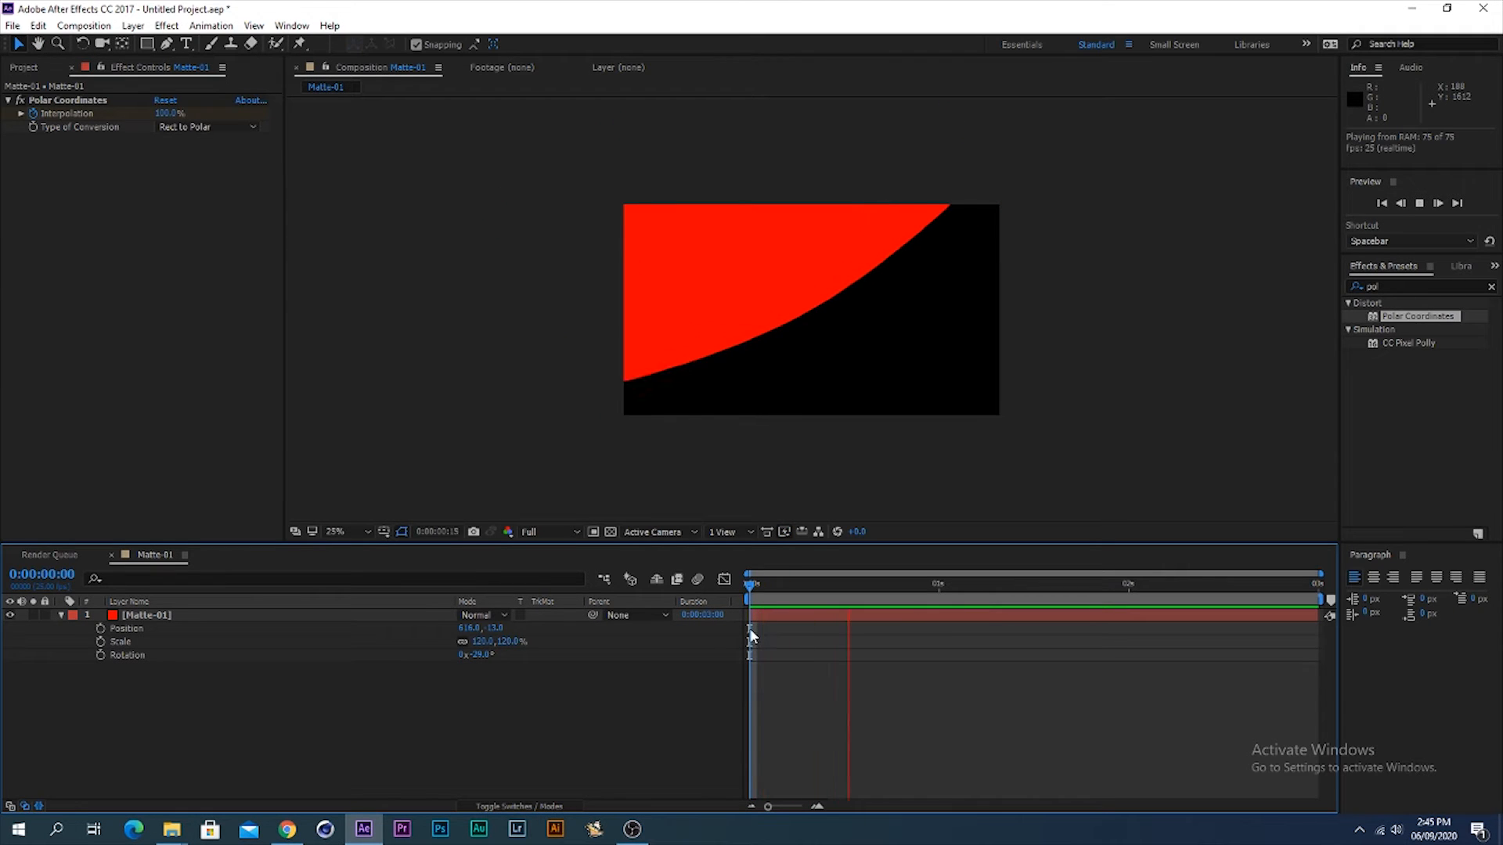
key(space)
drag(1074, 594, 902, 583)
Step: Set Position and Scale keyframes on Matte-01 at 0:00:00:00, shown together with the Interpolation keyframes
click(836, 621)
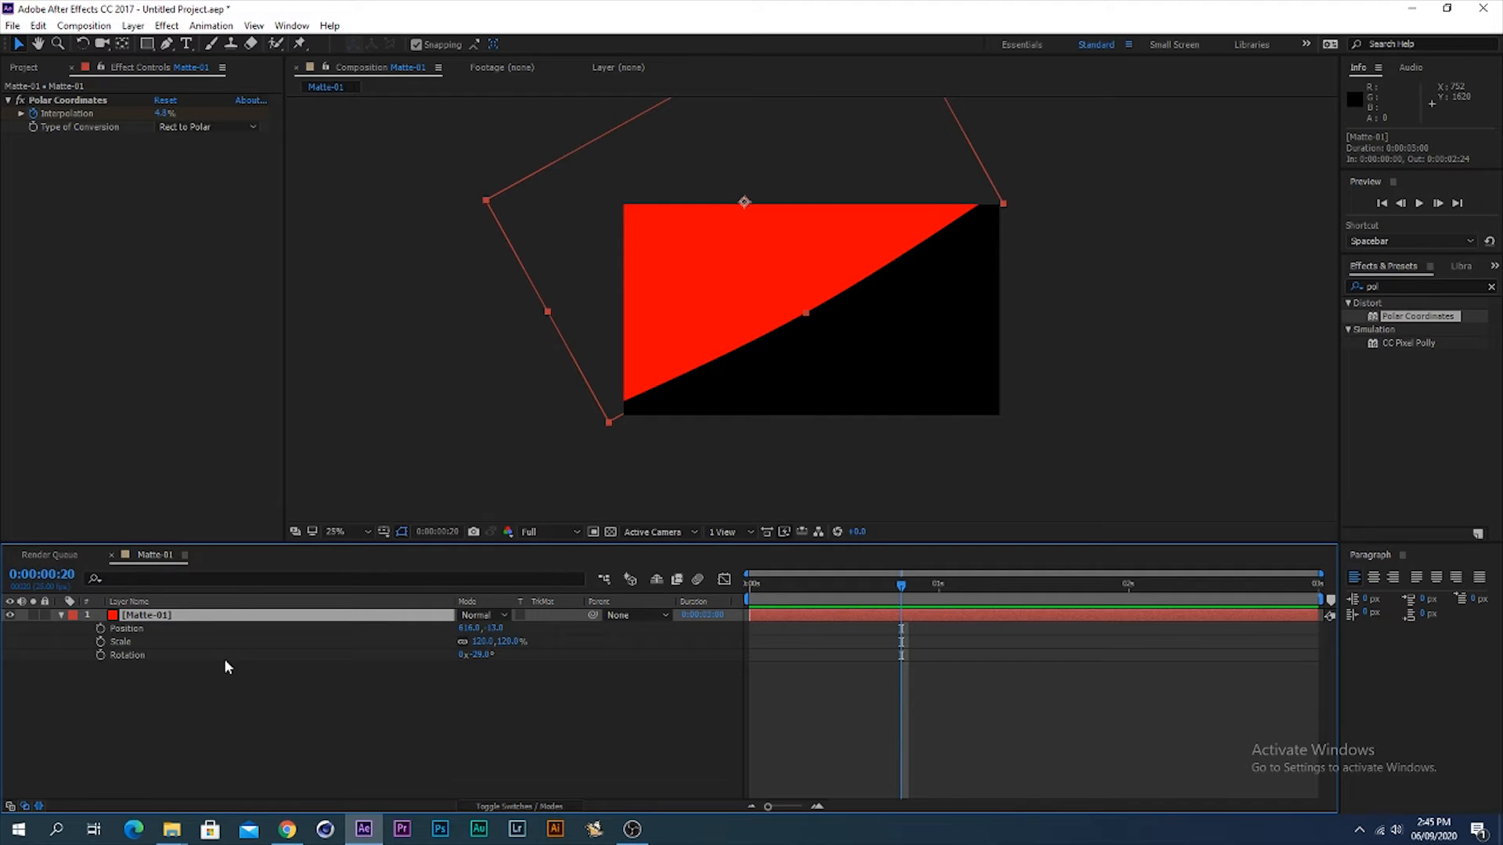
drag(777, 601, 720, 586)
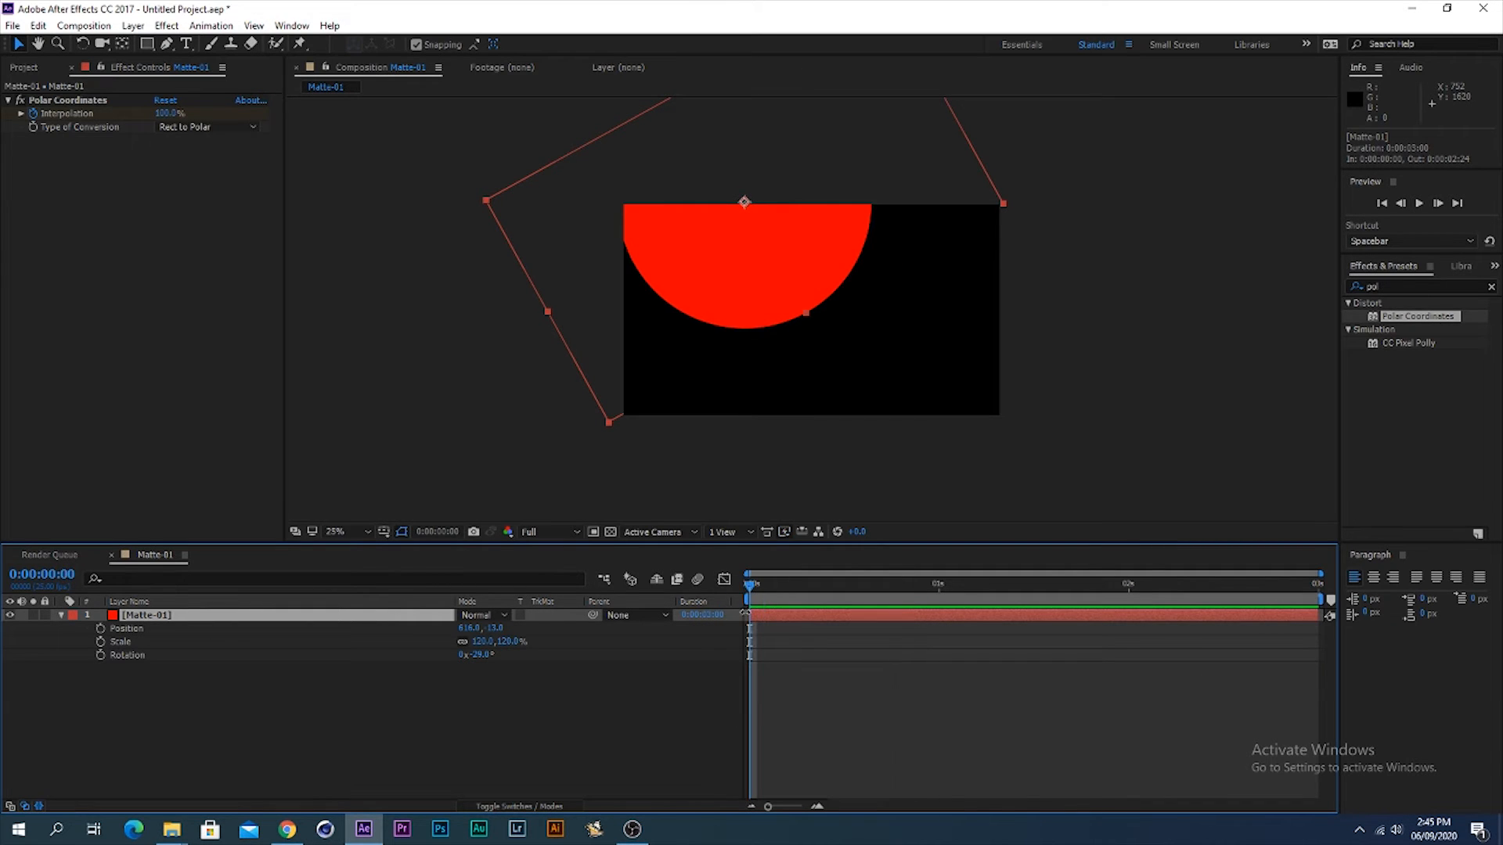
key(u)
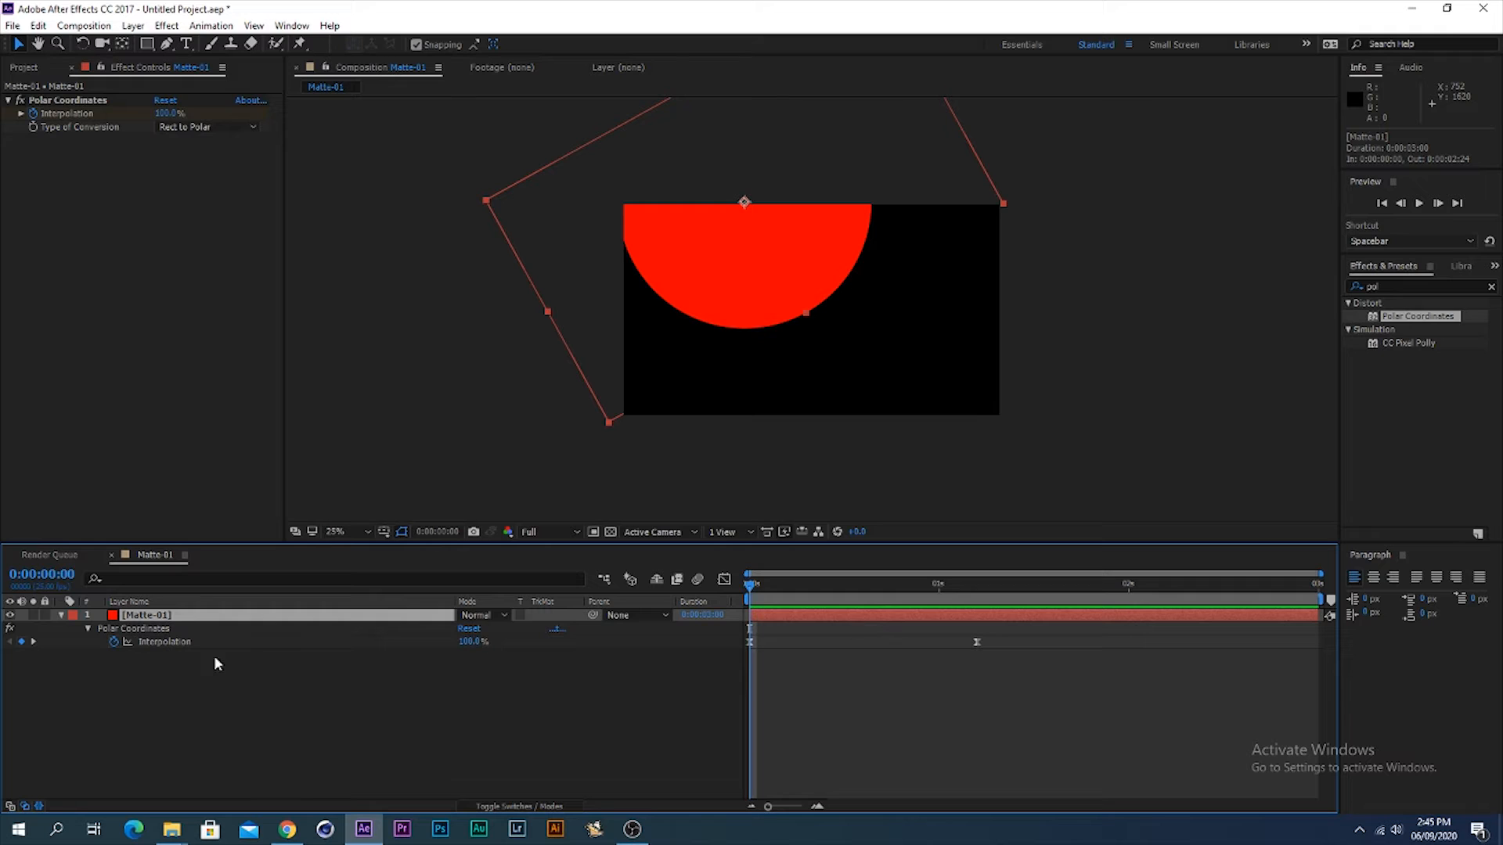
key(shift+p)
key(shift+s)
click(100, 654)
click(100, 668)
Step: Add Position and Scale keyframes with the current values on Matte-01 at 0:00:00:15
drag(770, 583, 862, 586)
click(22, 667)
click(21, 654)
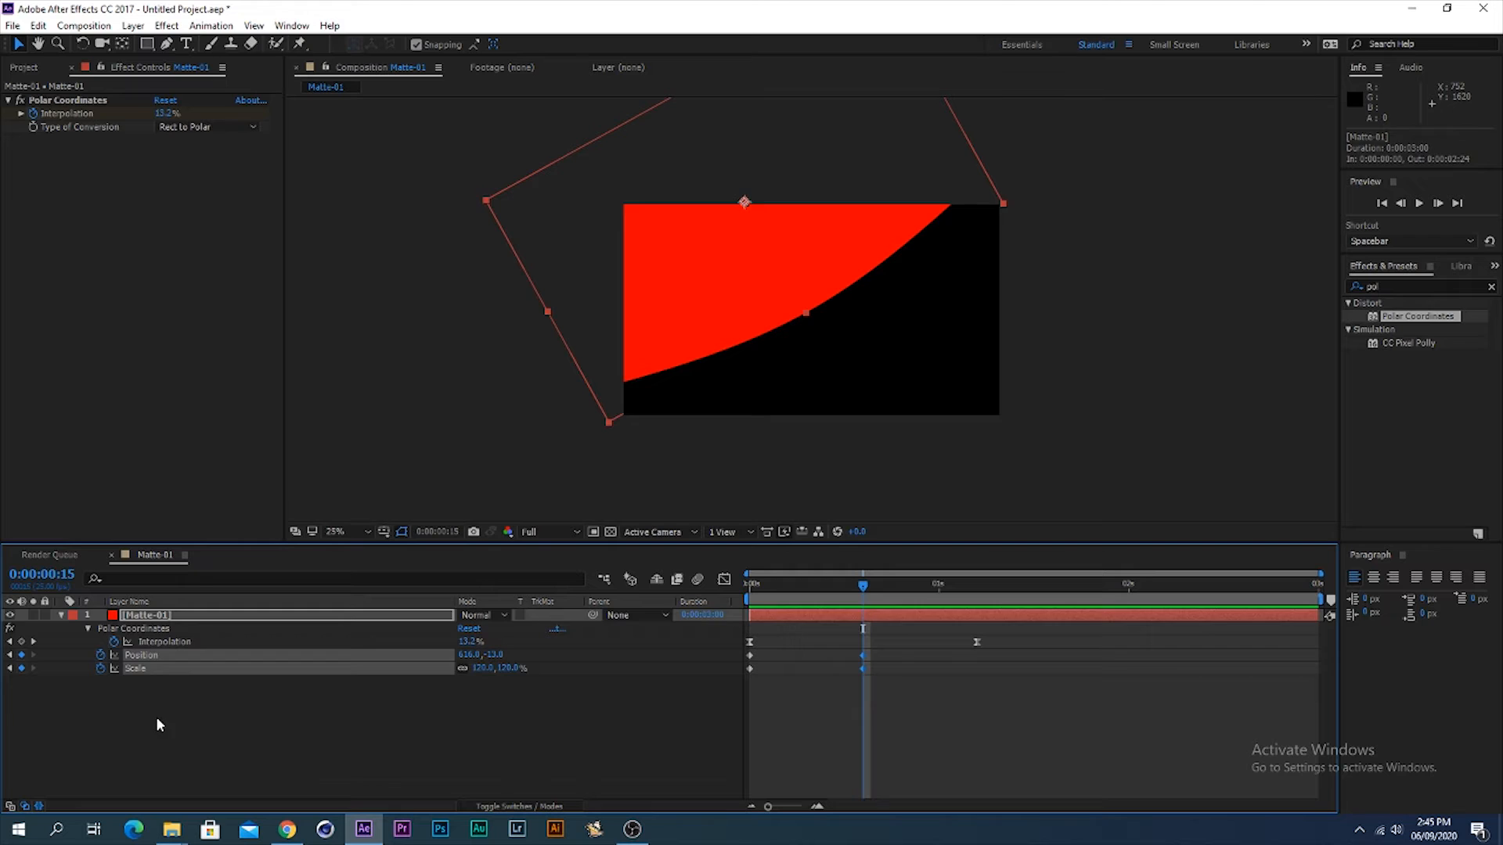
Step: At 0:00:00:00, set the Matte-01 layer's Scale to 50% and move it outside the frame's upper-left corner, to about 100, -405
click(590, 673)
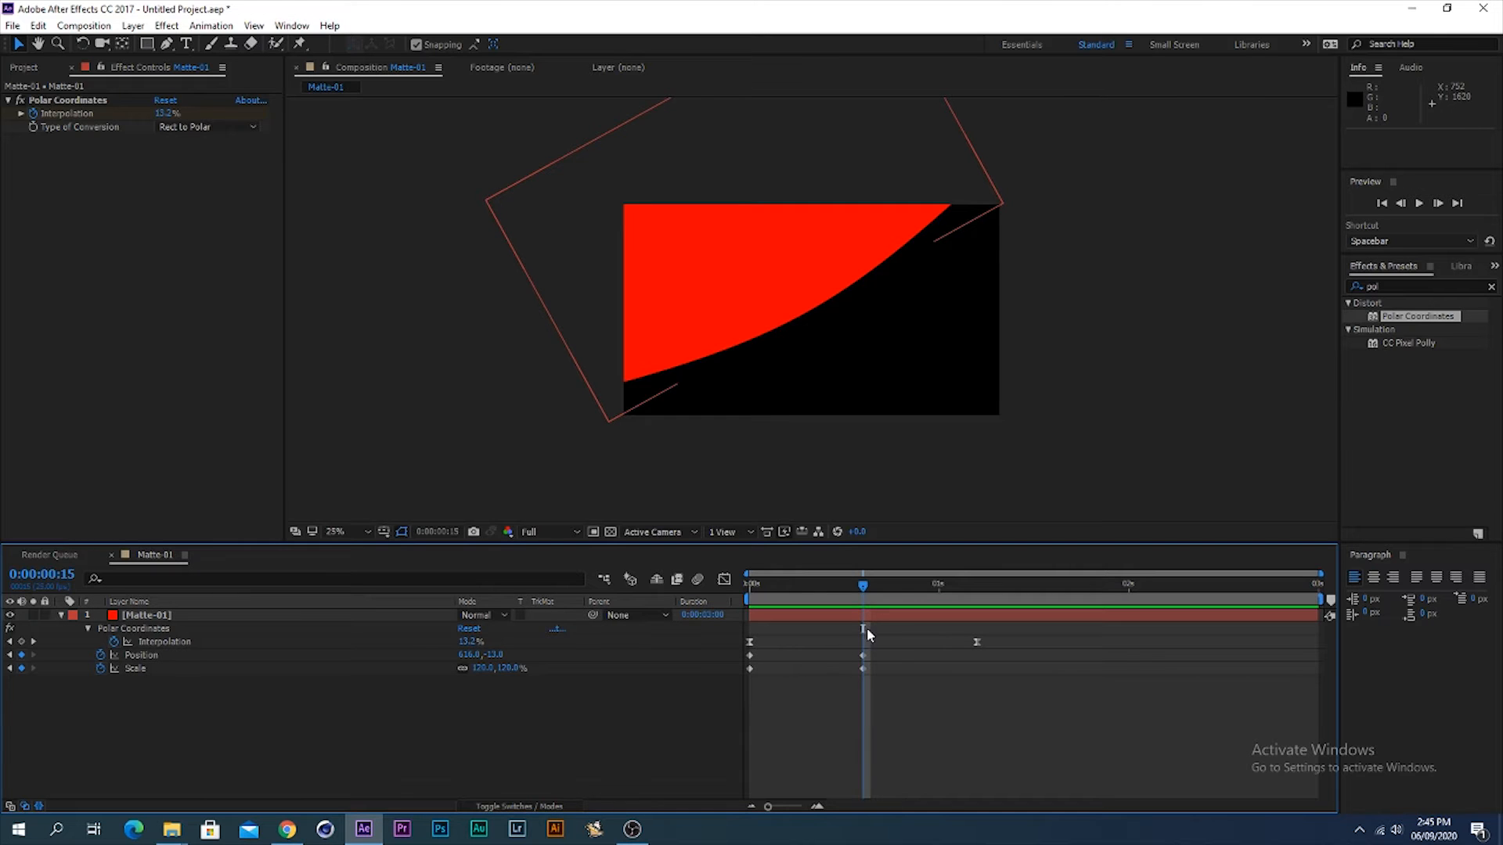
key(Home)
click(813, 624)
click(505, 669)
text(50)
key(Return)
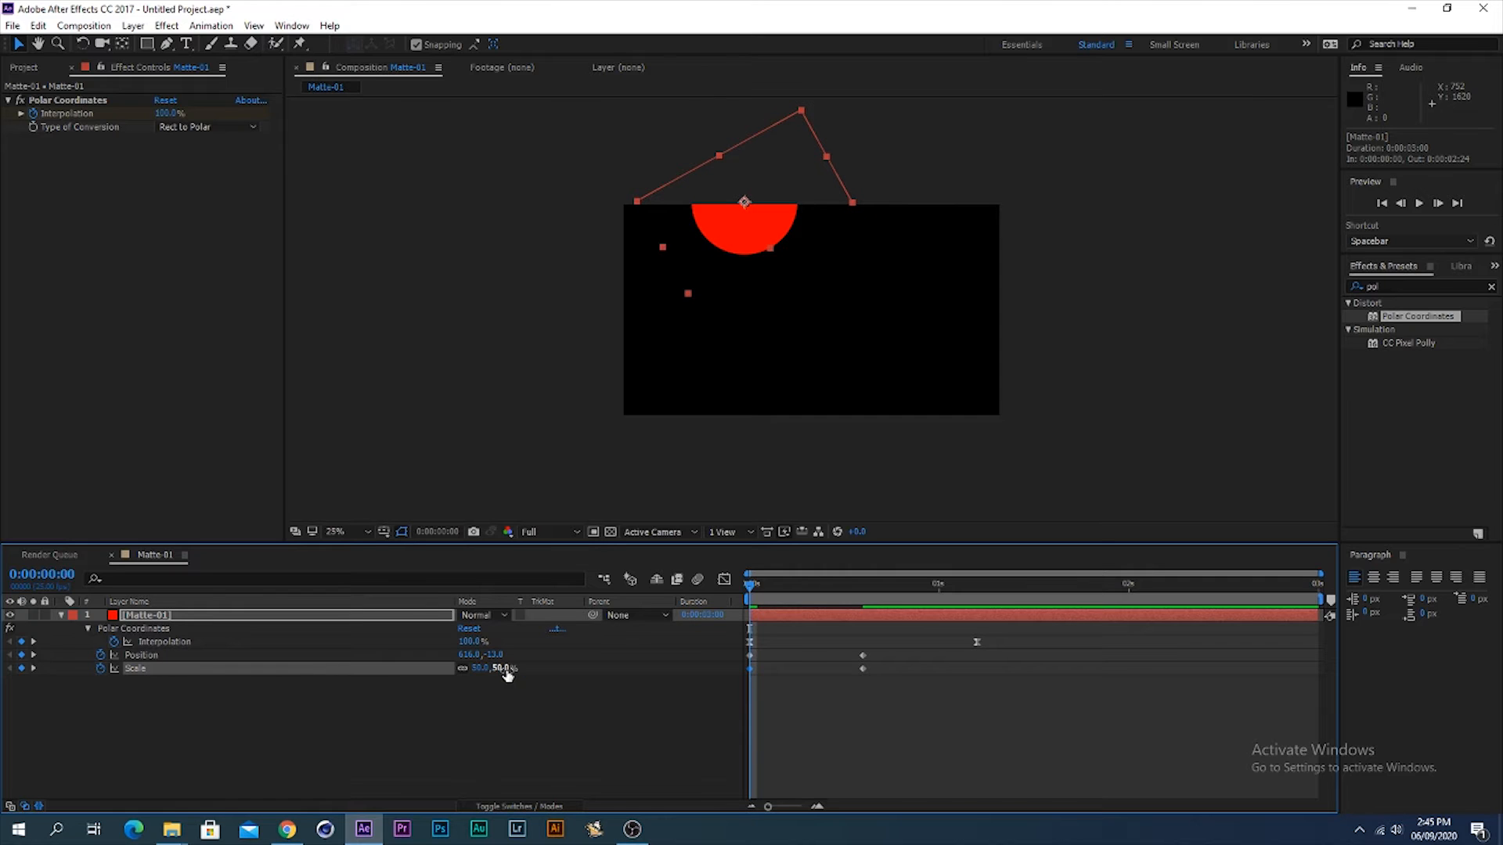
drag(758, 235, 657, 165)
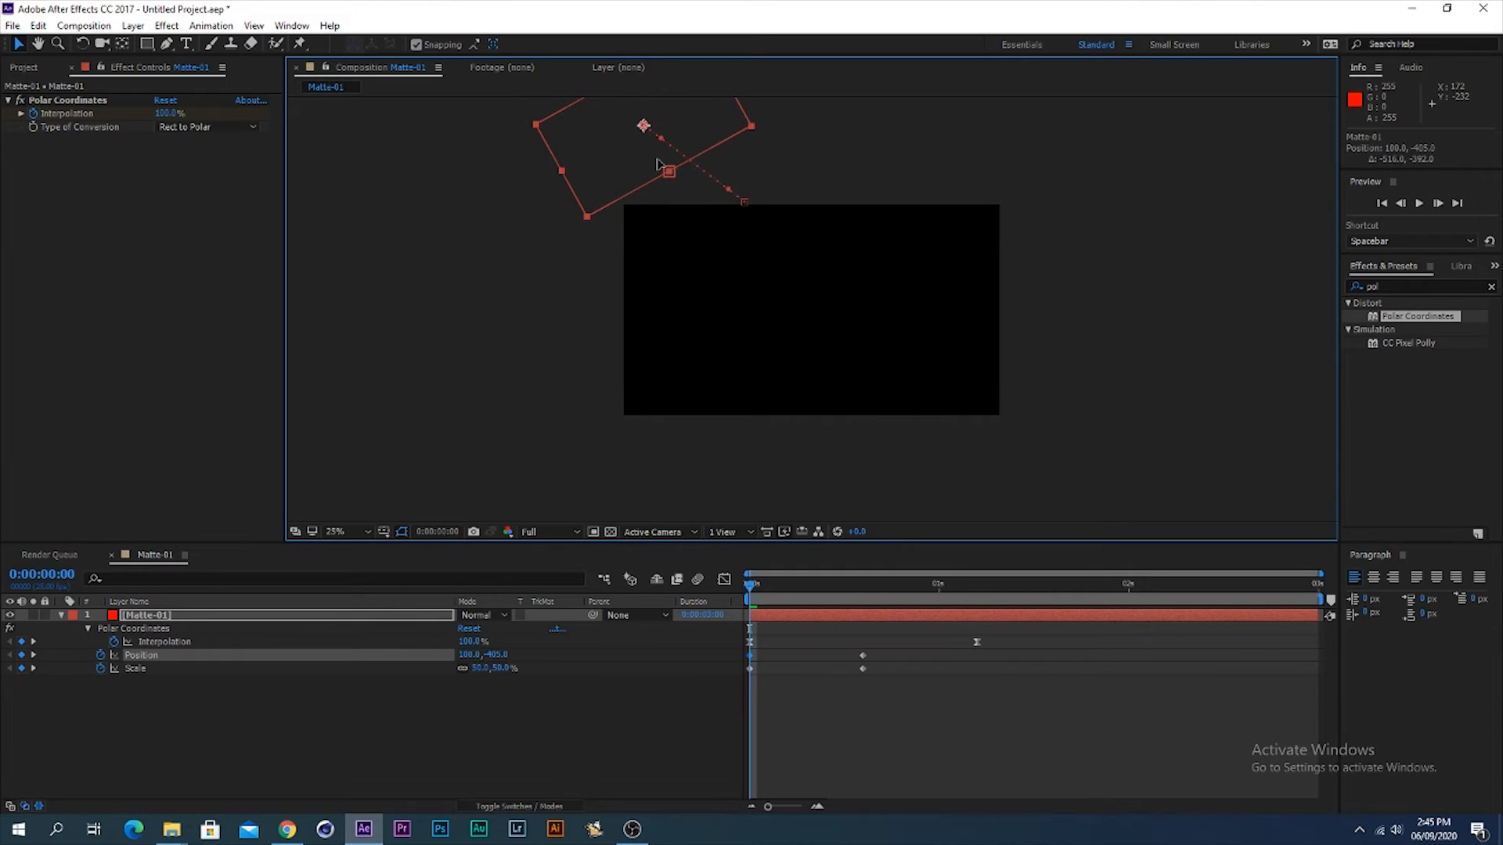
Step: Apply Easy Ease to all Position and Scale keyframes of the Matte-01 layer
drag(886, 649, 723, 670)
right_click(750, 665)
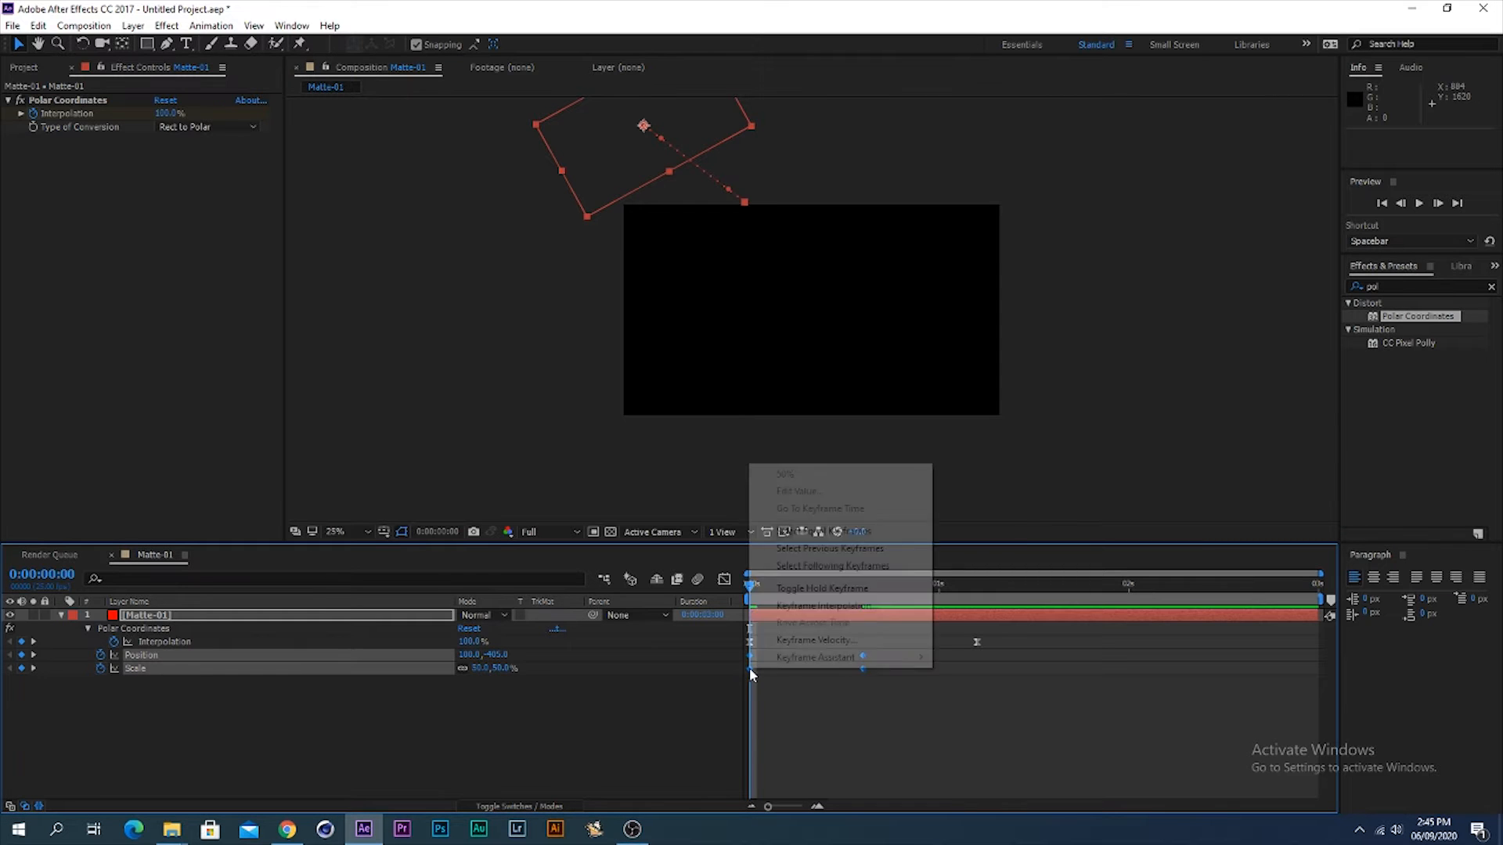
mouse_move(844, 660)
click(988, 692)
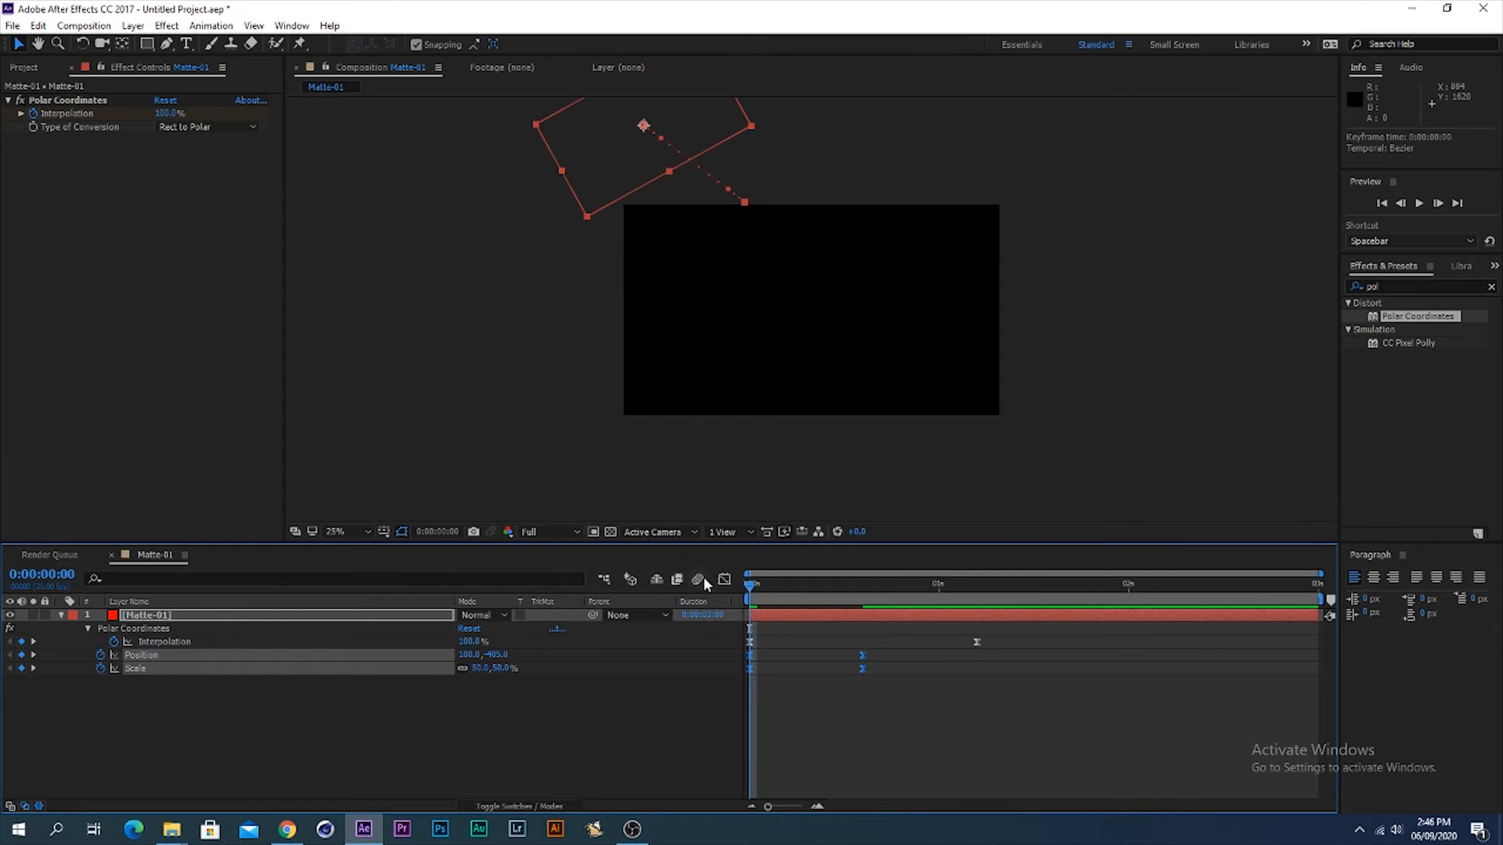
Step: Lengthen the incoming easing of the last Position and Scale keyframes in the speed graph for a fast start and slow finish, and preview it
click(723, 579)
drag(882, 743, 821, 773)
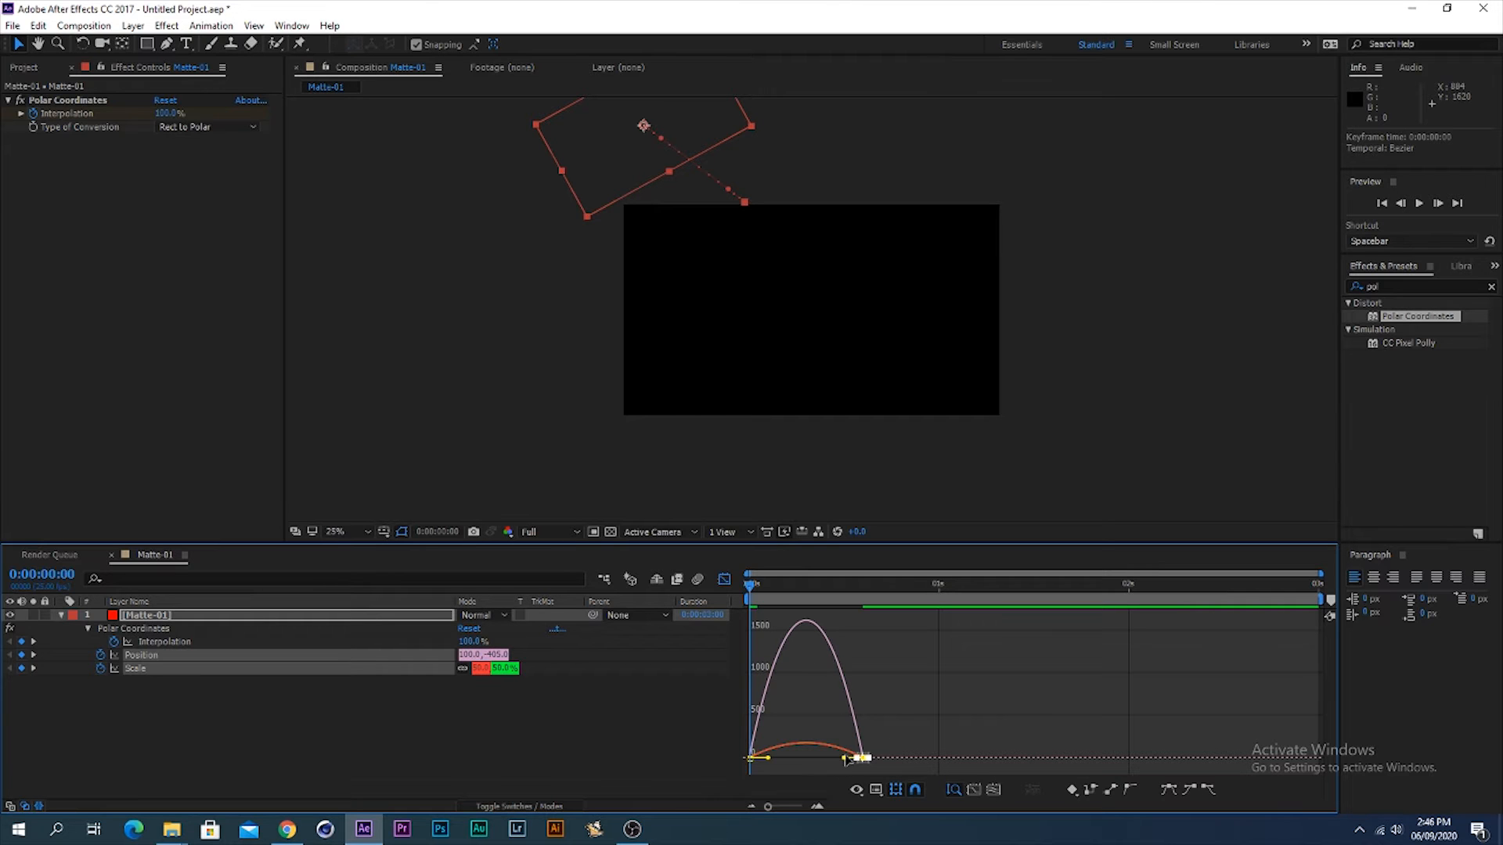
drag(847, 761, 806, 761)
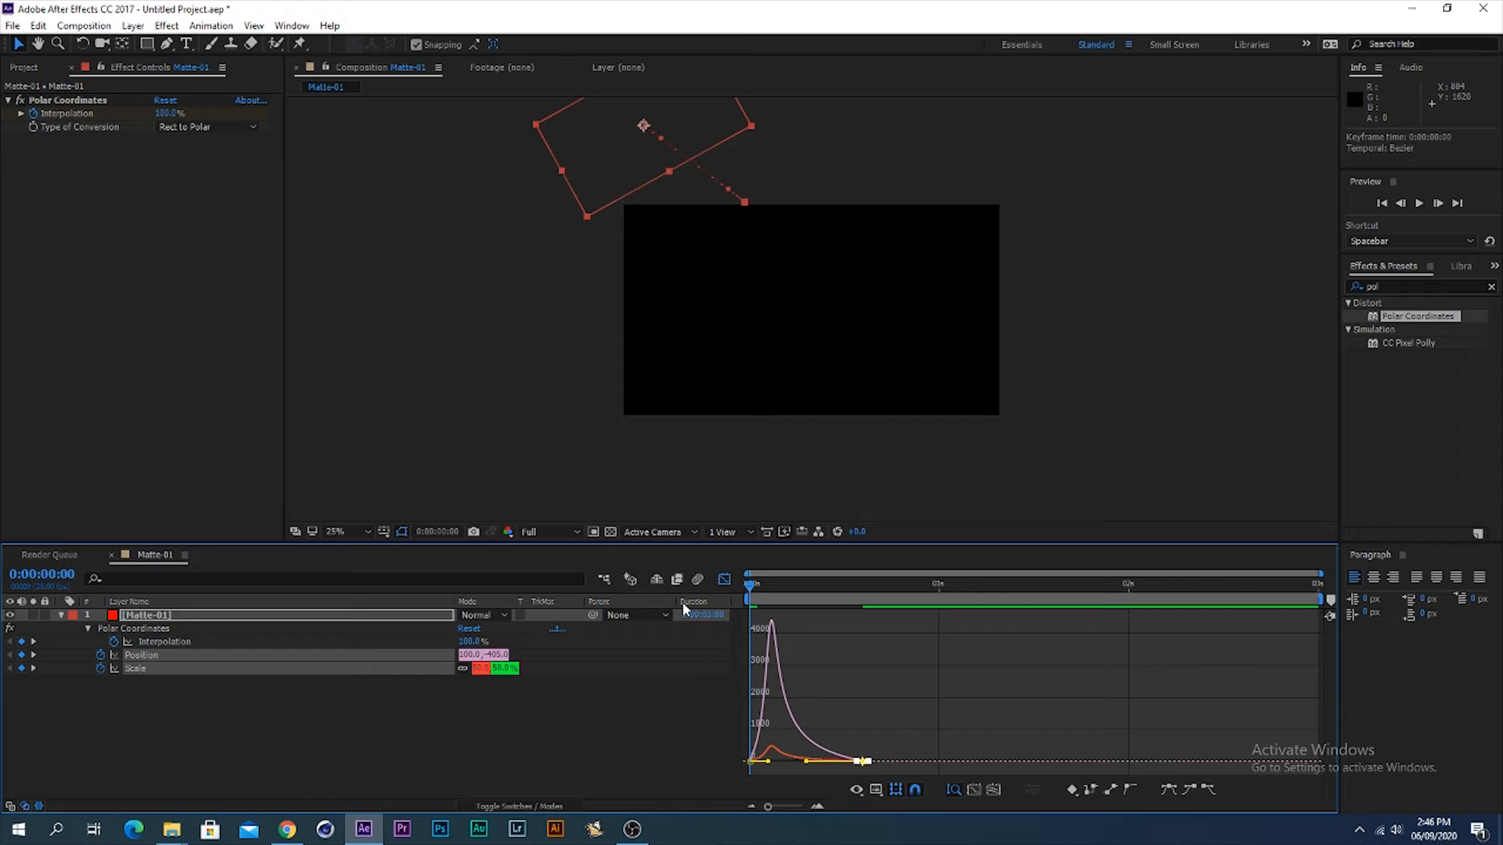
click(724, 579)
click(850, 717)
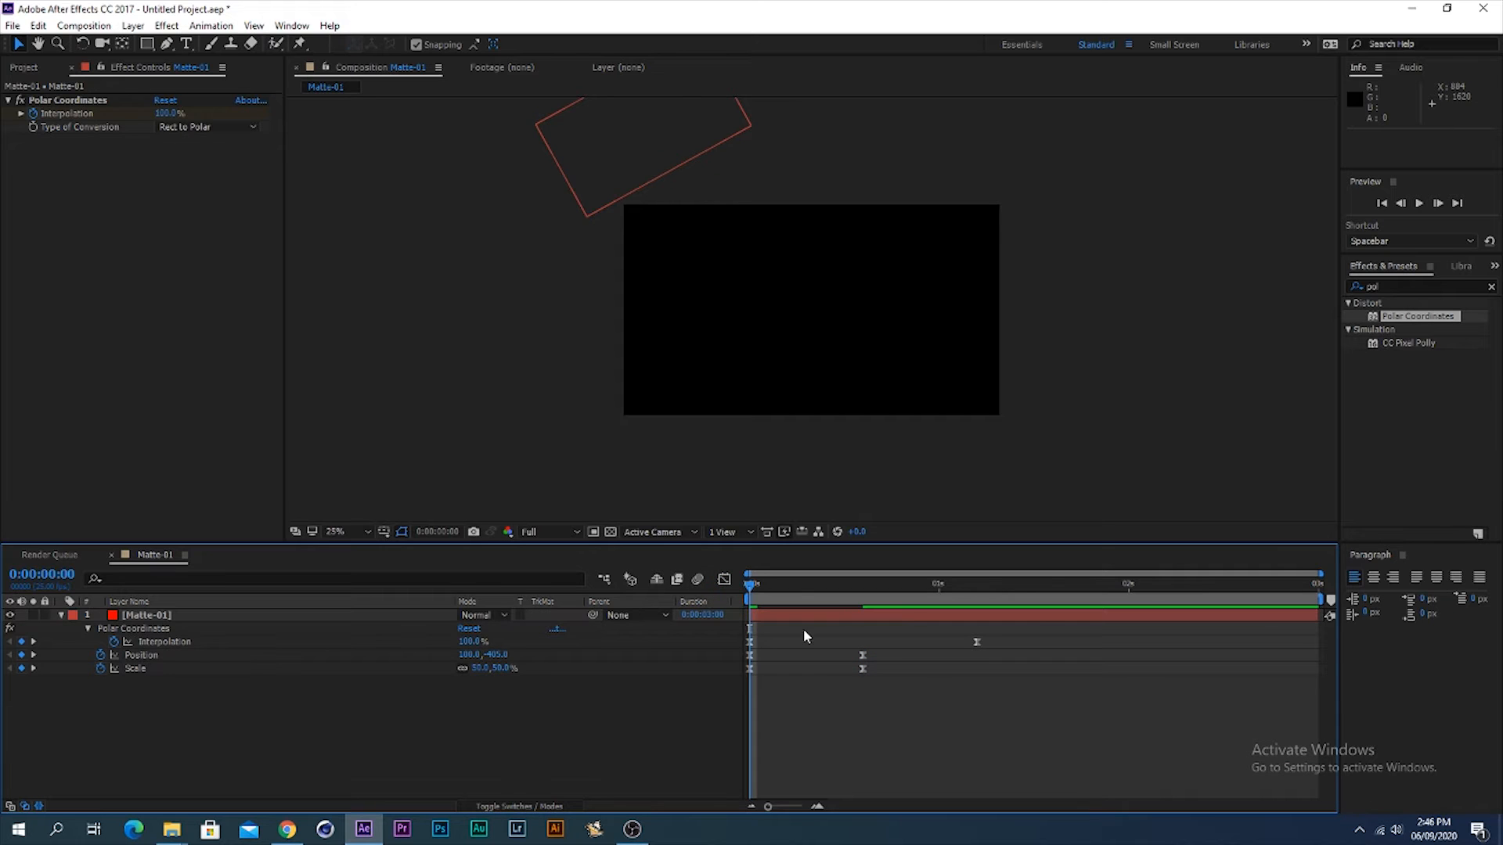
key(space)
key(space)
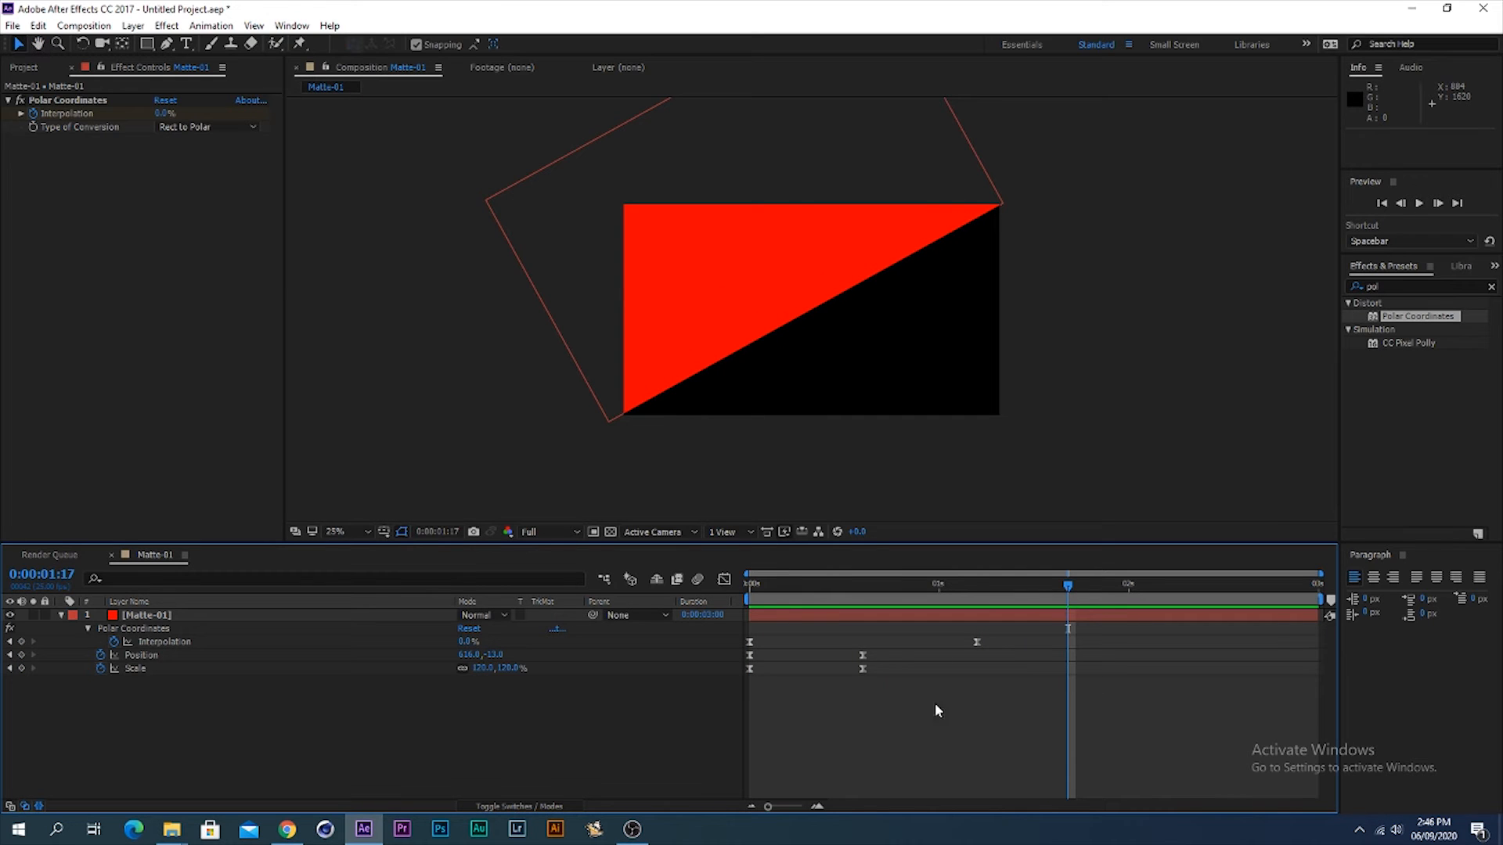
Step: Import the 1920 x 1080 portrait photo of a woman from the Images\02 folder into the project
click(24, 68)
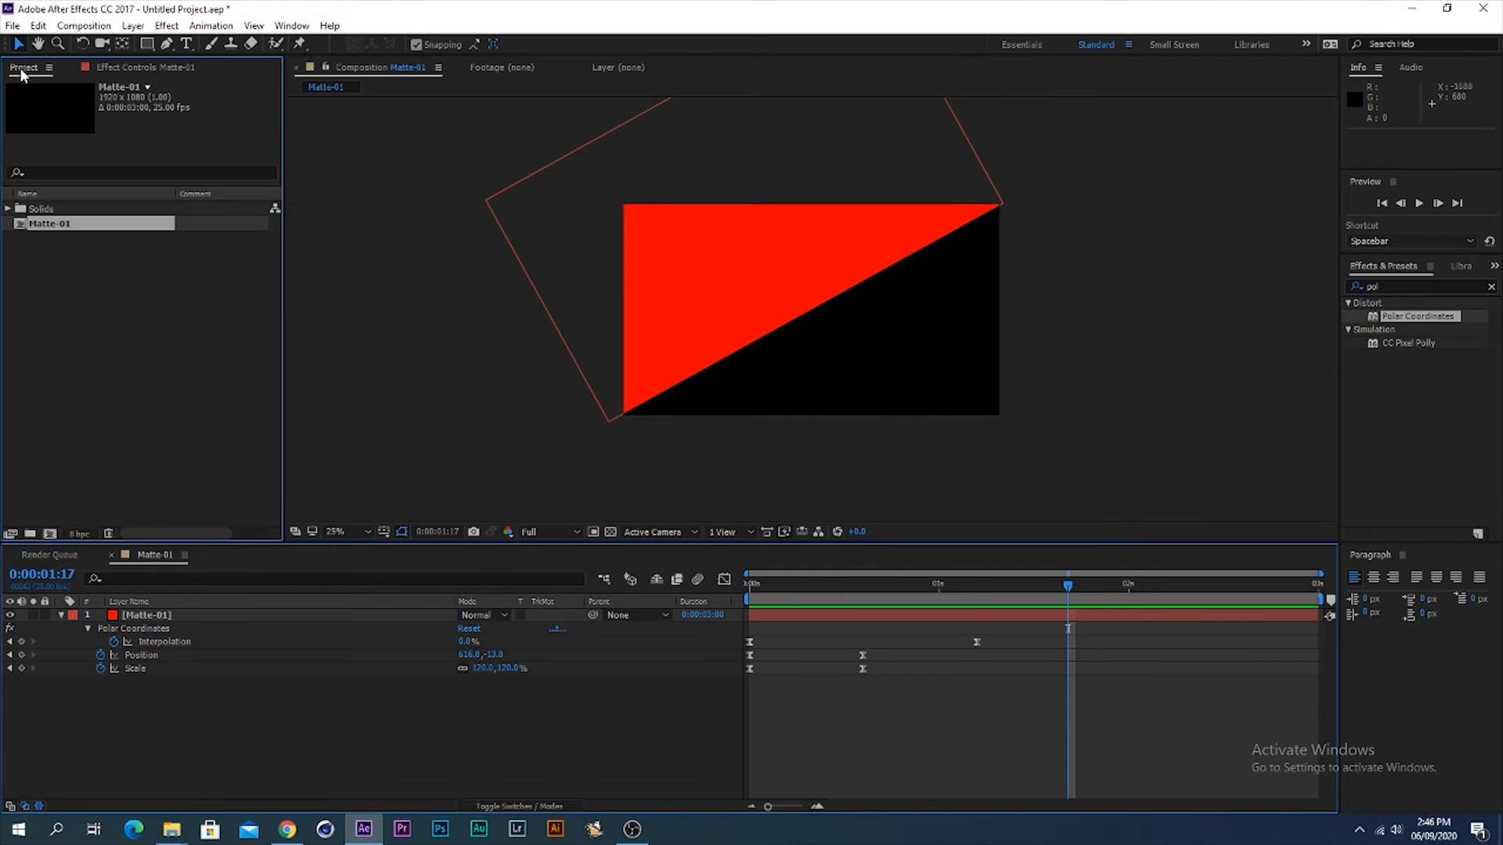
click(127, 399)
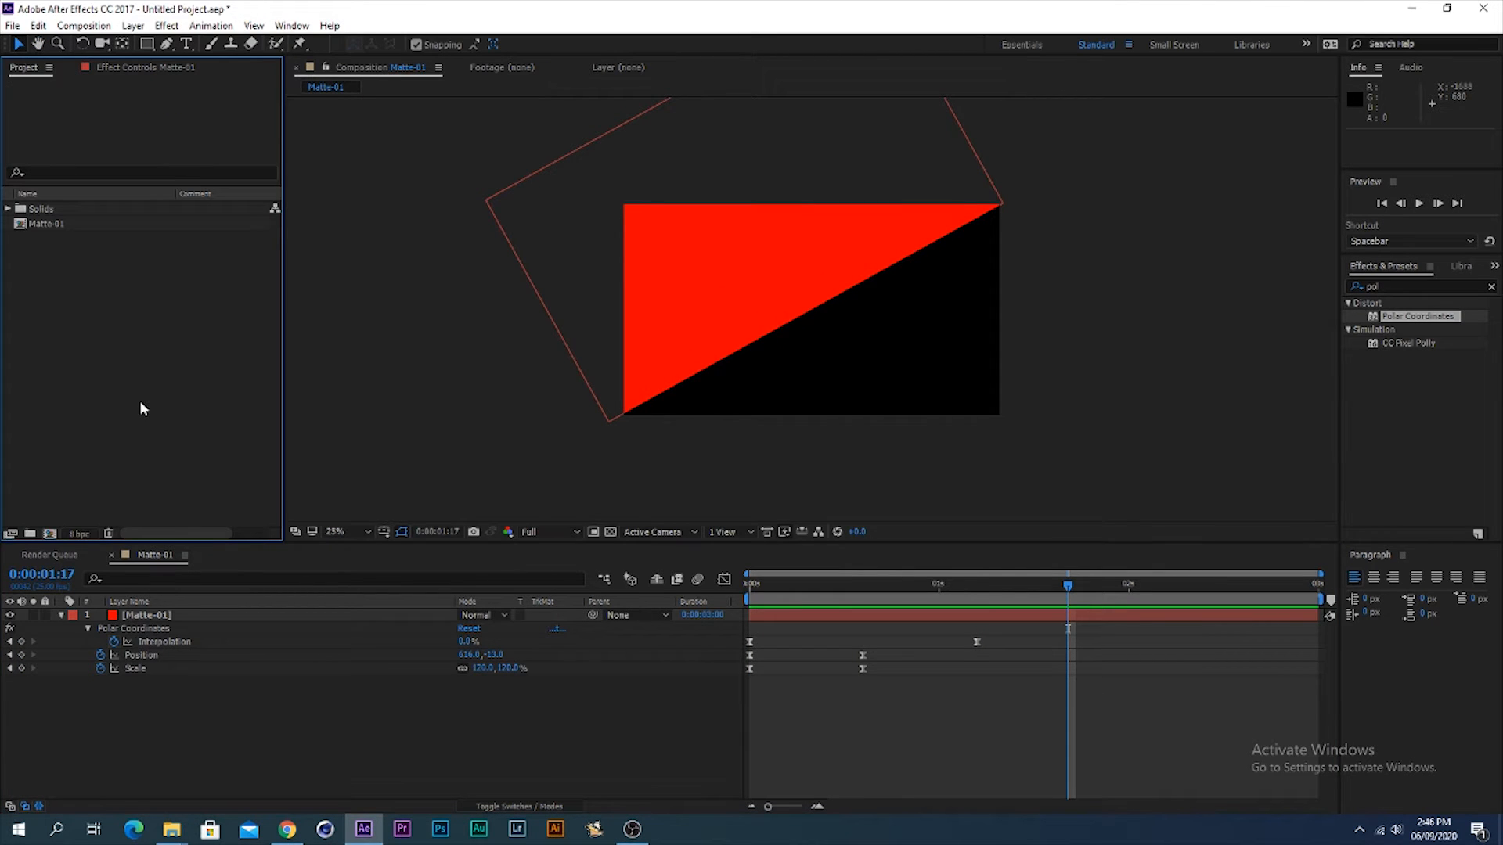
double_click(129, 397)
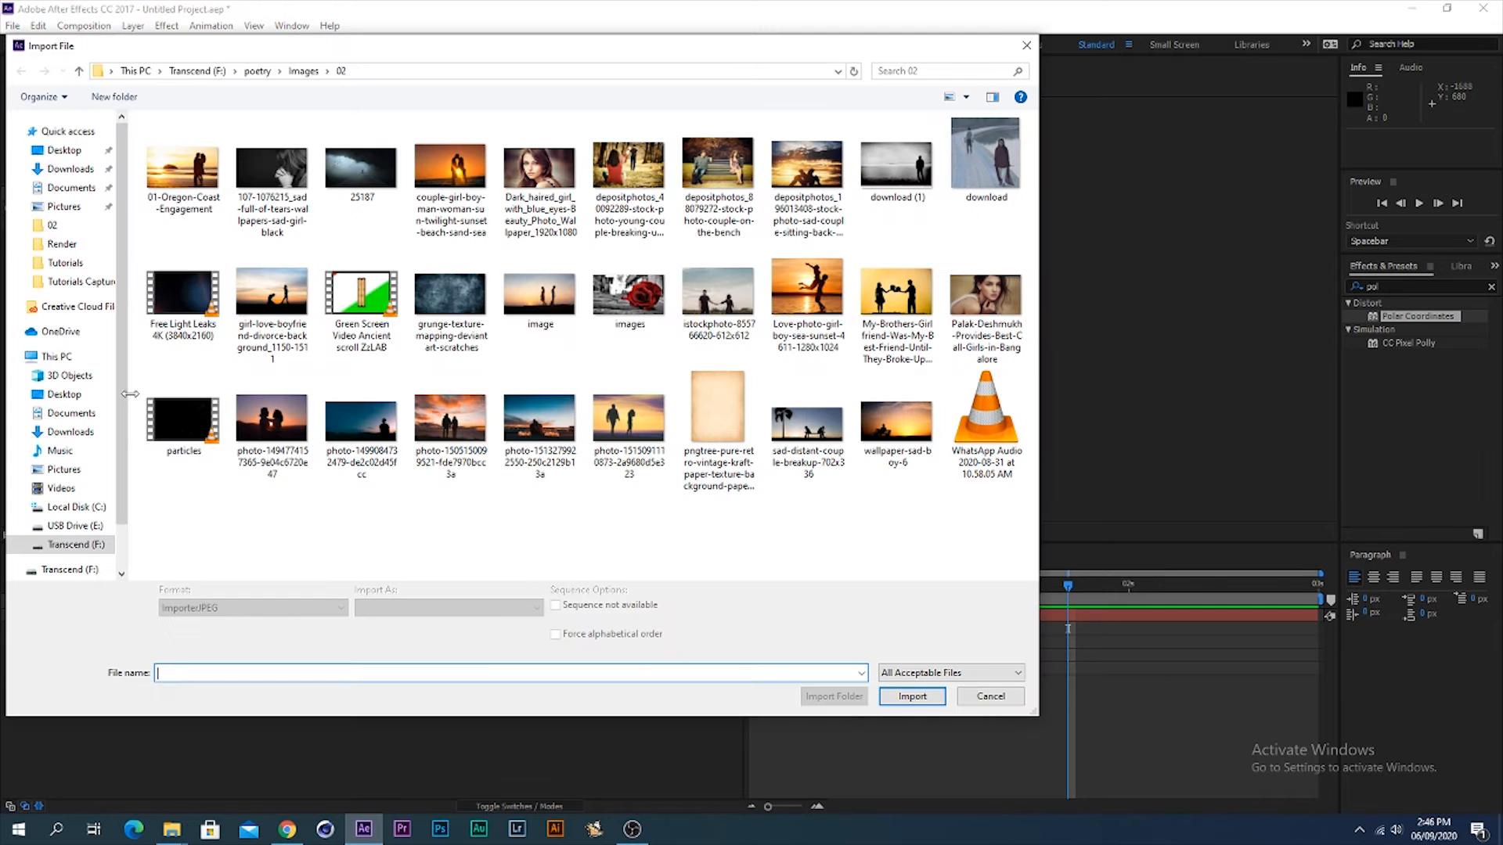
double_click(988, 306)
Step: Create a 3-second HDTV 1080 25 composition named Image-01 and add the imported portrait photo to it
click(48, 533)
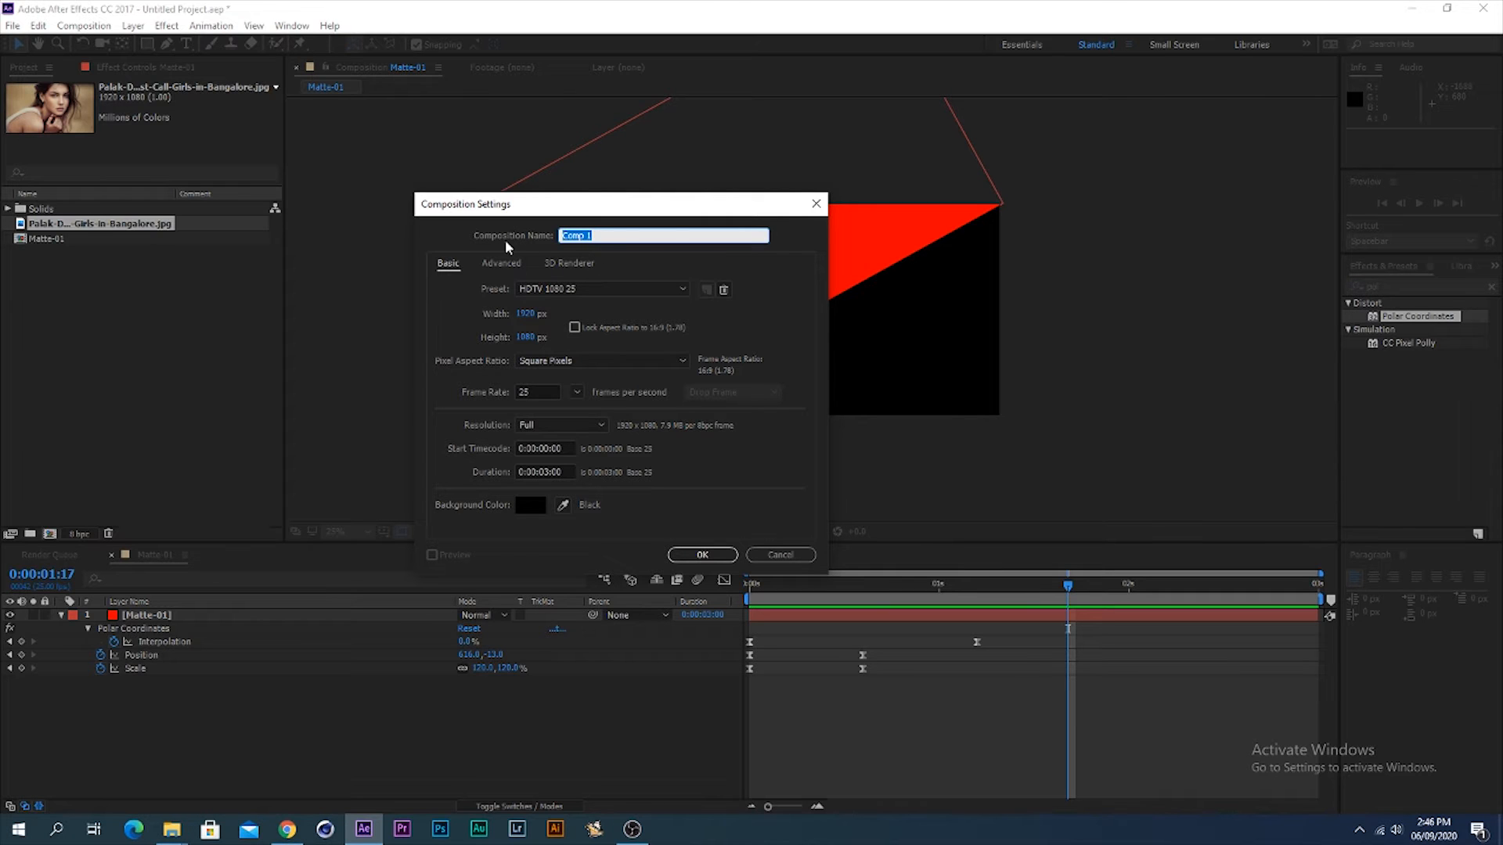
text(Image-01)
click(697, 554)
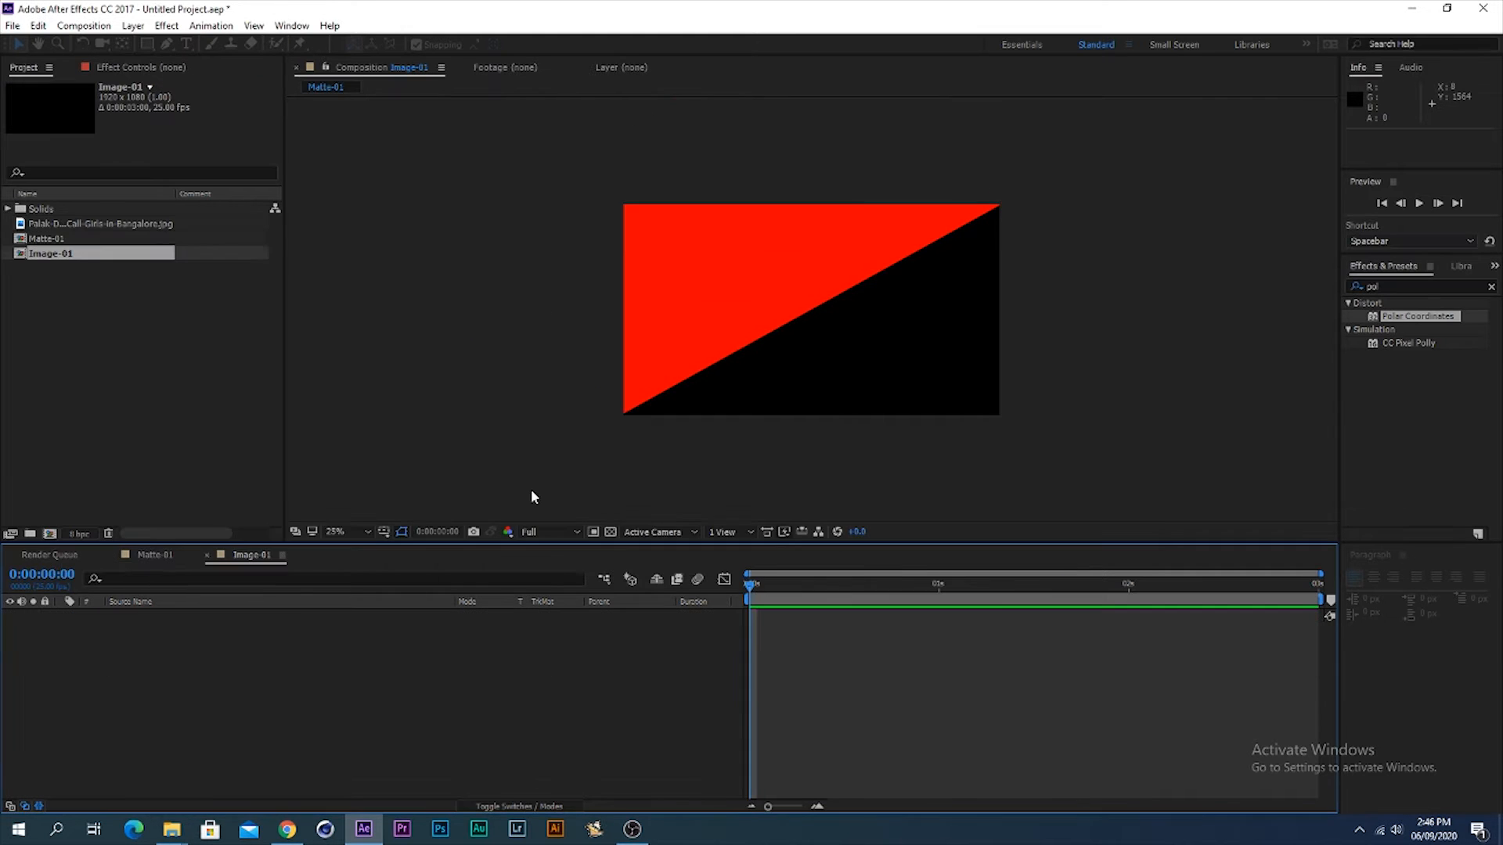
drag(47, 223, 160, 708)
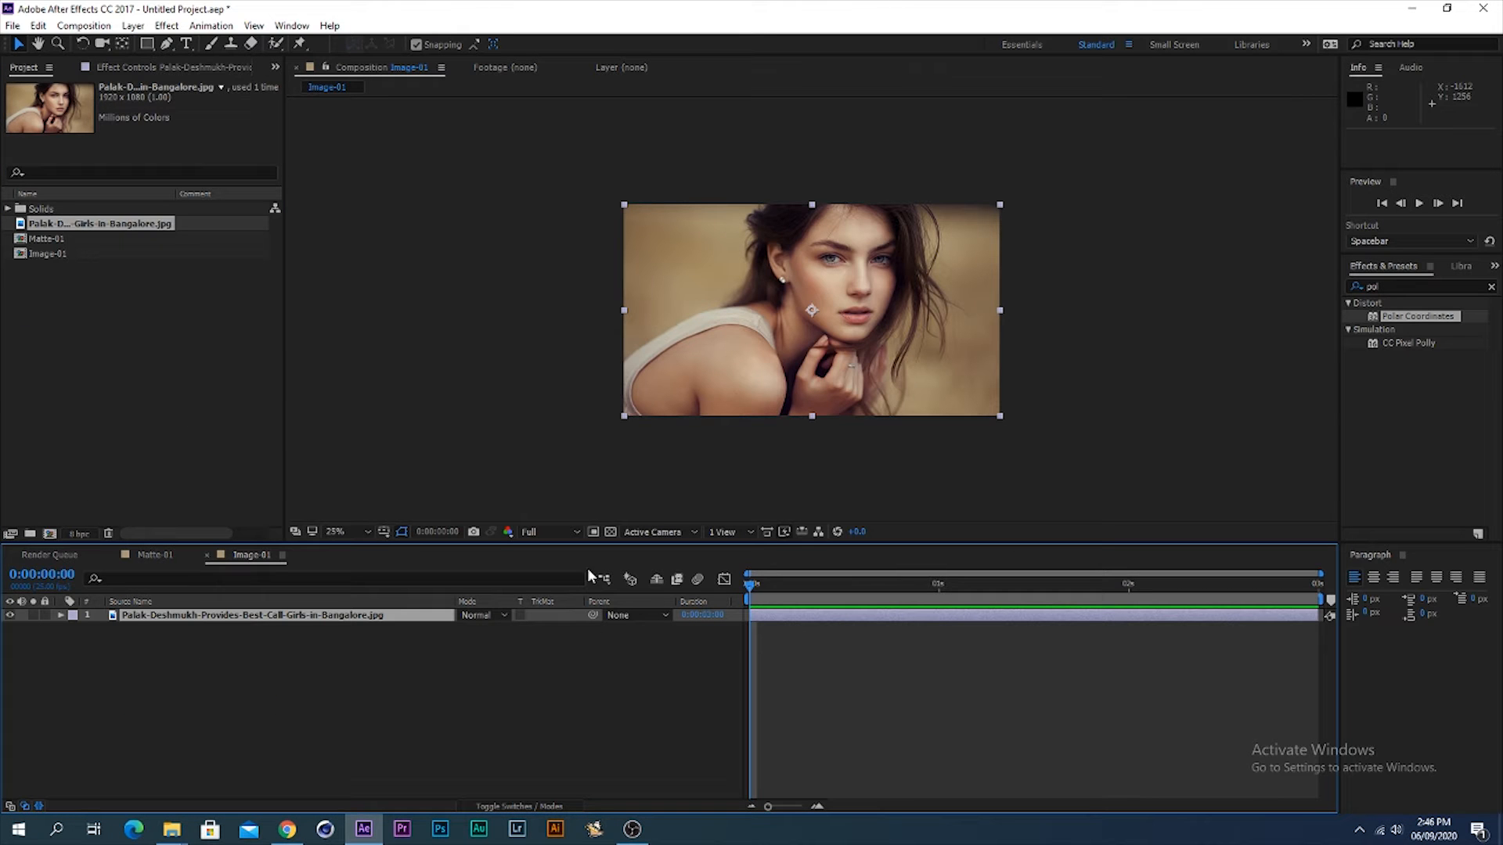
Step: Create a 3-second HDTV 1080 25 composition named Final
click(136, 387)
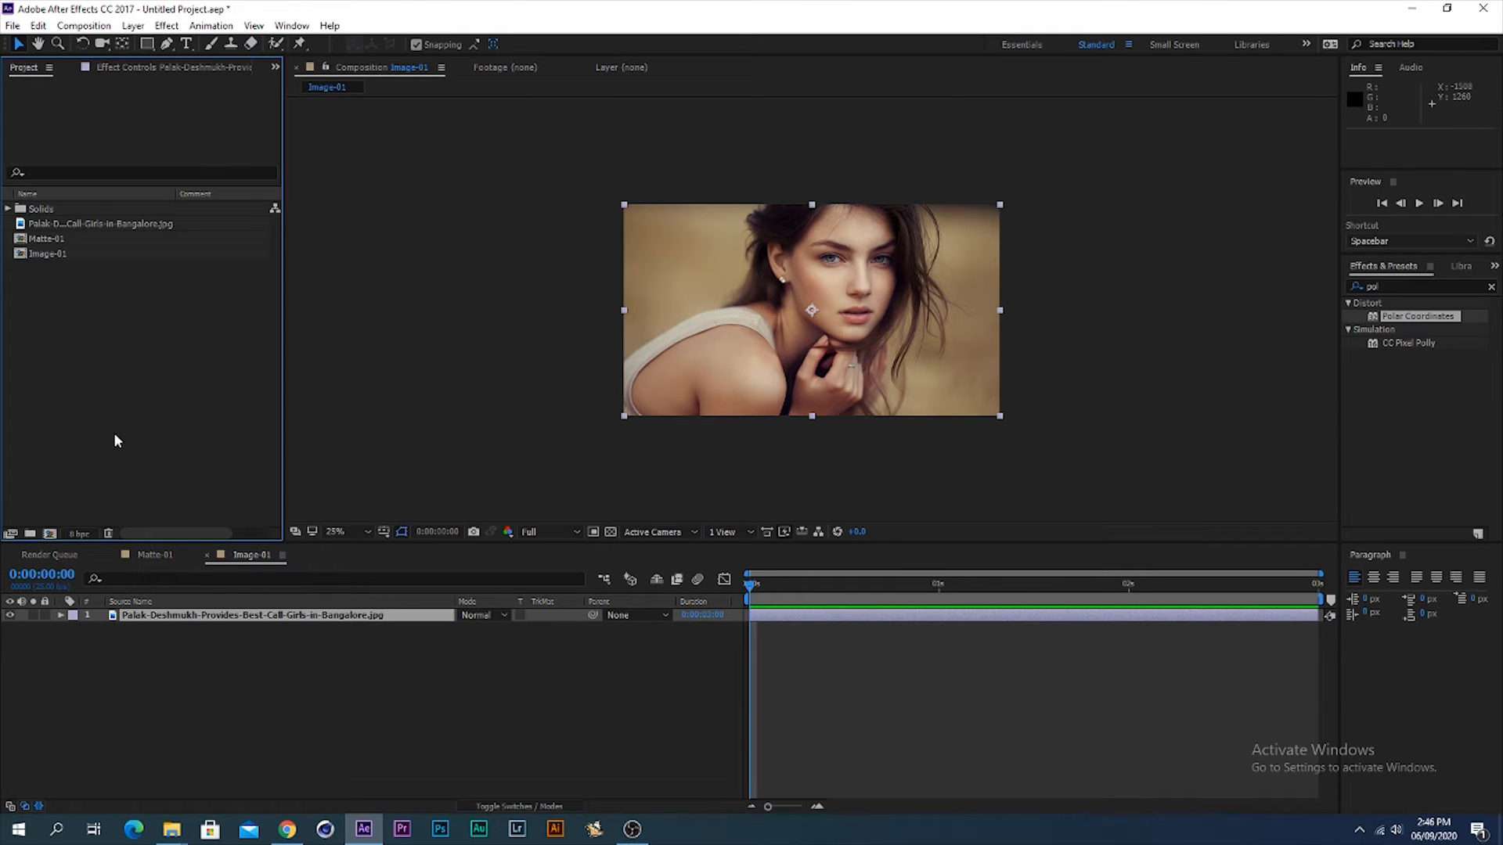
key(ctrl+n)
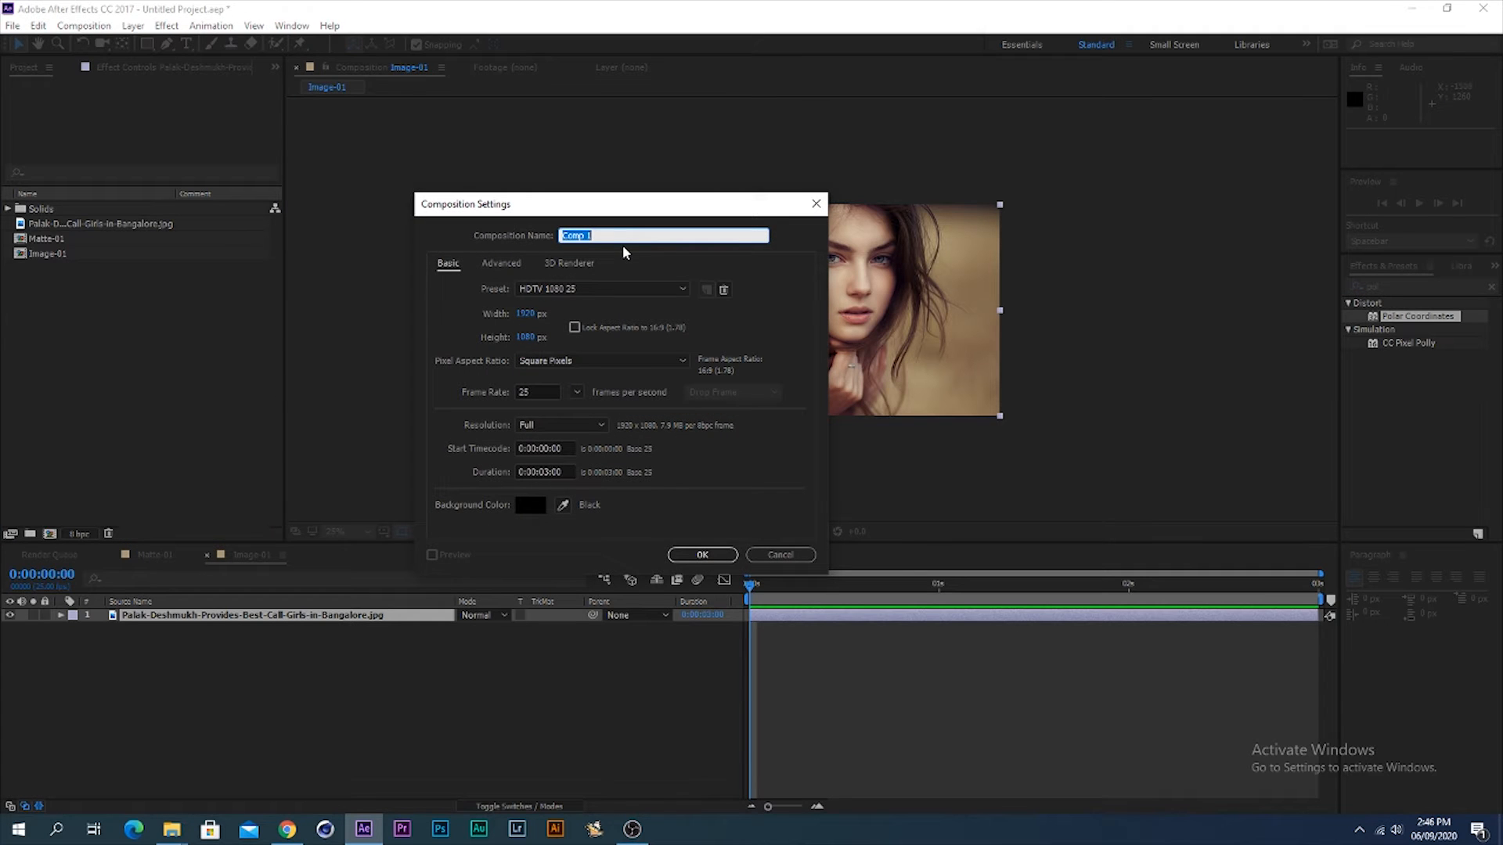
text(Final)
key(Return)
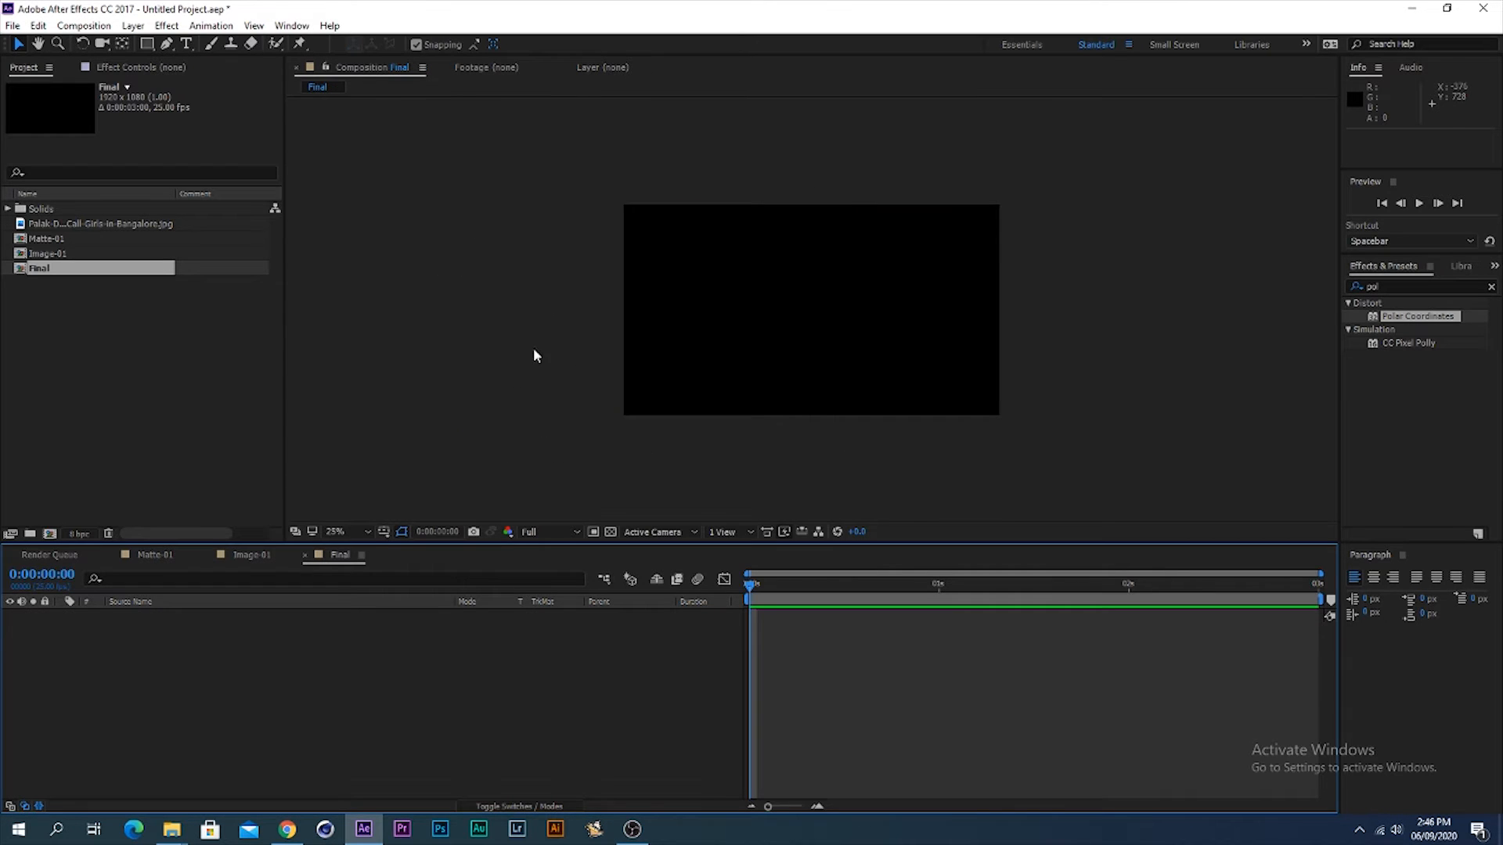
Step: Add the Matte-01 and Image-01 compositions to Final, with Matte-01 above Image-01
click(48, 238)
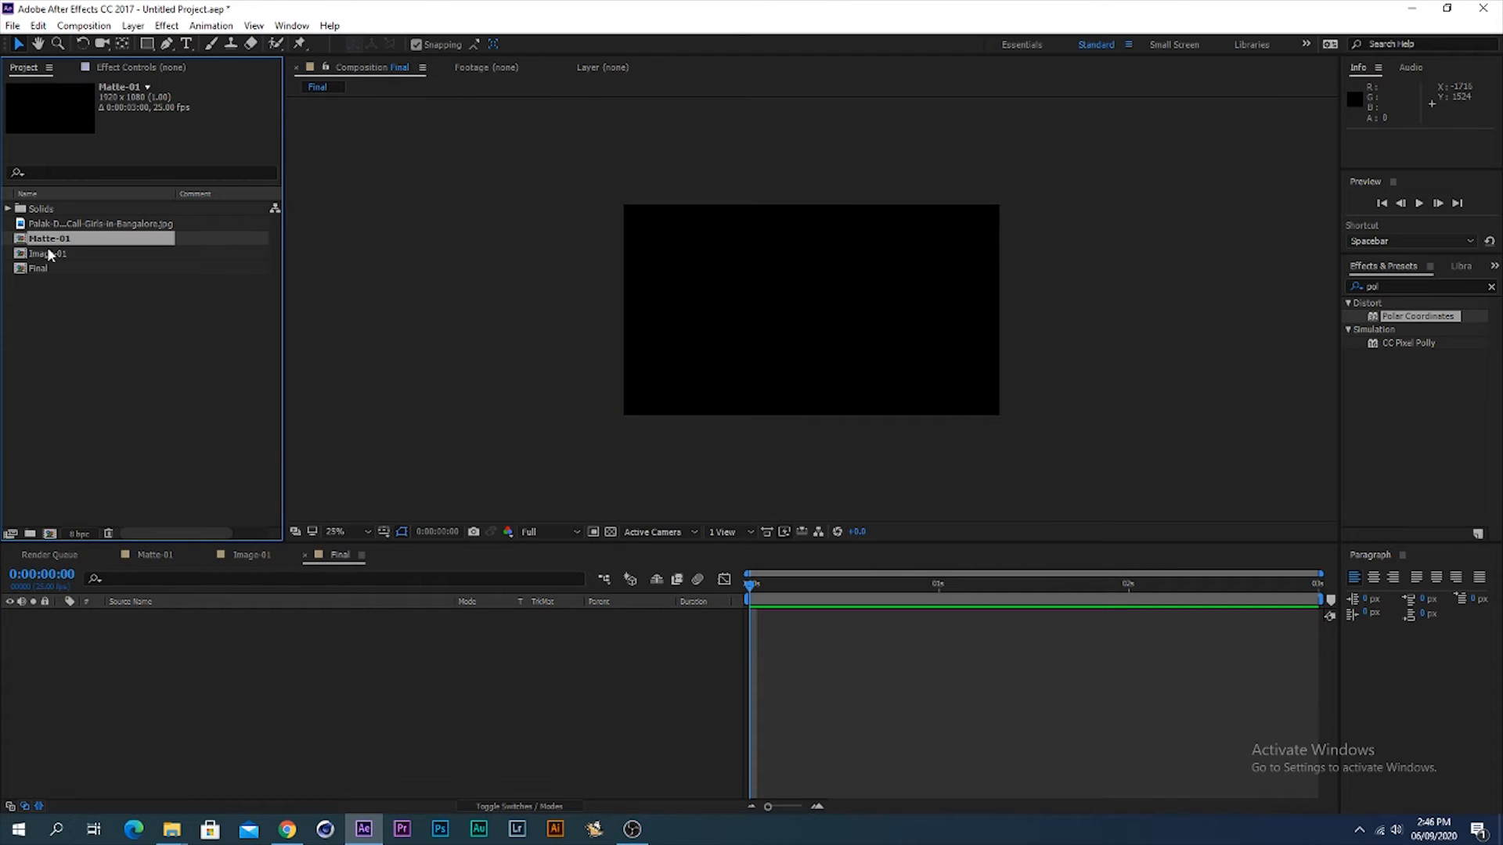
ctrl+click(49, 252)
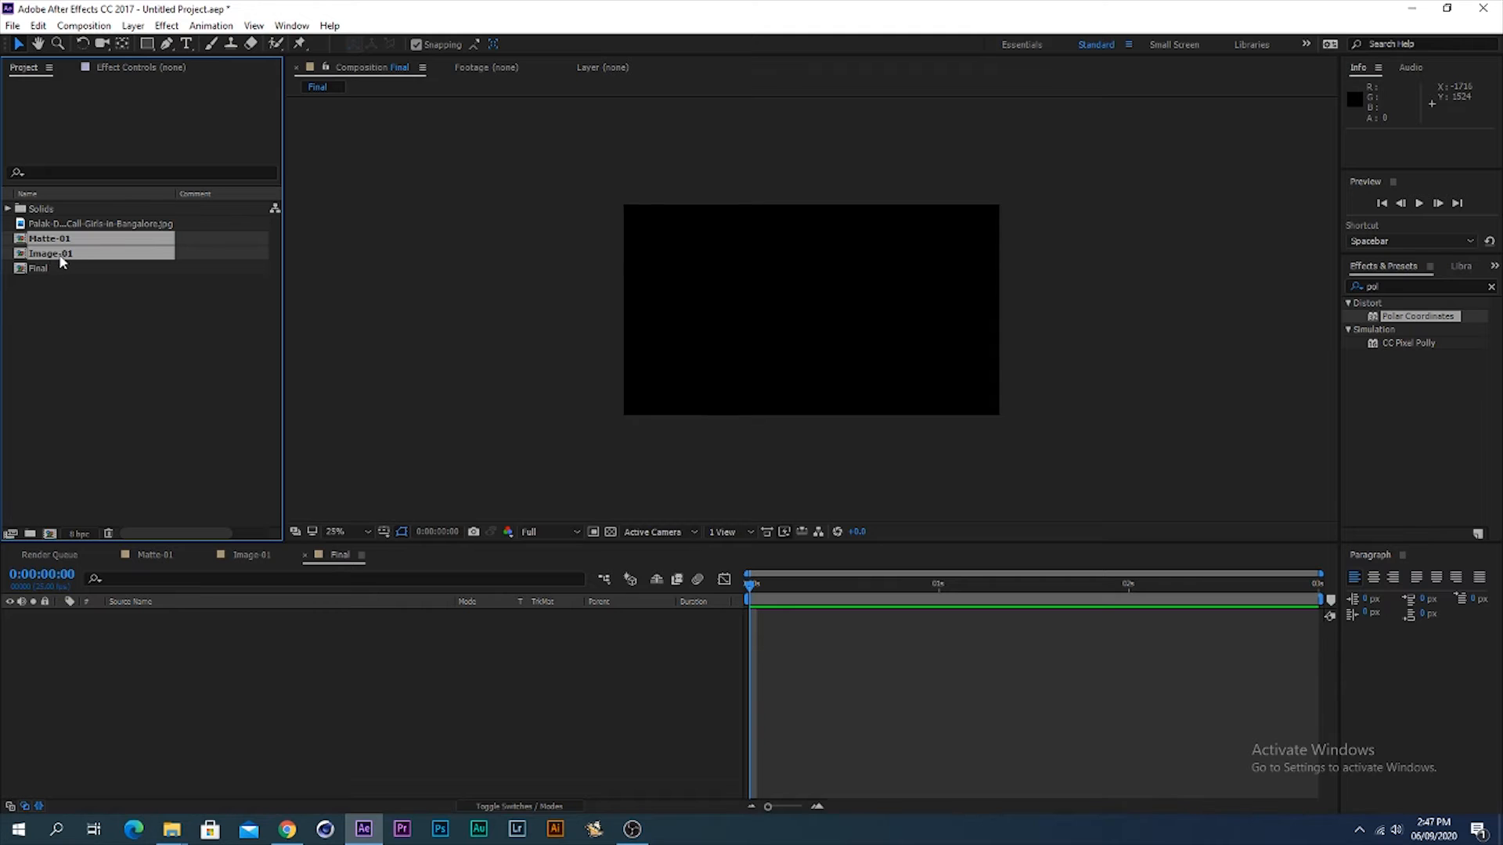
drag(58, 254, 179, 656)
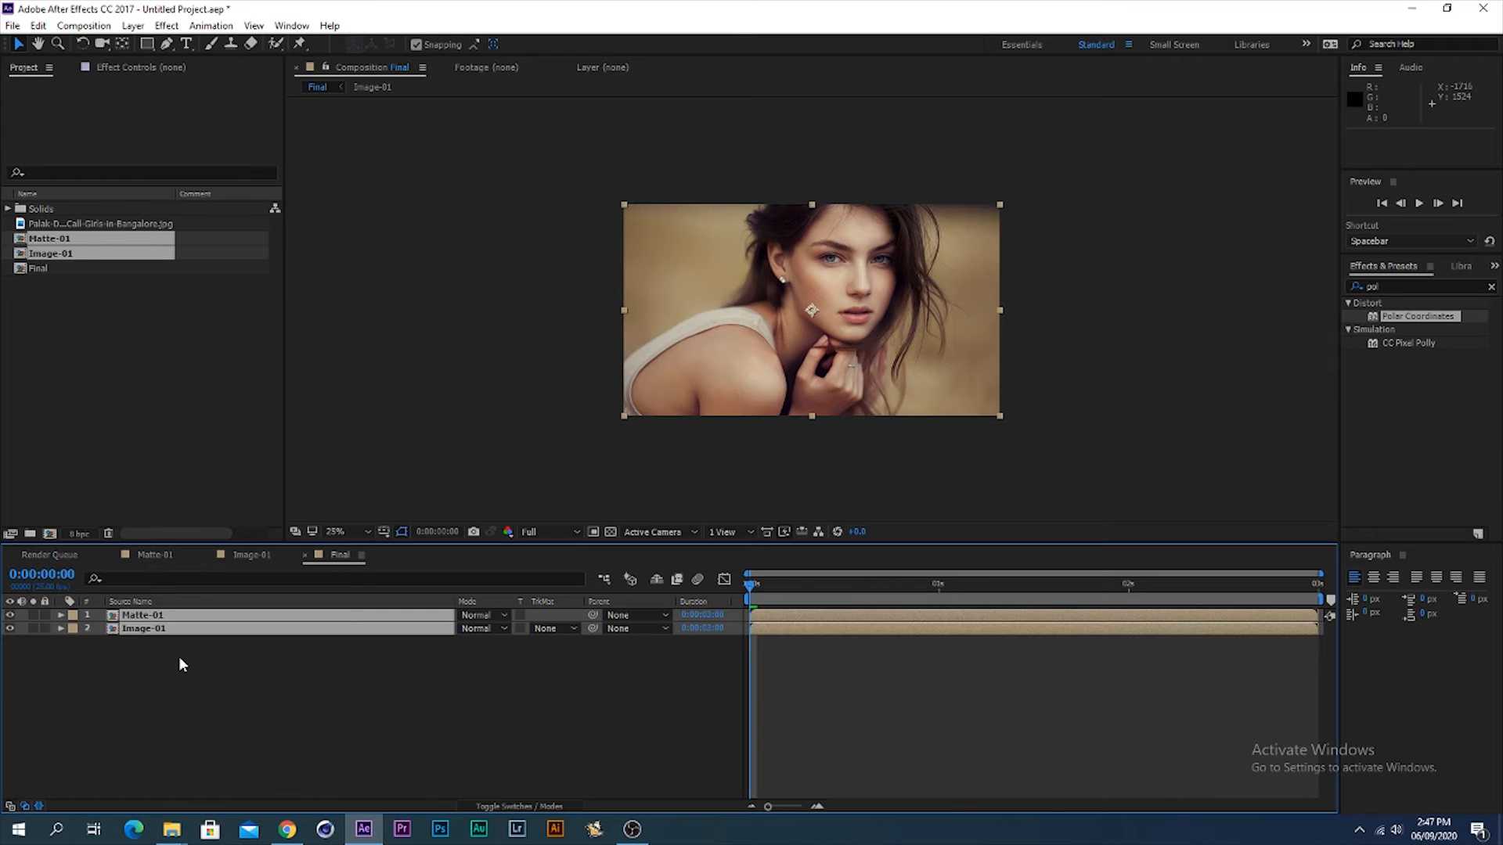
click(538, 713)
Step: Set the Image-01 layer's track matte to Alpha Matte "Matte-01" and preview the photo reveal
click(552, 627)
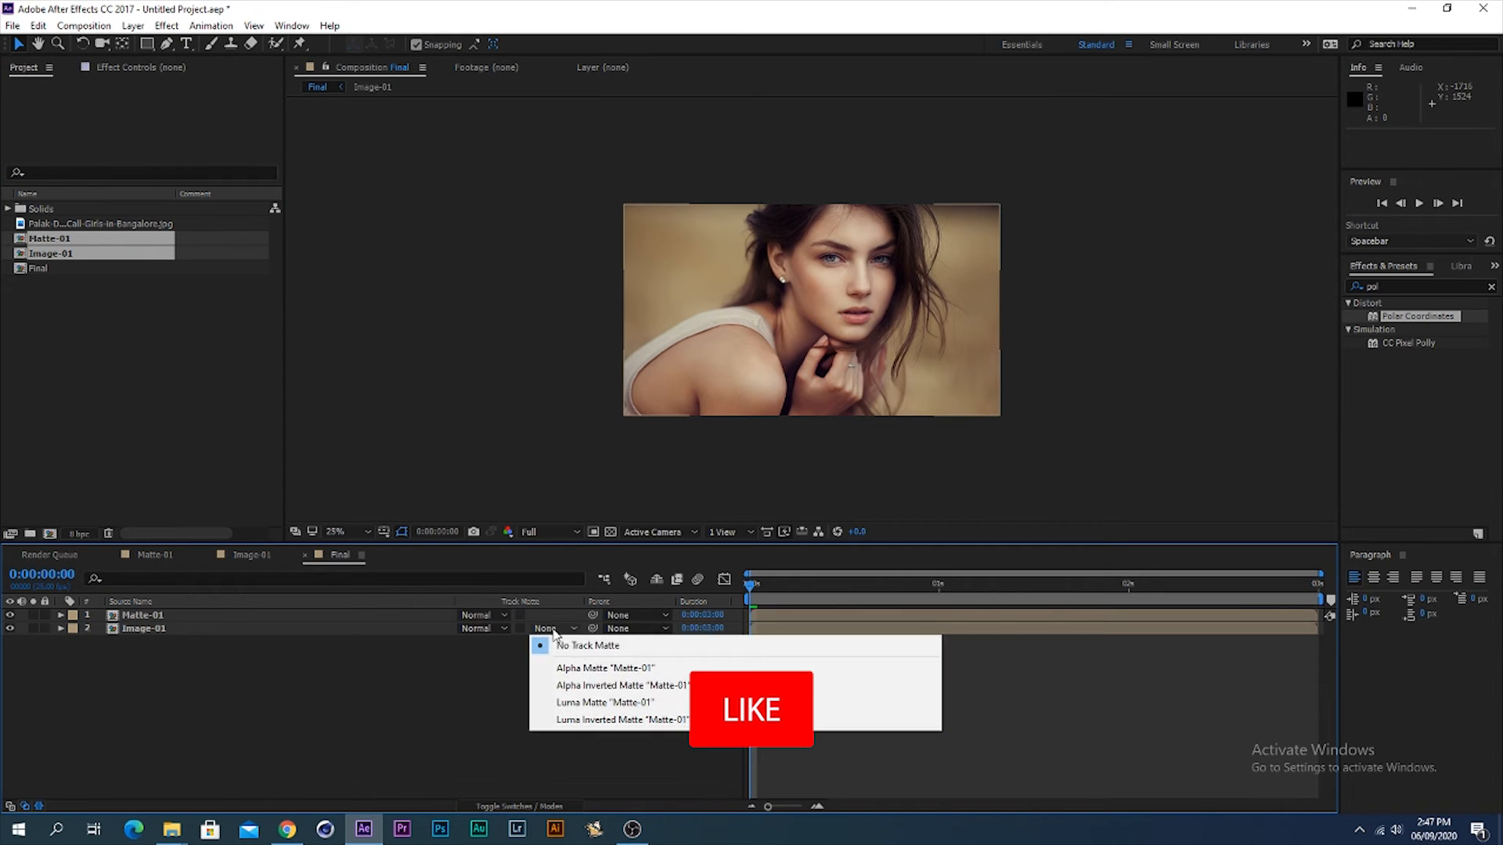
click(610, 669)
key(space)
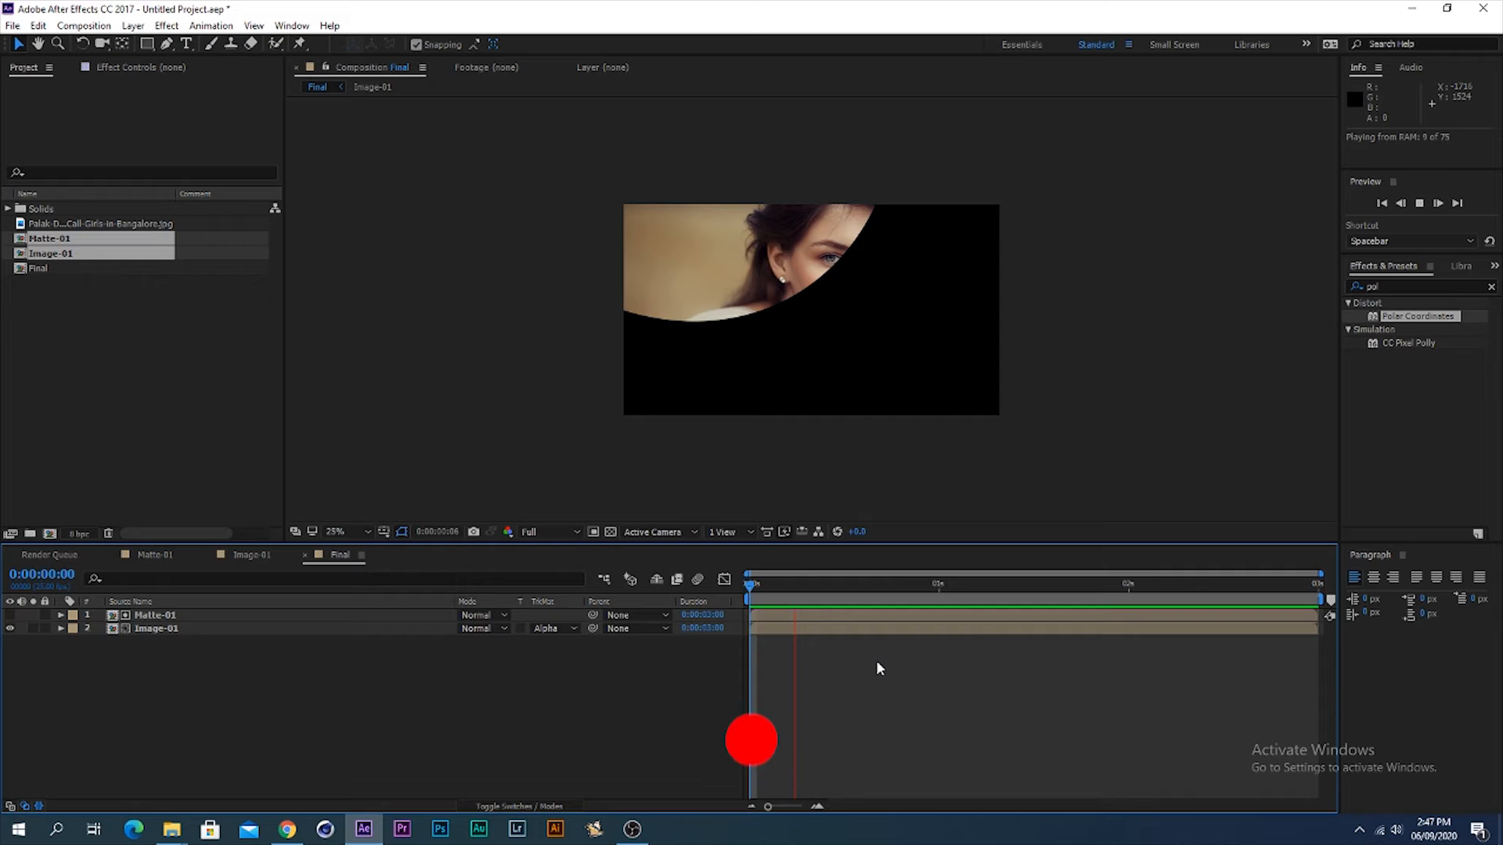
key(space)
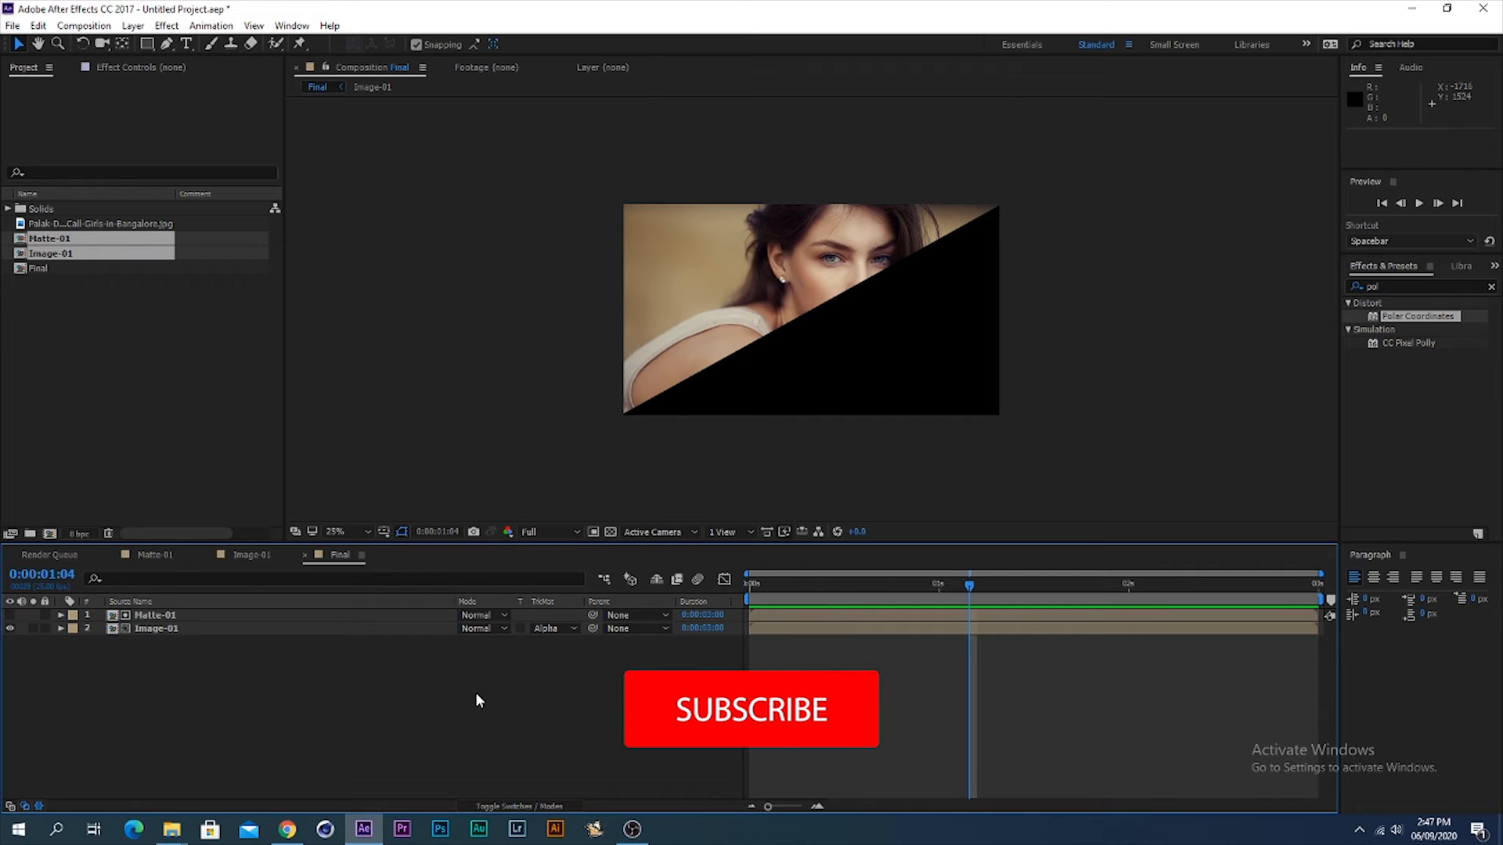
Step: Duplicate the Matte-01 composition in the project as Matte-02 and open the duplicate
click(201, 614)
click(138, 345)
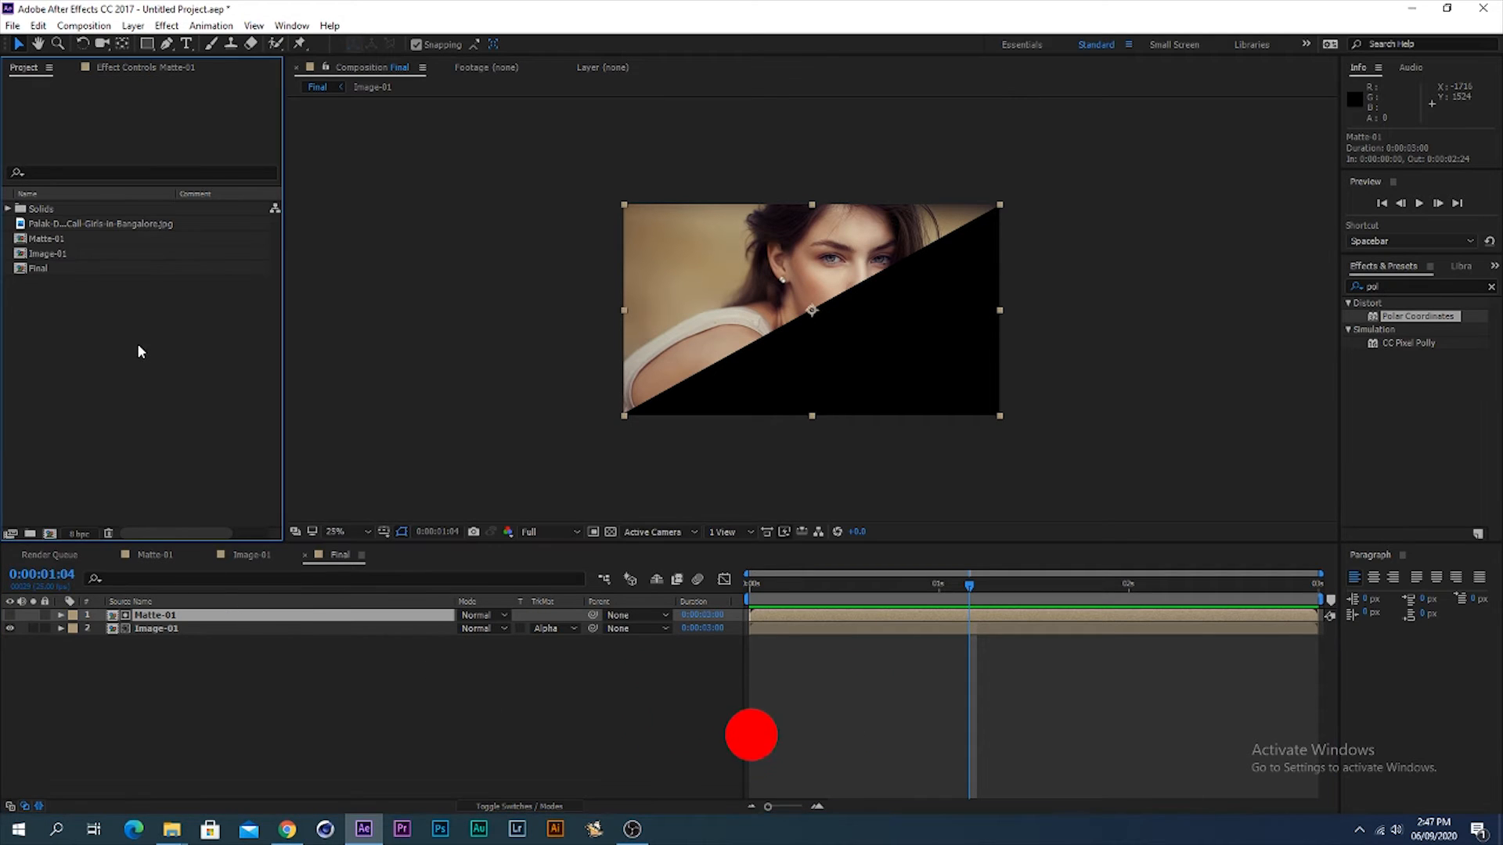
click(61, 234)
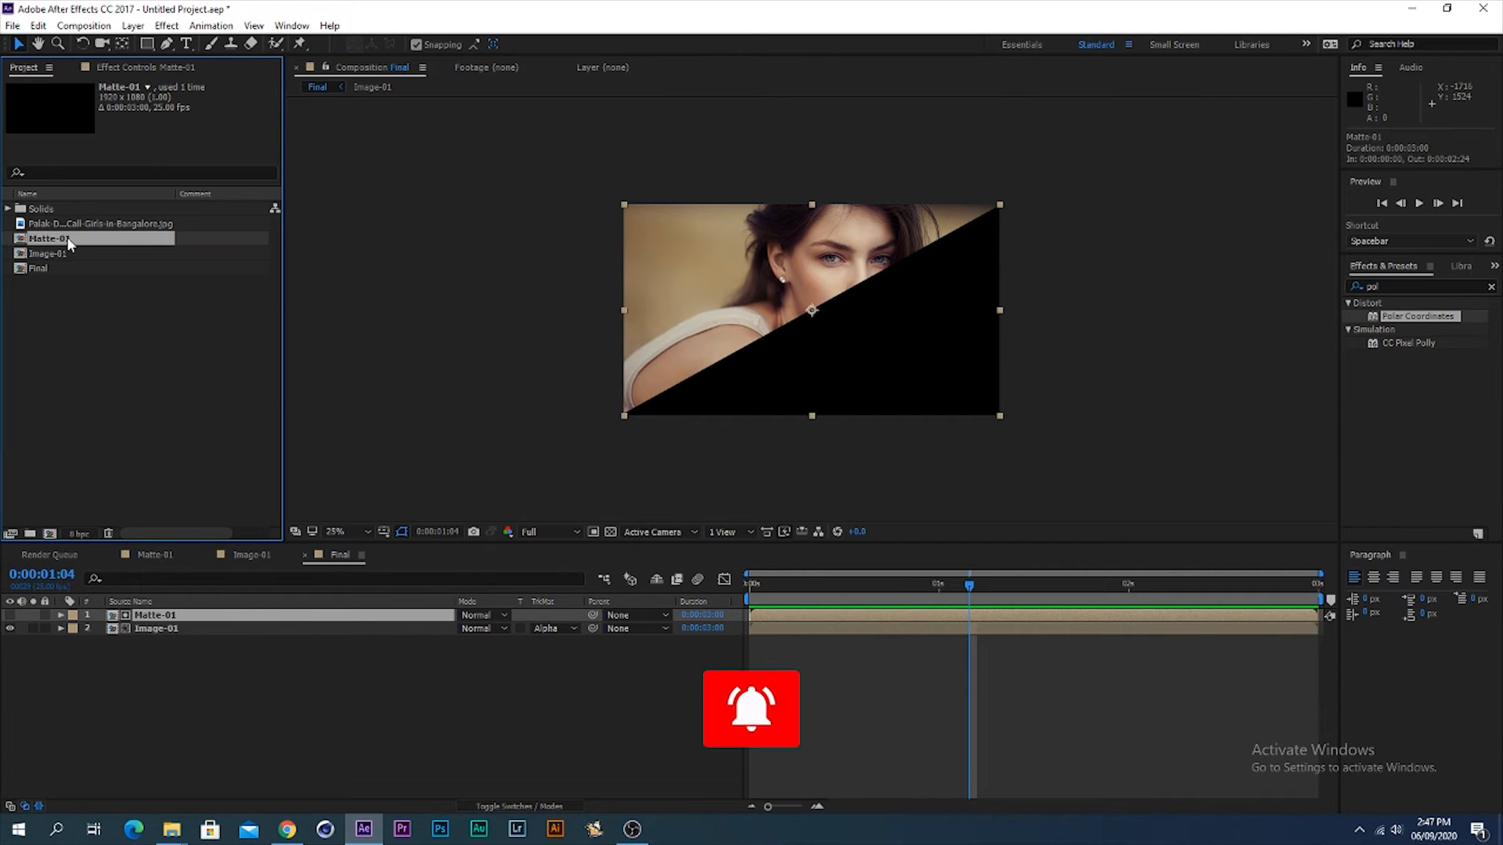
key(ctrl+d)
double_click(52, 238)
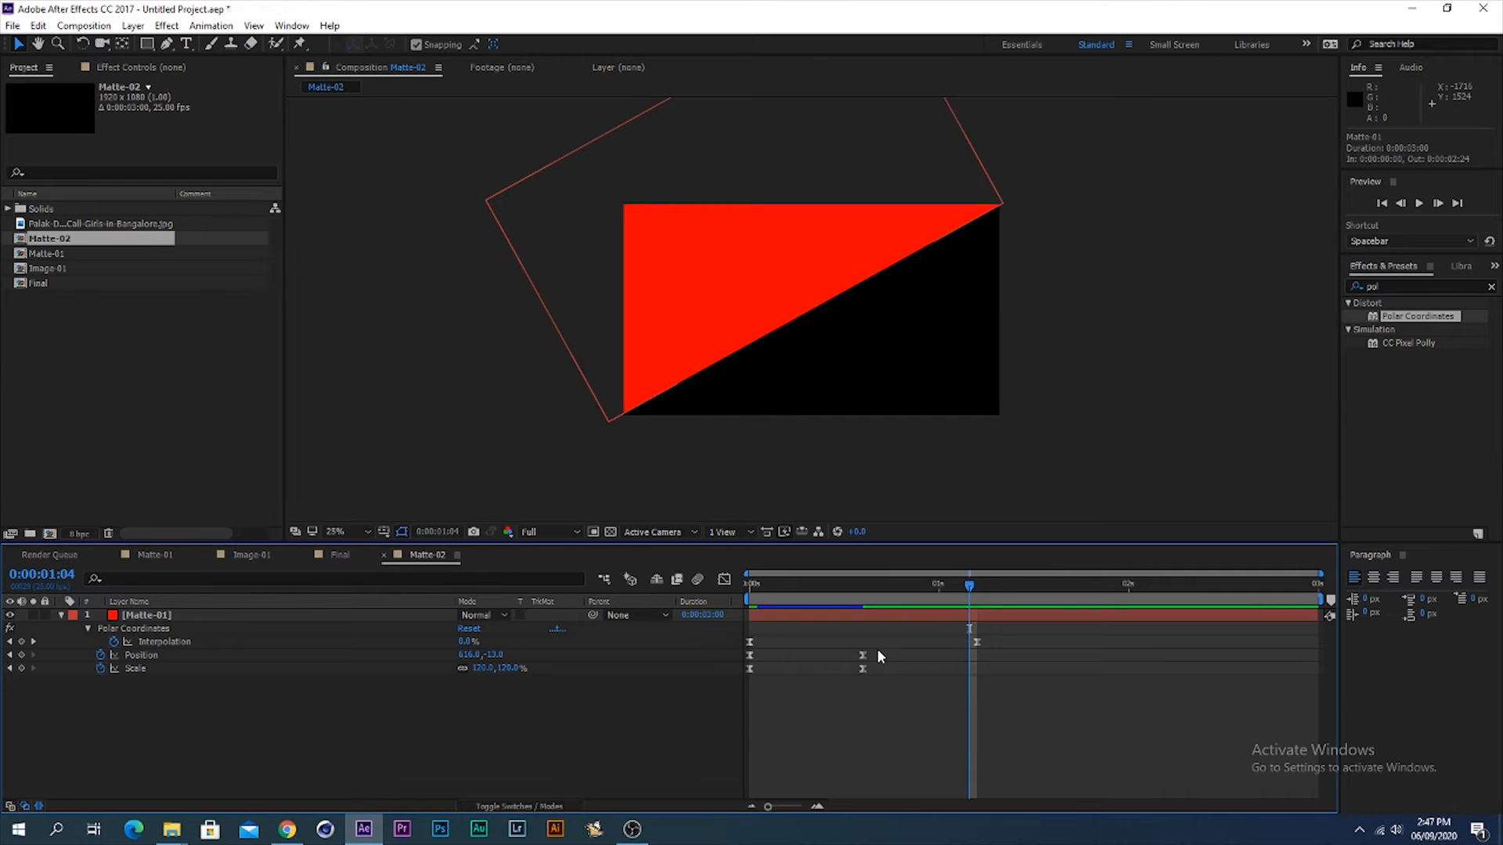
Step: Delete all Position and Scale keyframes in Matte-02 and show the solid's Position, Scale and Rotation properties
drag(874, 654, 716, 682)
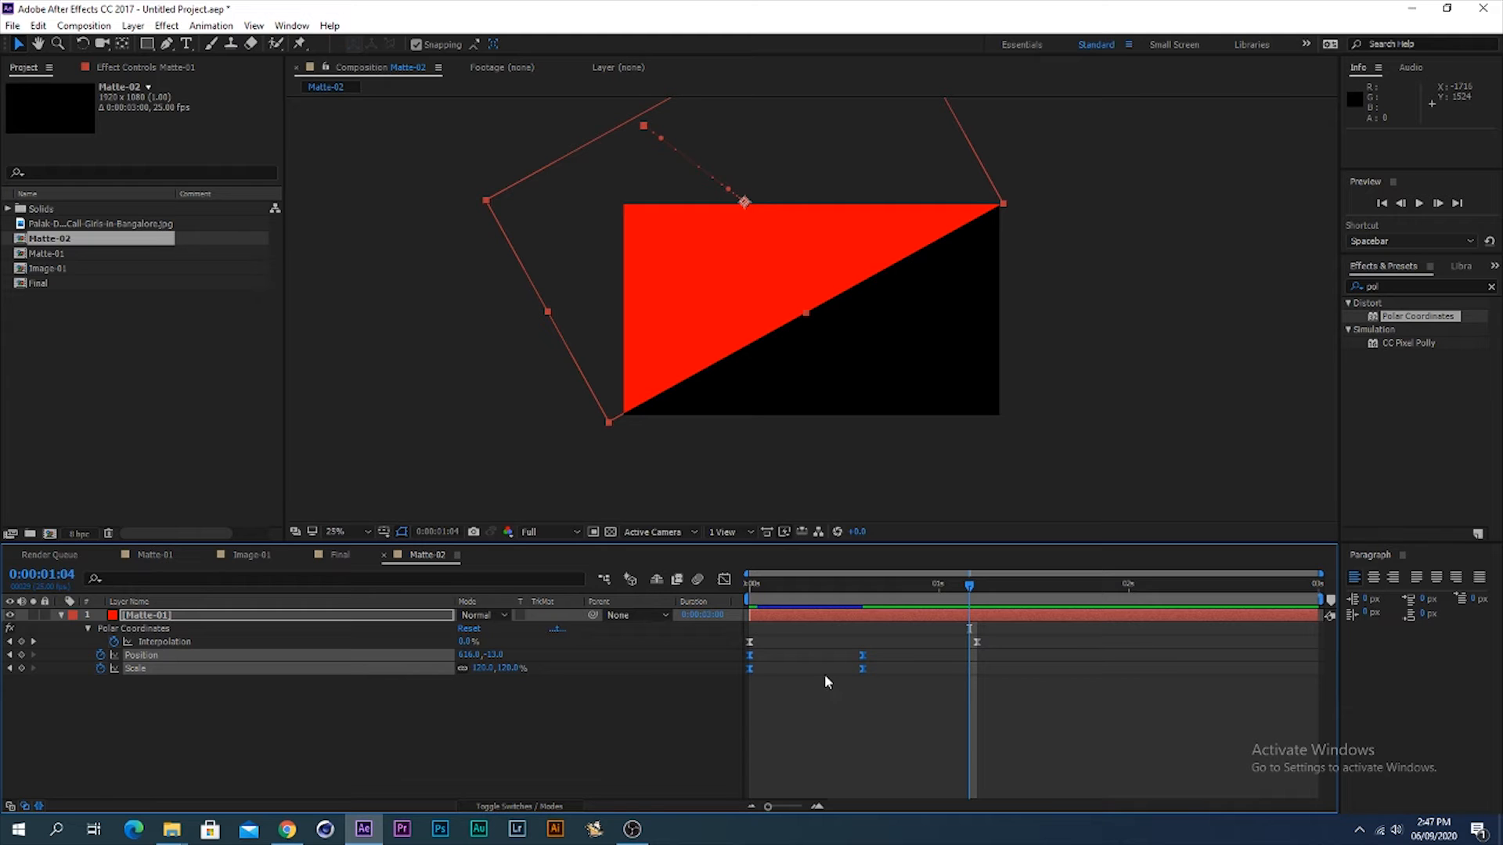
key(Delete)
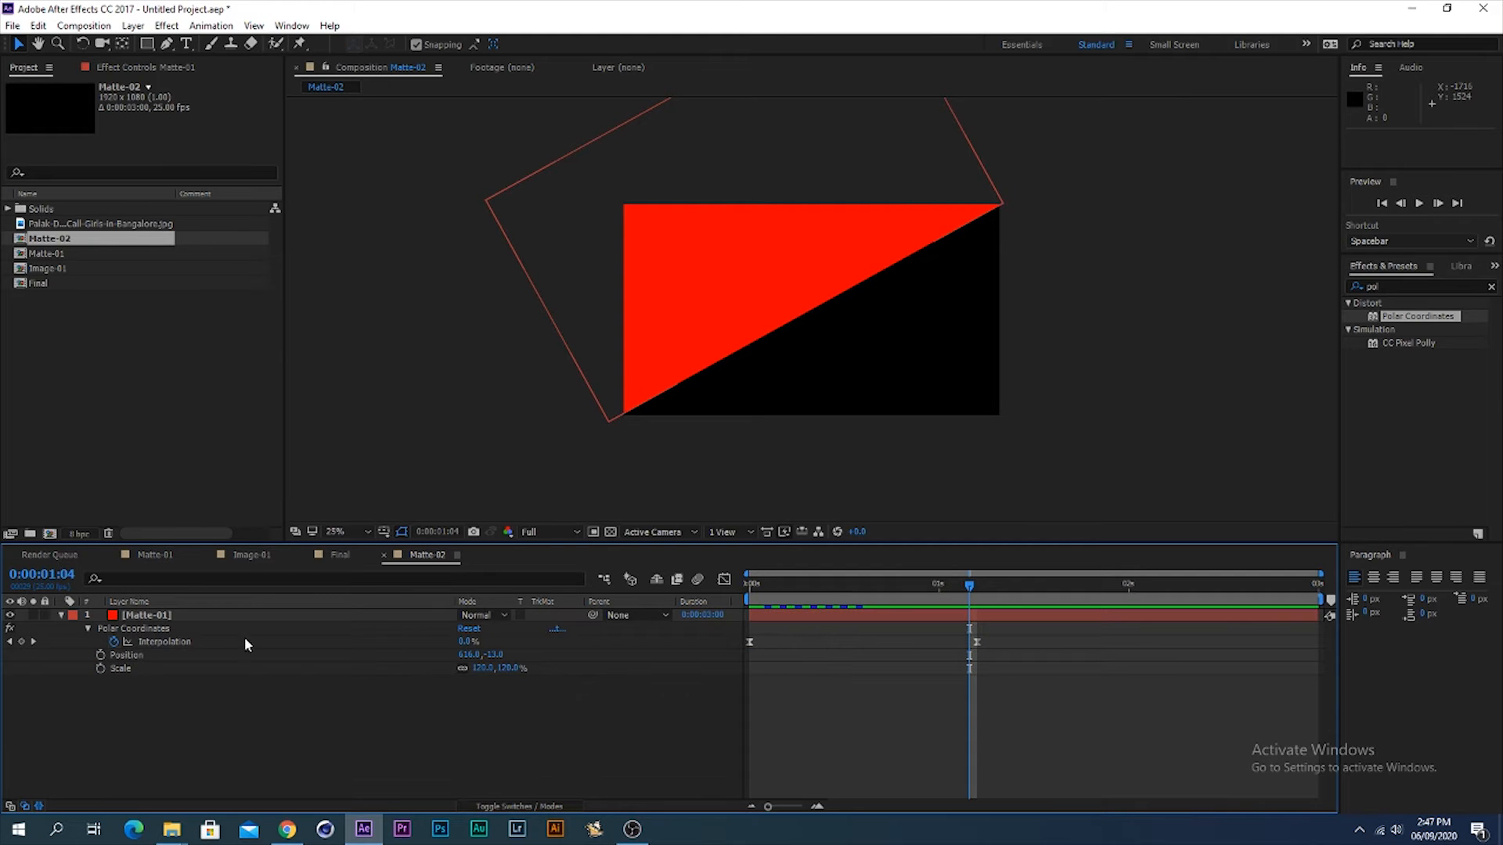
click(167, 616)
key(u)
key(p)
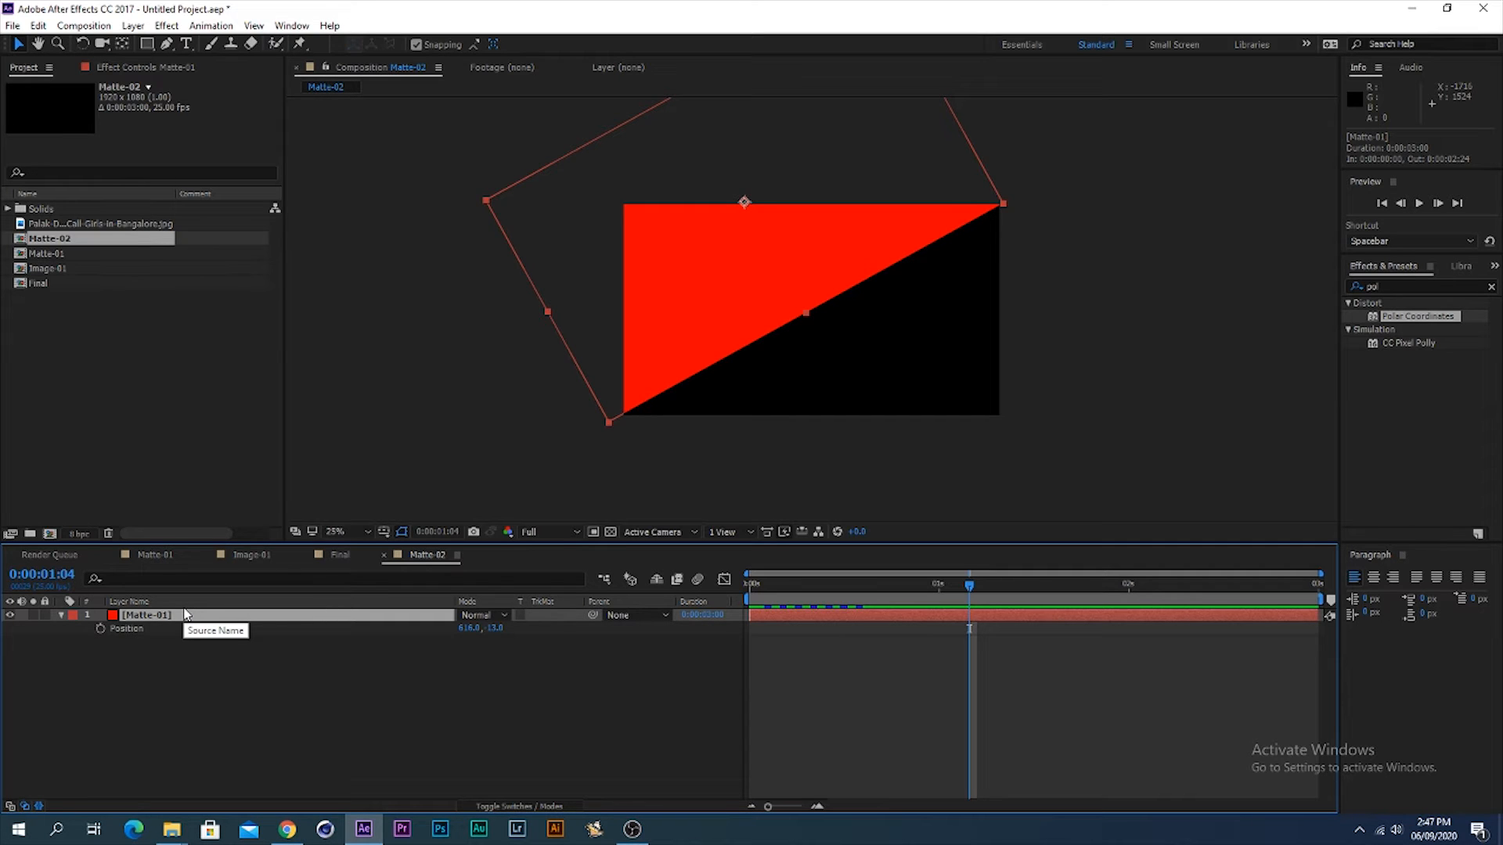
key(shift+r)
key(shift+s)
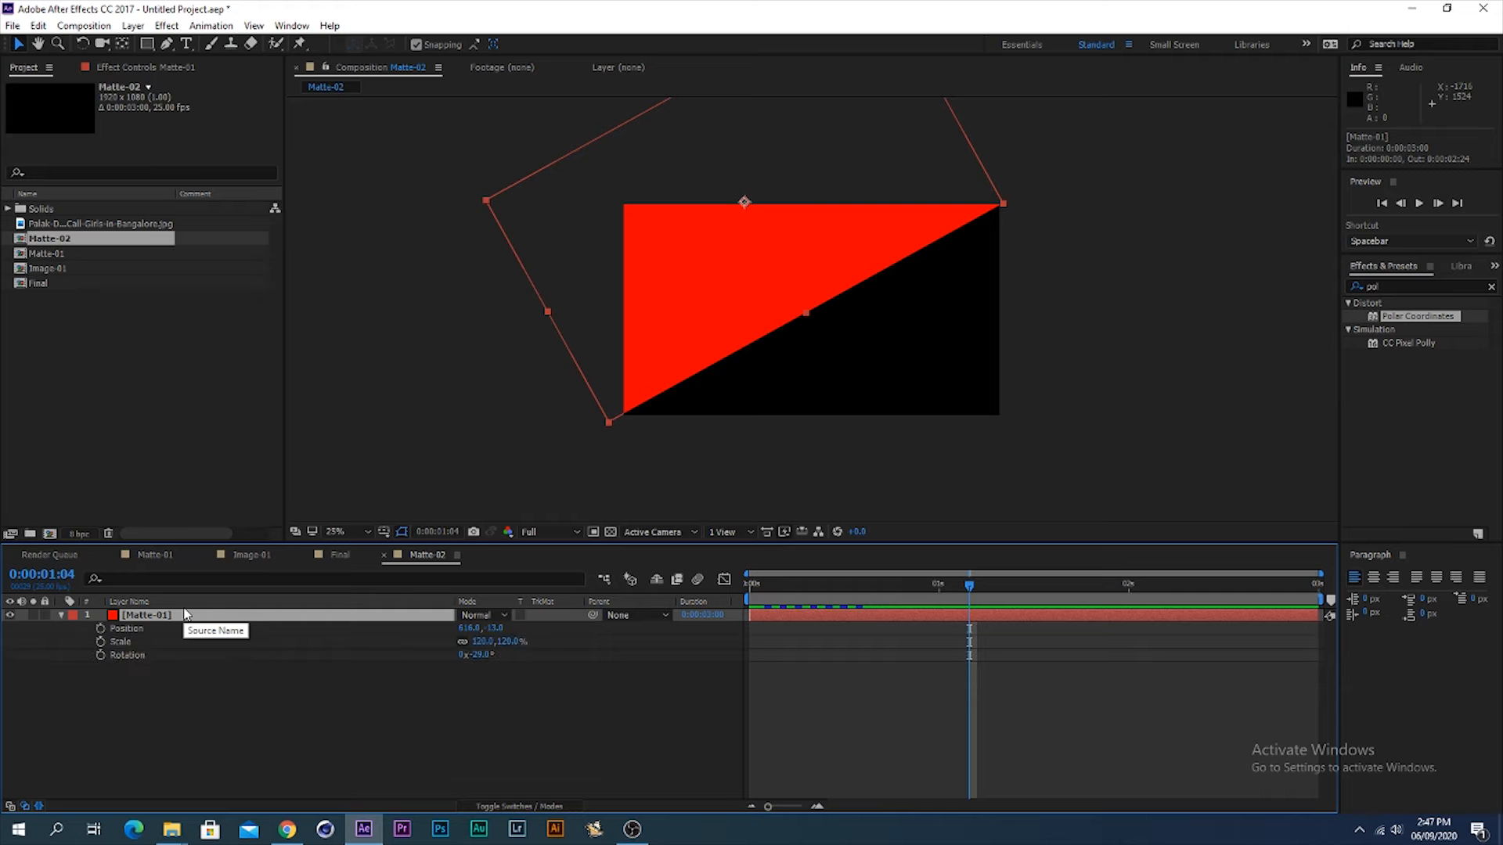
Step: Set the red solid's Position in Matte-02 to 1249, 1115
click(147, 630)
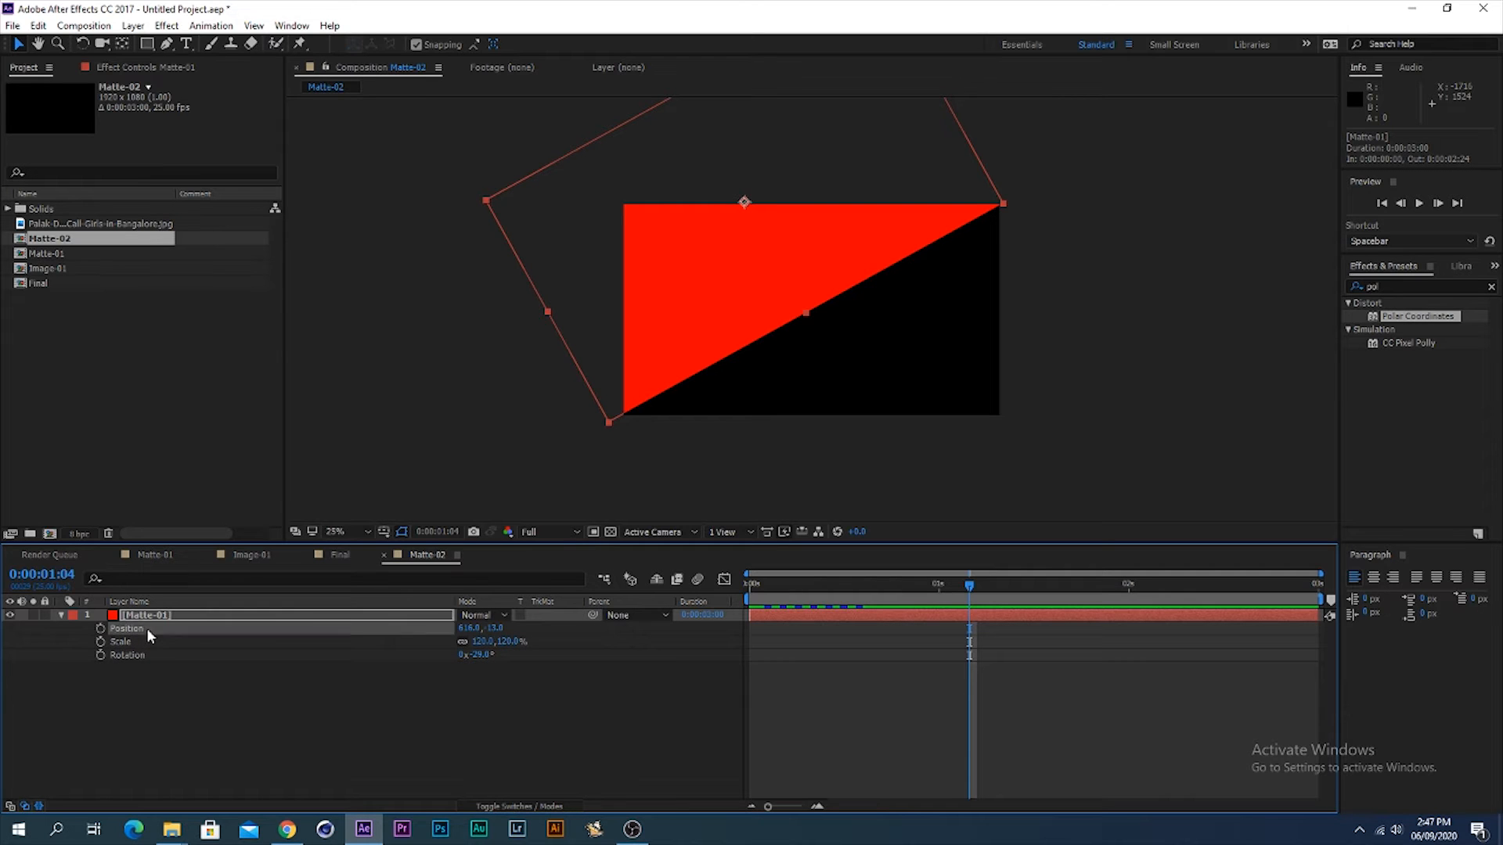
click(469, 627)
text(1249)
key(Return)
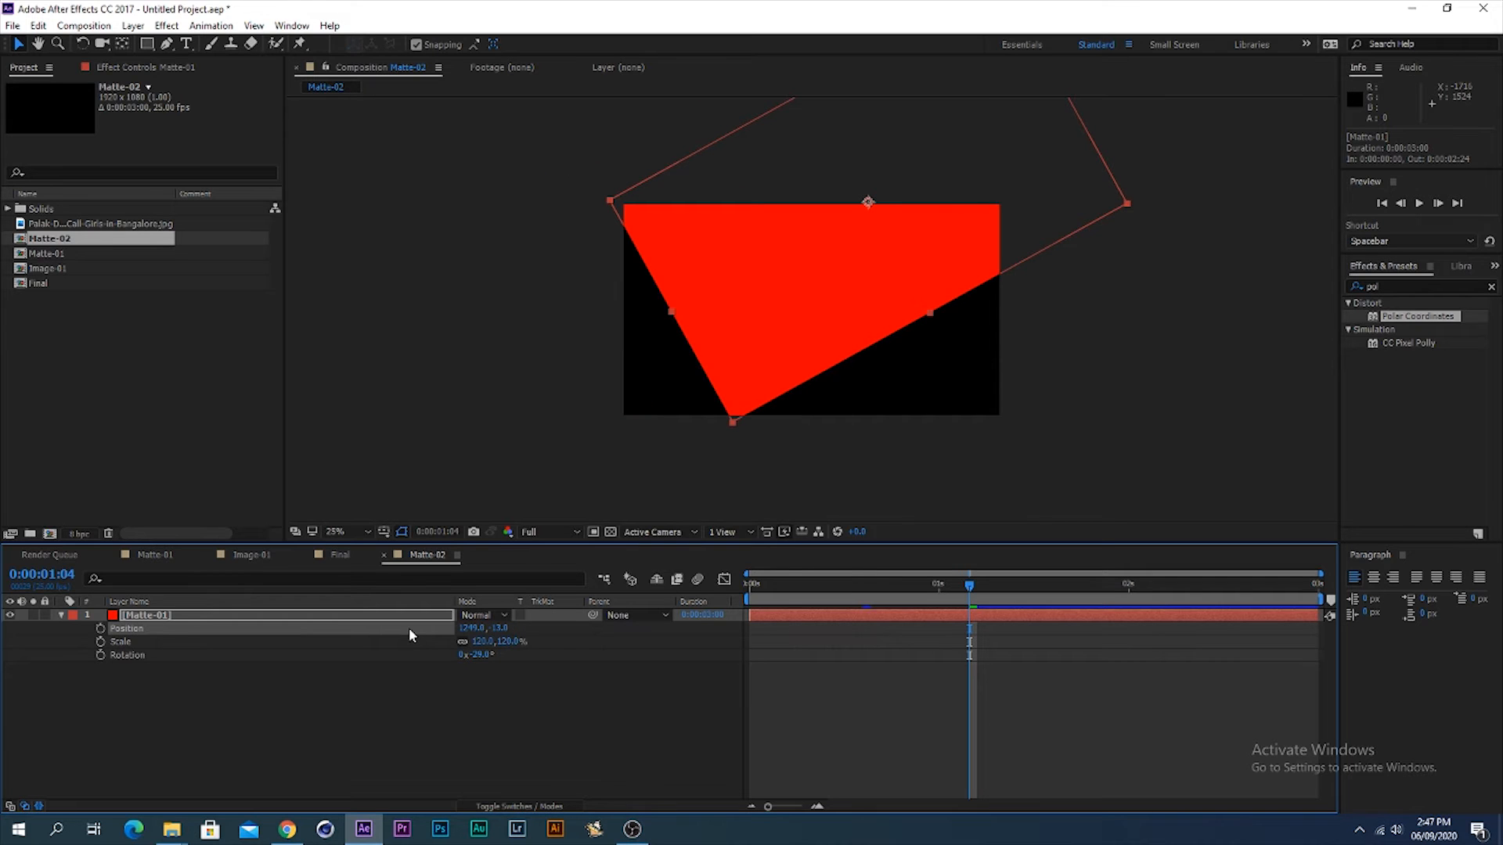
click(502, 630)
text(1115)
key(Return)
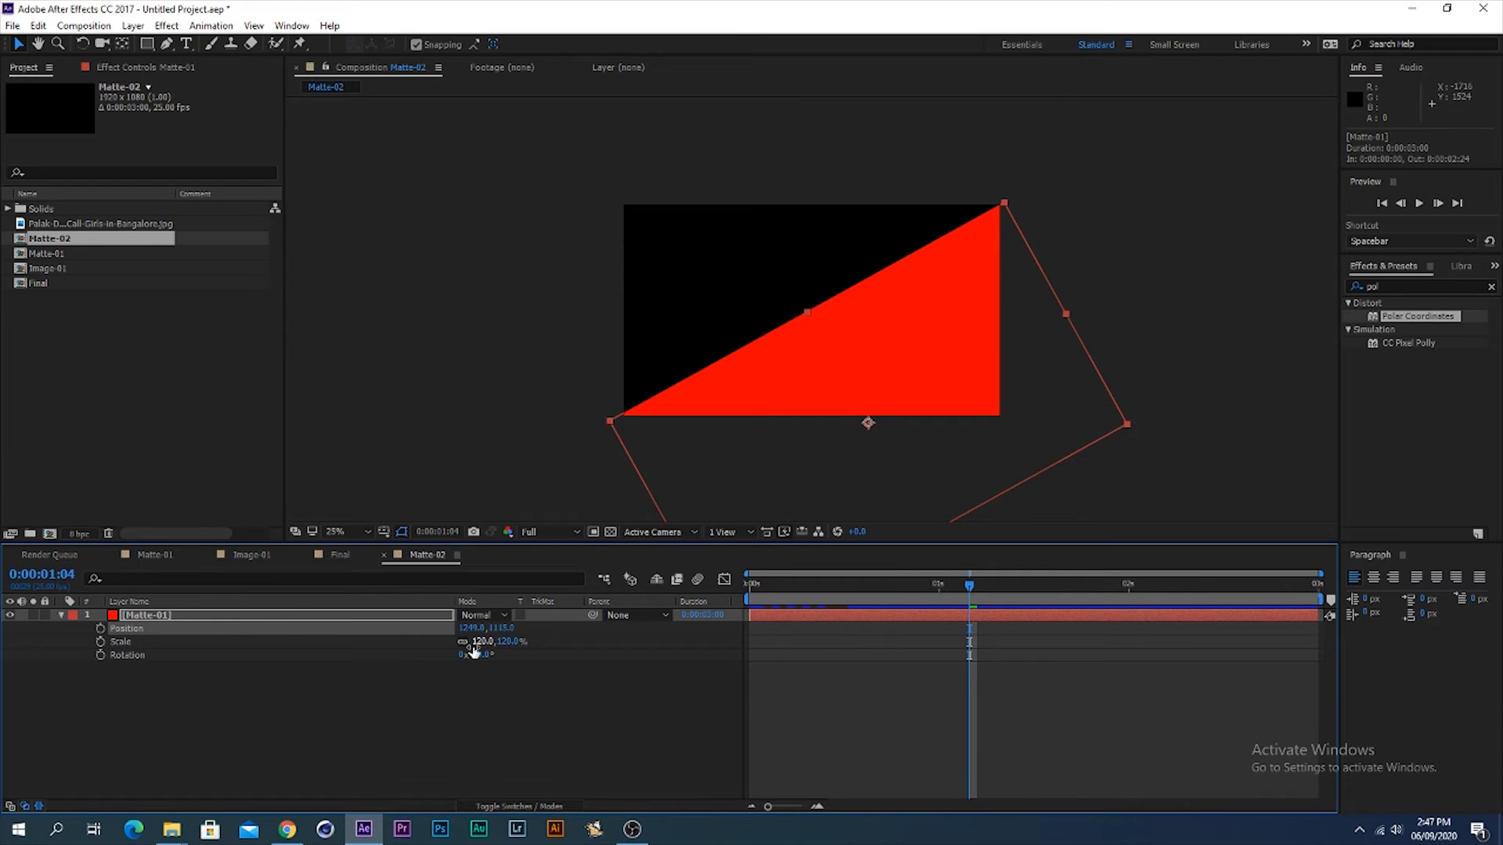
Step: Set the red solid's Rotation in Matte-02 to 151° and return the current time to the composition's start
click(478, 654)
text(151)
click(632, 707)
drag(800, 597, 749, 589)
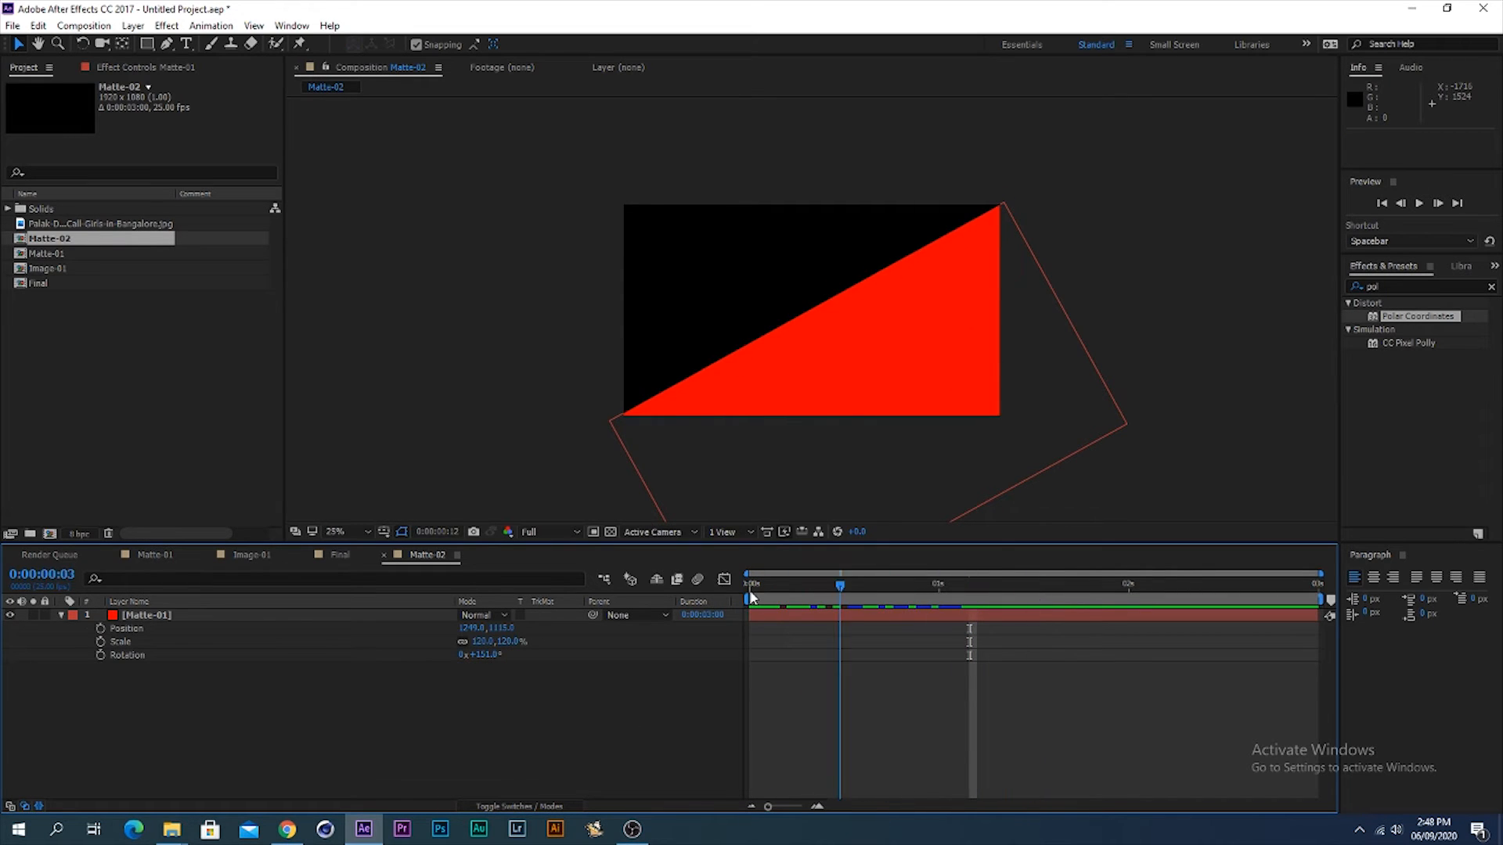
Step: Add Position and Scale keyframes to the red solid in Matte-02 at the composition's start and at 0:00:00:15
click(785, 612)
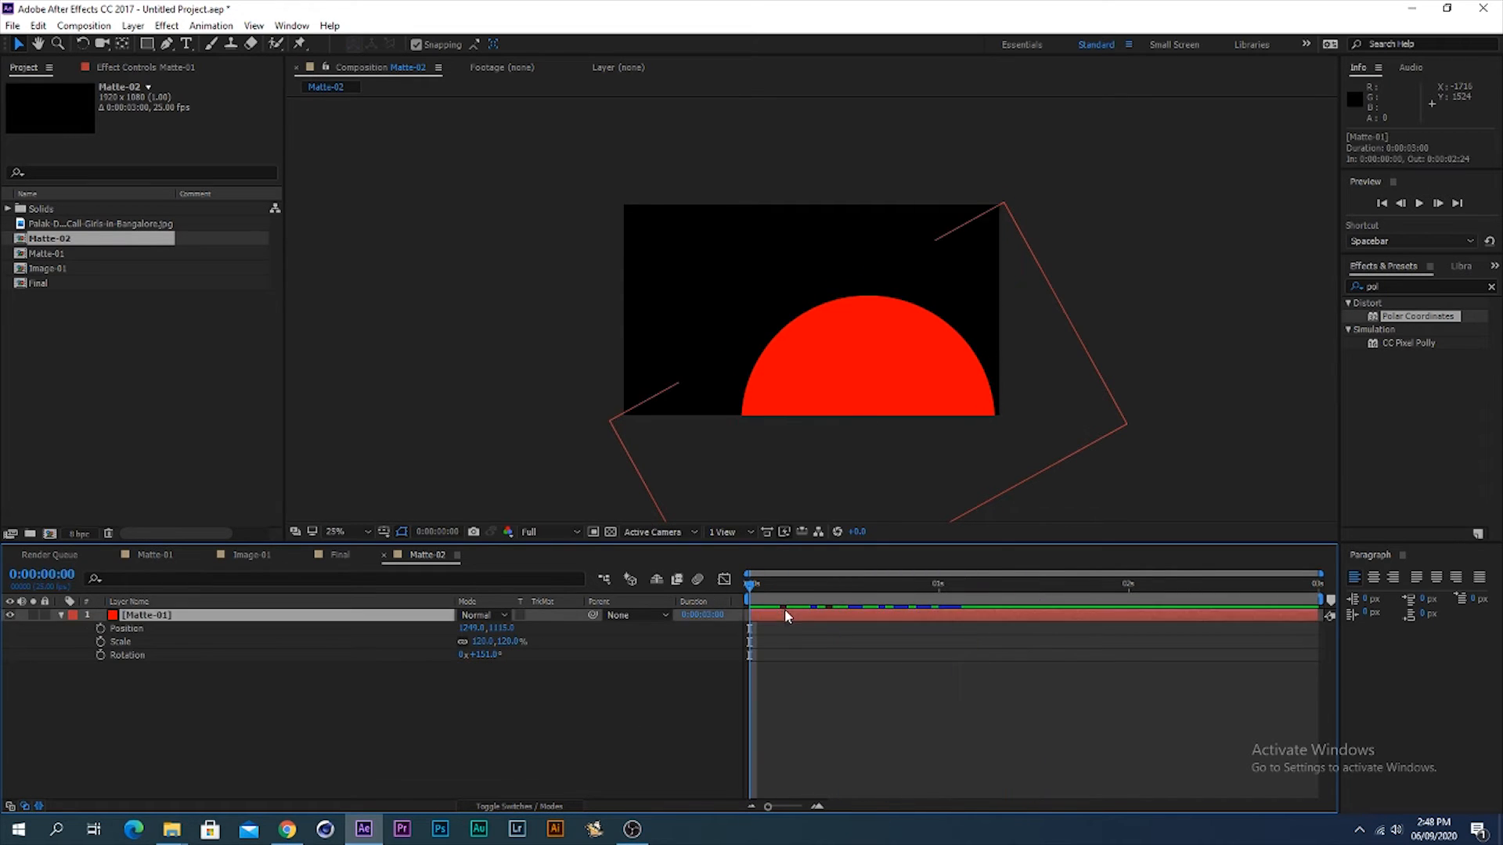
click(101, 628)
click(100, 641)
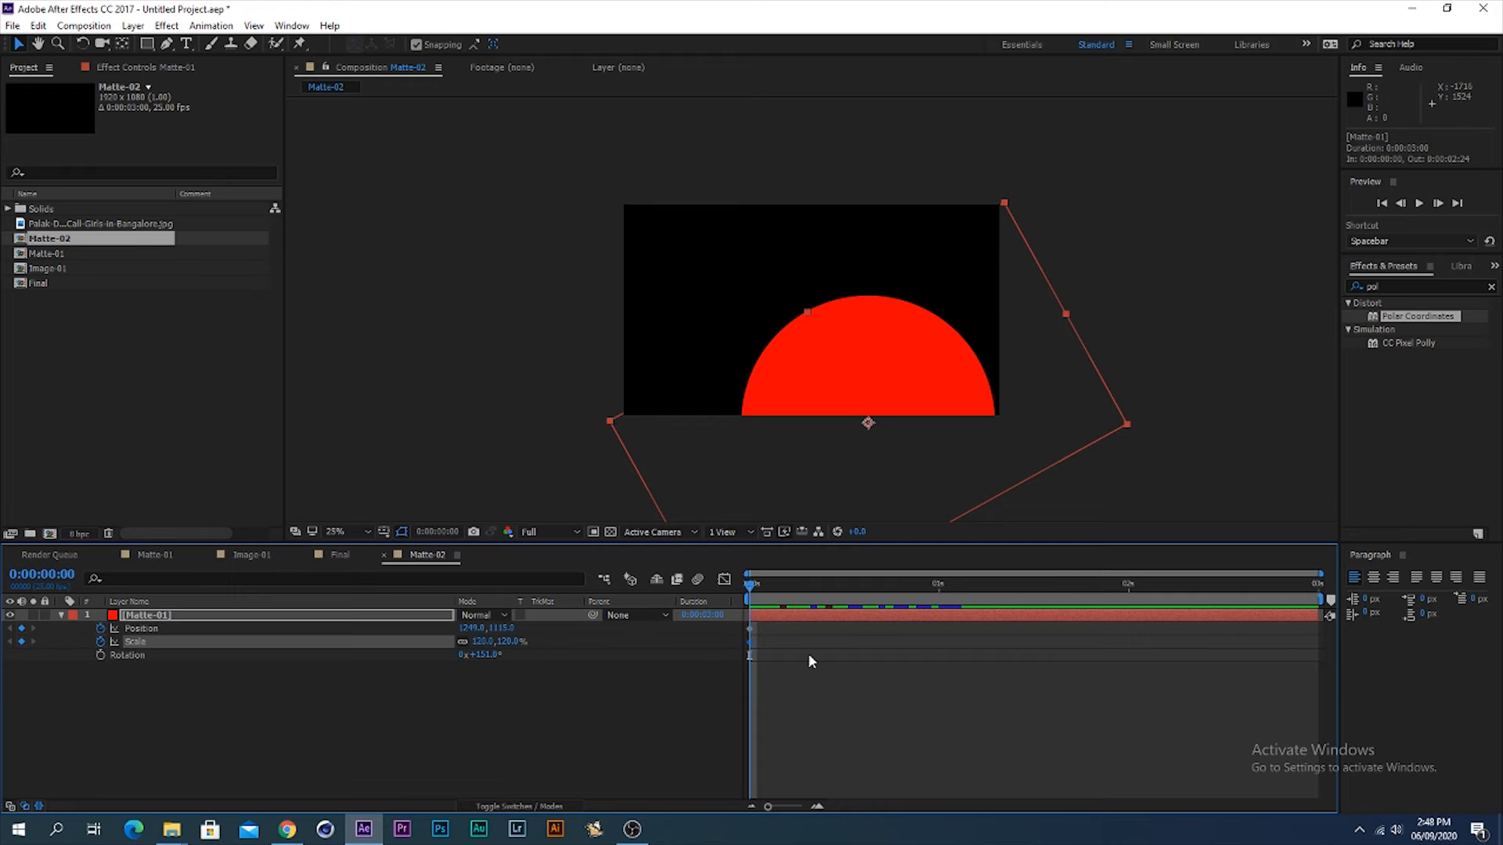
key(space)
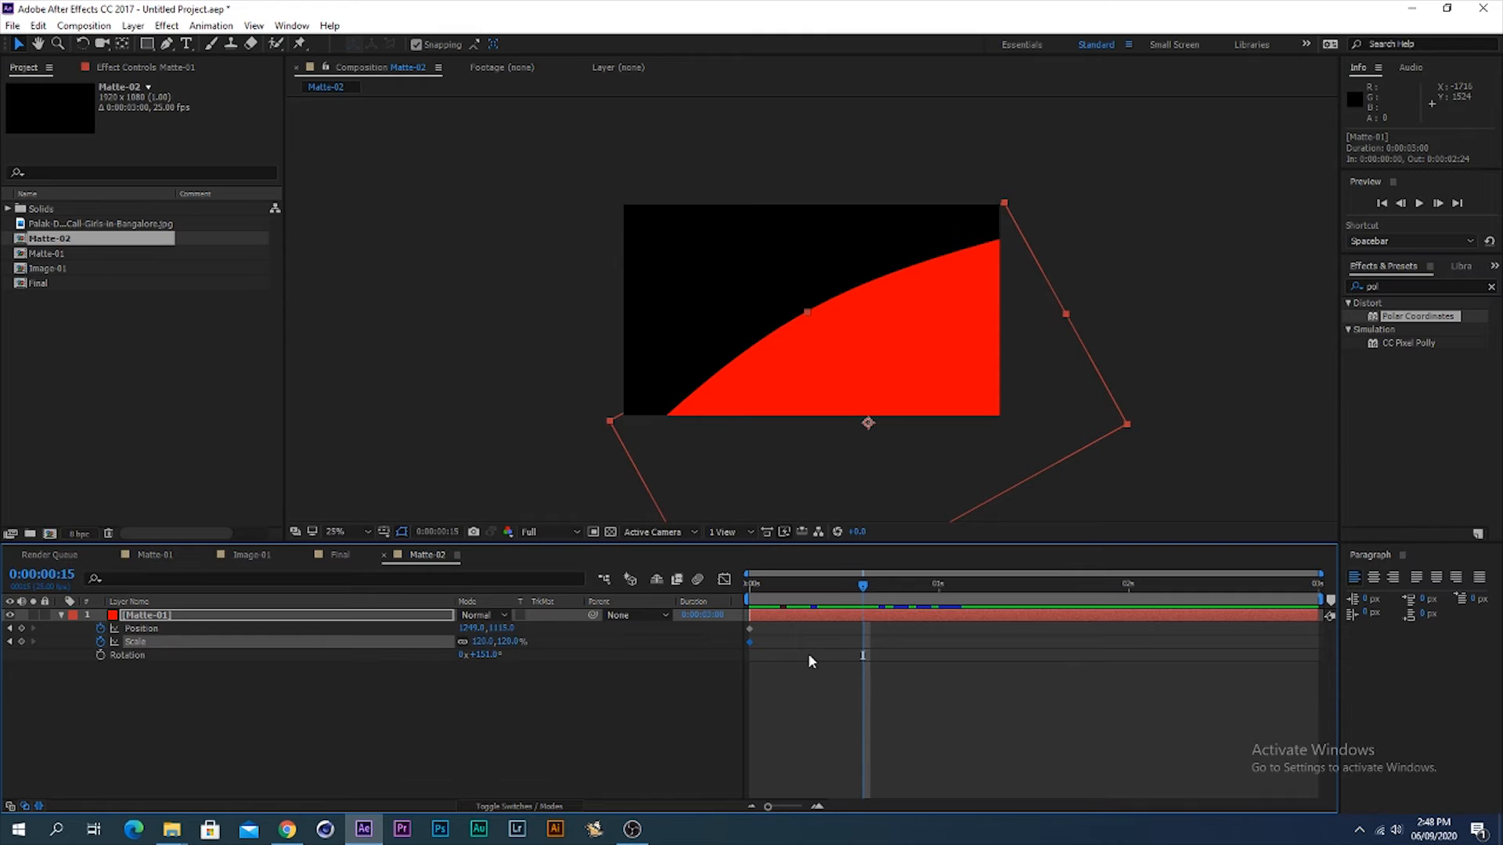
click(21, 641)
click(21, 628)
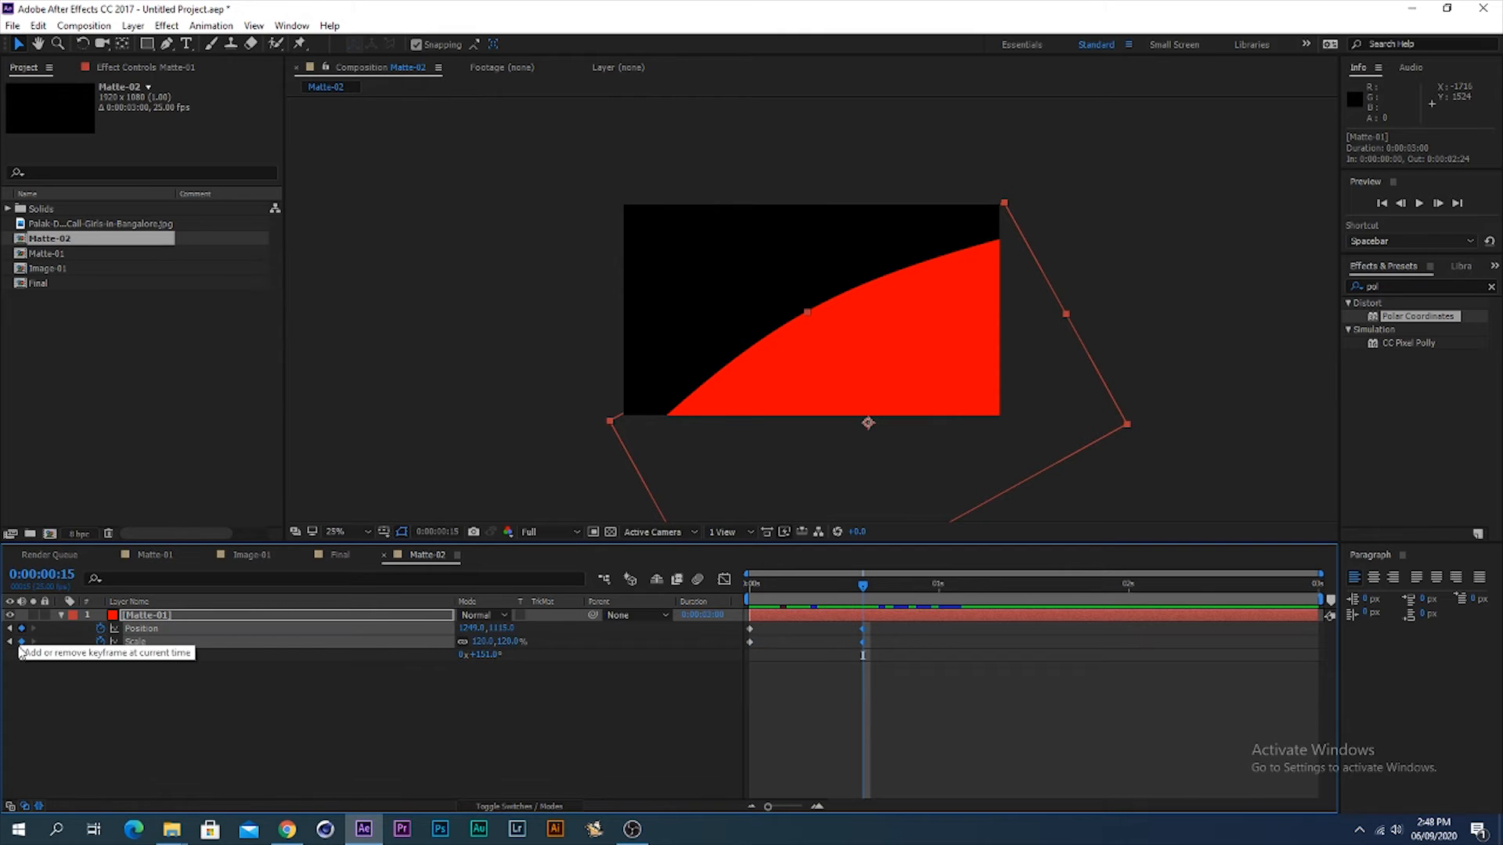
Step: At the first keyframe, set the solid's Scale to 50% and move it out past the frame's lower-right corner to about 1713, 1527
click(9, 629)
click(489, 712)
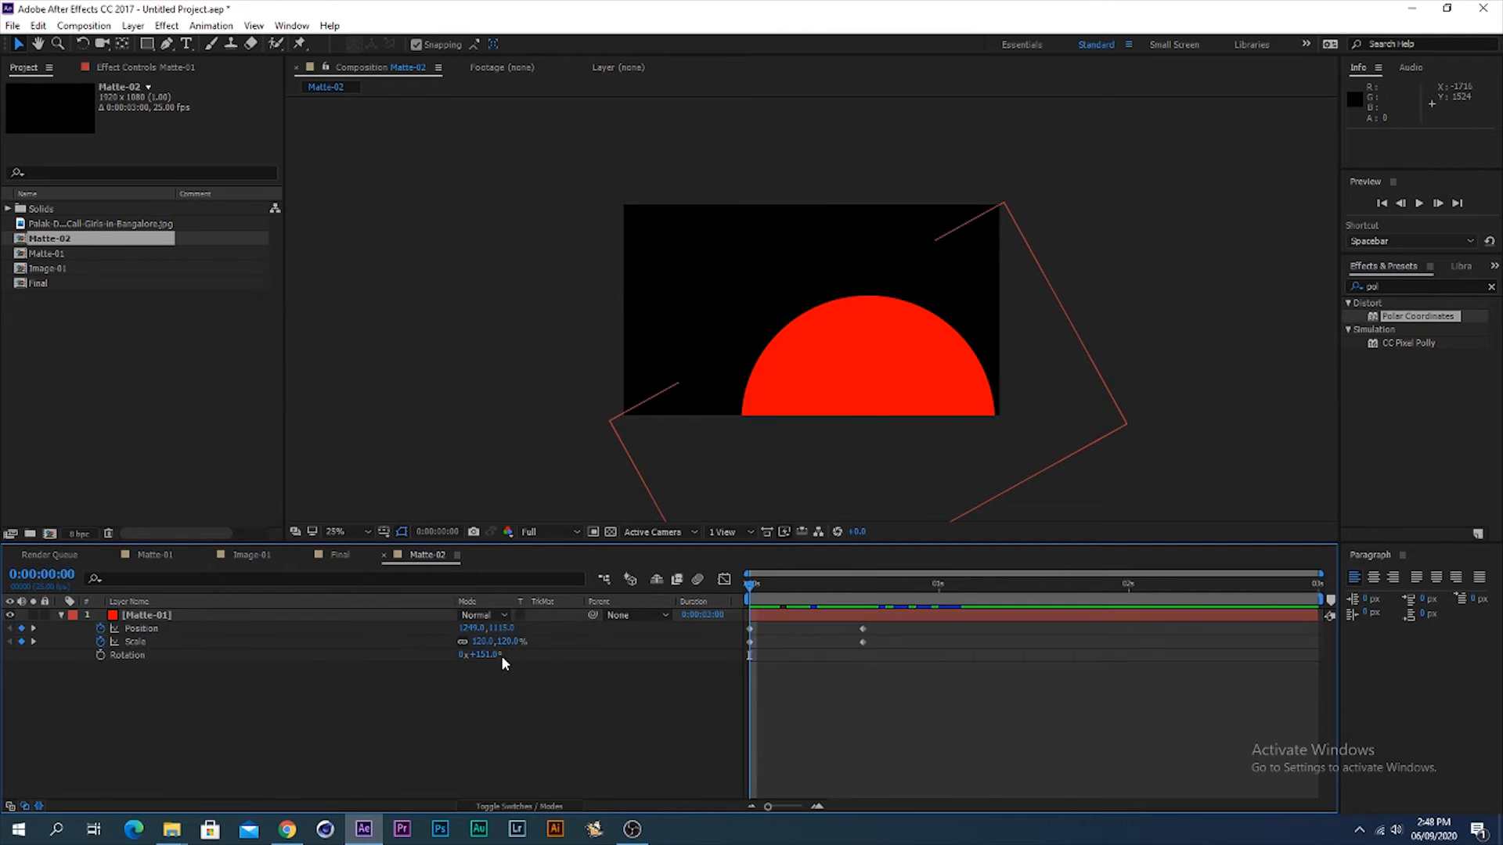
click(505, 640)
text(50)
key(Return)
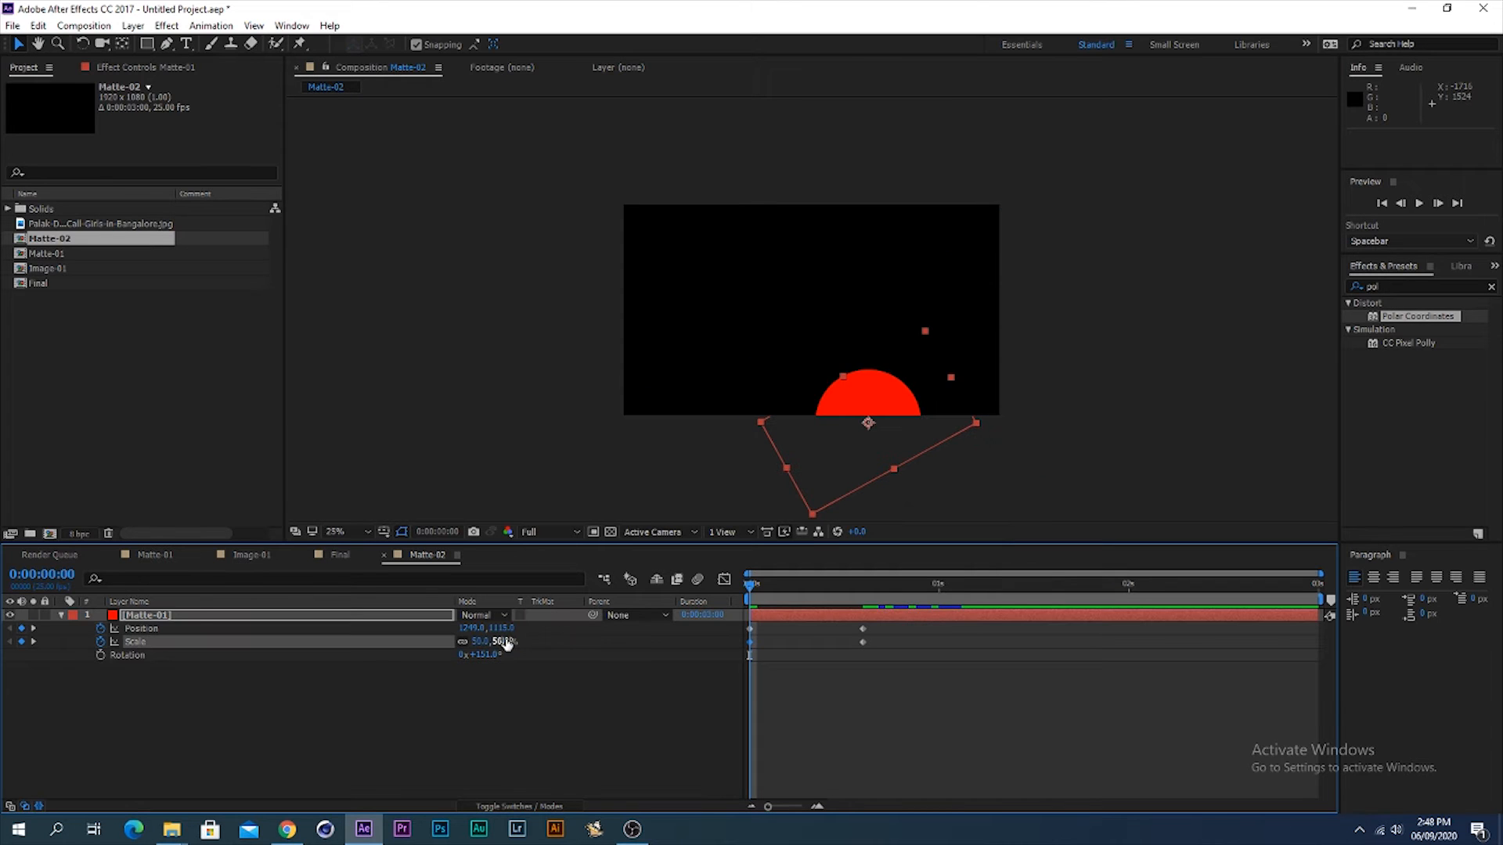
click(832, 647)
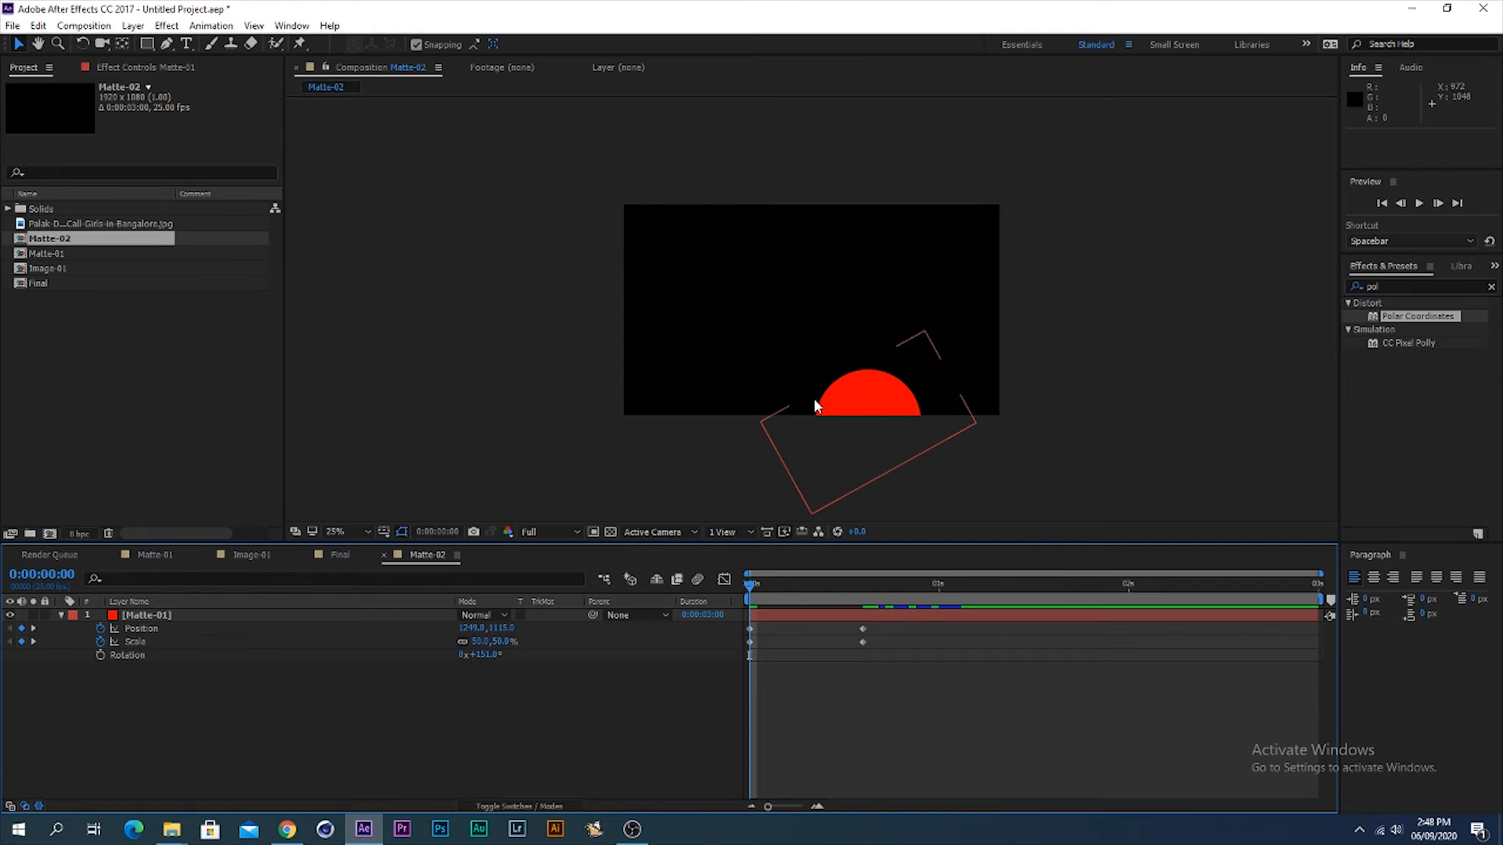
click(861, 403)
drag(875, 411, 966, 491)
Step: Apply Easy Ease to all Position and Scale keyframes and shape their speed graph to peak early and slow down gradually
drag(876, 623, 737, 662)
right_click(751, 647)
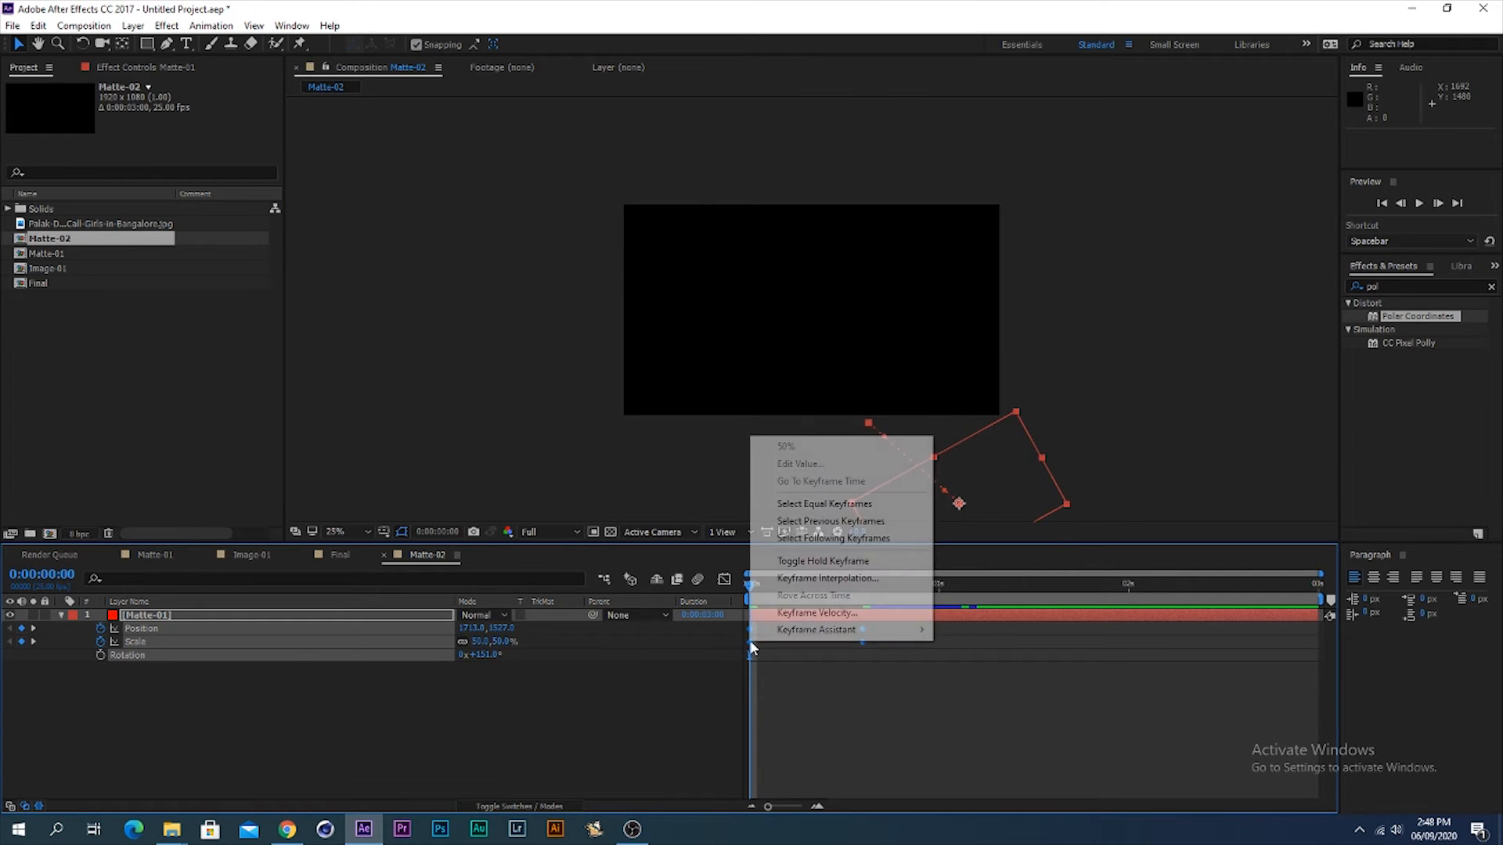
mouse_move(897, 633)
click(970, 666)
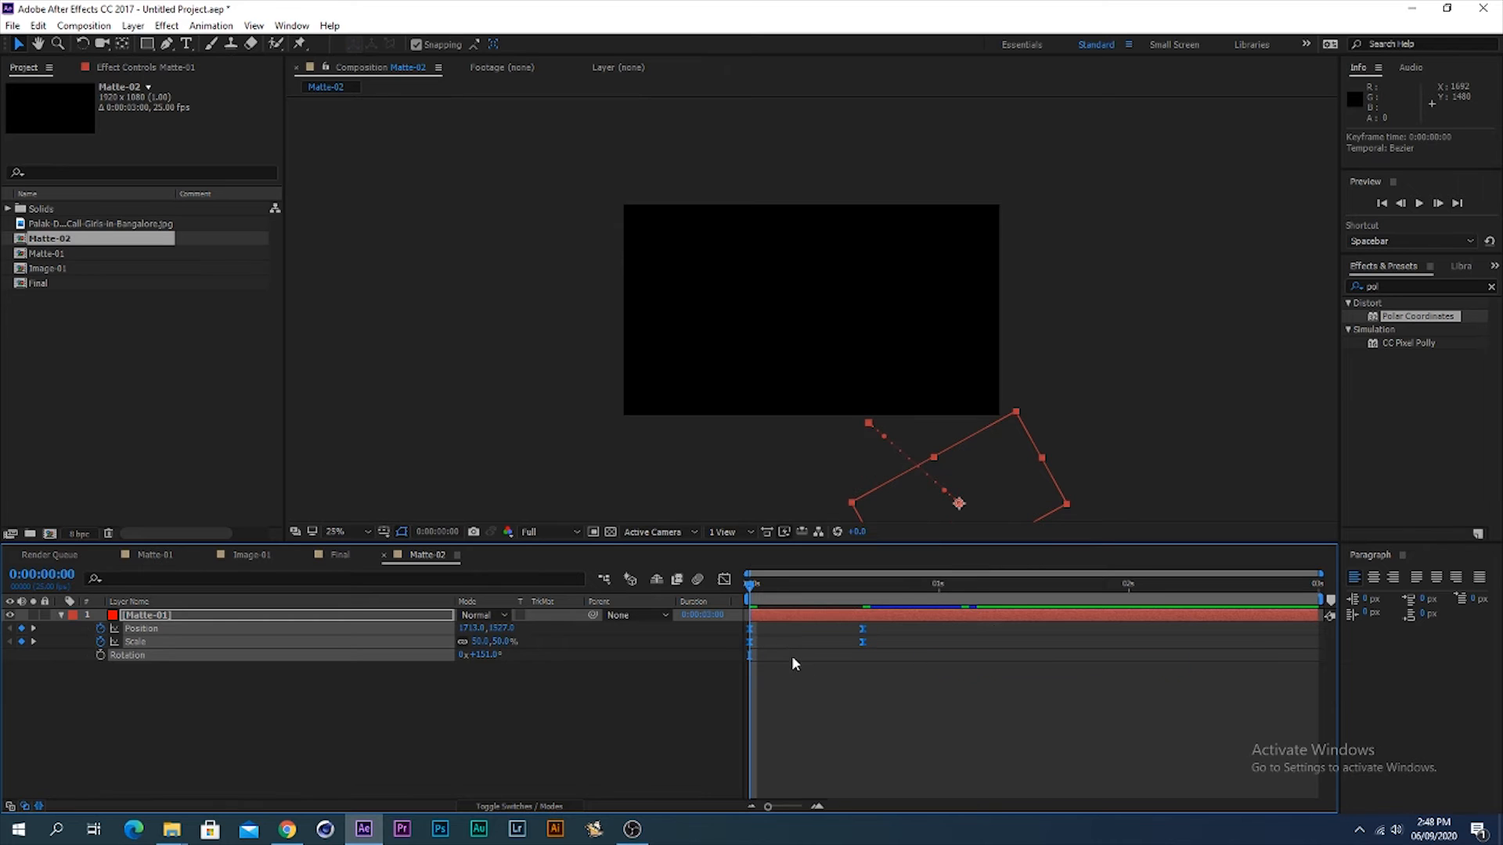
click(725, 580)
drag(895, 736, 786, 759)
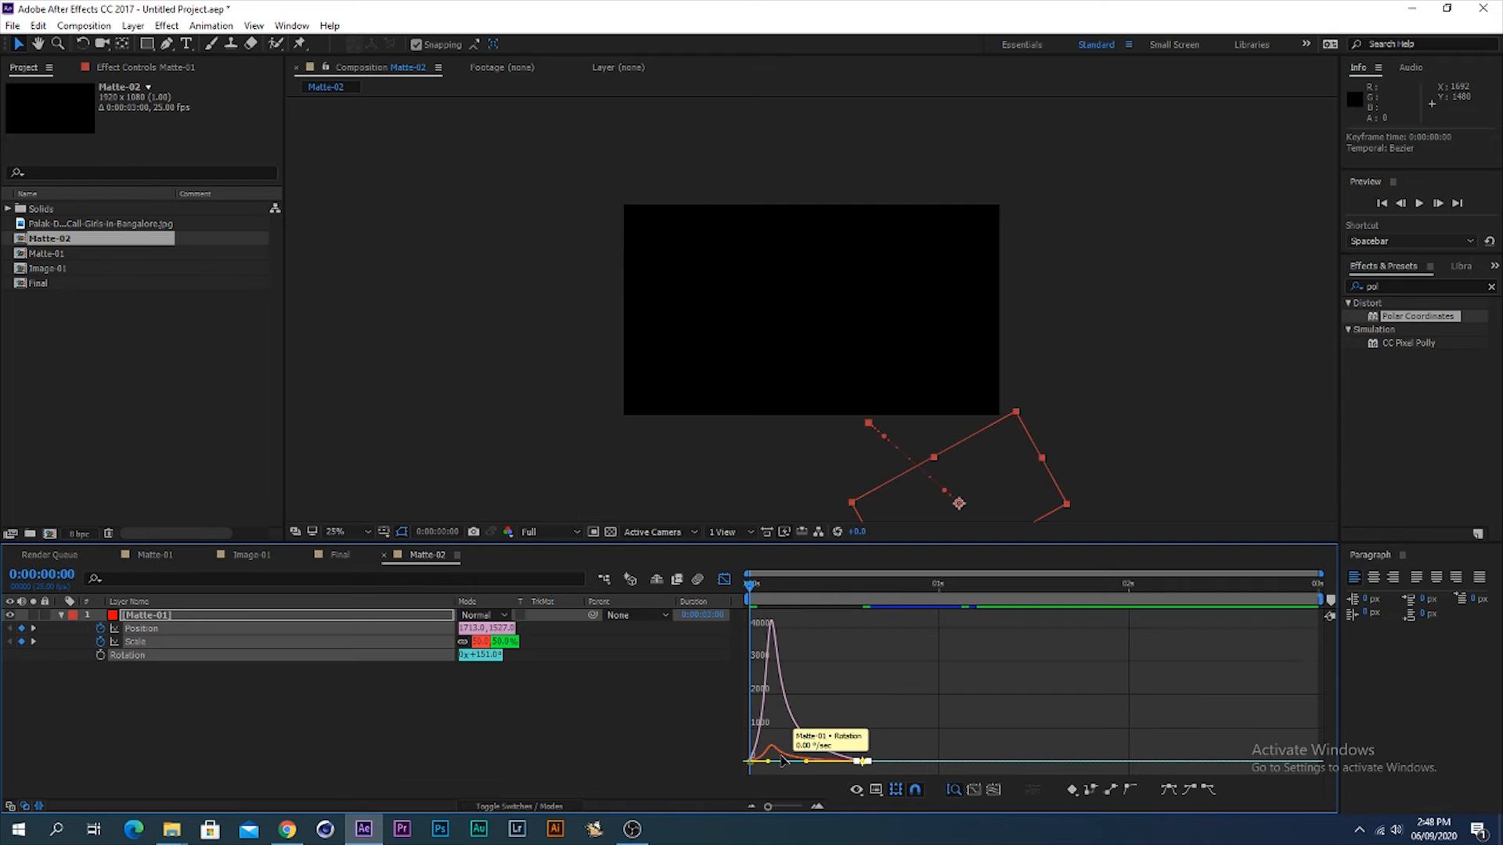
click(723, 581)
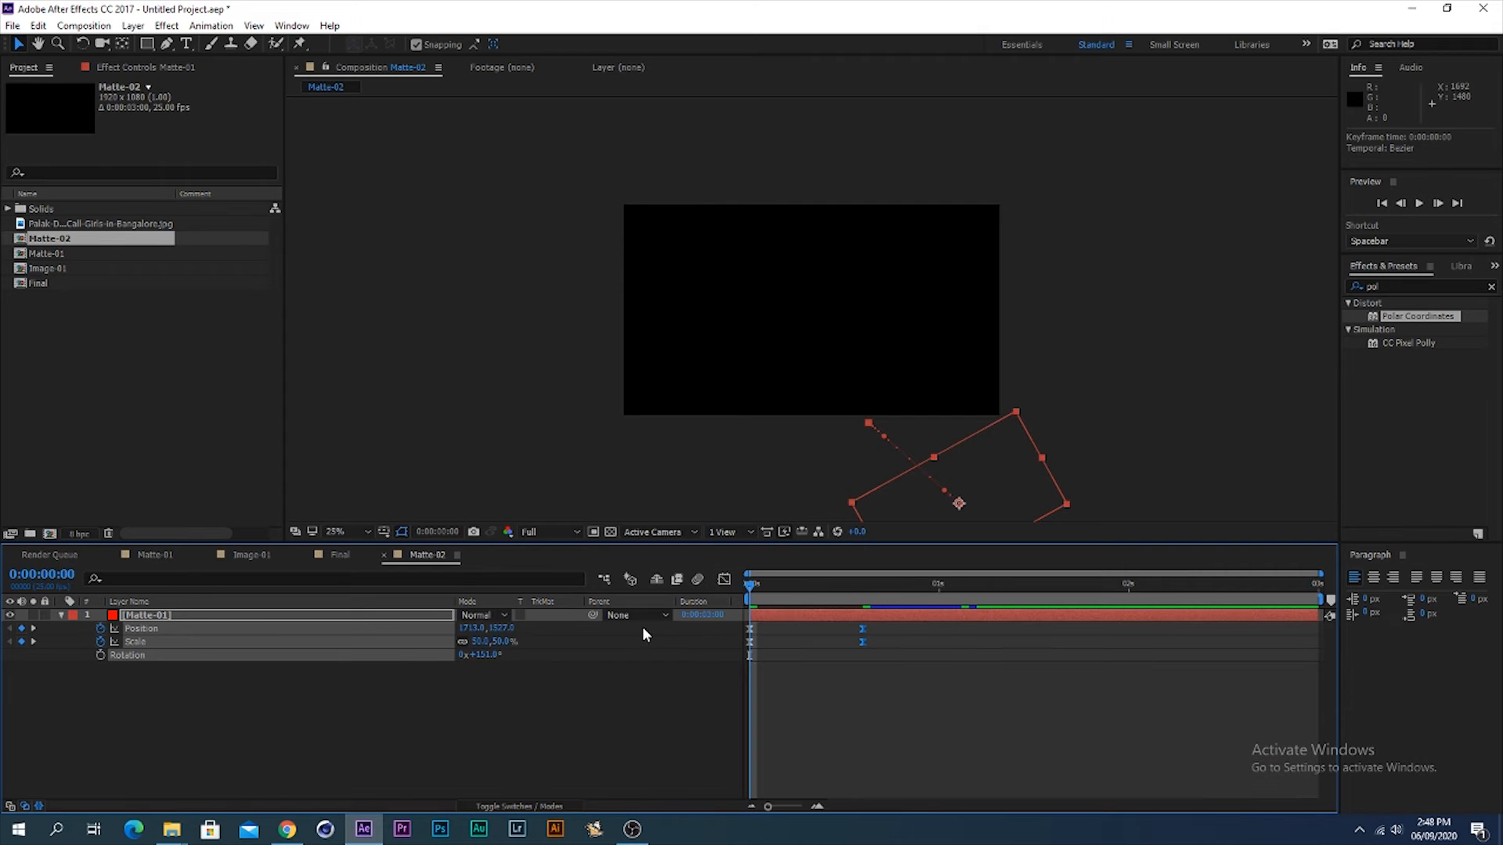
Step: Preview the Matte-02 animation
key(space)
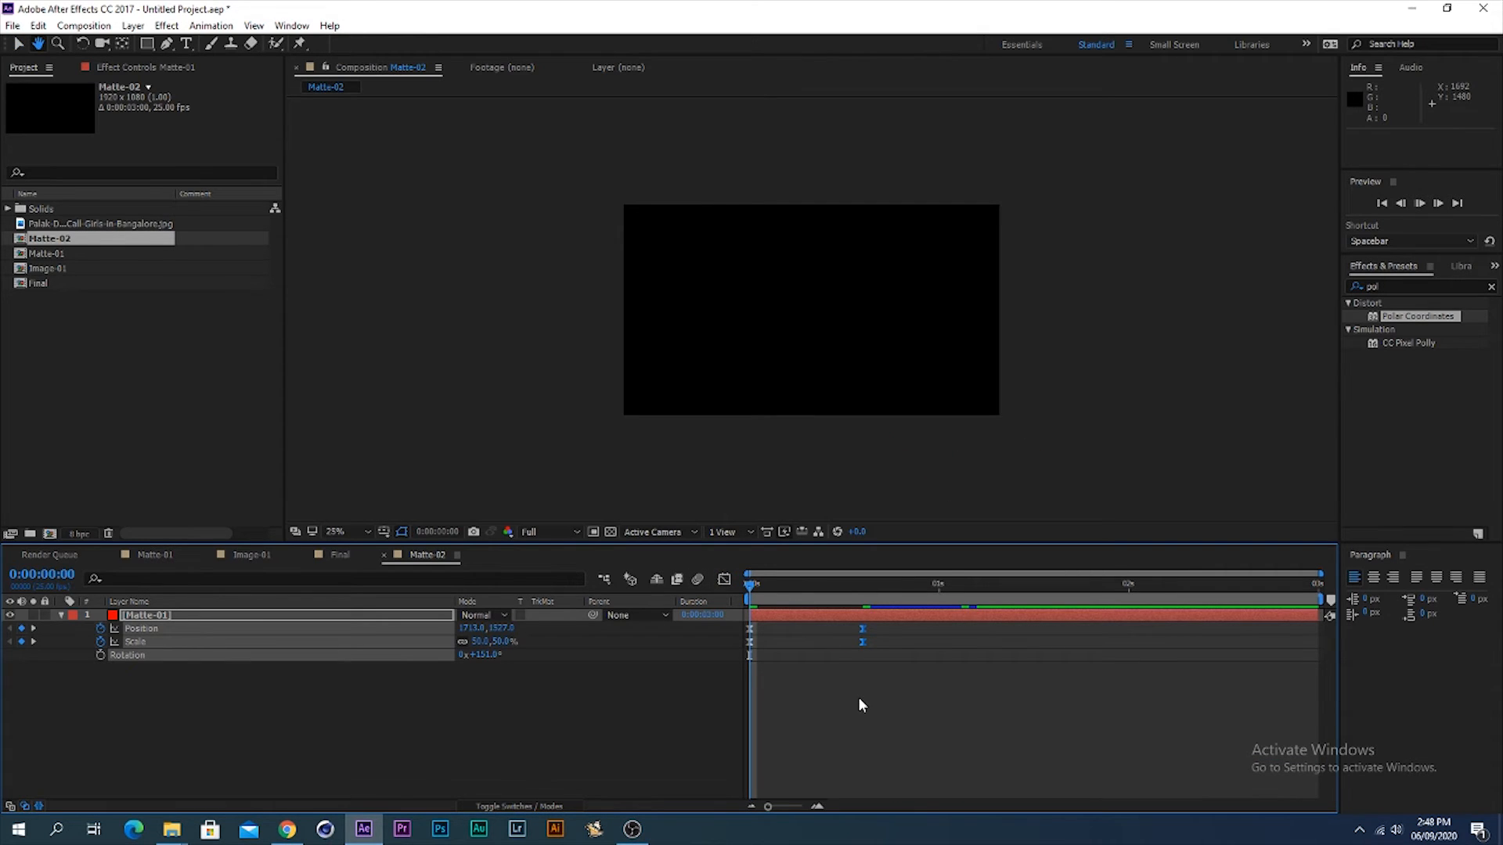
click(915, 714)
key(space)
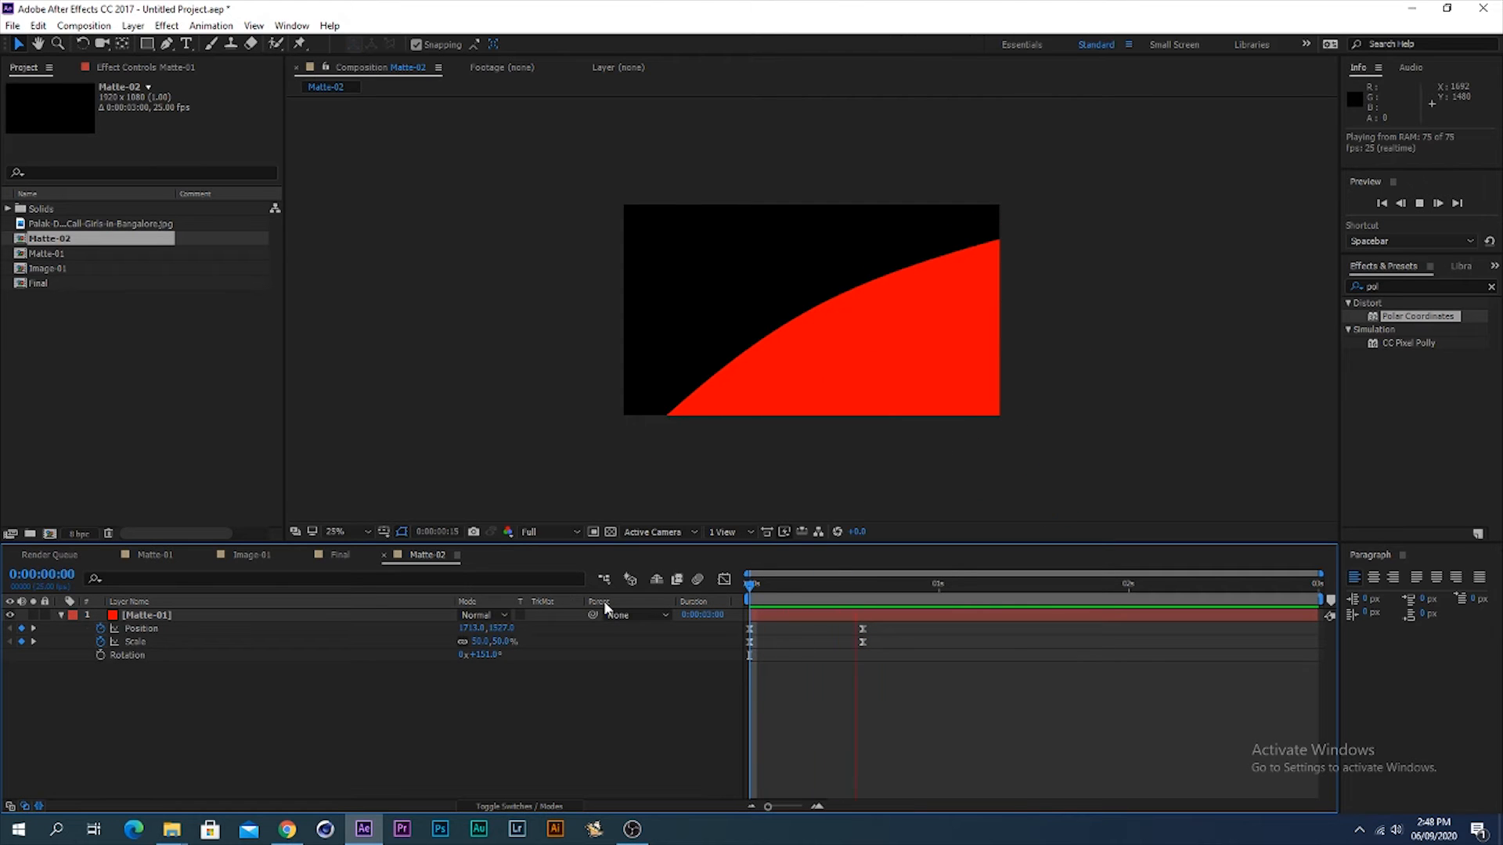
key(space)
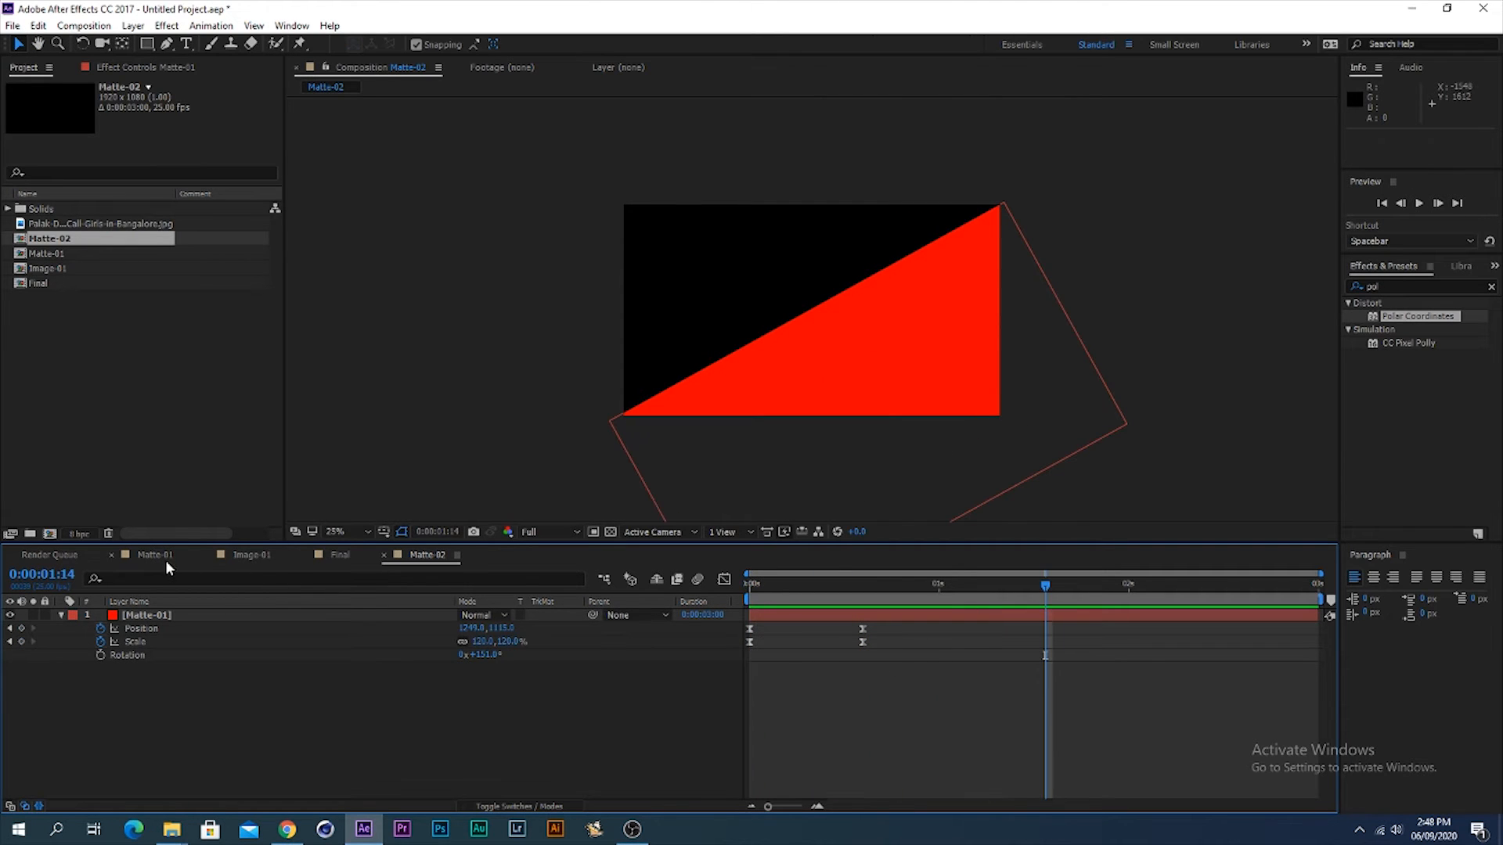
Step: Add Matte-02 and a second Image-01 to the Final composition, stacked in that order below the existing Matte-01 and Image-01 layers
click(331, 555)
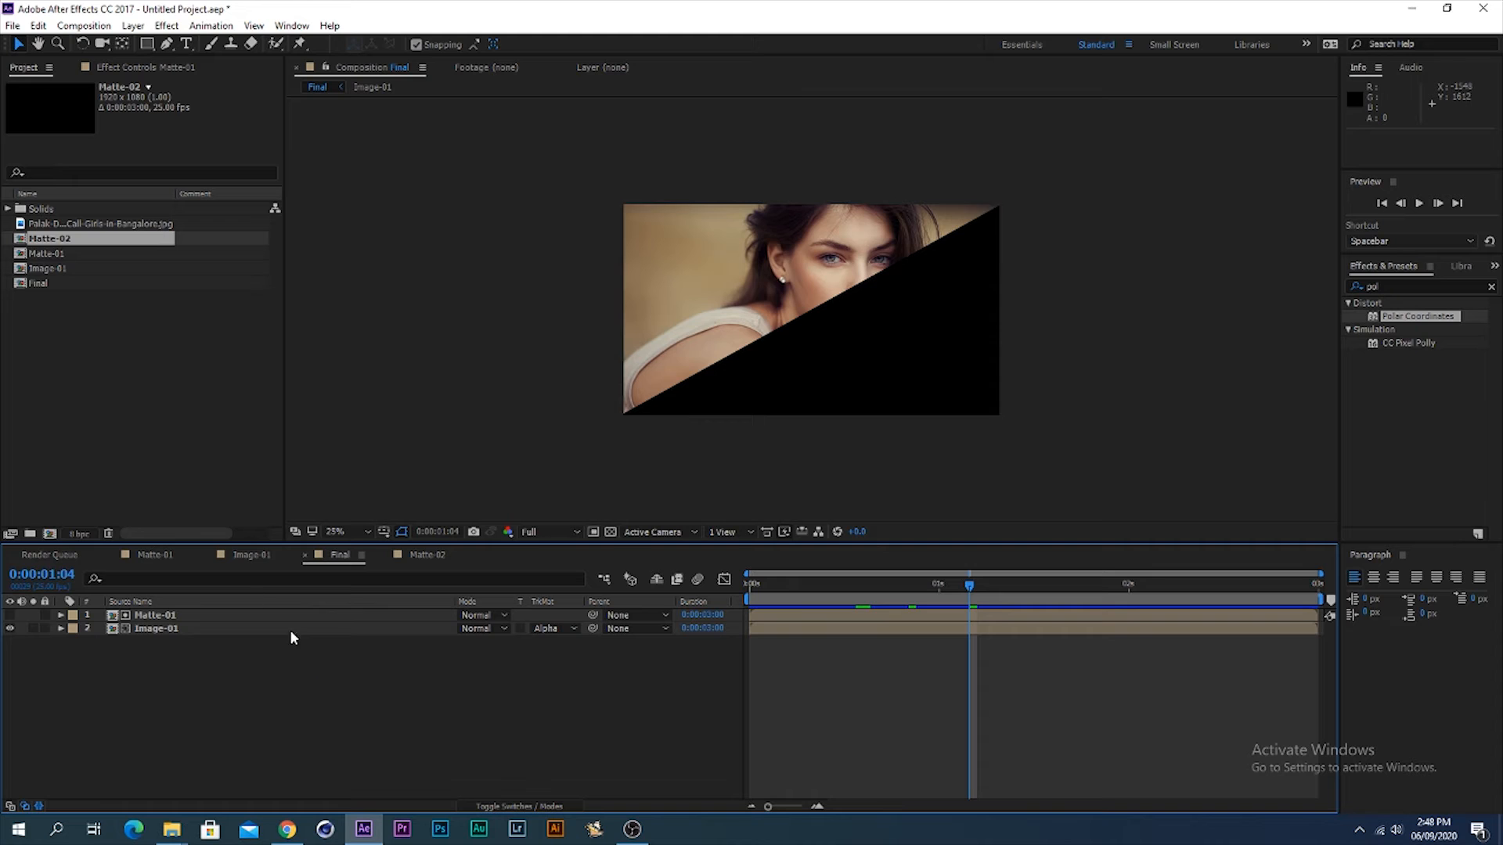
drag(57, 237, 161, 618)
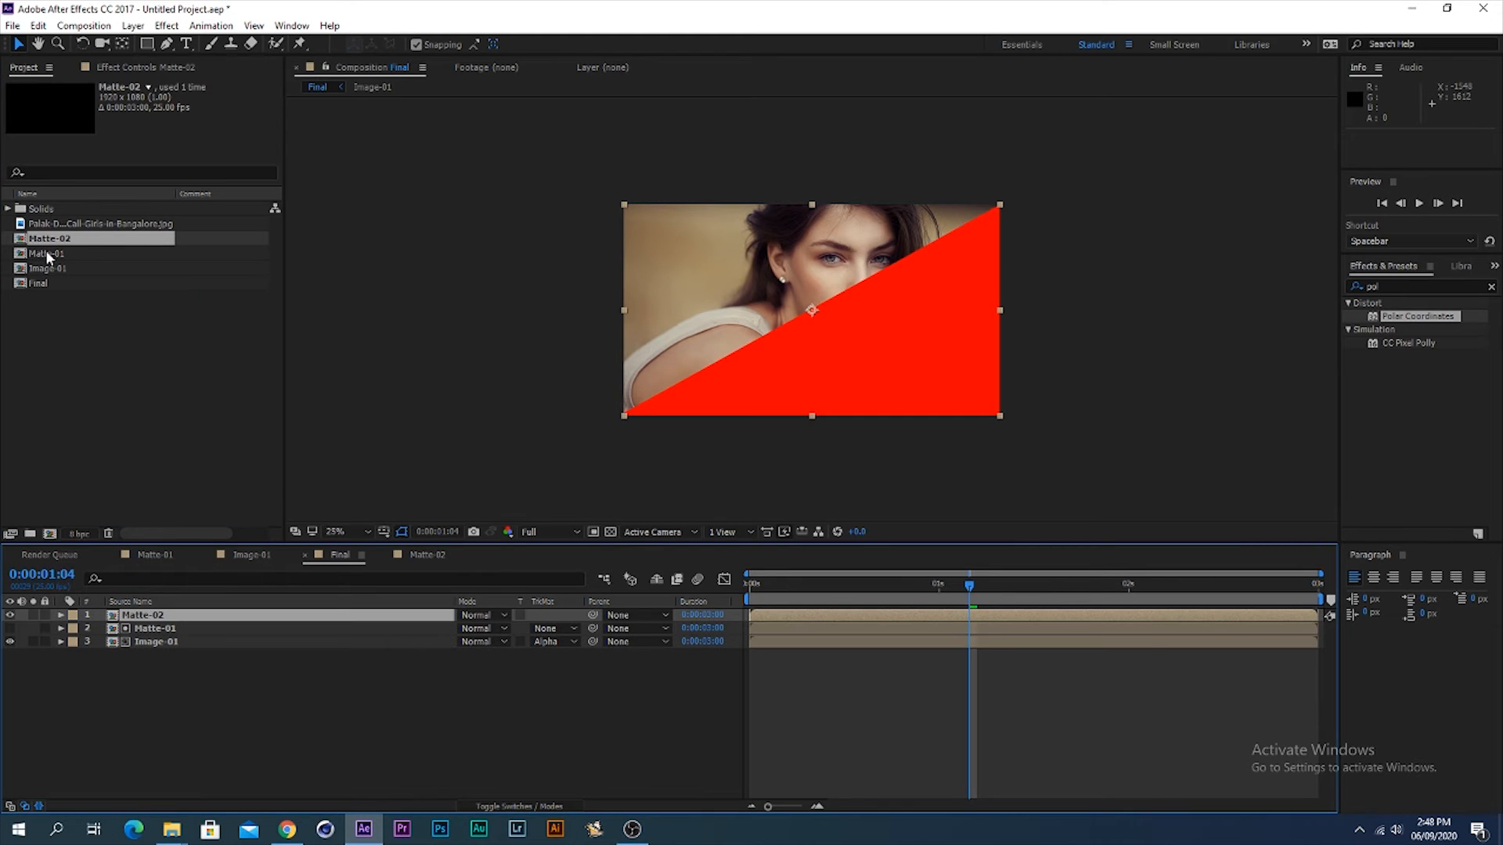
drag(56, 270, 187, 675)
shift+click(180, 617)
click(507, 698)
Step: Set the lowest Image-01 layer's track matte to Alpha Matte "Matte-02"
click(254, 657)
click(546, 654)
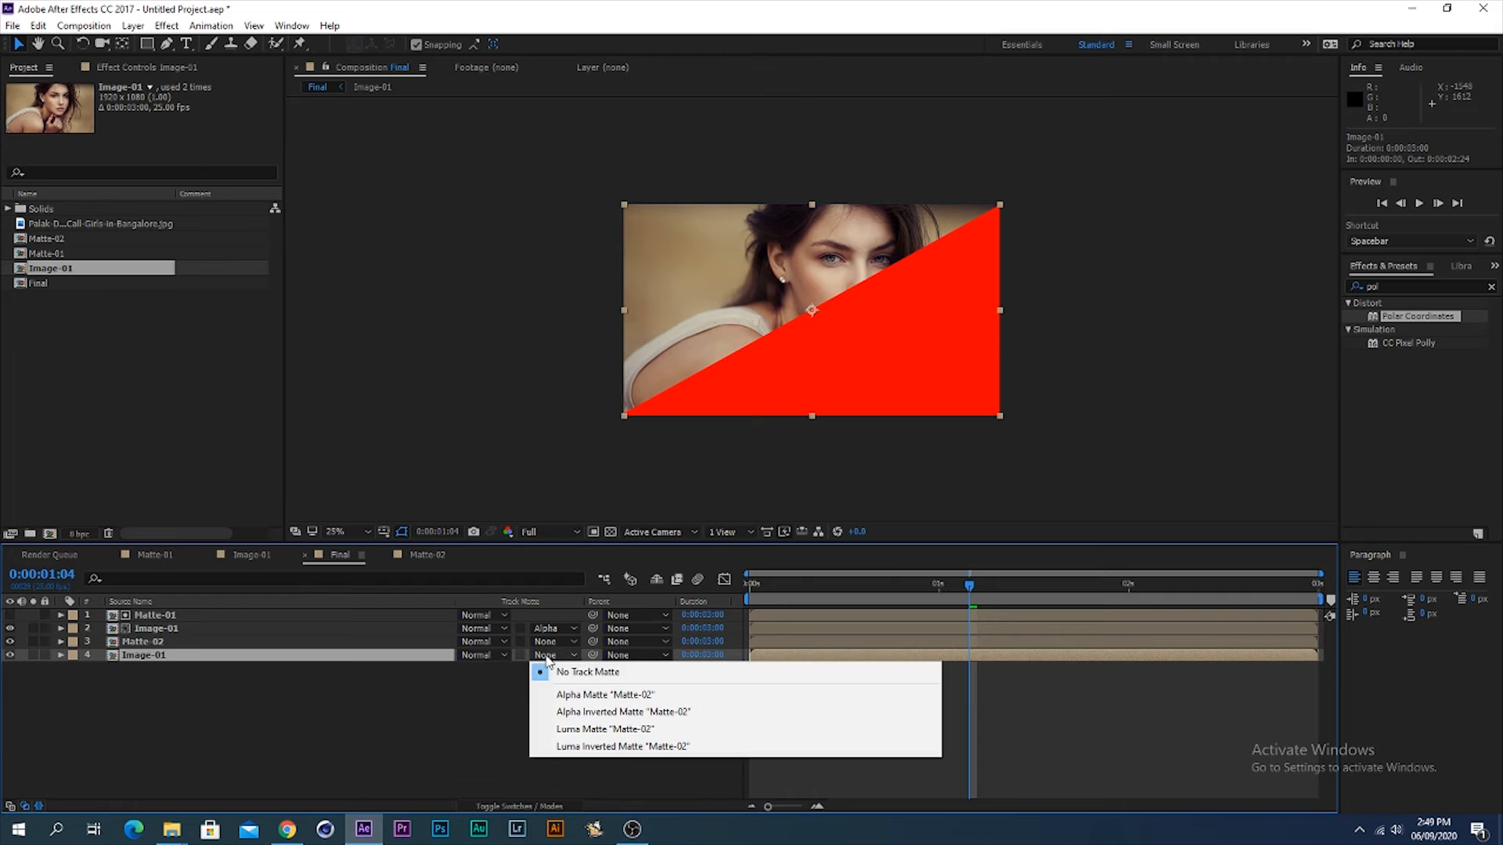
click(584, 695)
Step: Preview the two-corner photo reveal in the Final composition from the start
drag(918, 584, 739, 587)
click(305, 729)
key(space)
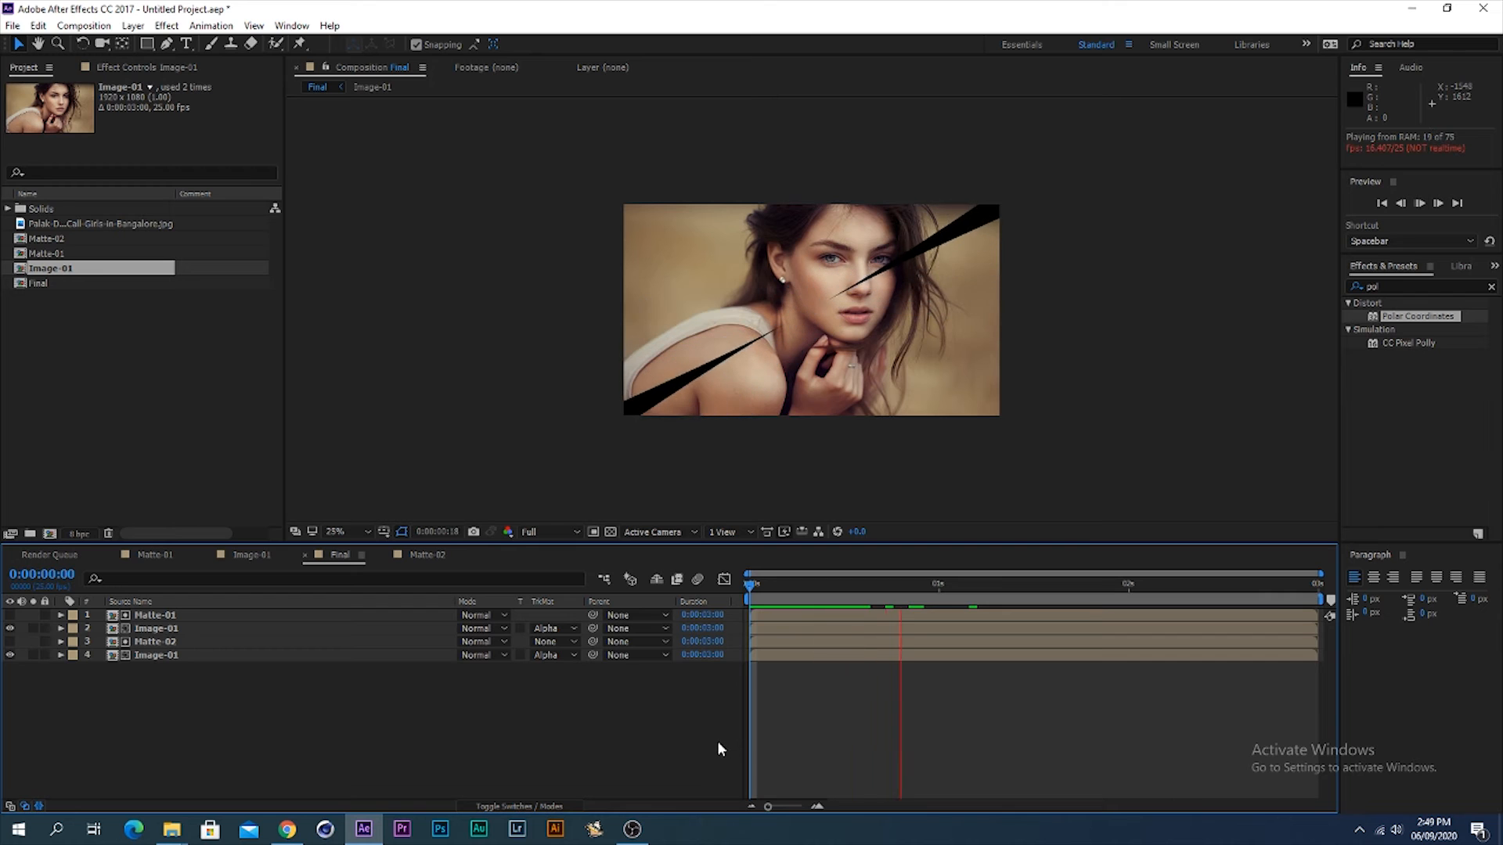
key(space)
drag(952, 585, 627, 590)
key(space)
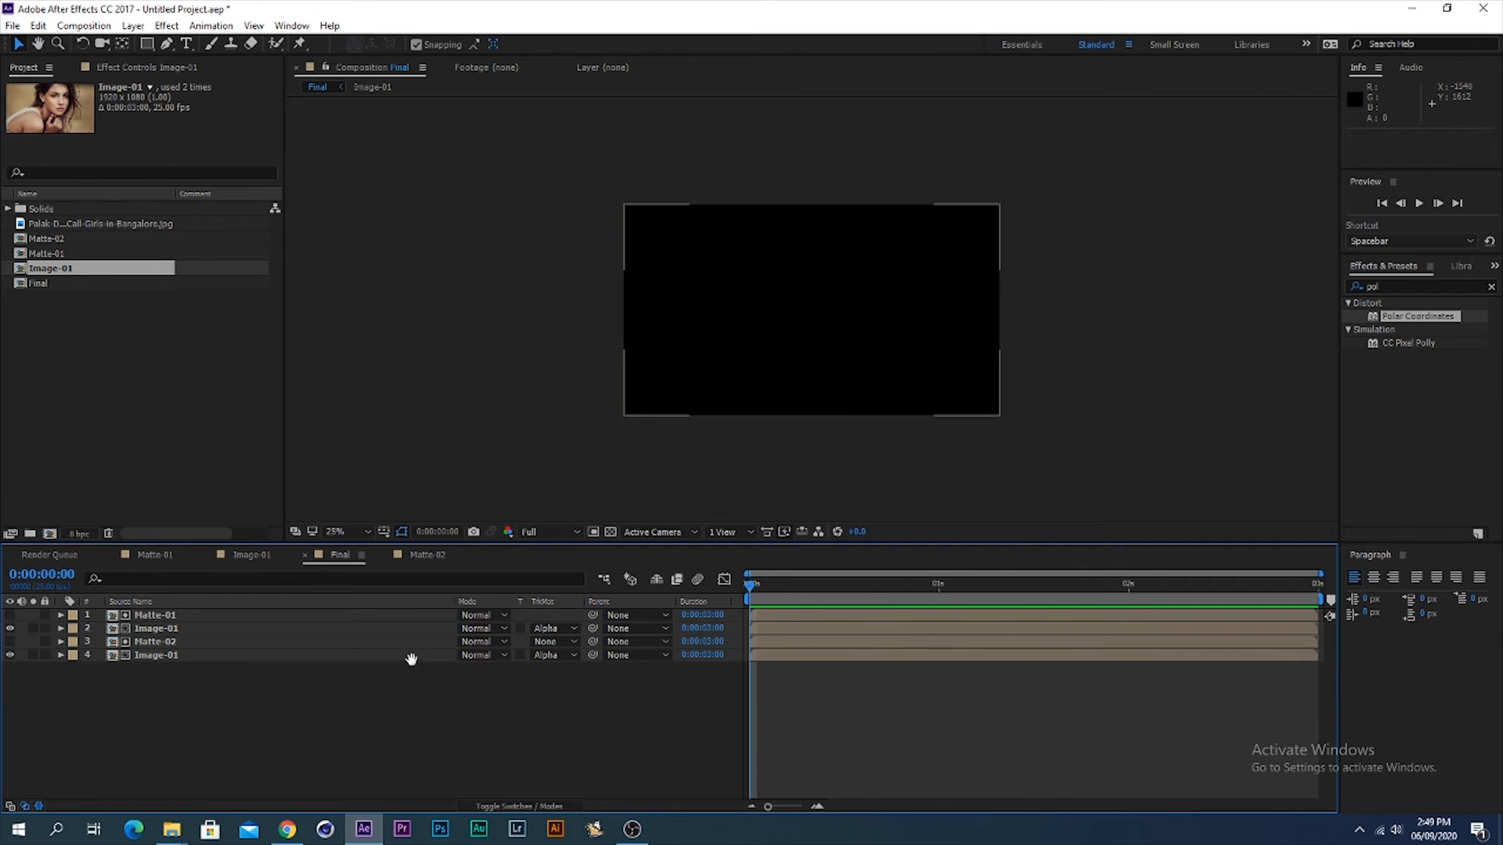
key(space)
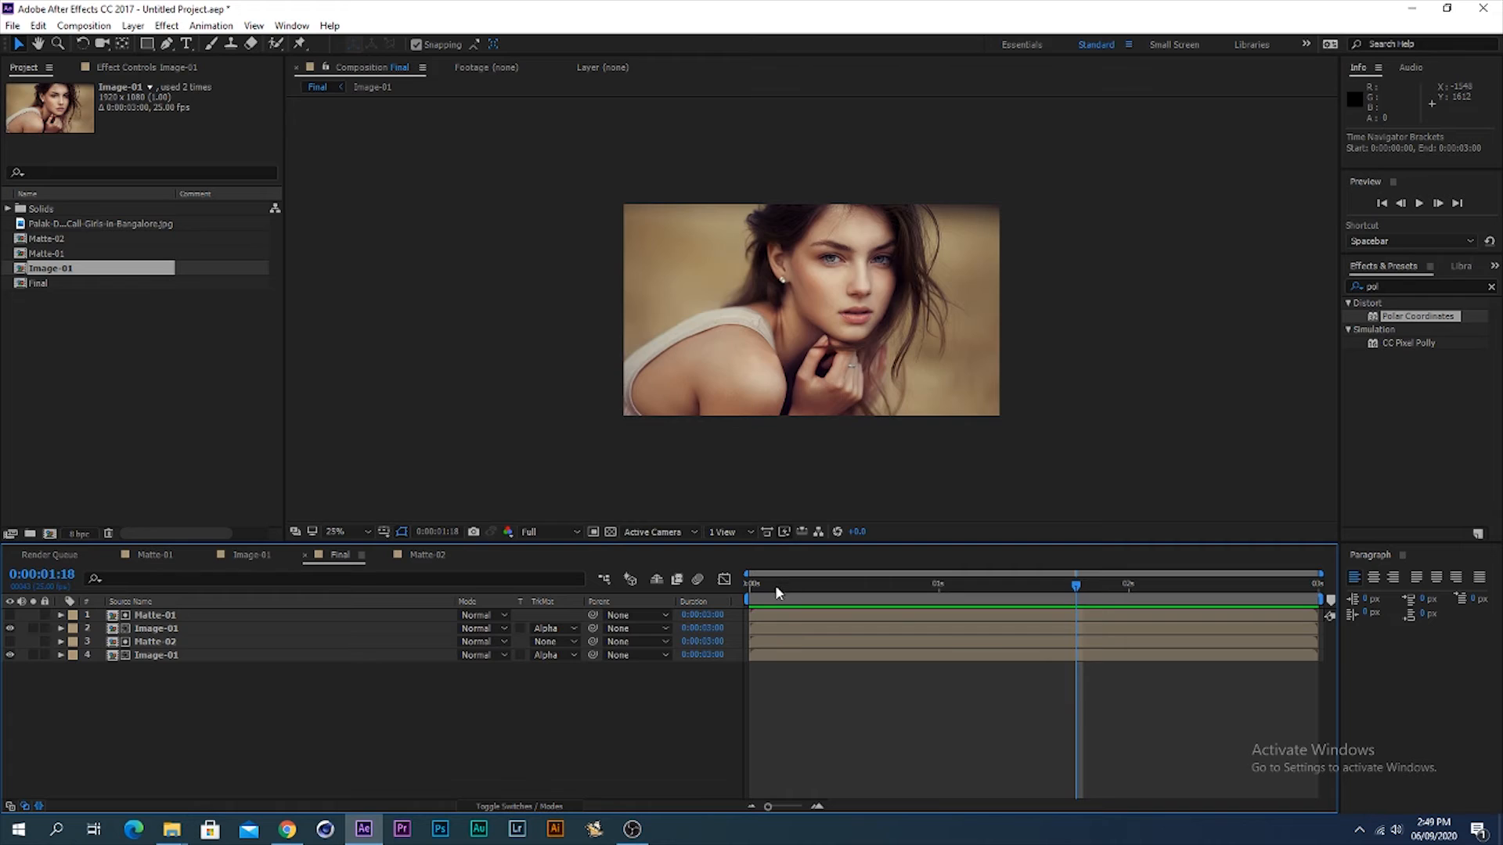
Step: Return to the composition's start and pre-compose Matte-01 with its Image-01 layer as "Top"
drag(775, 585, 754, 594)
click(770, 616)
ctrl+click(770, 628)
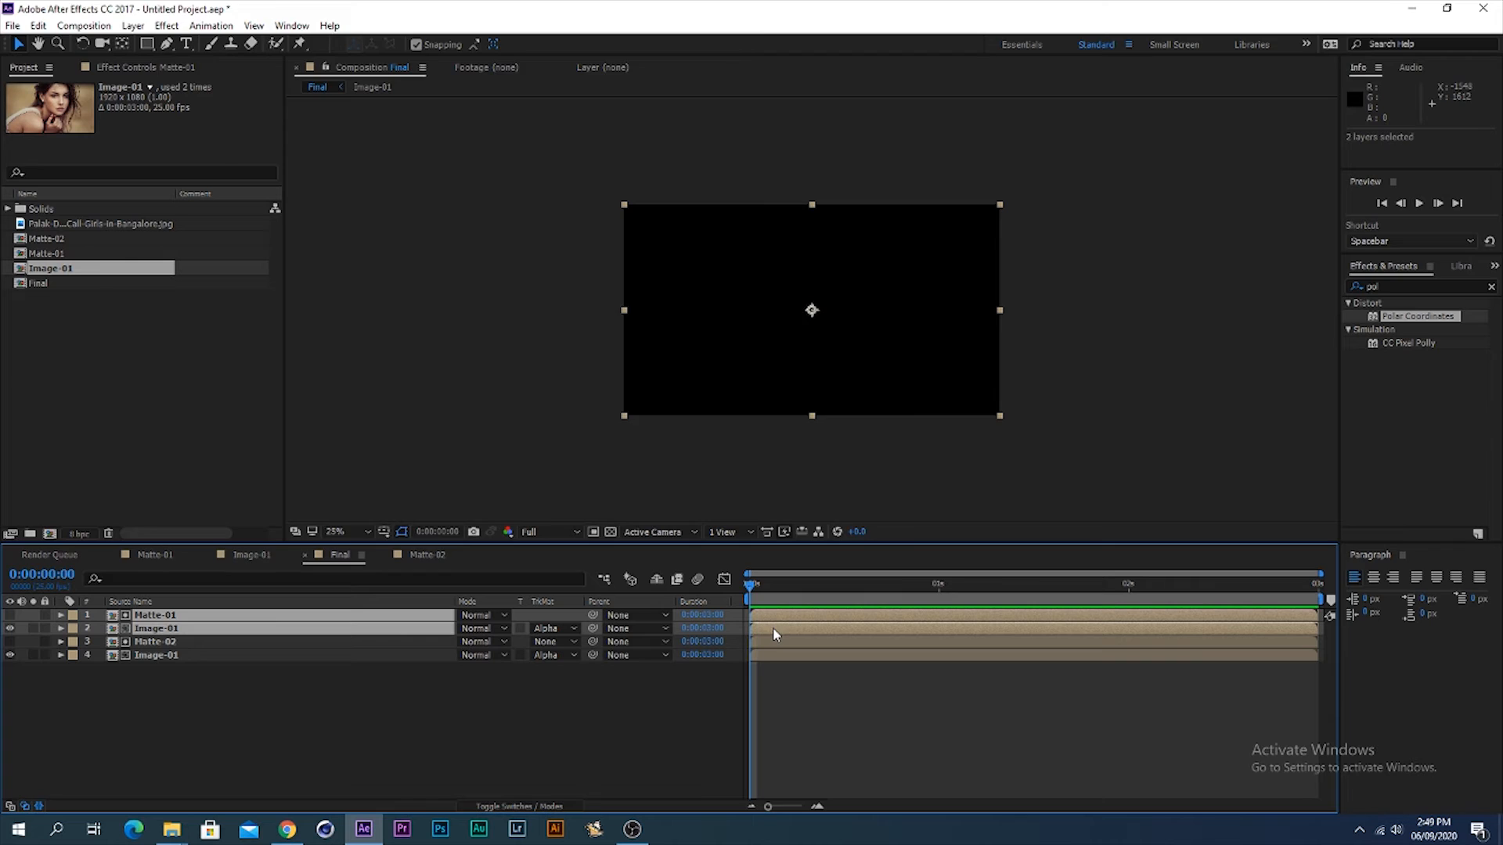
key(ctrl+shift+c)
text(Top)
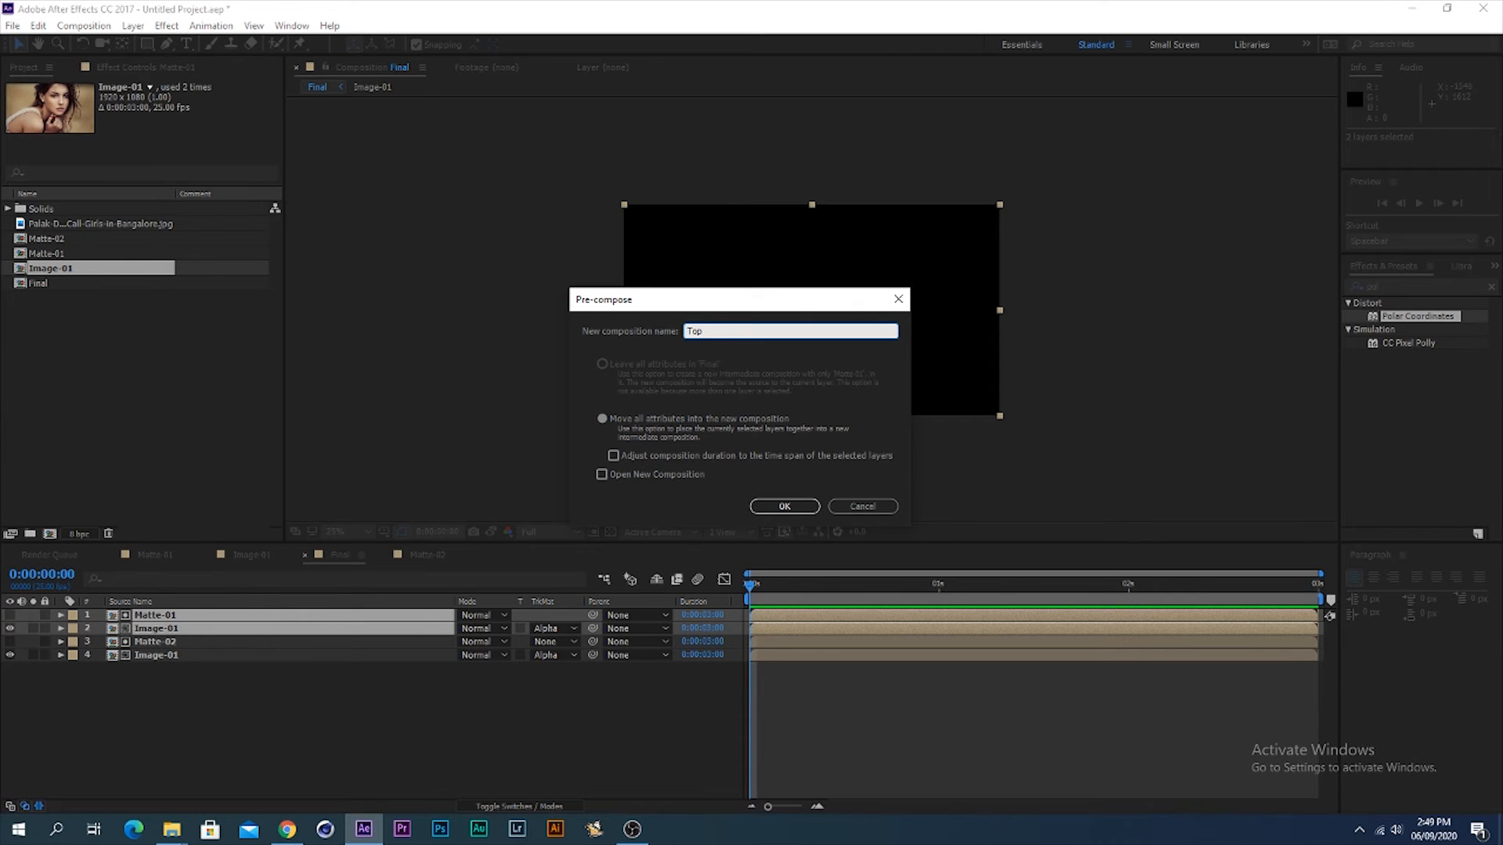
click(787, 510)
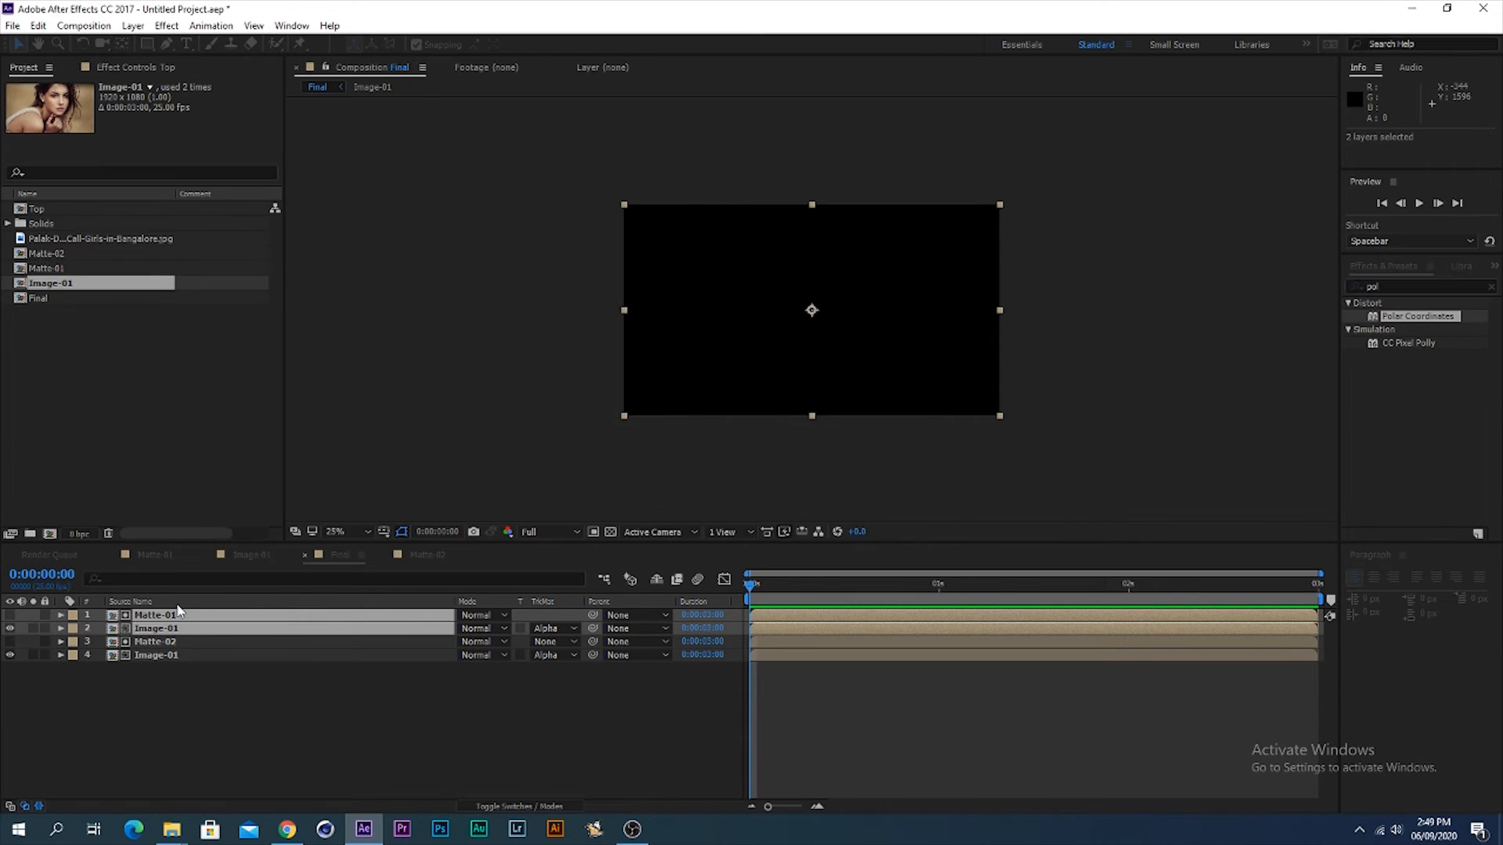
Step: Pre-compose Matte-02 with its Image-01 layer as "Botteme"
click(172, 630)
shift+click(169, 641)
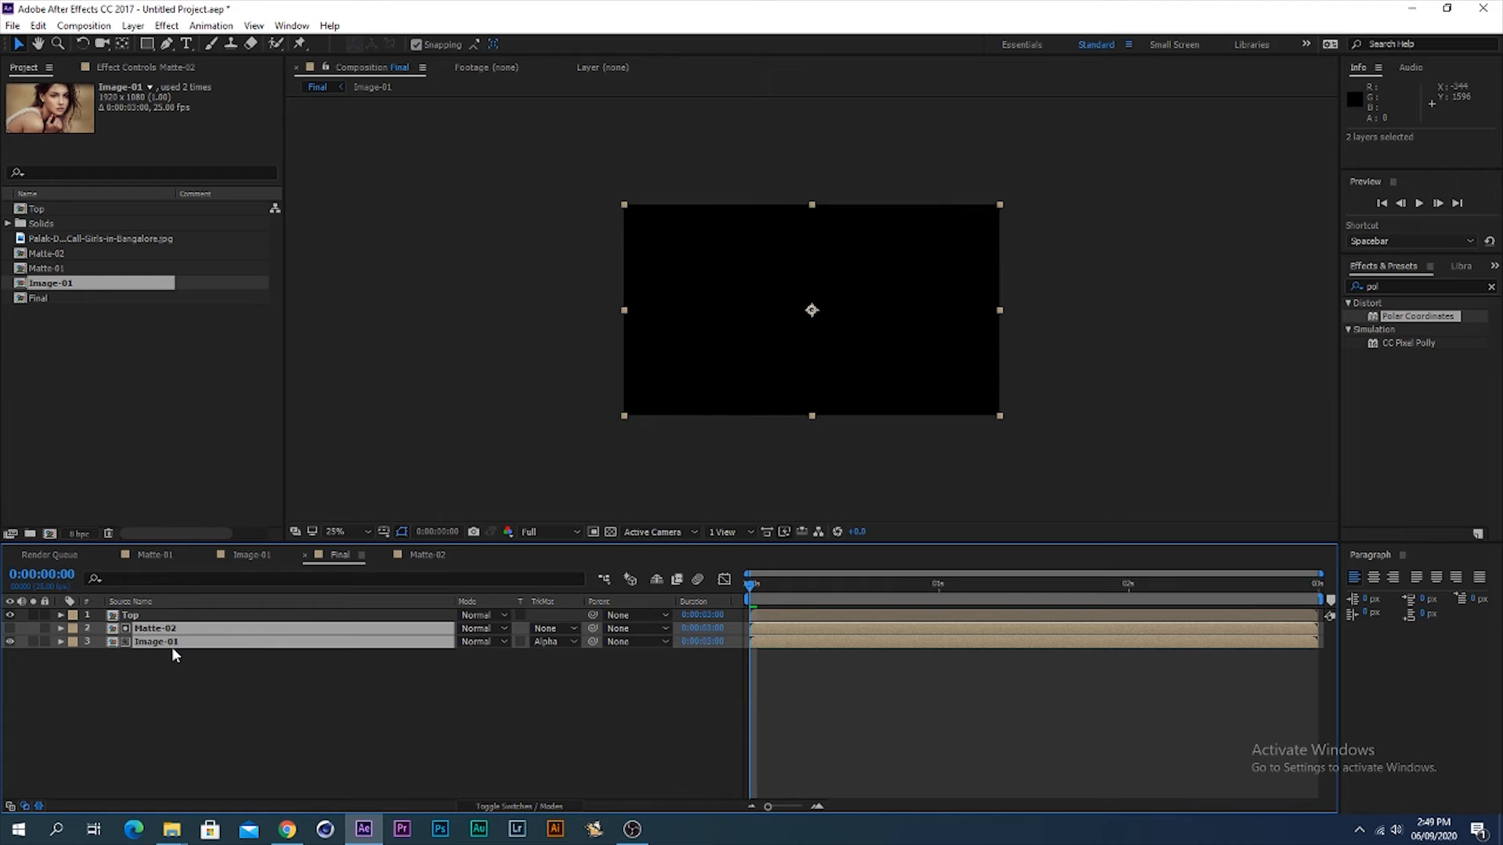
key(ctrl+shift+c)
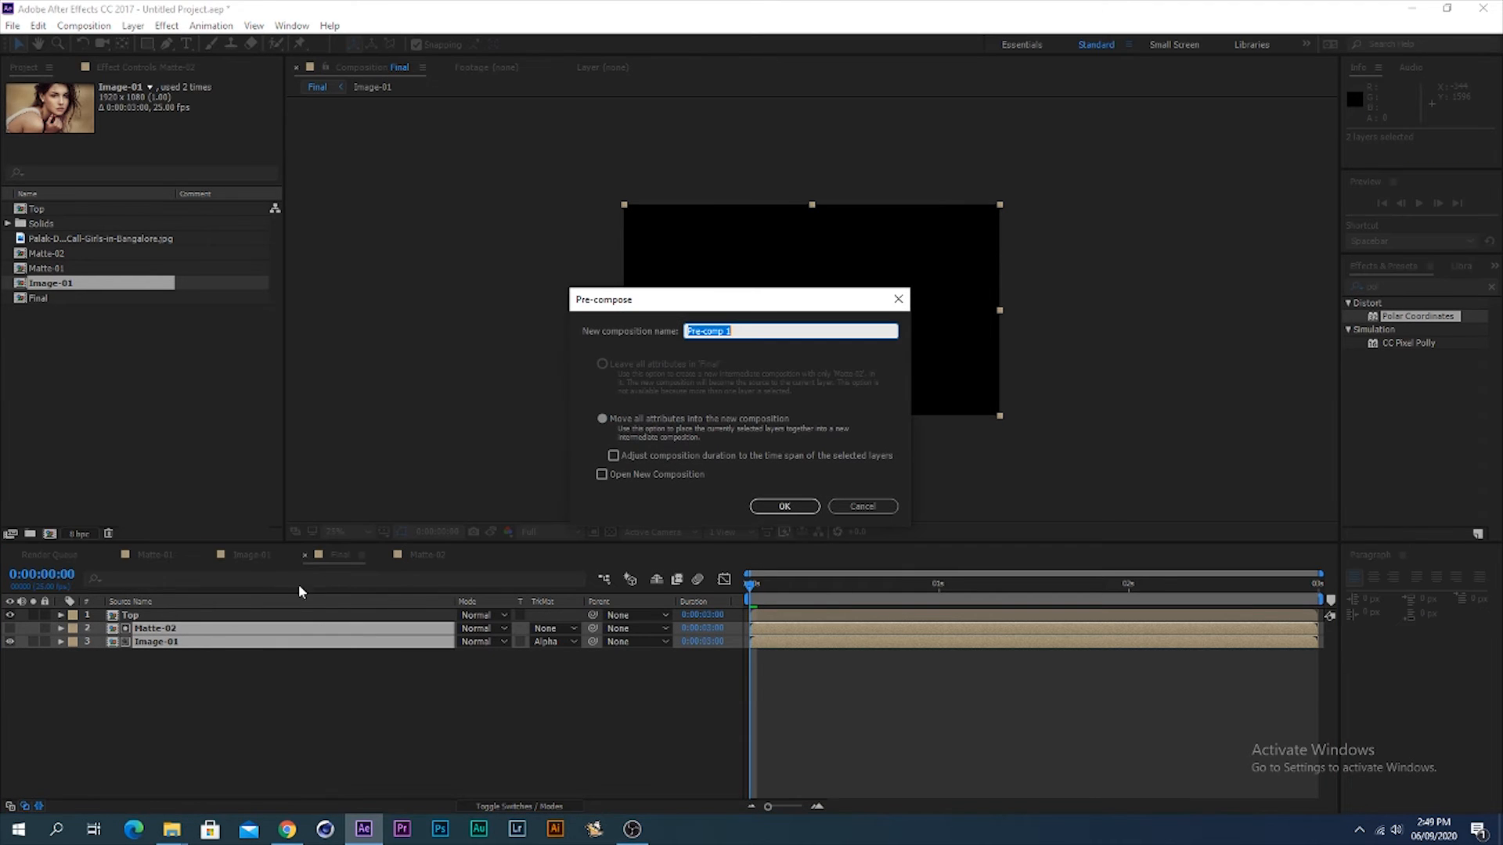
text(Botteme)
click(806, 506)
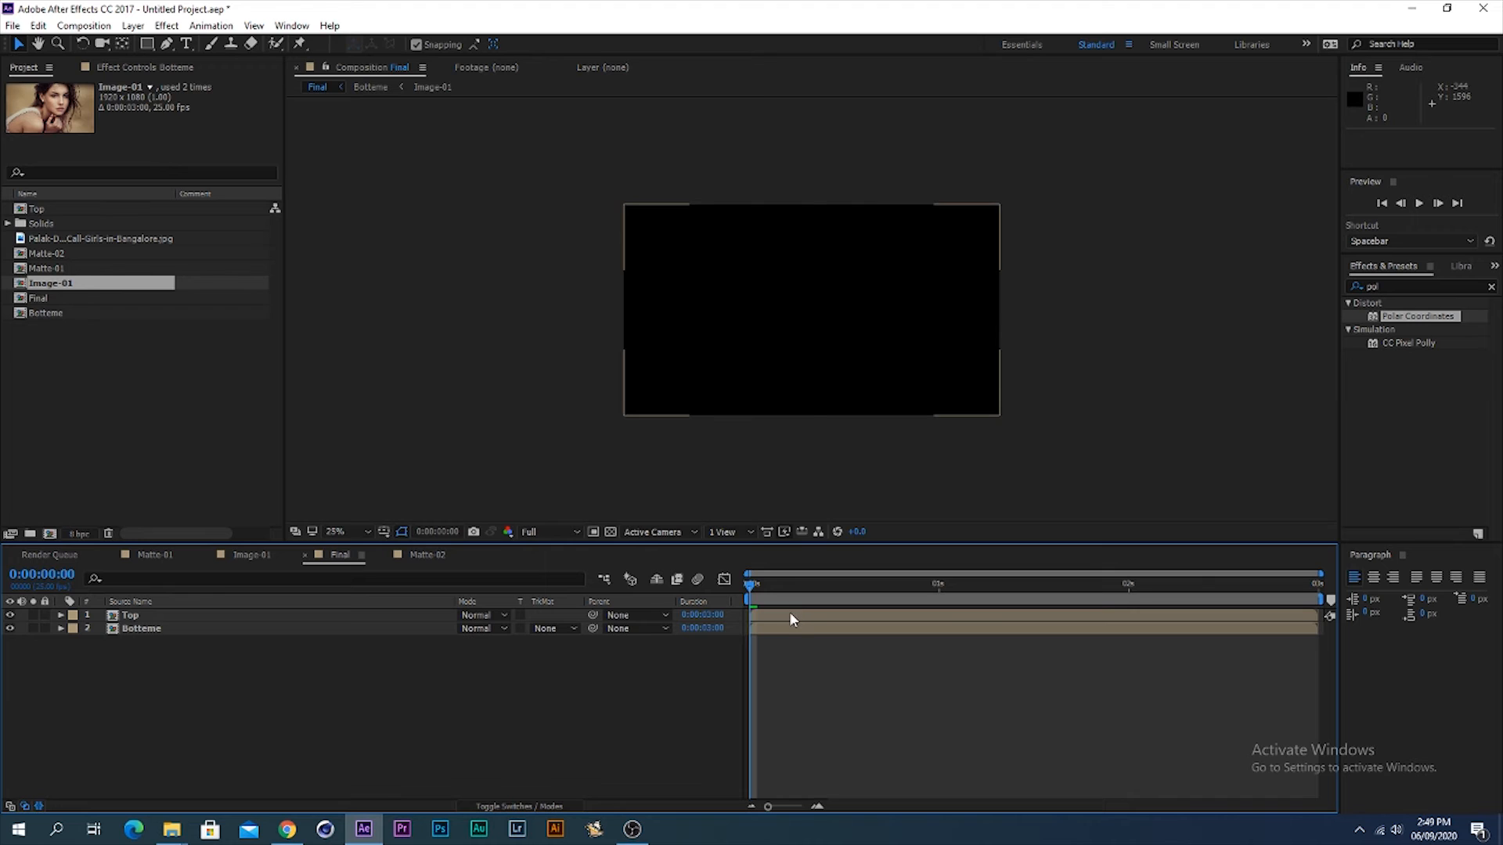
Step: Duplicate the Top and Botteme layers and stack the two duplicates together above the originals
click(789, 612)
shift+click(791, 631)
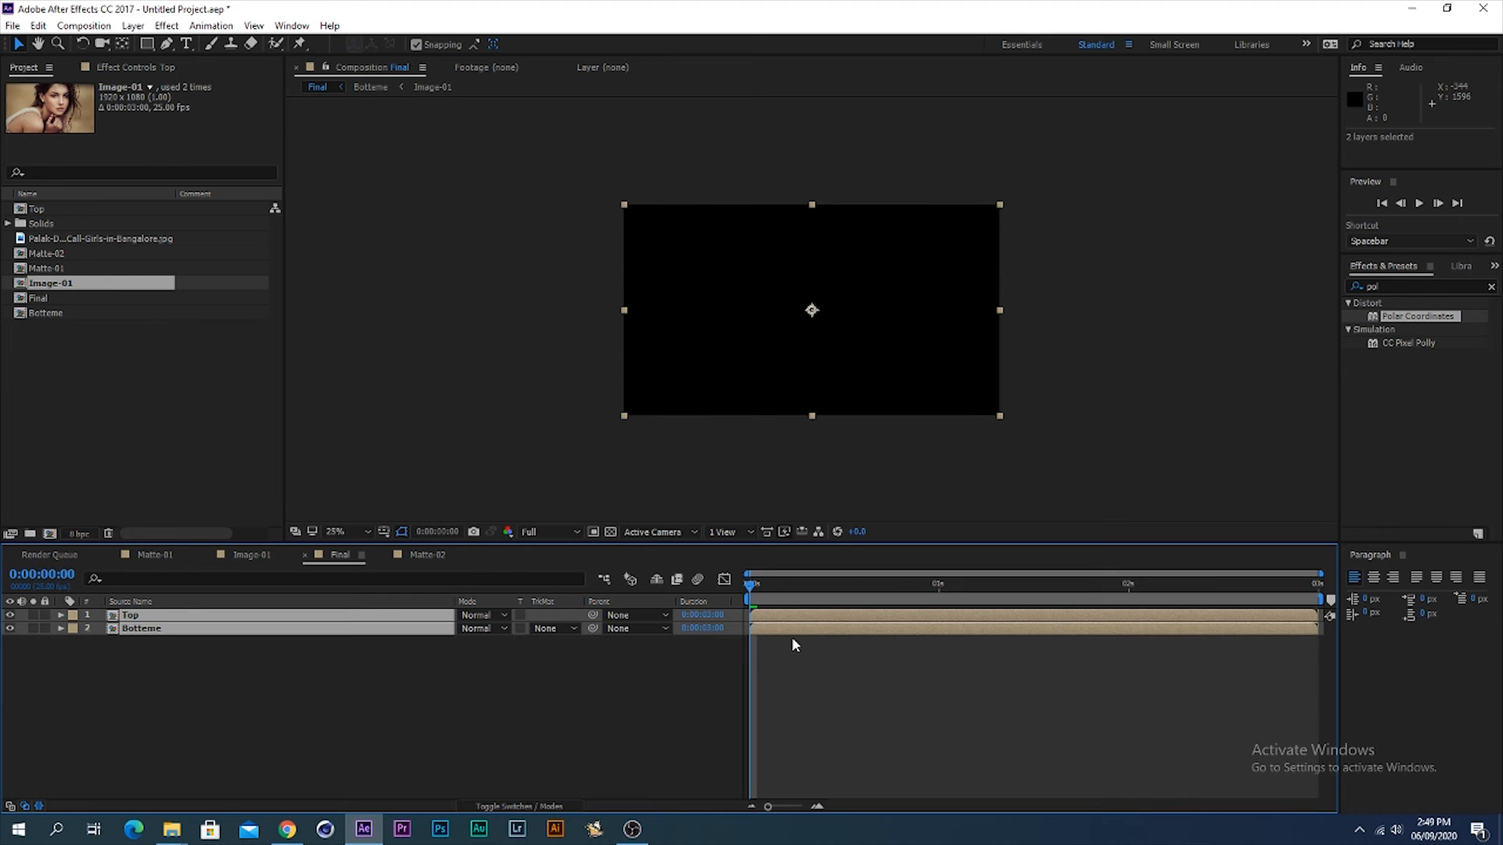
key(ctrl+d)
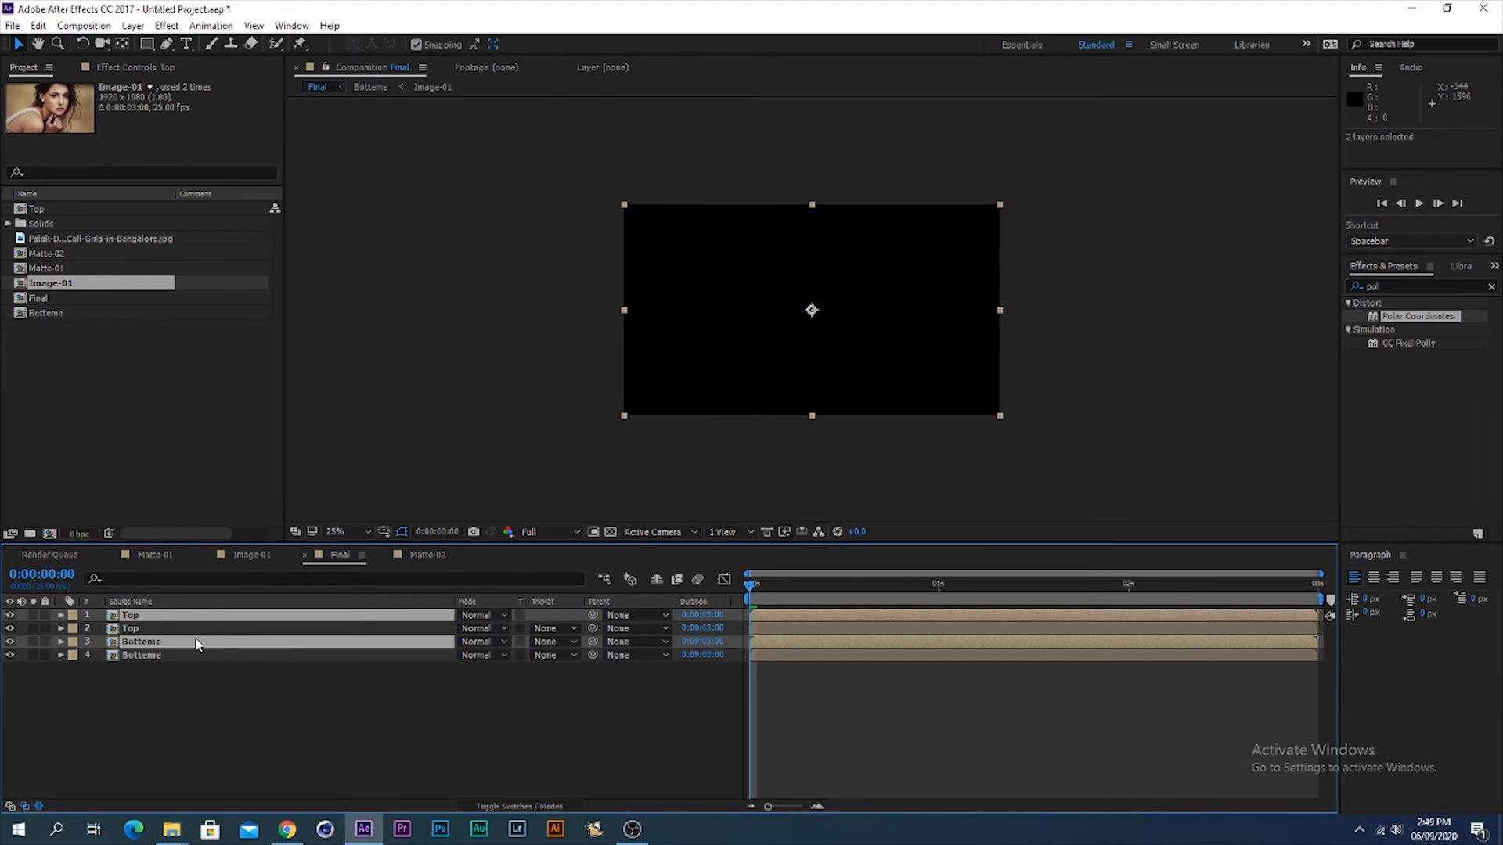
drag(196, 643, 208, 626)
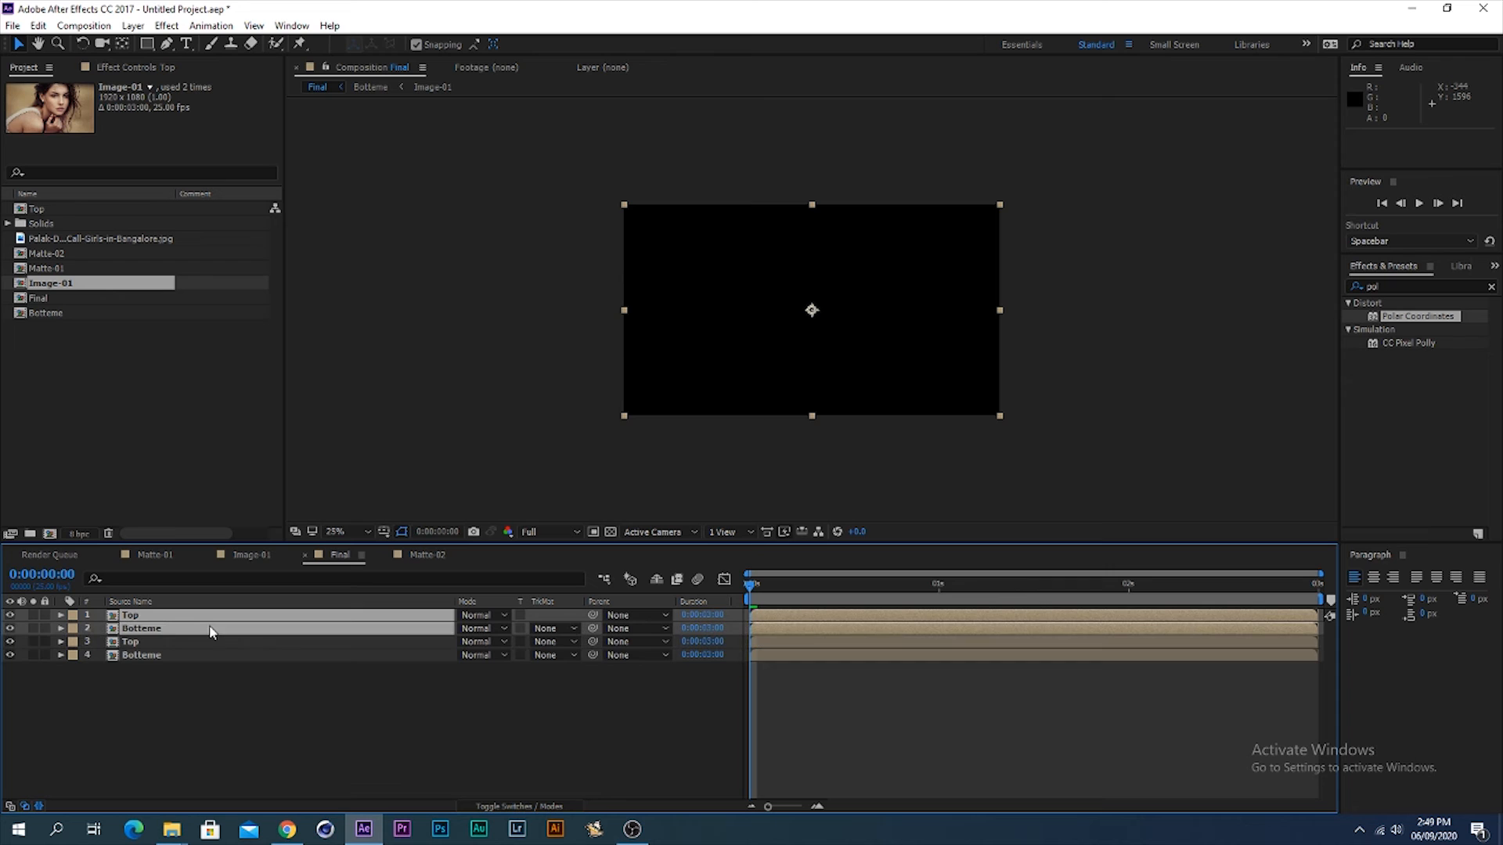
Step: Shift the upper Top and Botteme layers by one frame so they start at 0:00:00:01
key(equal)
key(equal)
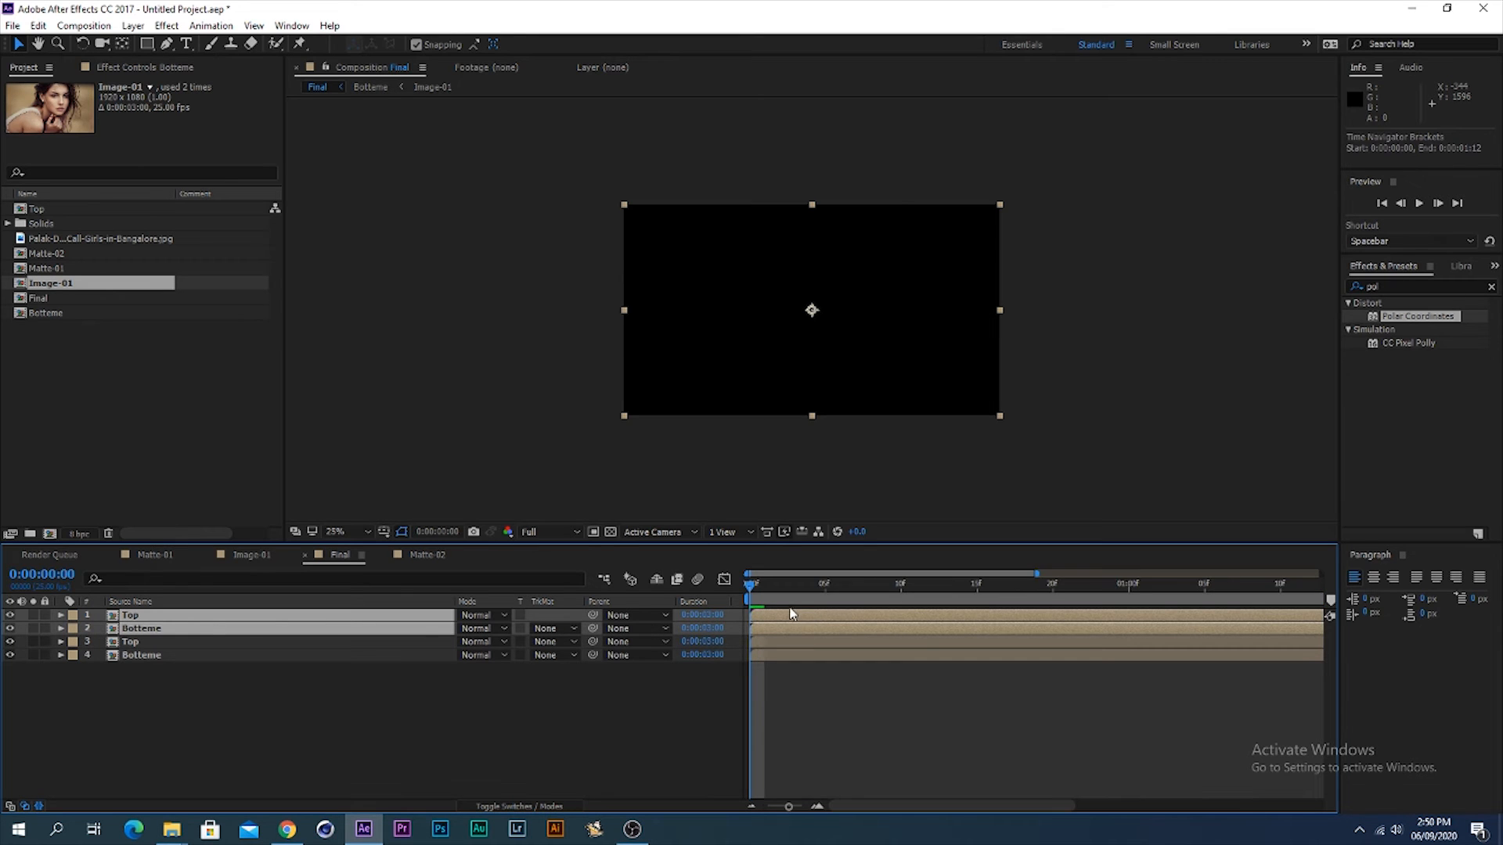
key(Page_Down)
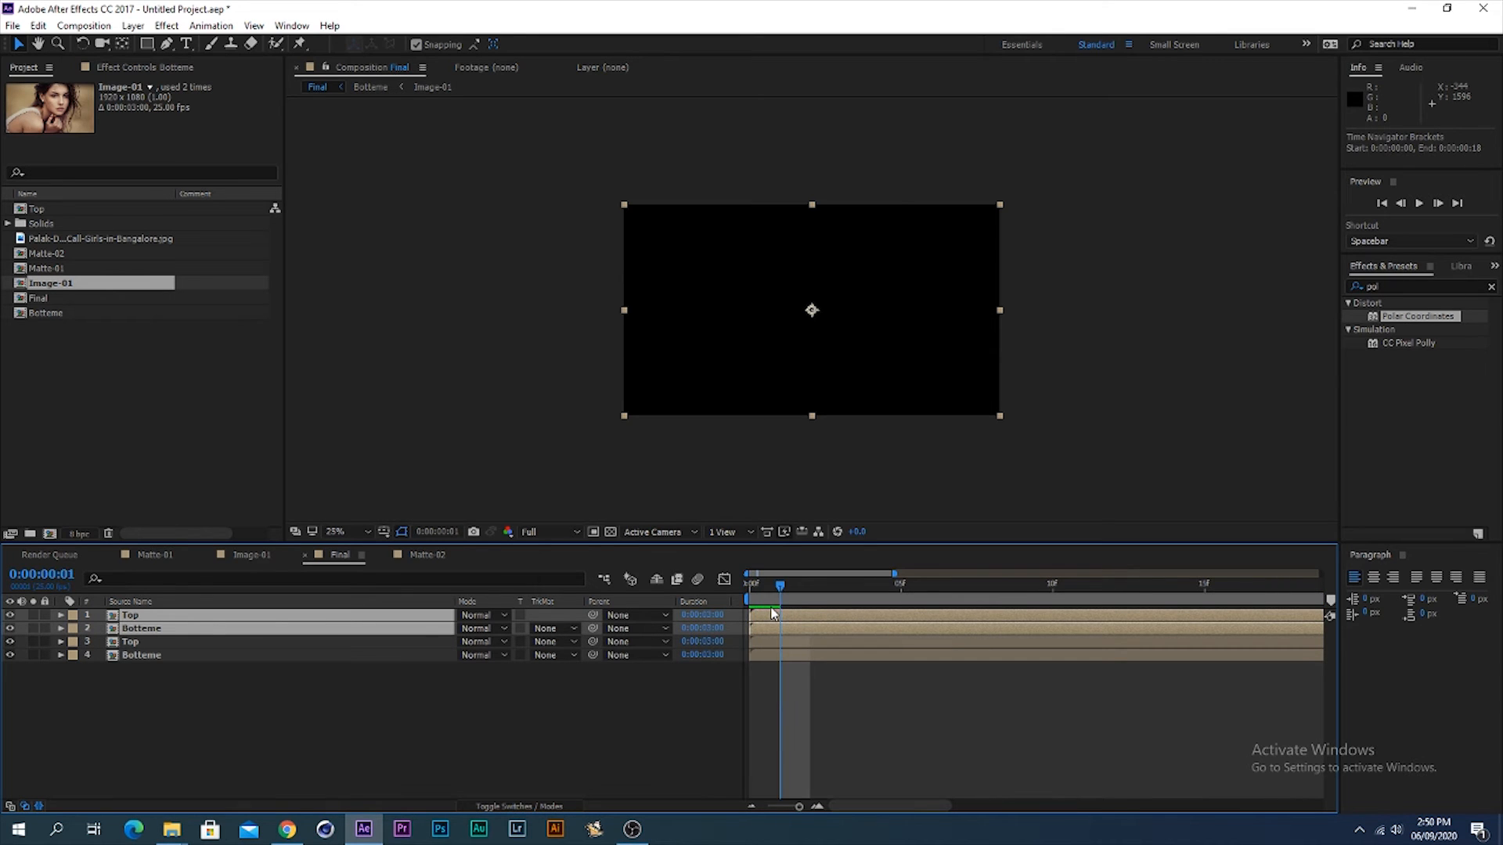
drag(774, 622, 783, 622)
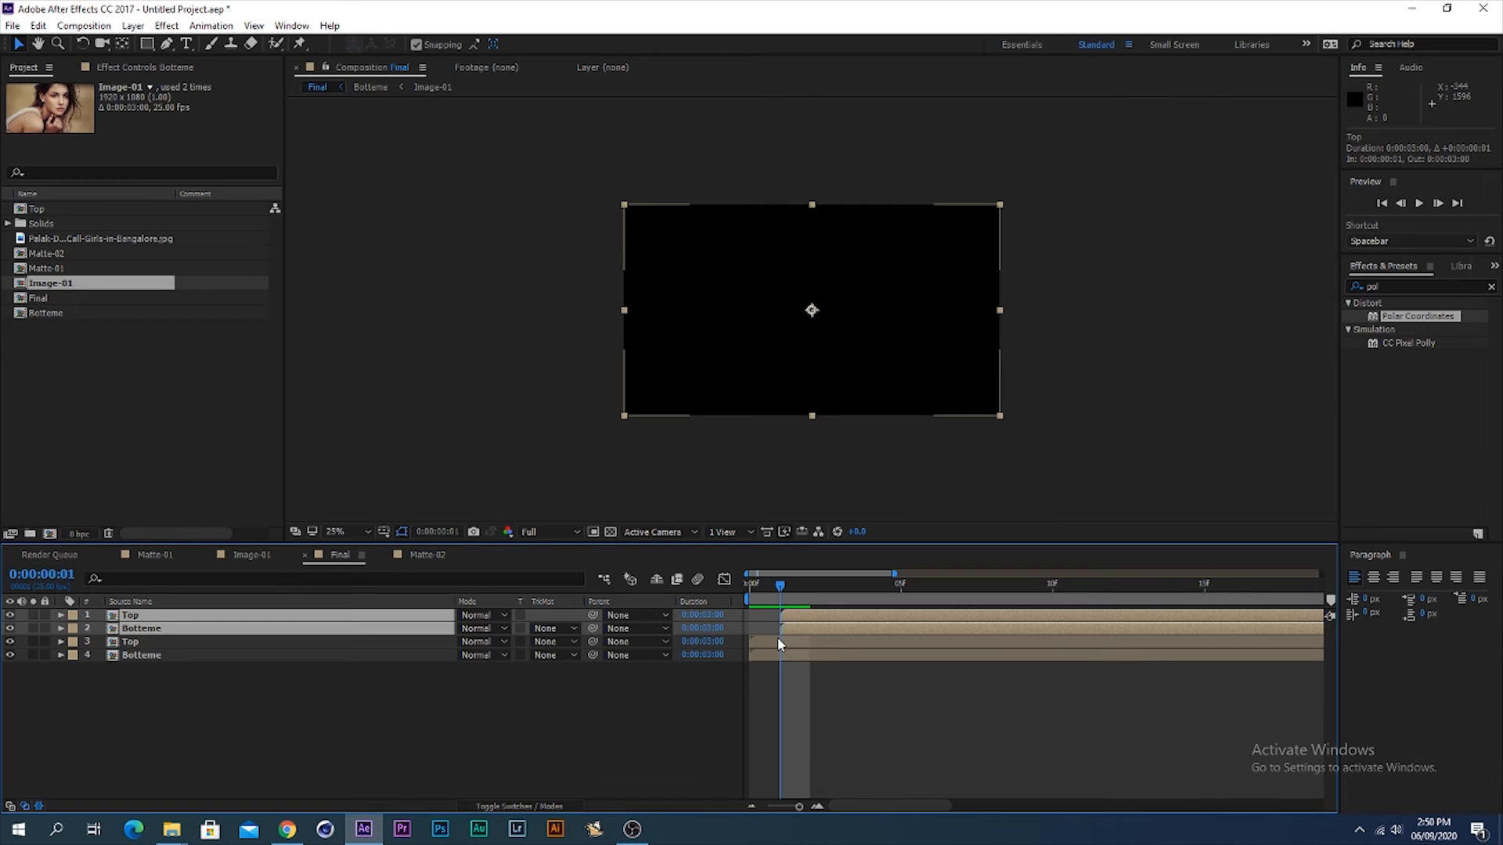
Step: Apply the Fill effect to the lower Top layer
click(778, 640)
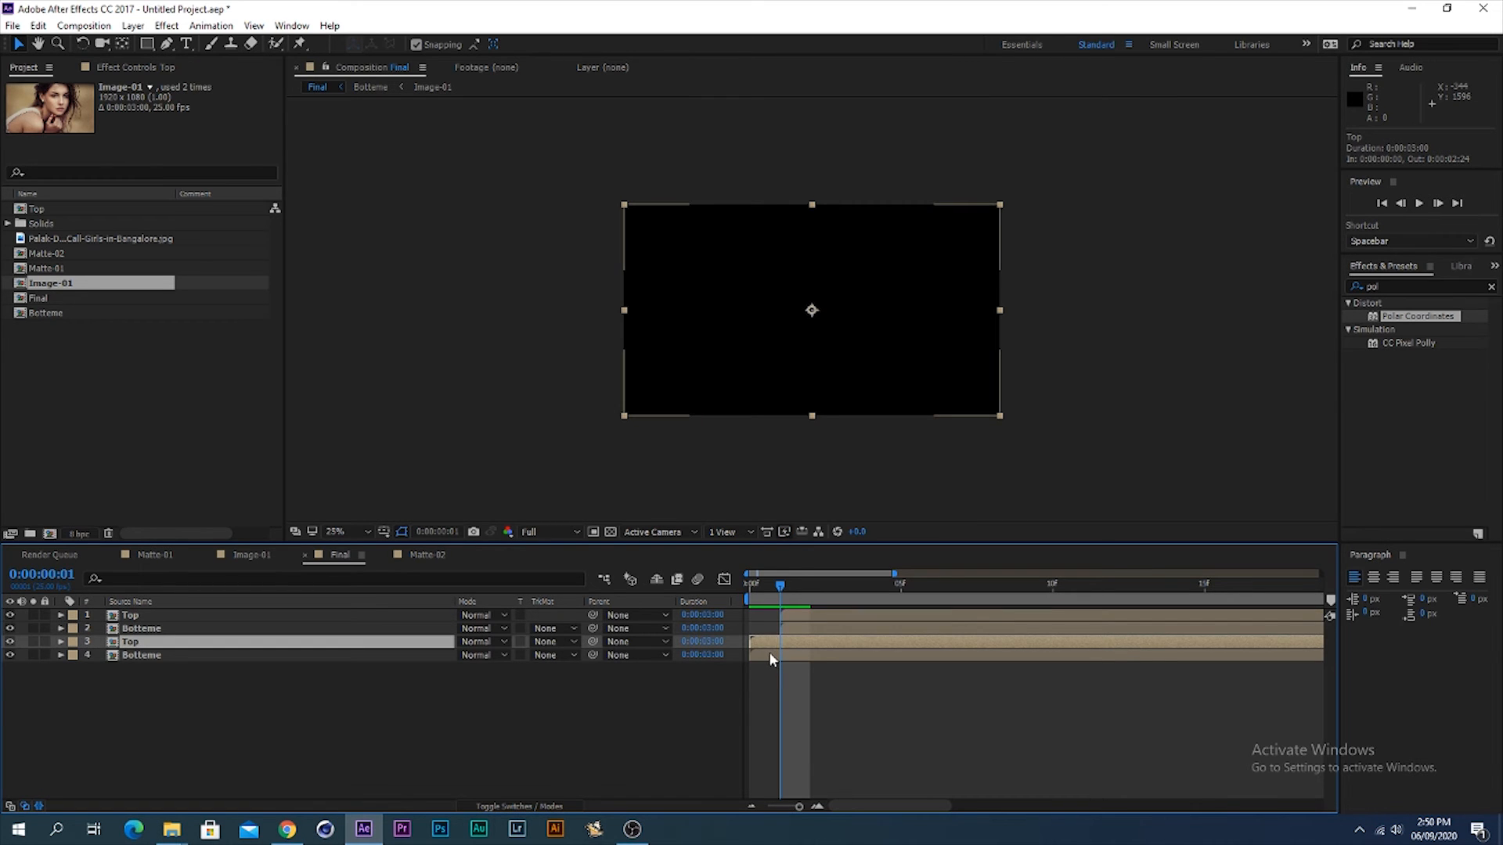
click(1384, 287)
text(fil)
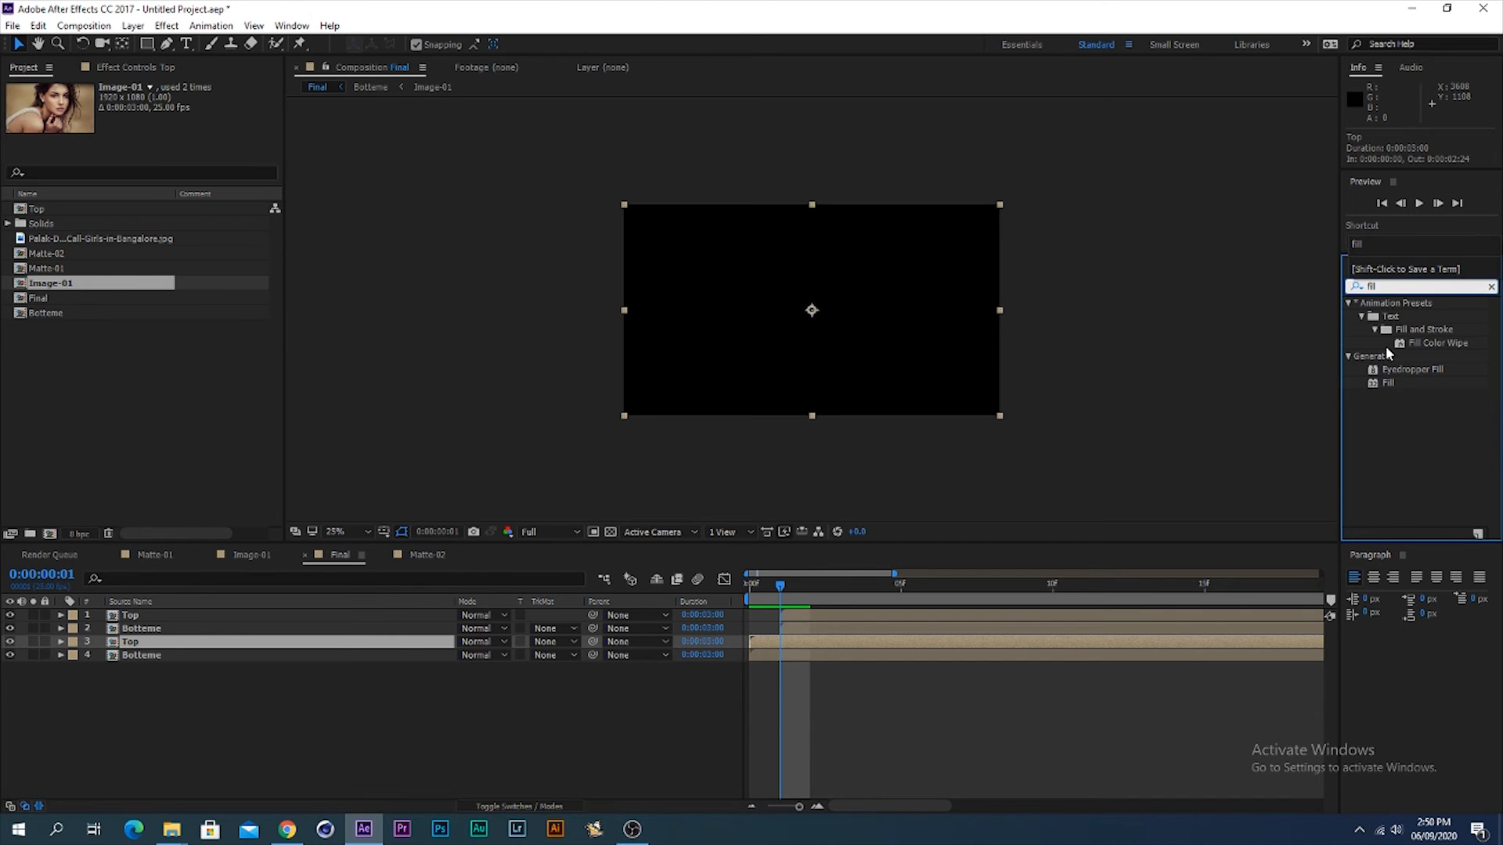
double_click(1385, 382)
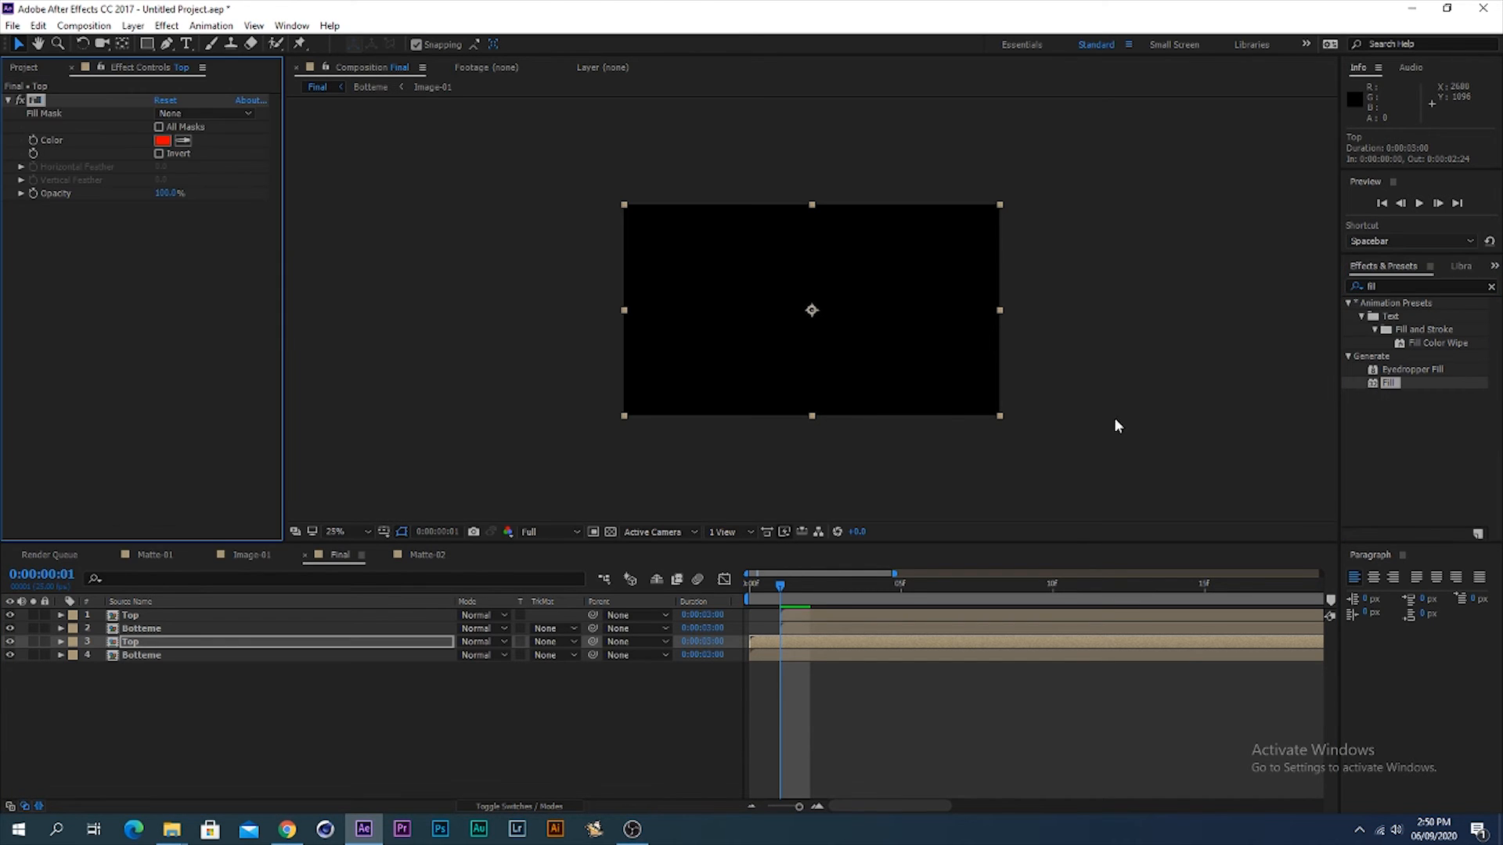
Step: Apply the Fill effect to the lower Botteme layer and preview the reveal from the first frame
click(796, 652)
double_click(1393, 390)
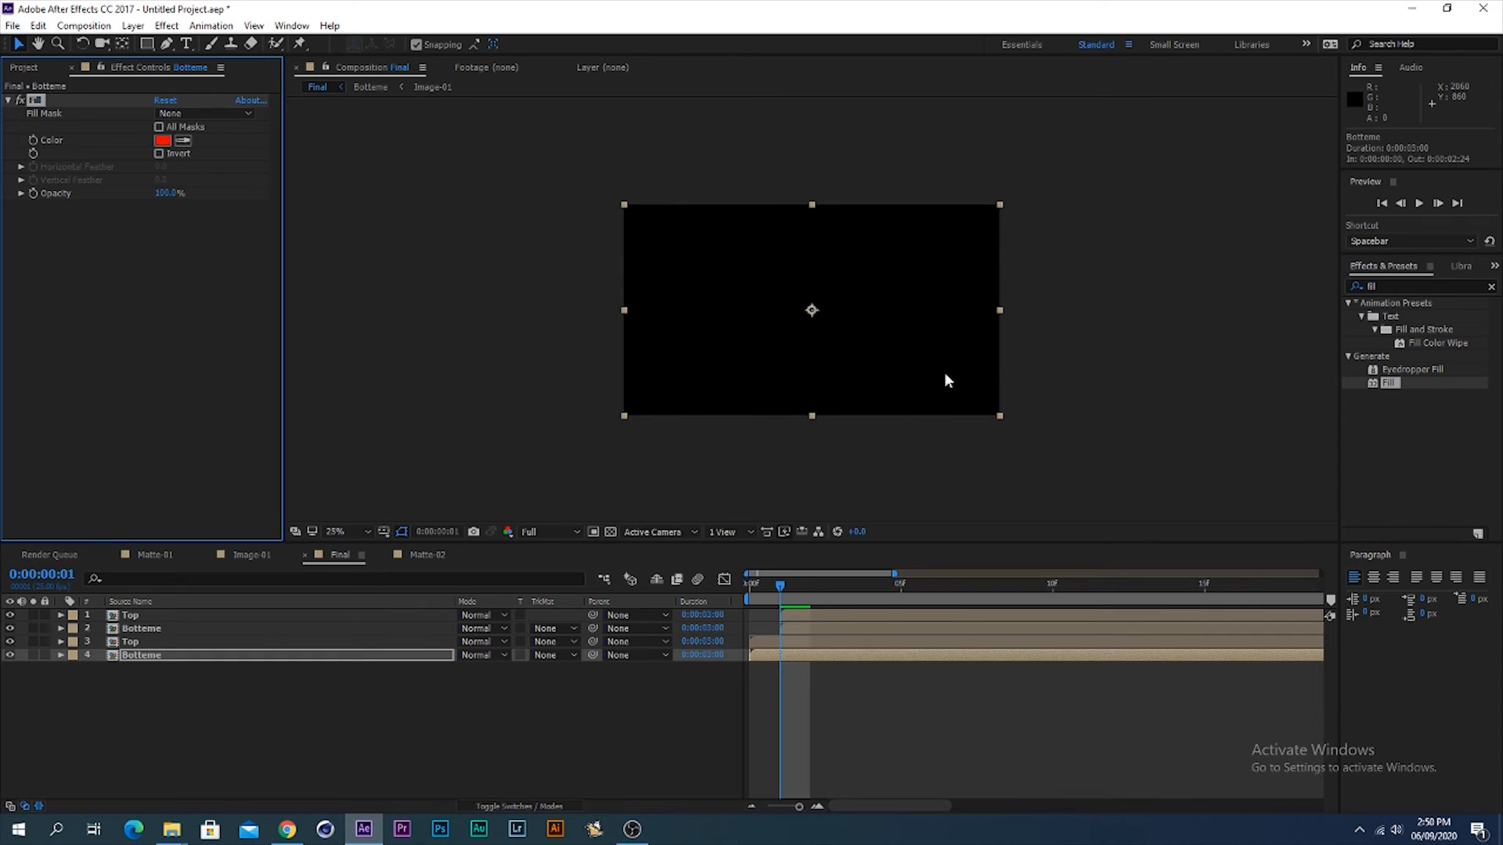
drag(773, 586, 726, 585)
click(486, 720)
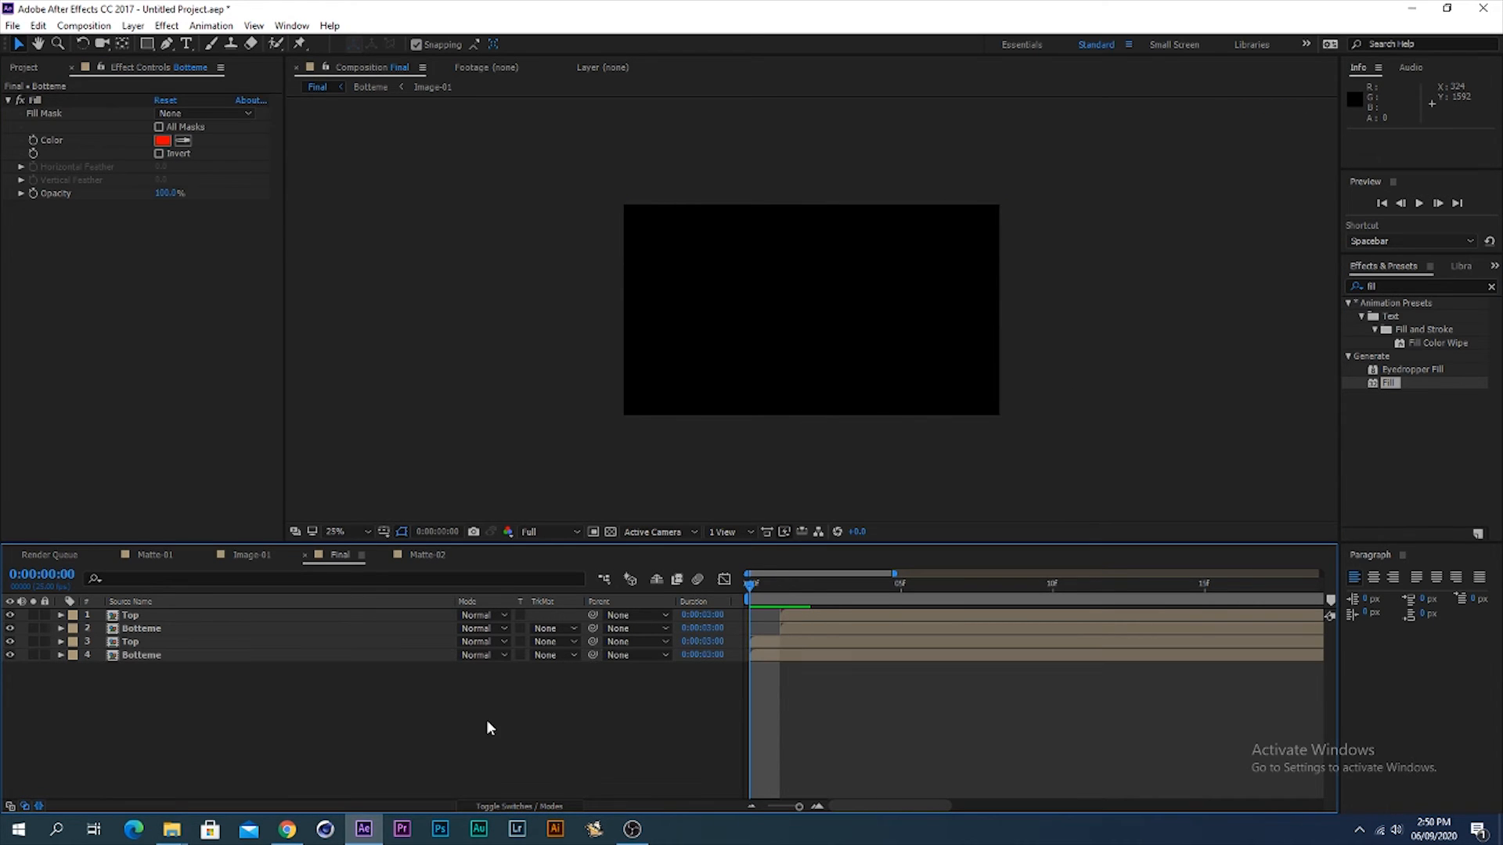
key(space)
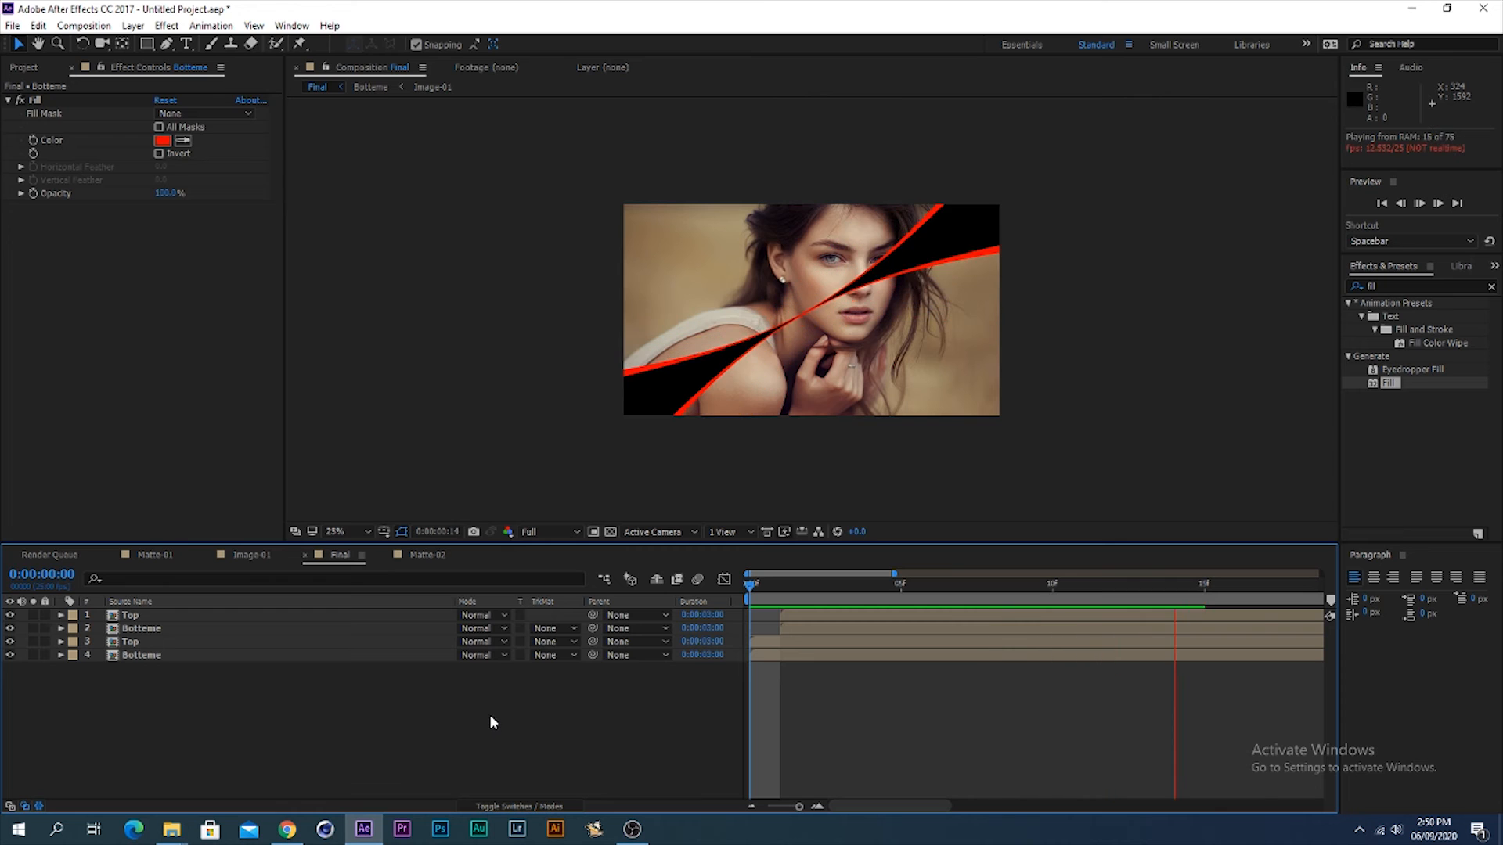
key(space)
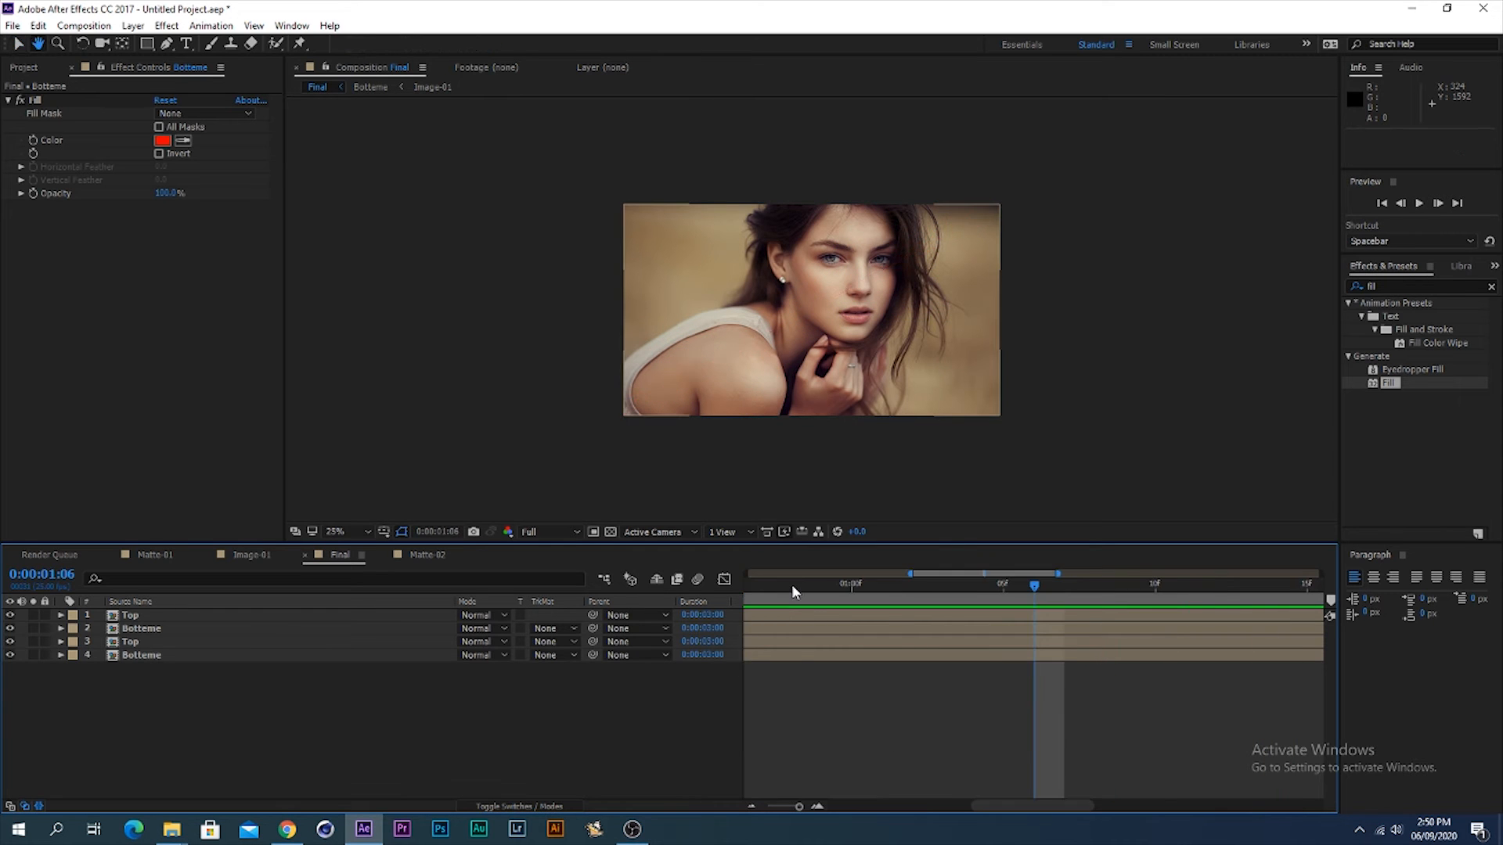
Step: Duplicate the filled Top and Botteme layers and stack the two duplicates together above the filled originals
drag(734, 594, 734, 598)
key(minus)
key(minus)
key(minus)
click(750, 583)
key(equal)
key(equal)
click(763, 641)
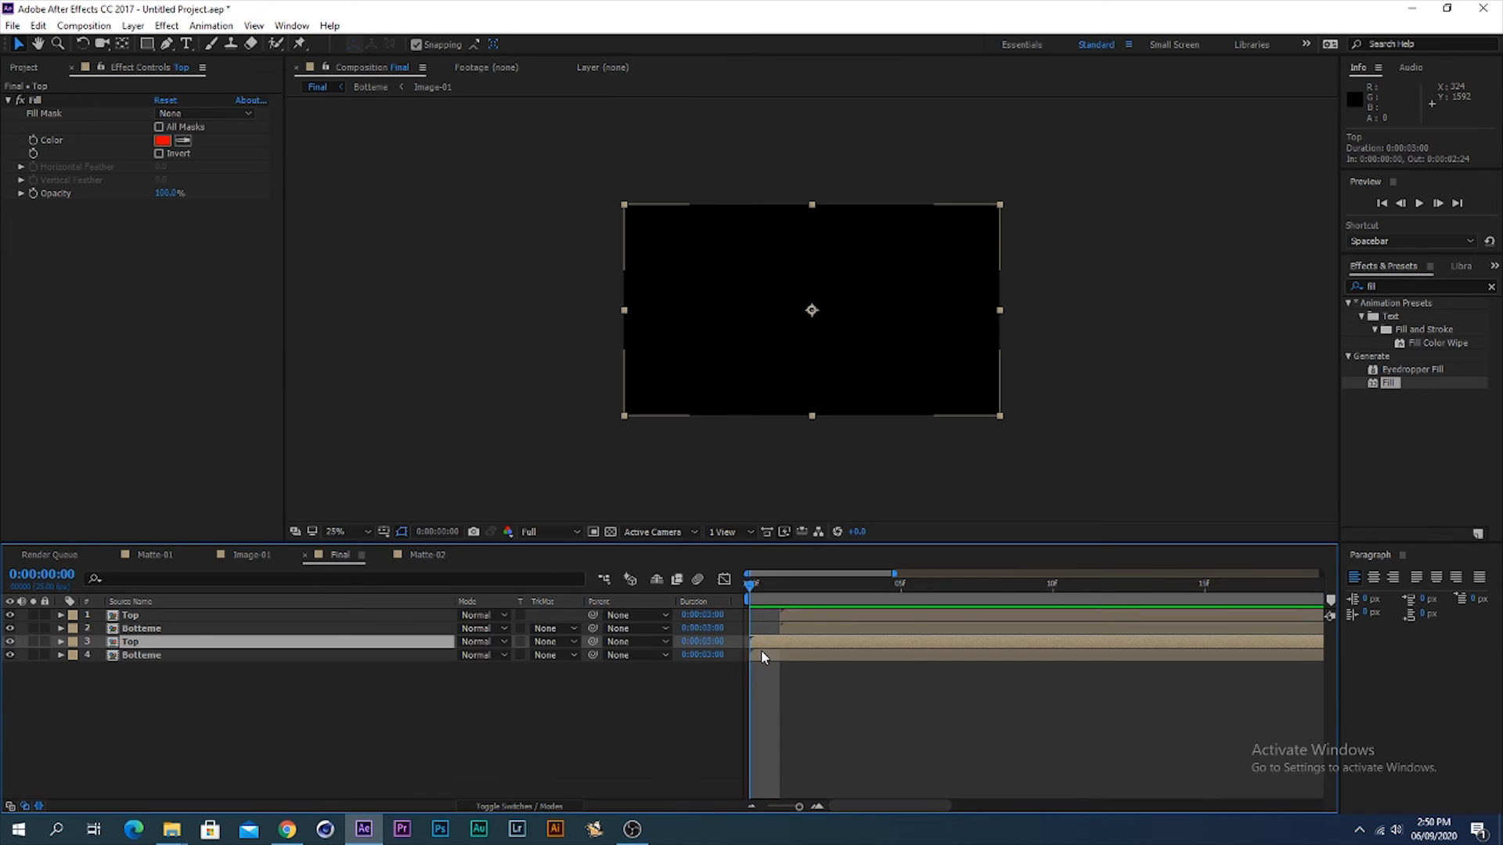
shift+click(765, 655)
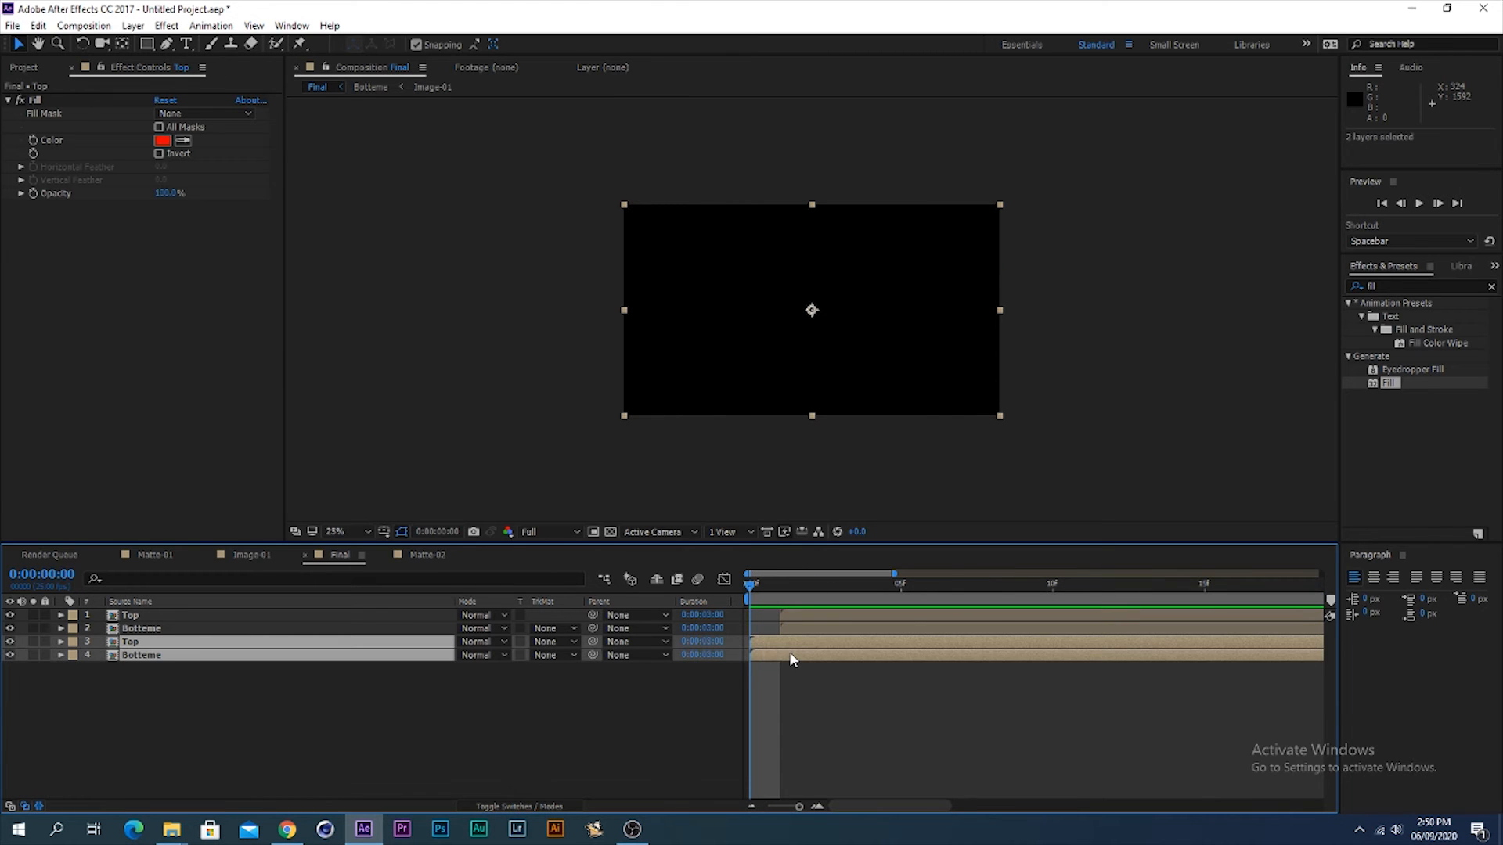
key(ctrl+d)
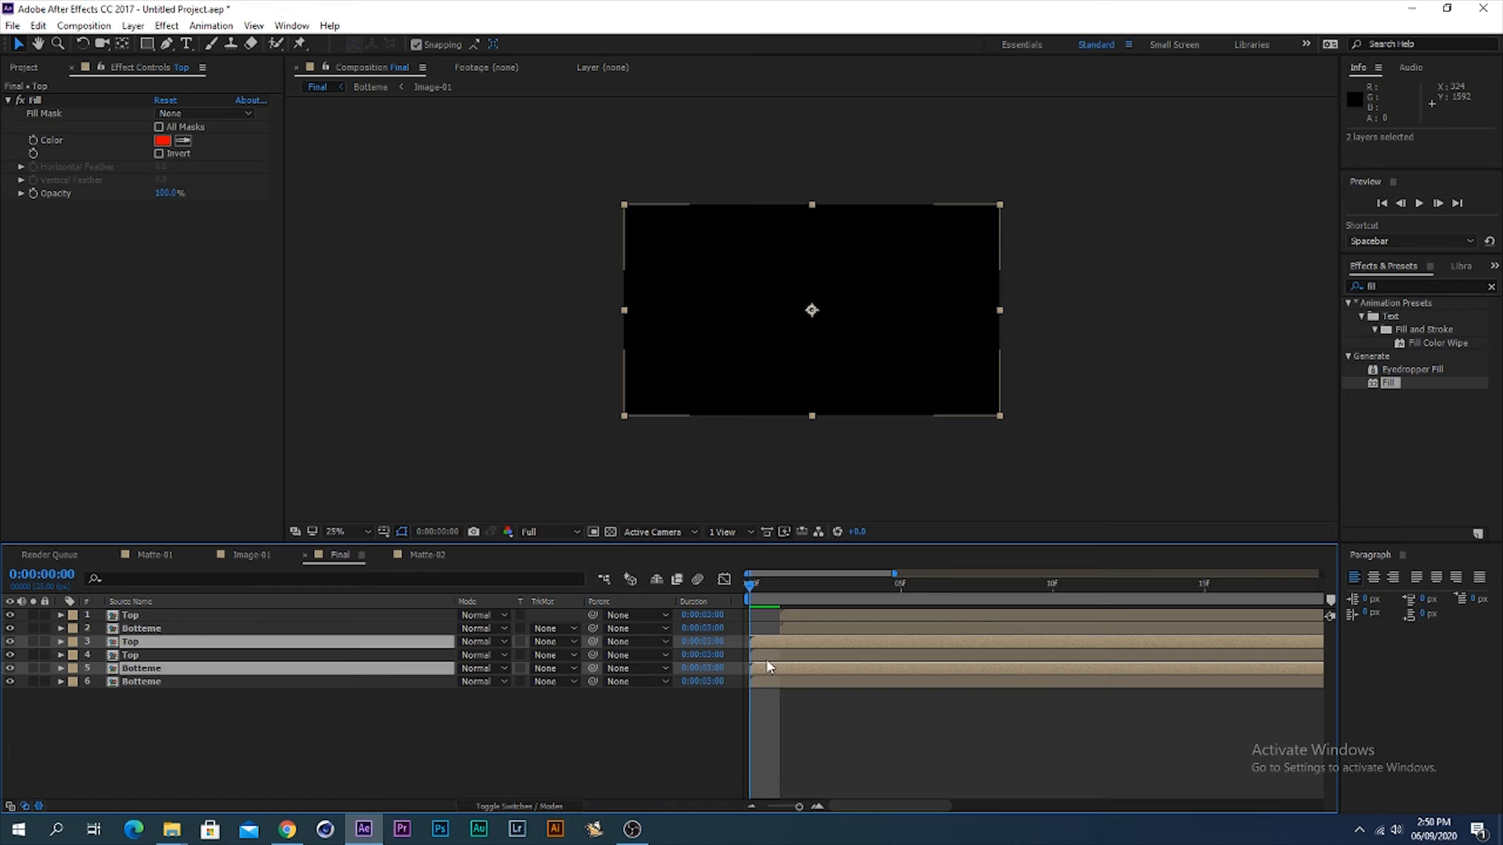
drag(376, 672, 382, 657)
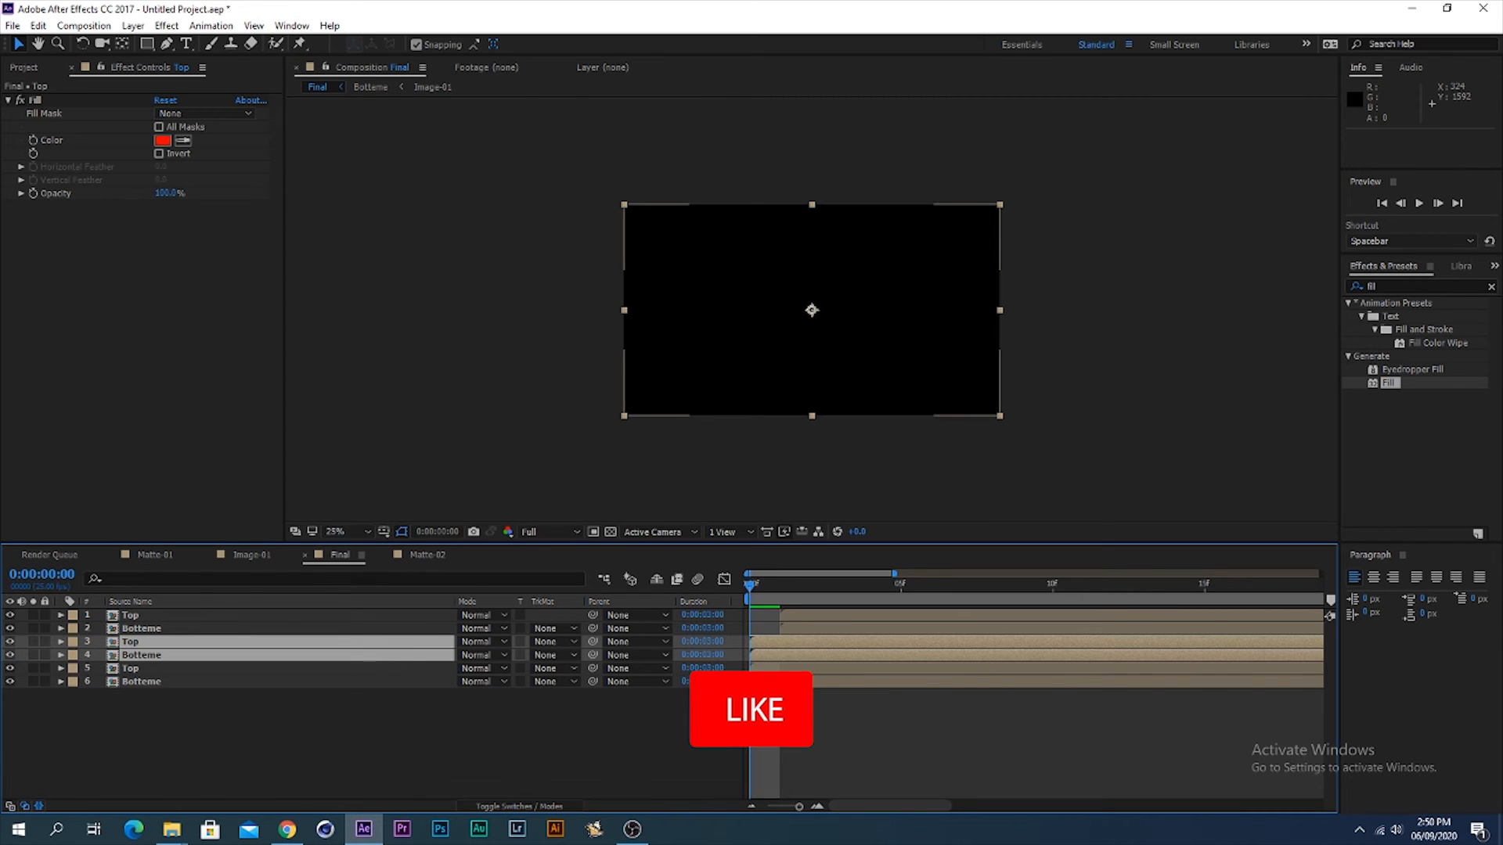
Step: Shift the middle Top and Botteme pair to start at 0:00:00:01 and the uppermost pair one frame after it
drag(782, 654, 805, 654)
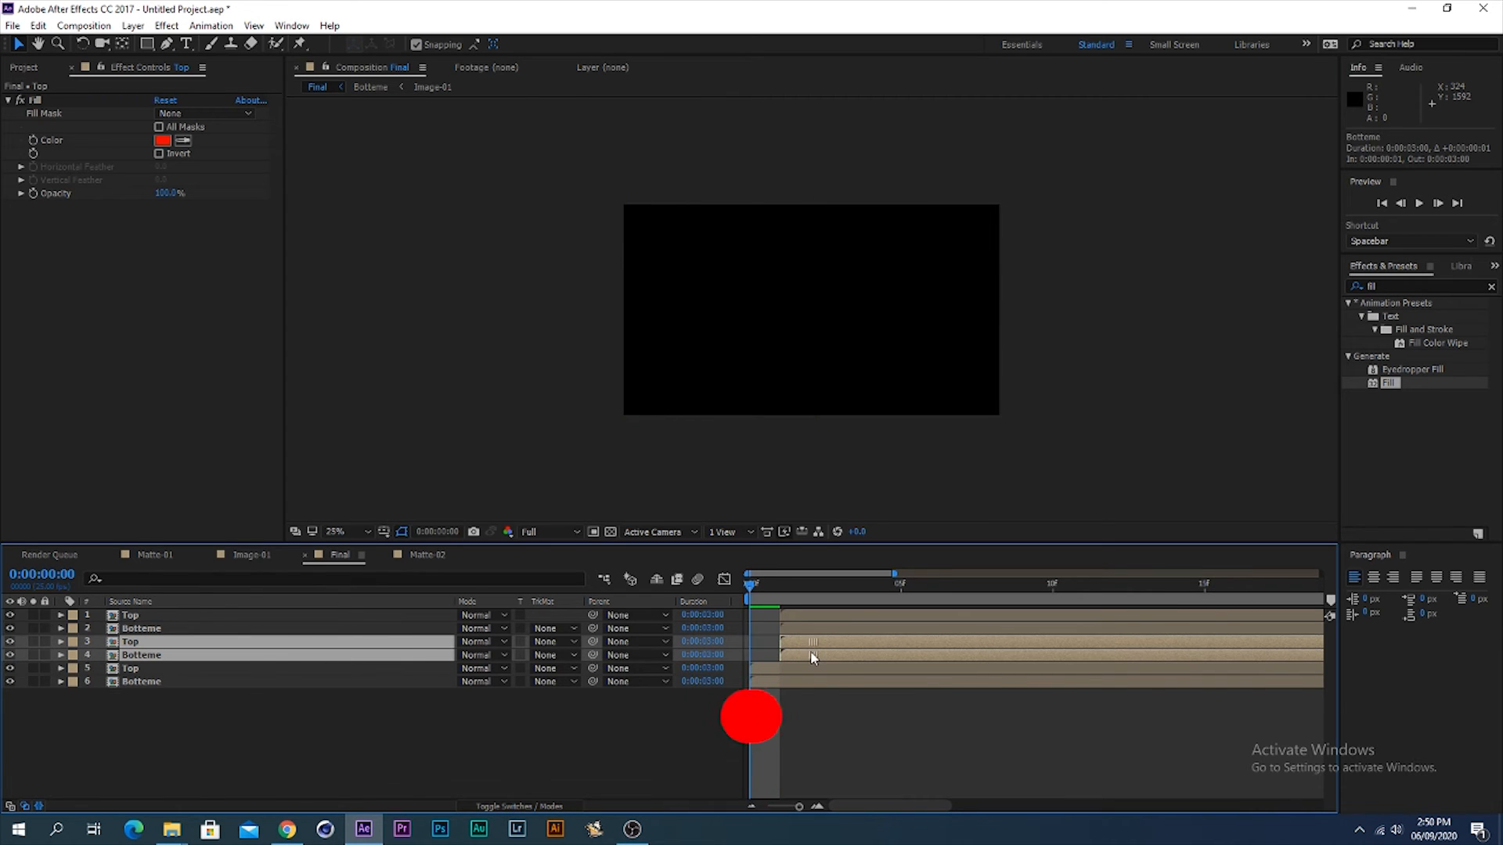
click(806, 617)
shift+click(807, 630)
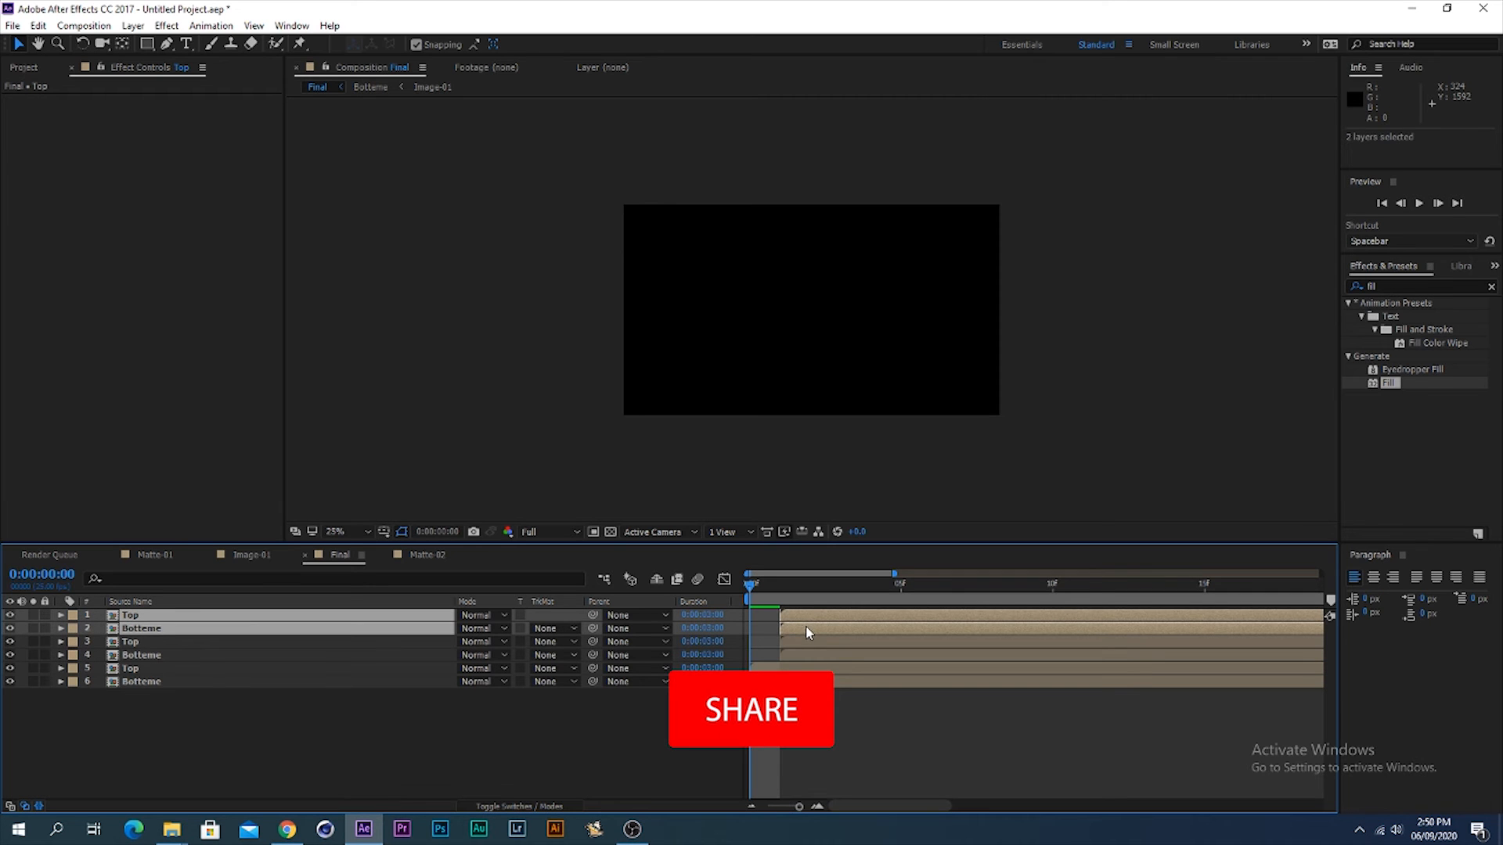
drag(805, 633, 820, 631)
Step: Set the Fill colour of the middle Top and Botteme layers to white
click(803, 642)
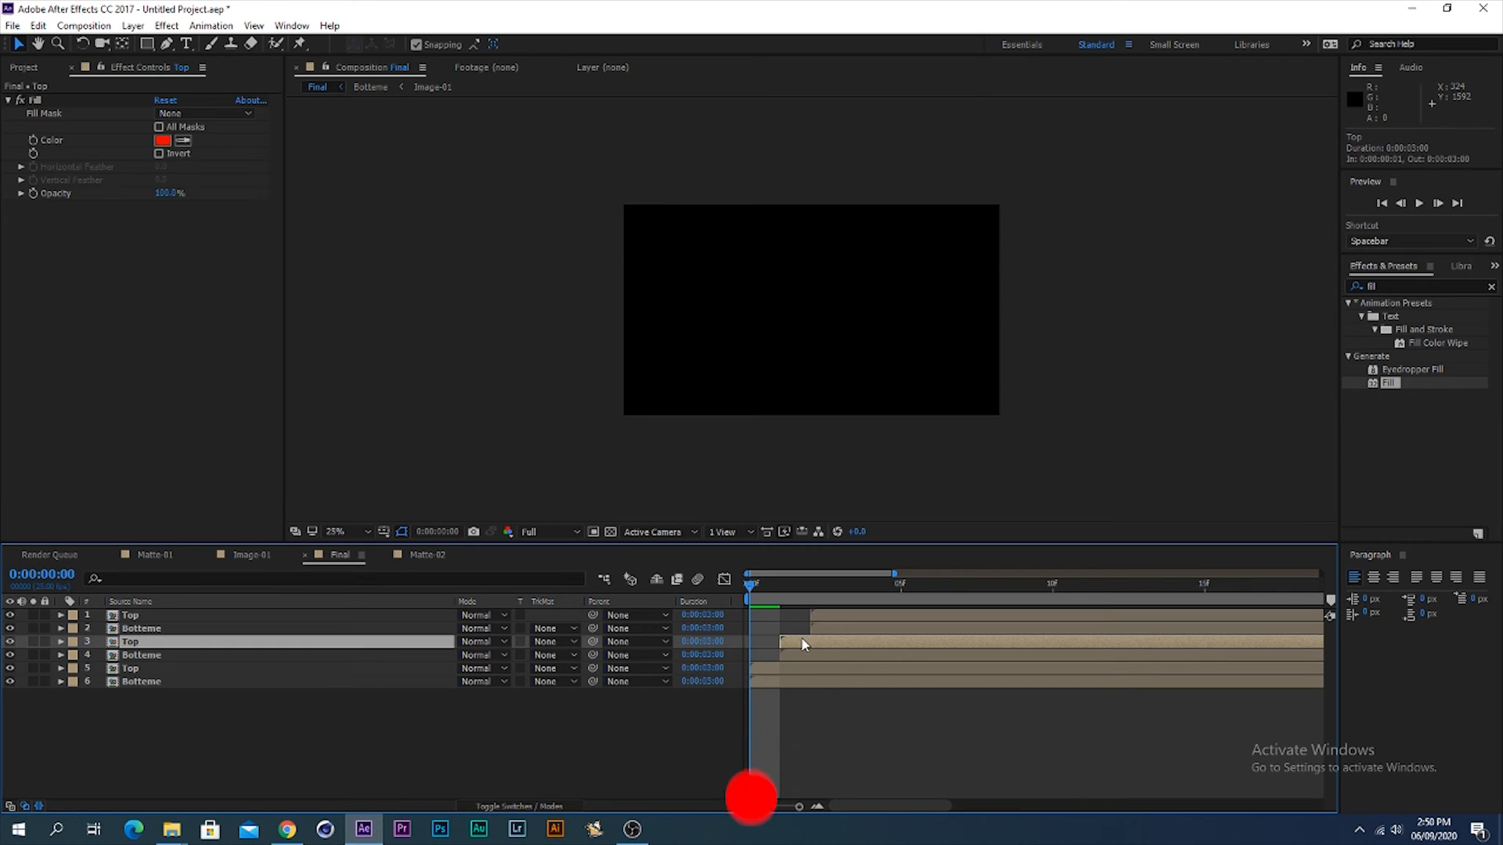
click(162, 140)
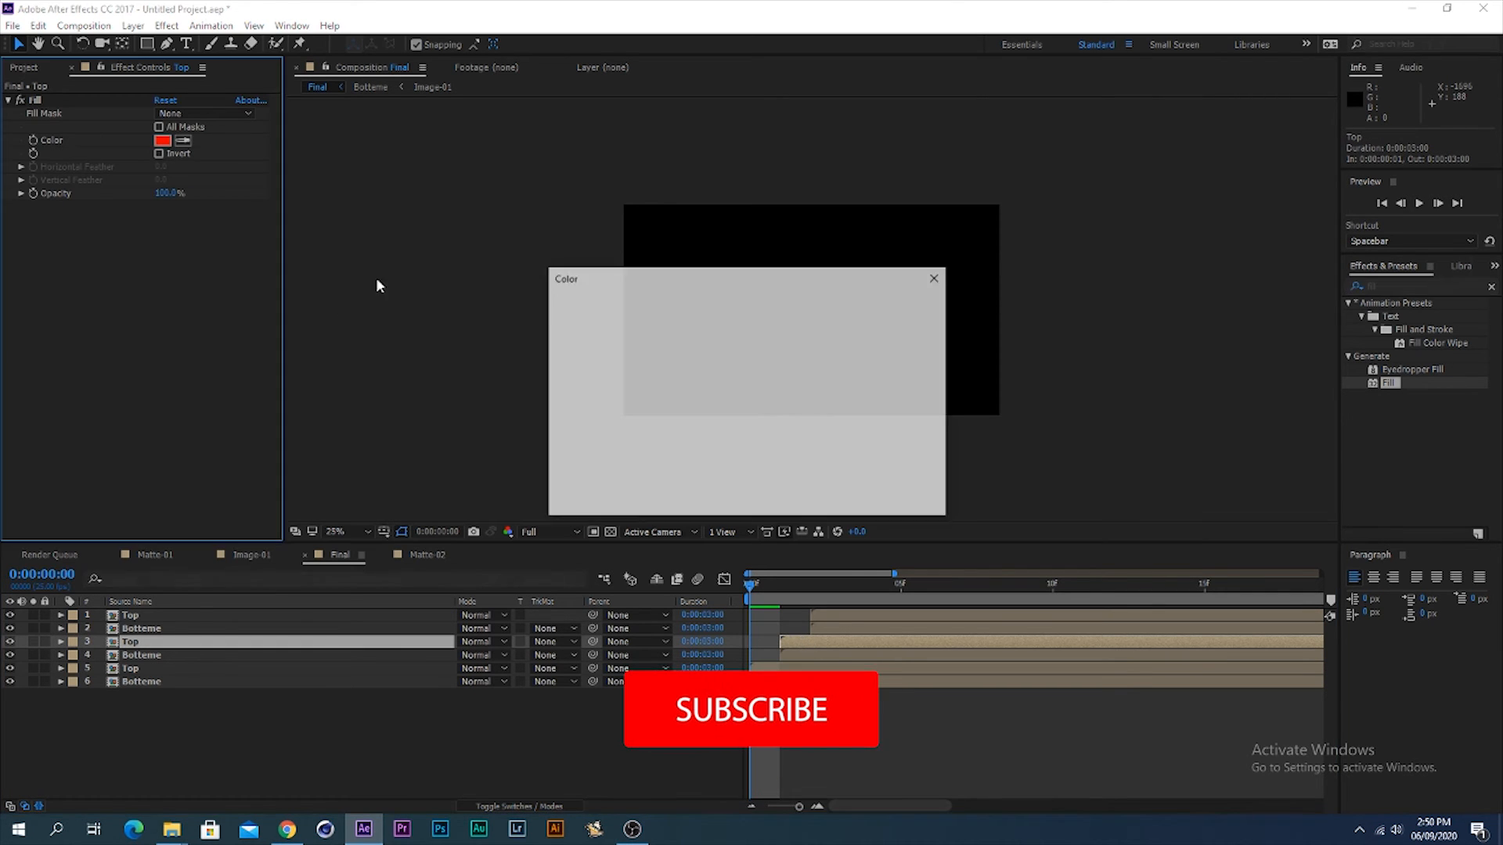
drag(633, 344, 509, 279)
click(901, 307)
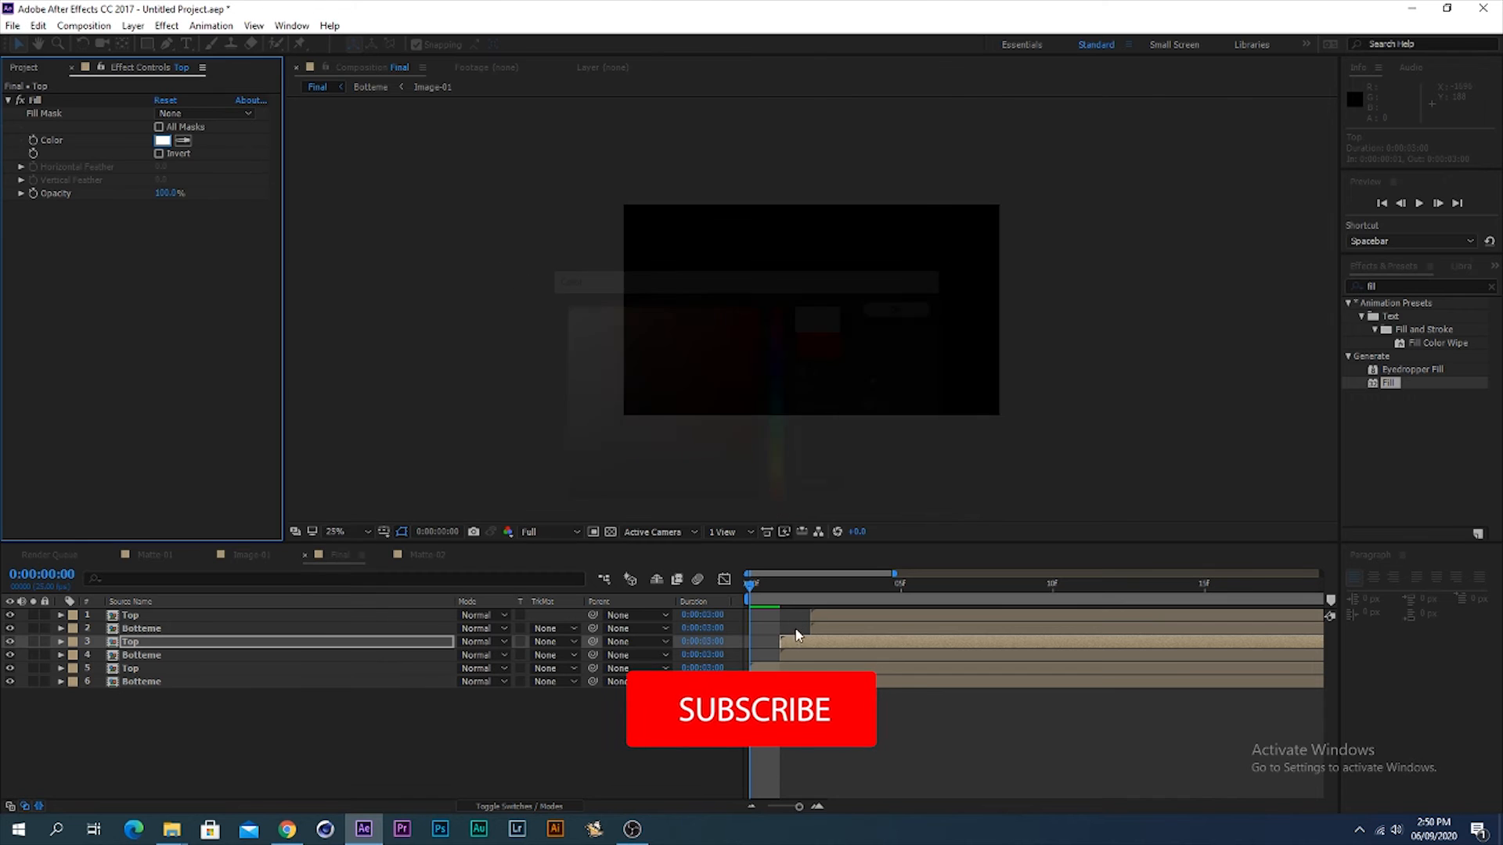
click(797, 655)
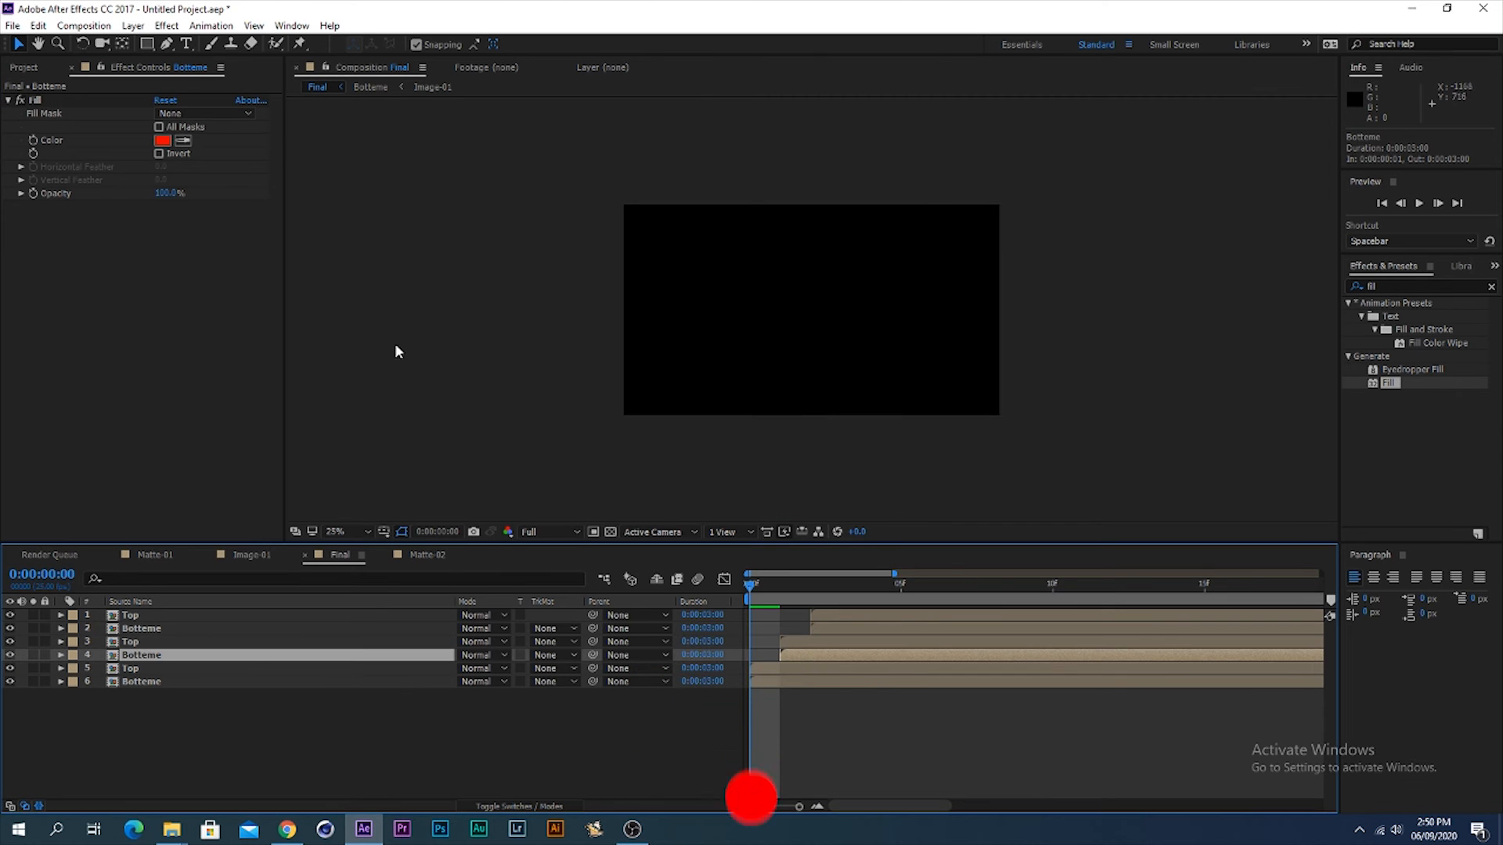
click(162, 140)
drag(626, 337, 480, 262)
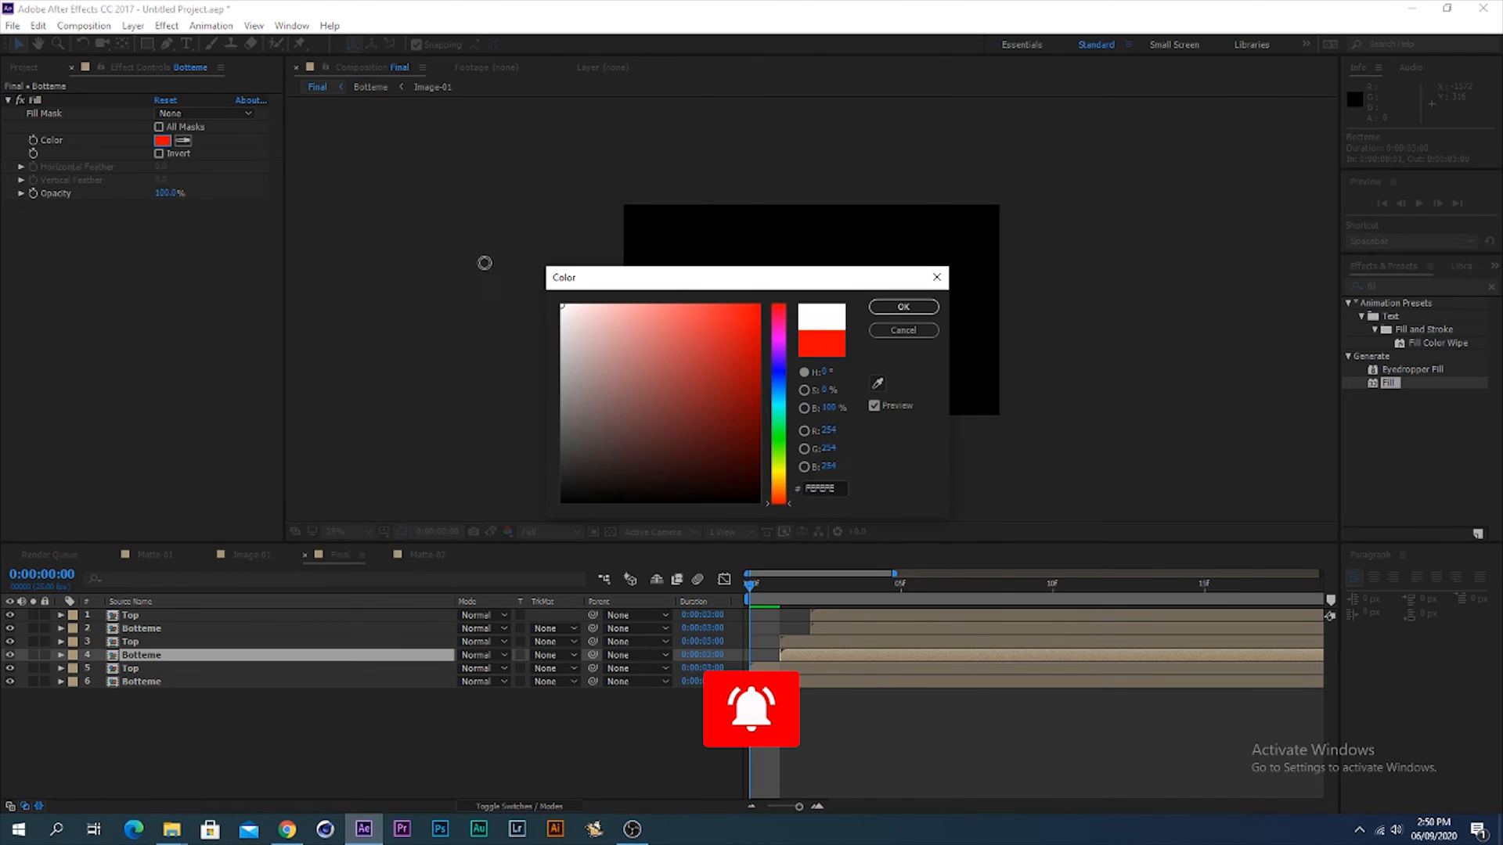
click(904, 308)
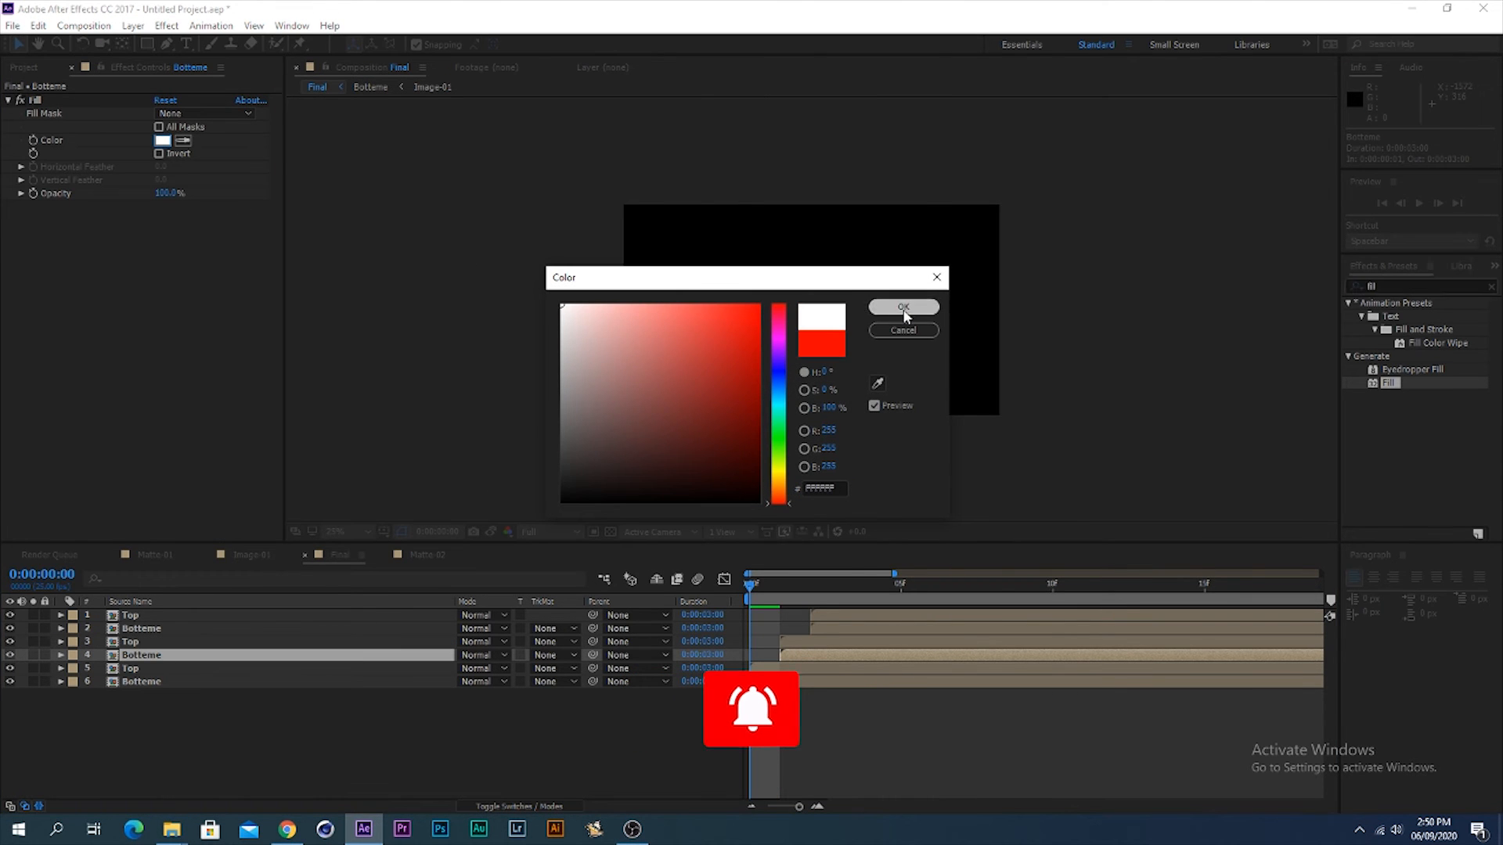
Step: Play back the Final composition from the start to check the staggered, coloured reveal
click(822, 717)
click(15, 69)
click(822, 718)
key(space)
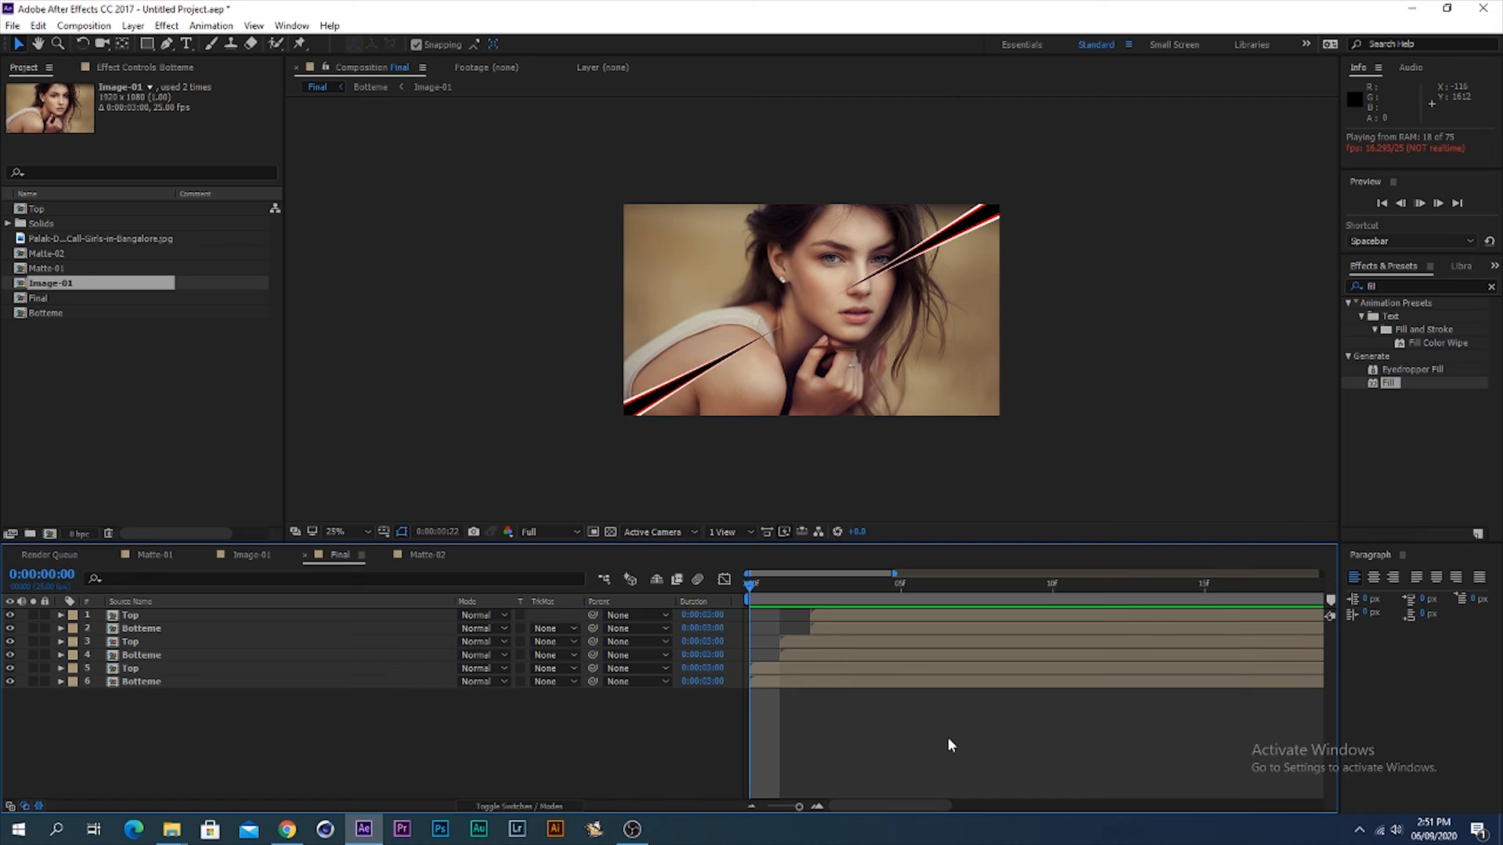
key(minus)
key(minus)
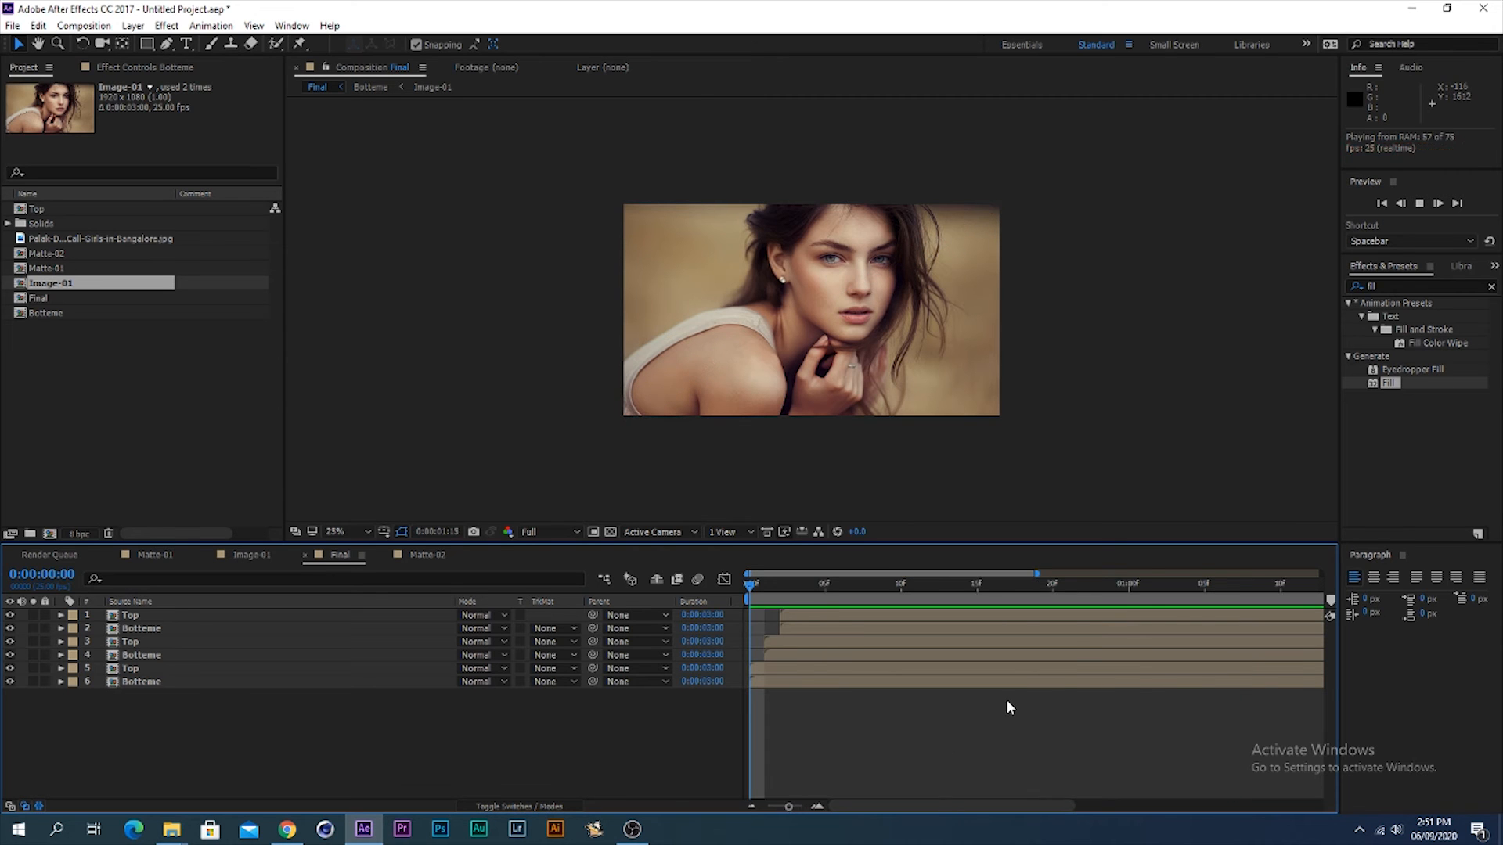
key(space)
Step: End the work area at 0:00:01:06 and preview the shortened reveal
drag(997, 584, 984, 583)
key(n)
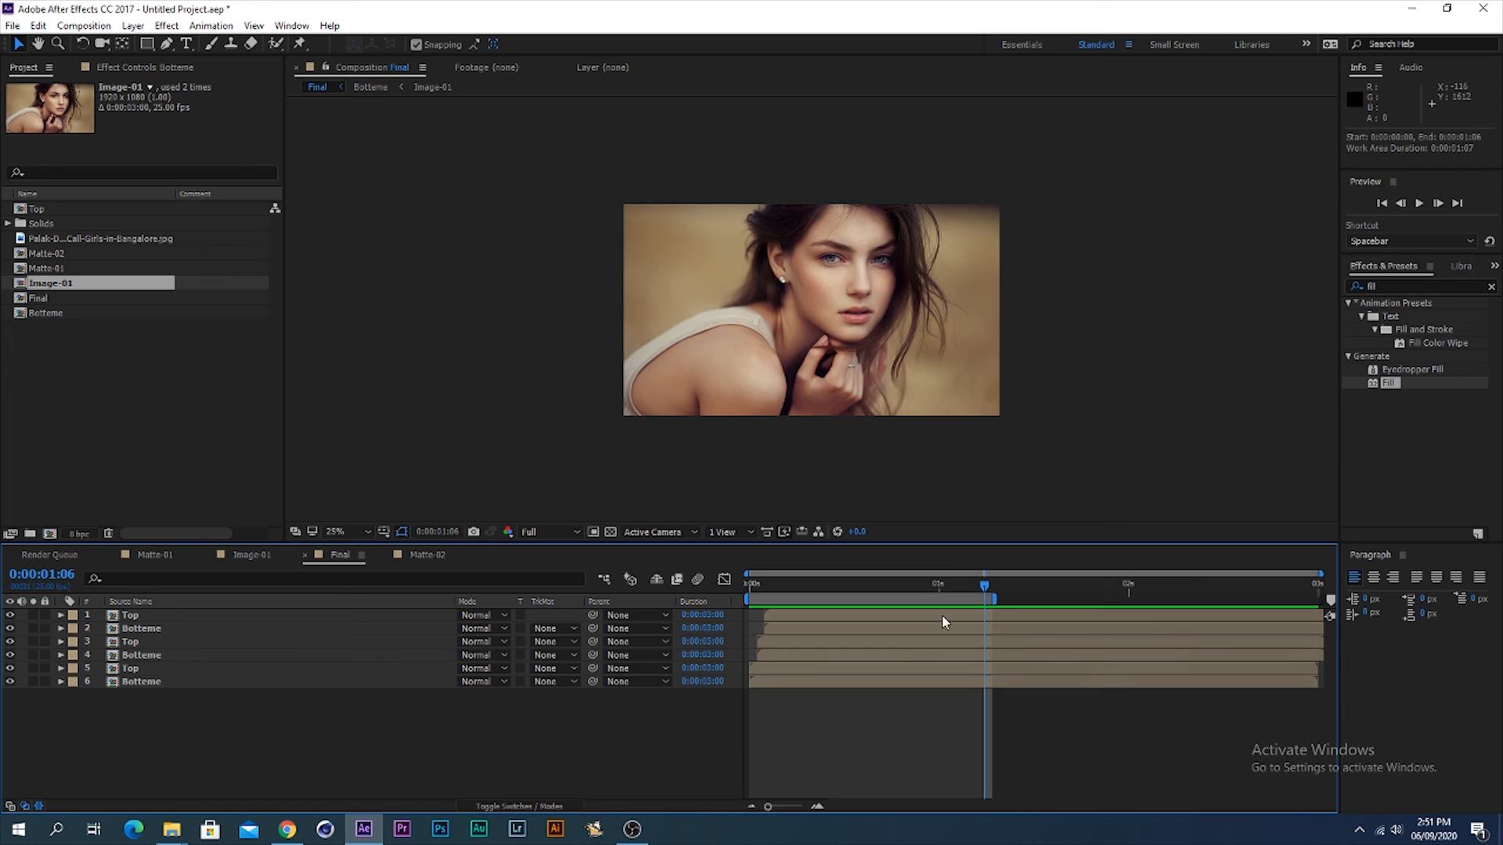
key(space)
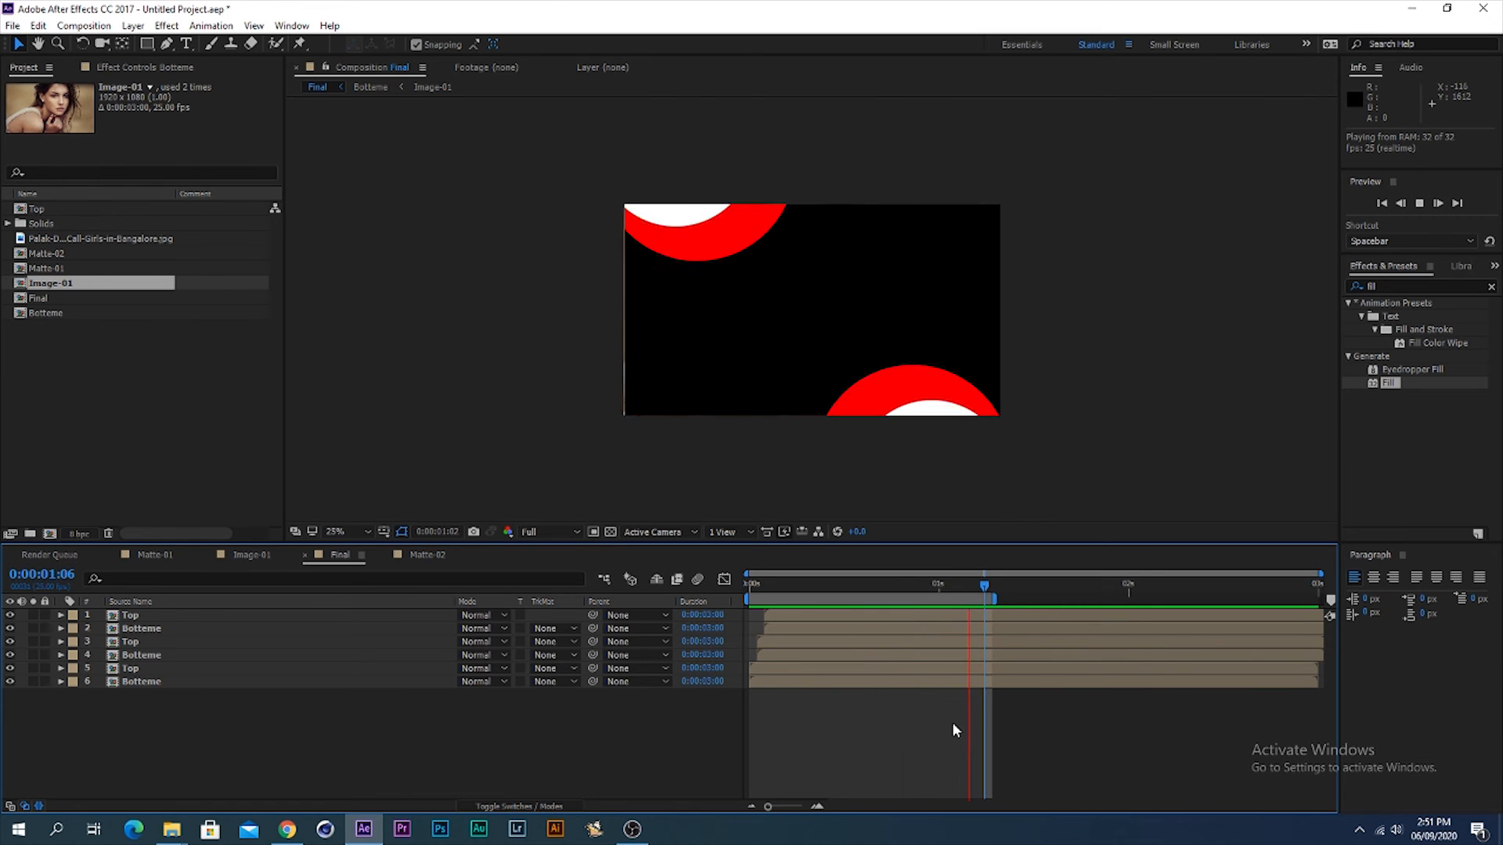
click(942, 598)
drag(943, 598, 787, 603)
key(space)
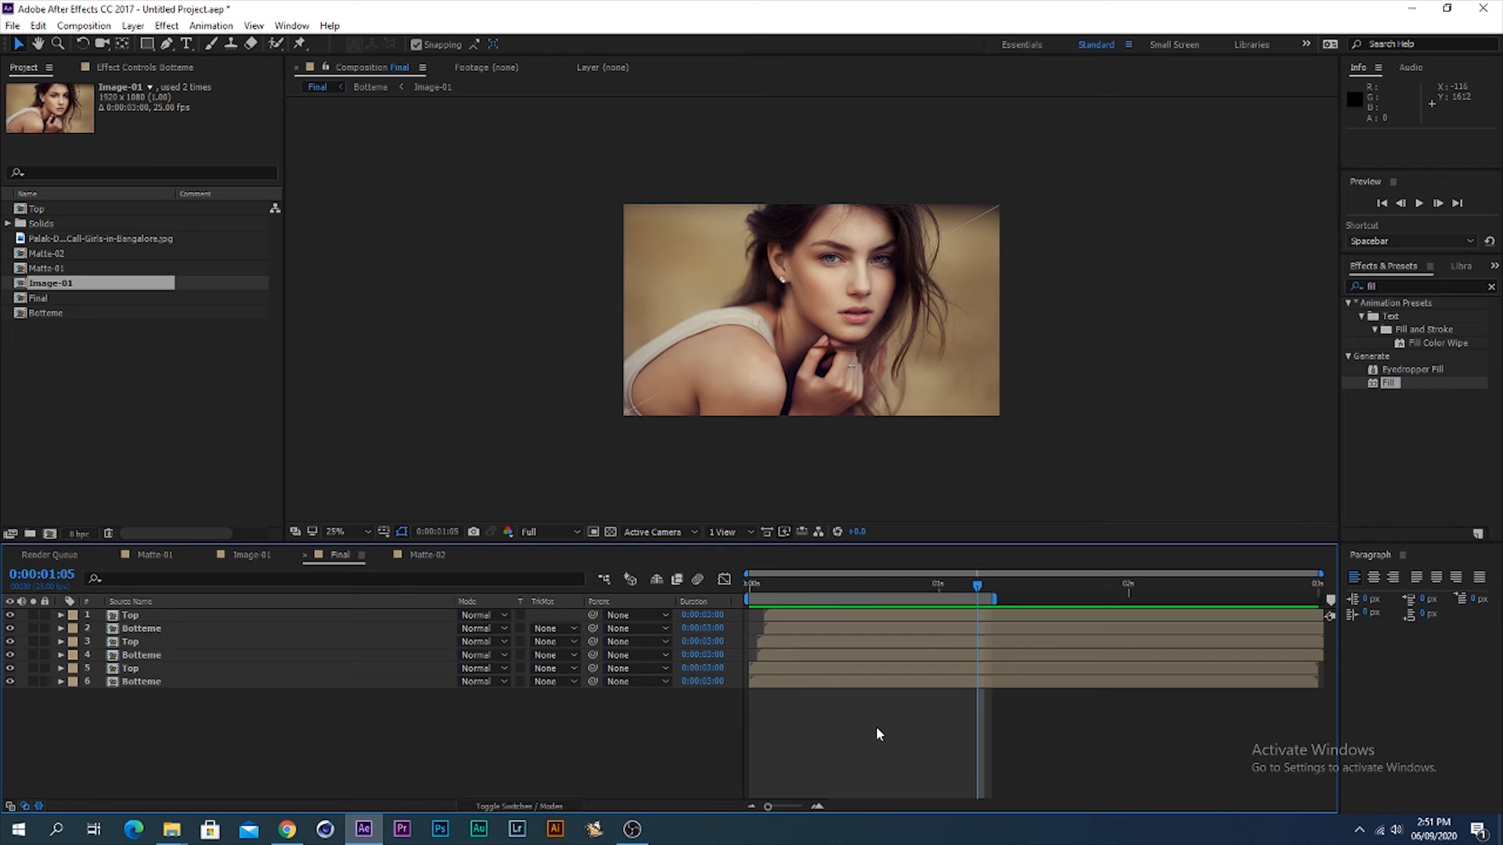
Step: Import the Free Light Leaks 4K (3840x2160).mp4 footage and place it as the uppermost layer of the Final composition
click(113, 408)
double_click(73, 401)
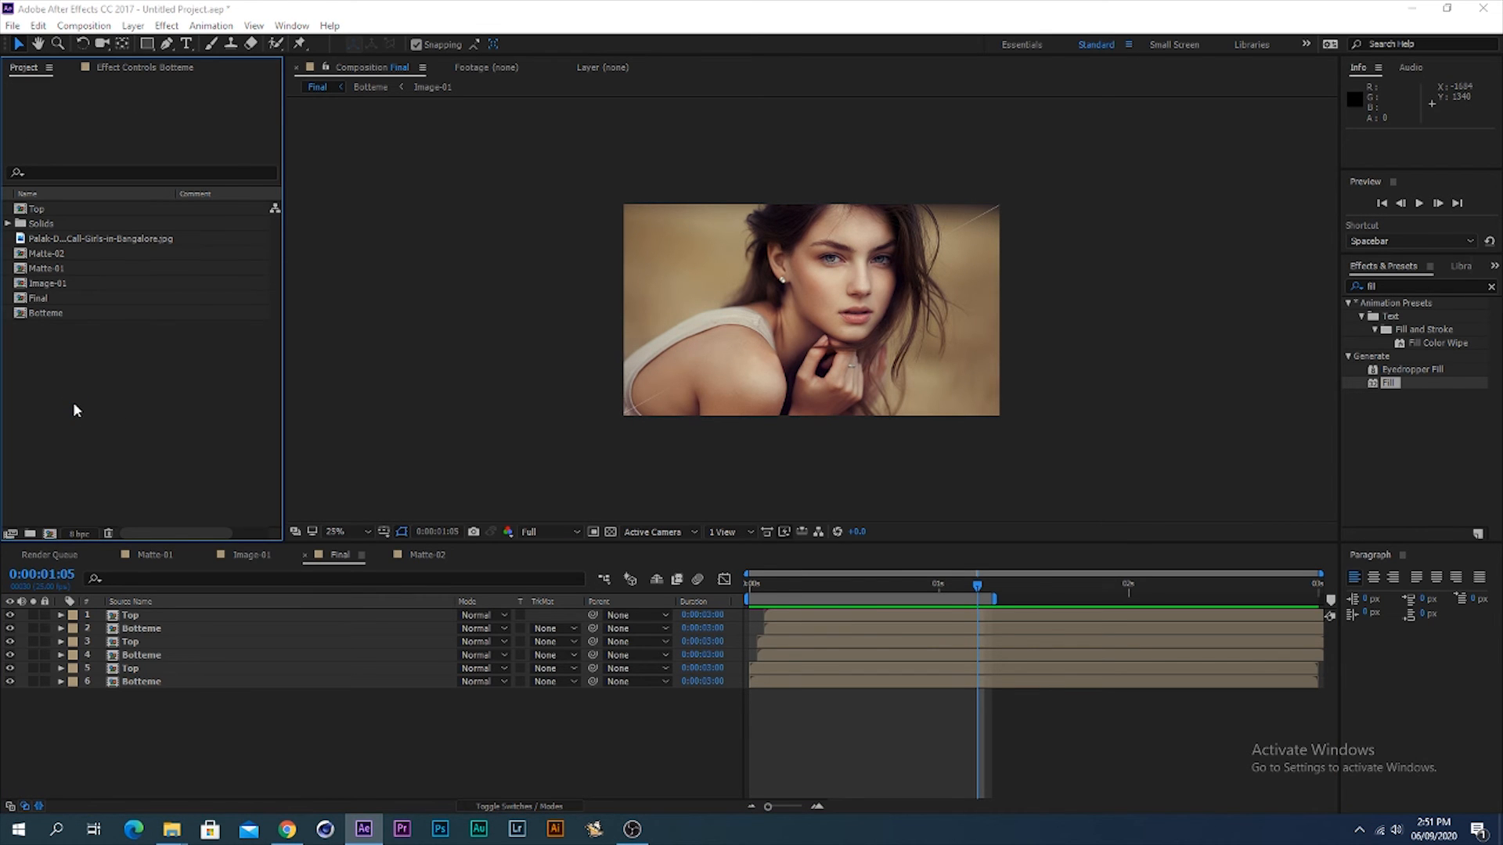
double_click(173, 295)
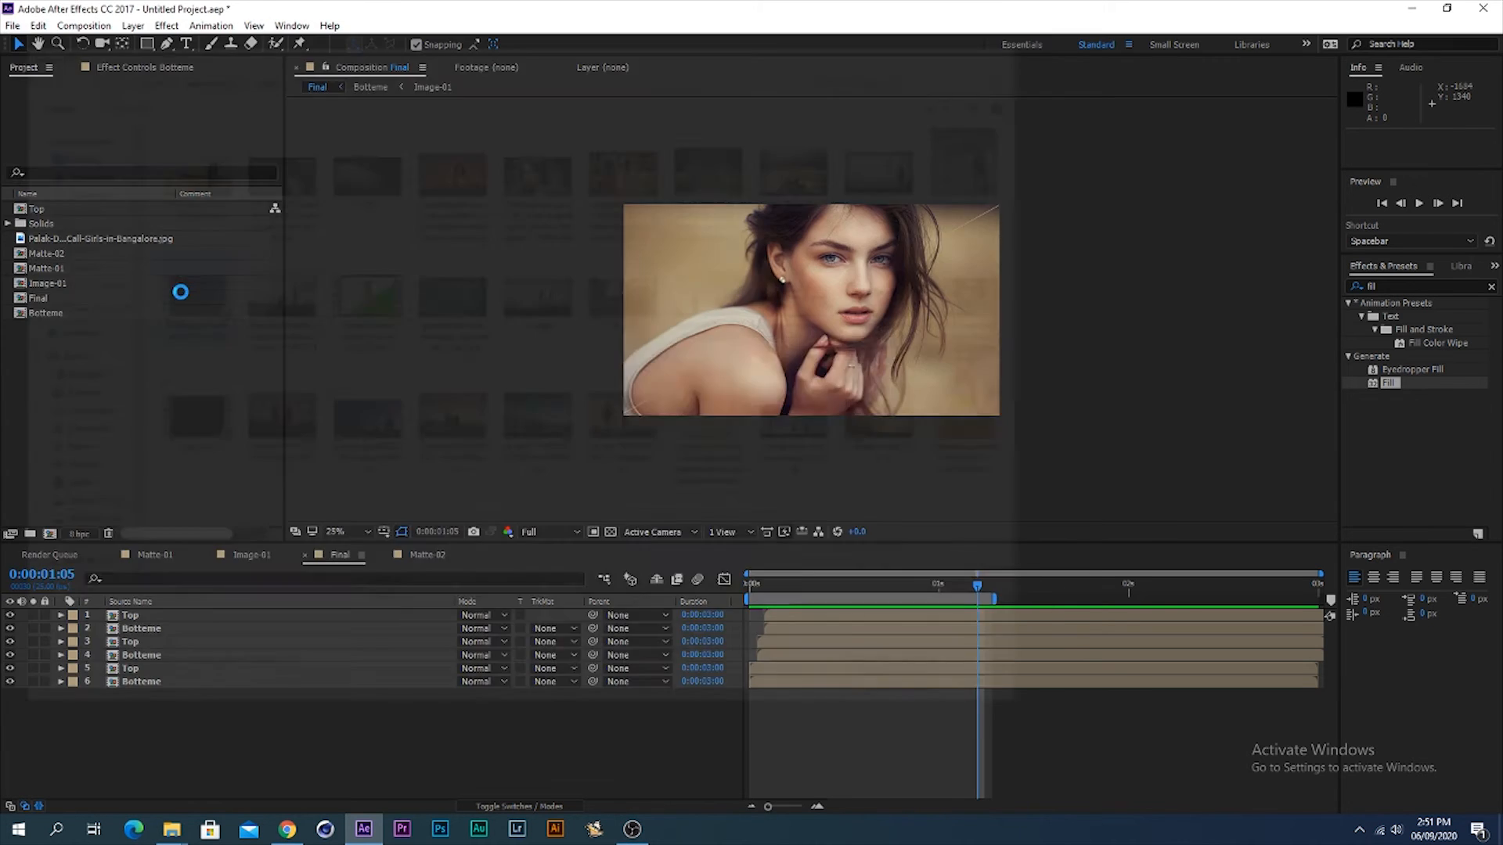
drag(76, 298, 180, 610)
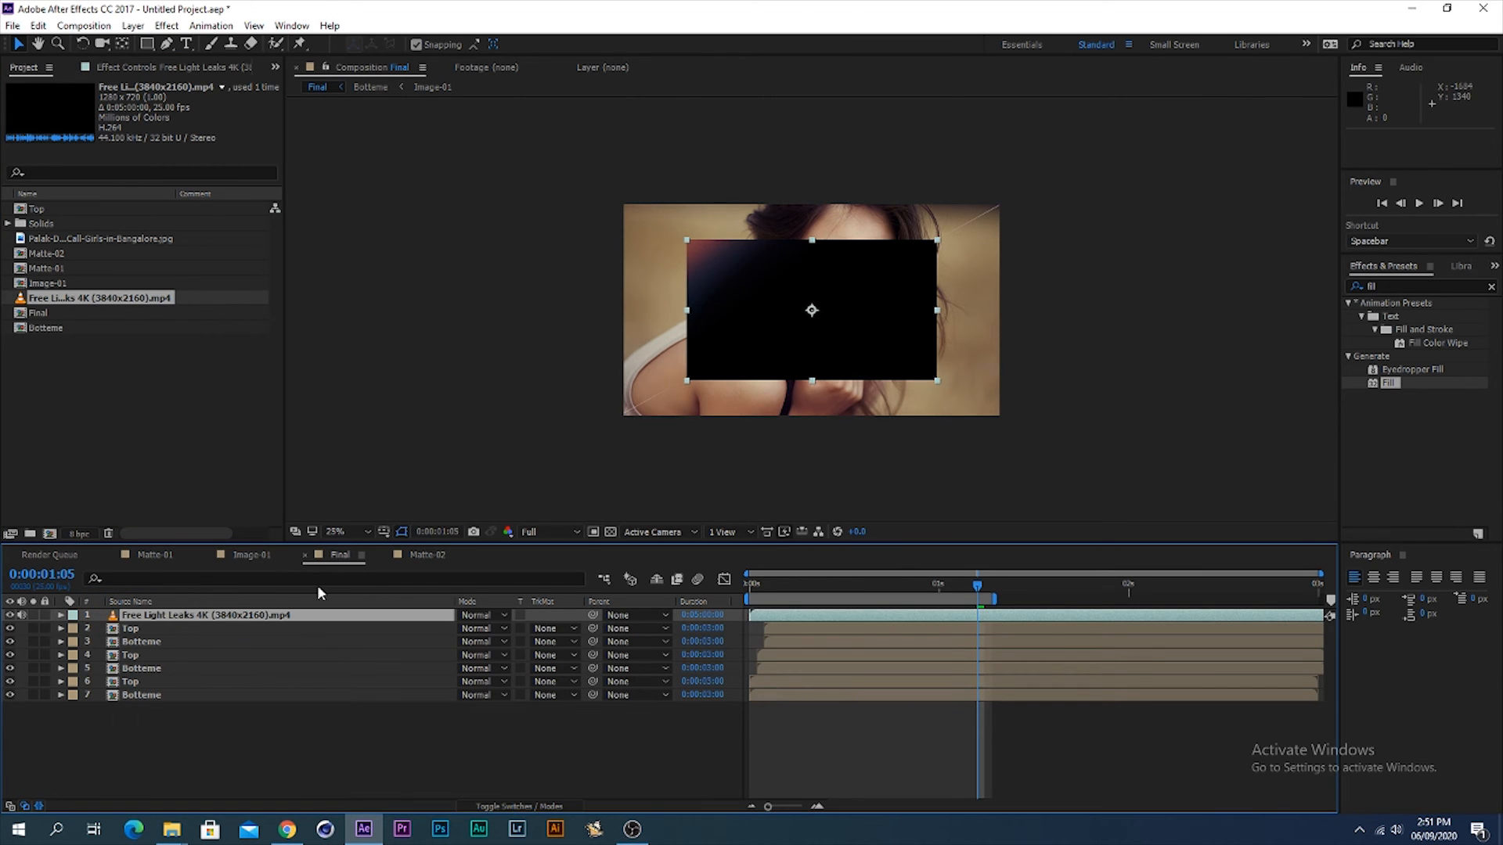
Step: Fit the light leaks layer to the composition and set its blending mode to Screen
right_click(786, 309)
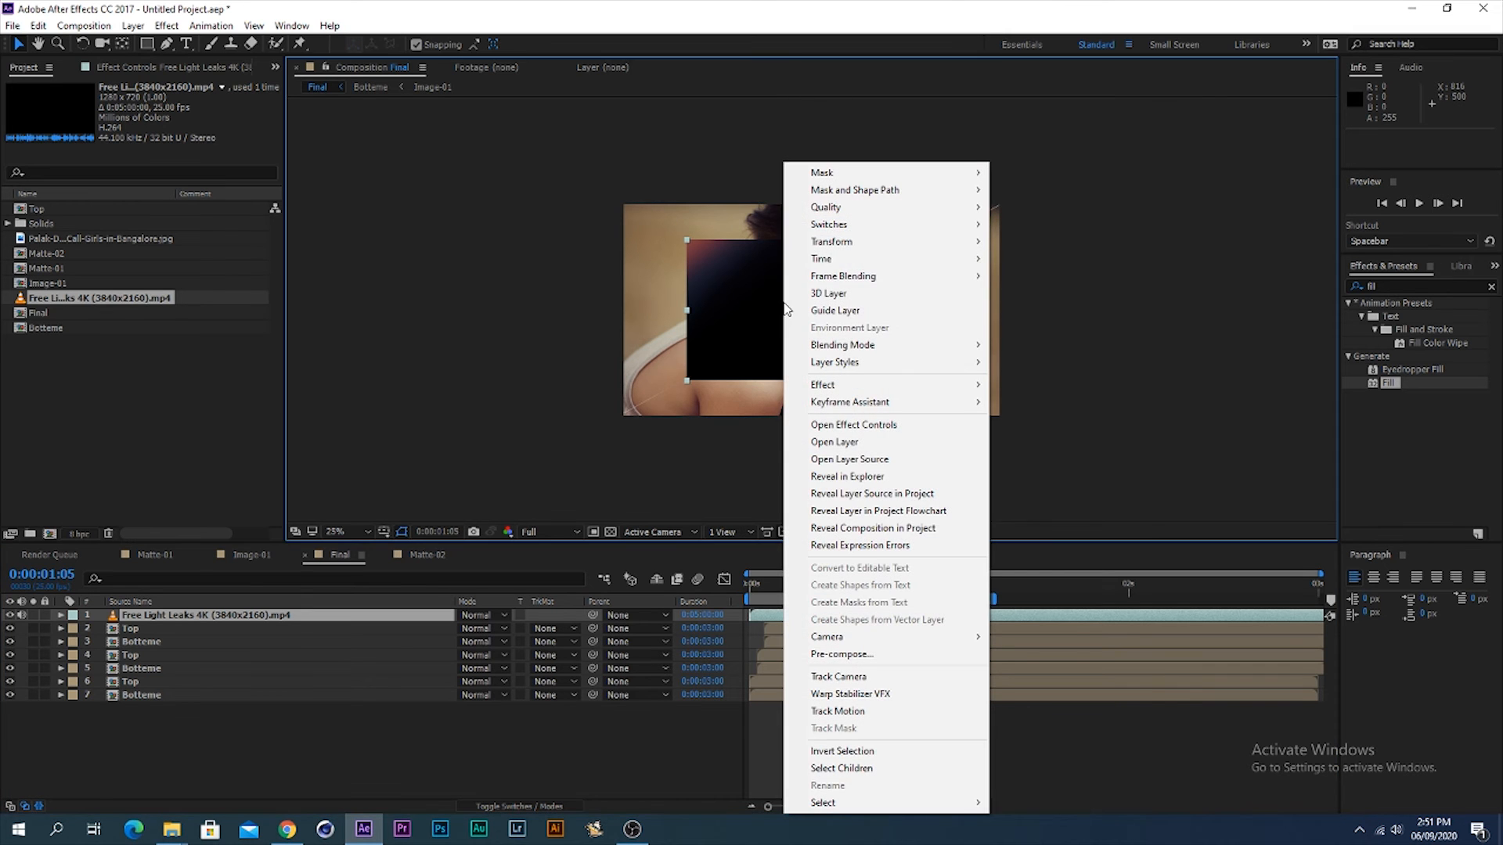
mouse_move(842, 246)
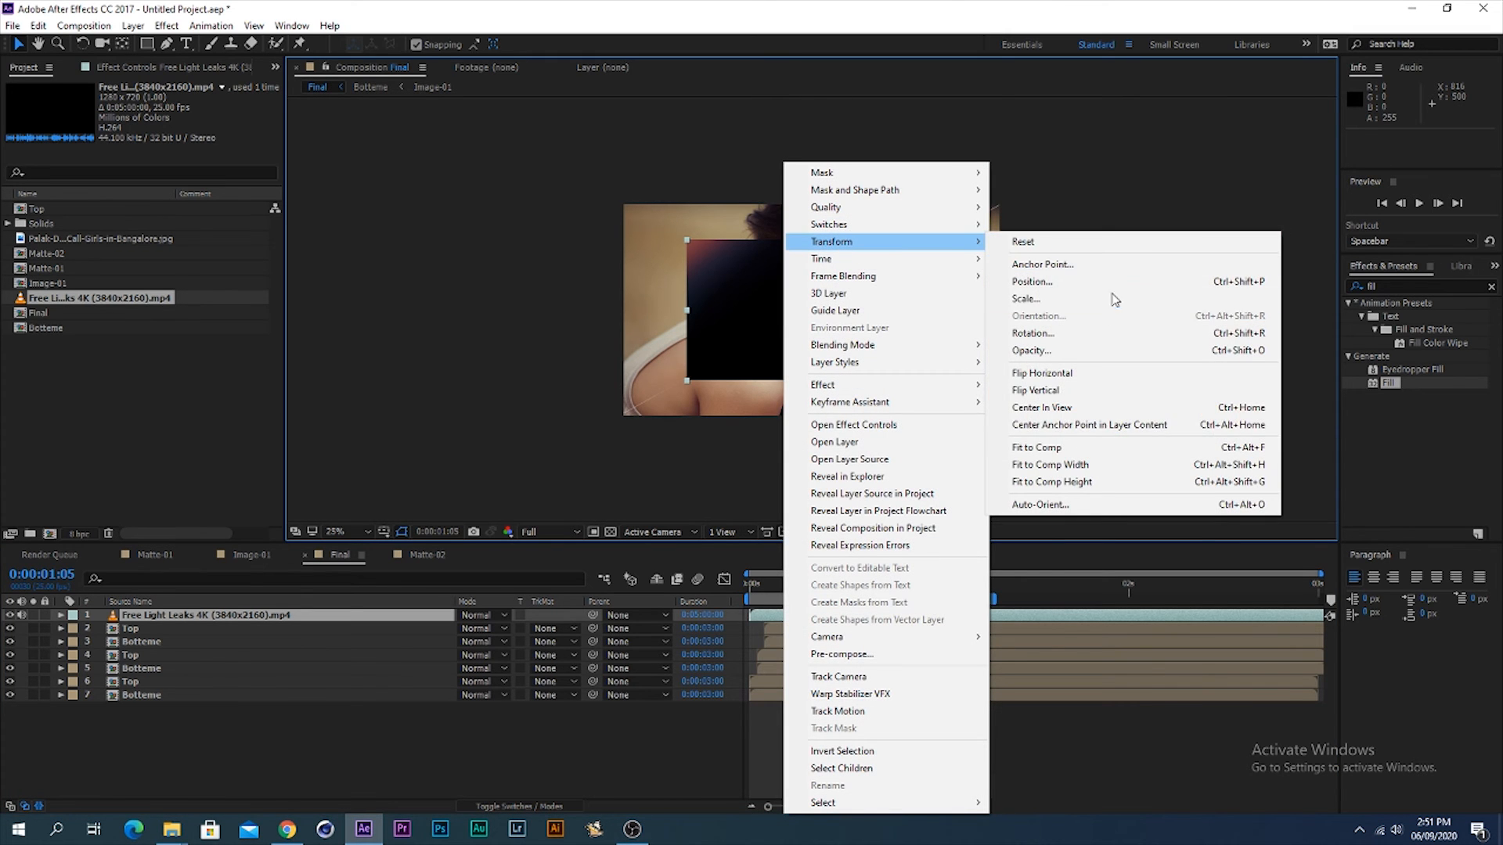
click(1051, 443)
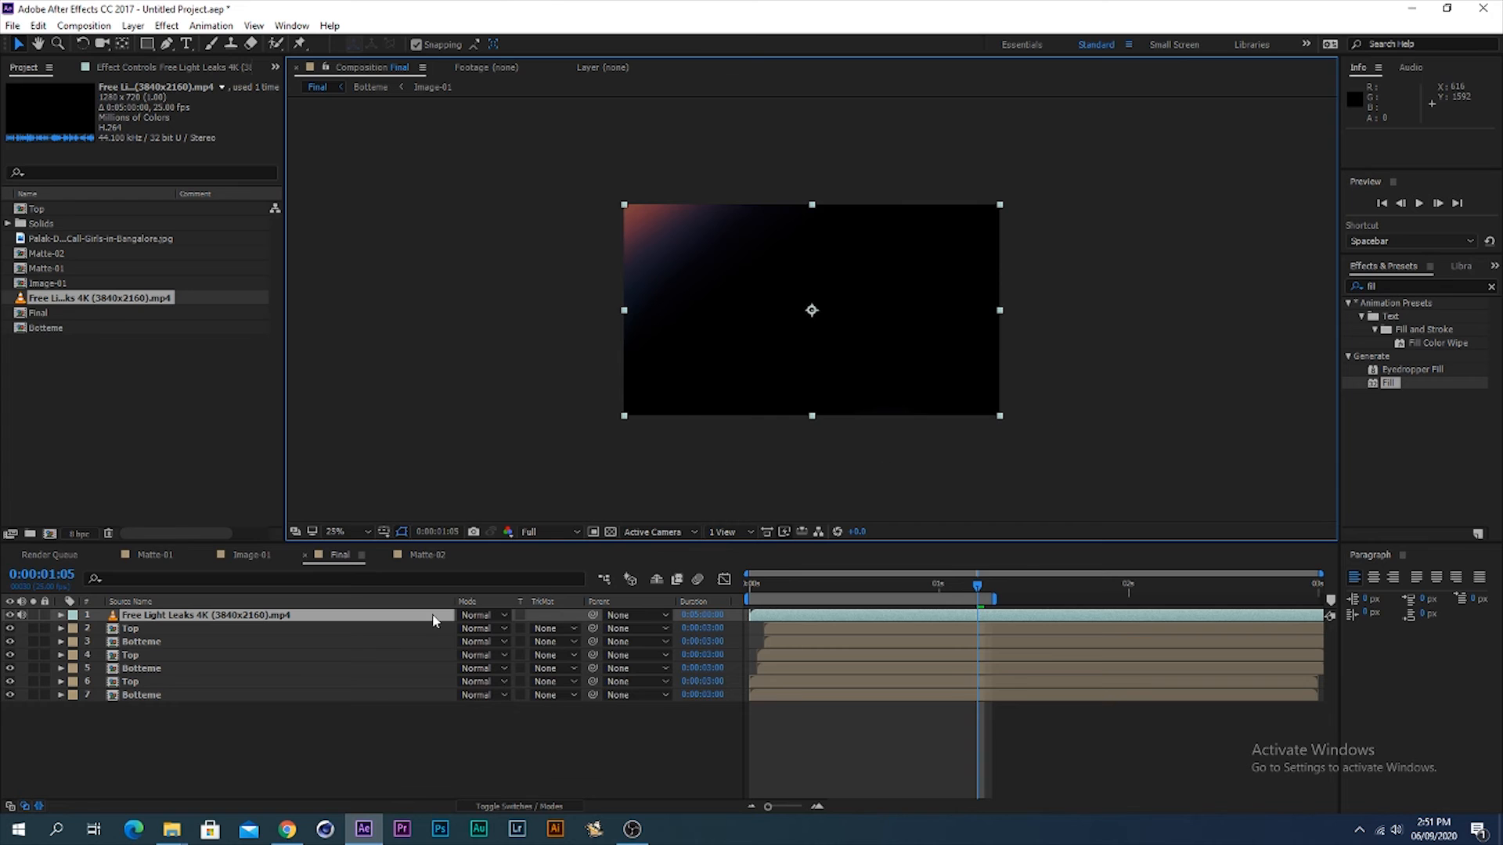
click(490, 615)
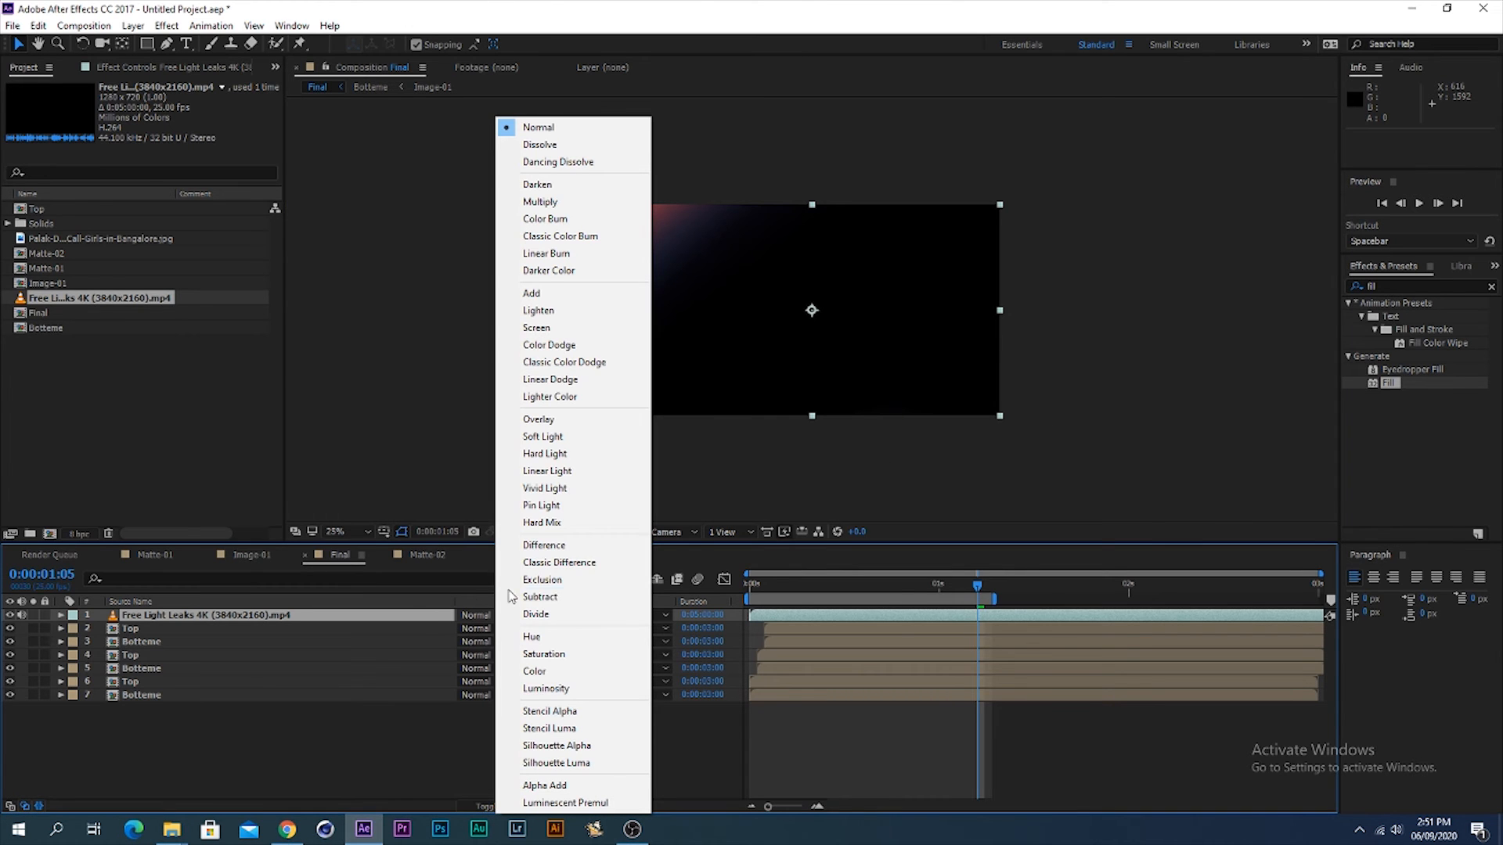
click(536, 328)
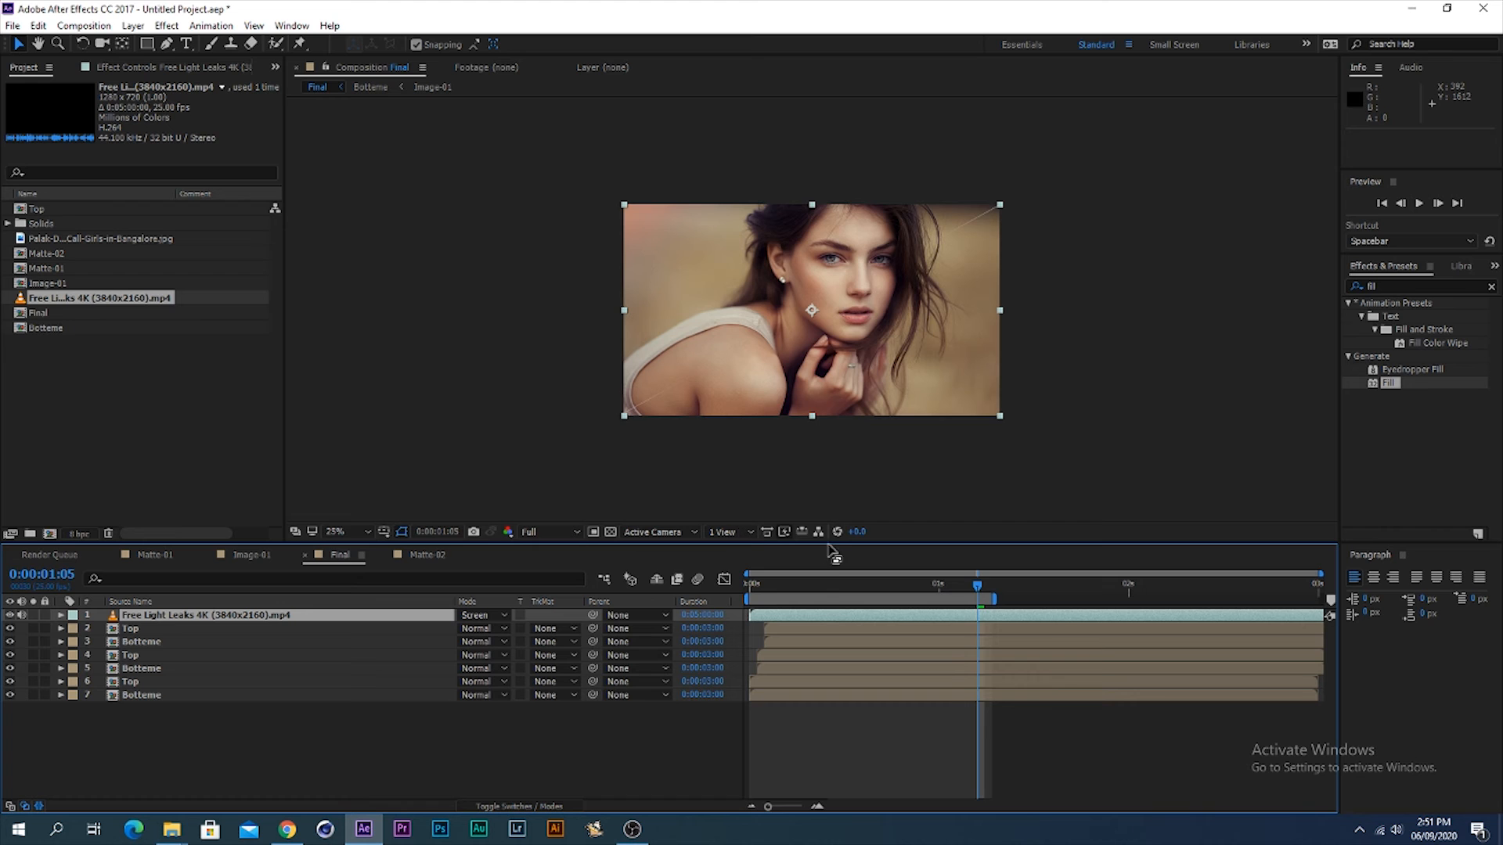
Step: Slide the light leaks layer earlier in time and preview the composition from the first frame
drag(1047, 624, 811, 586)
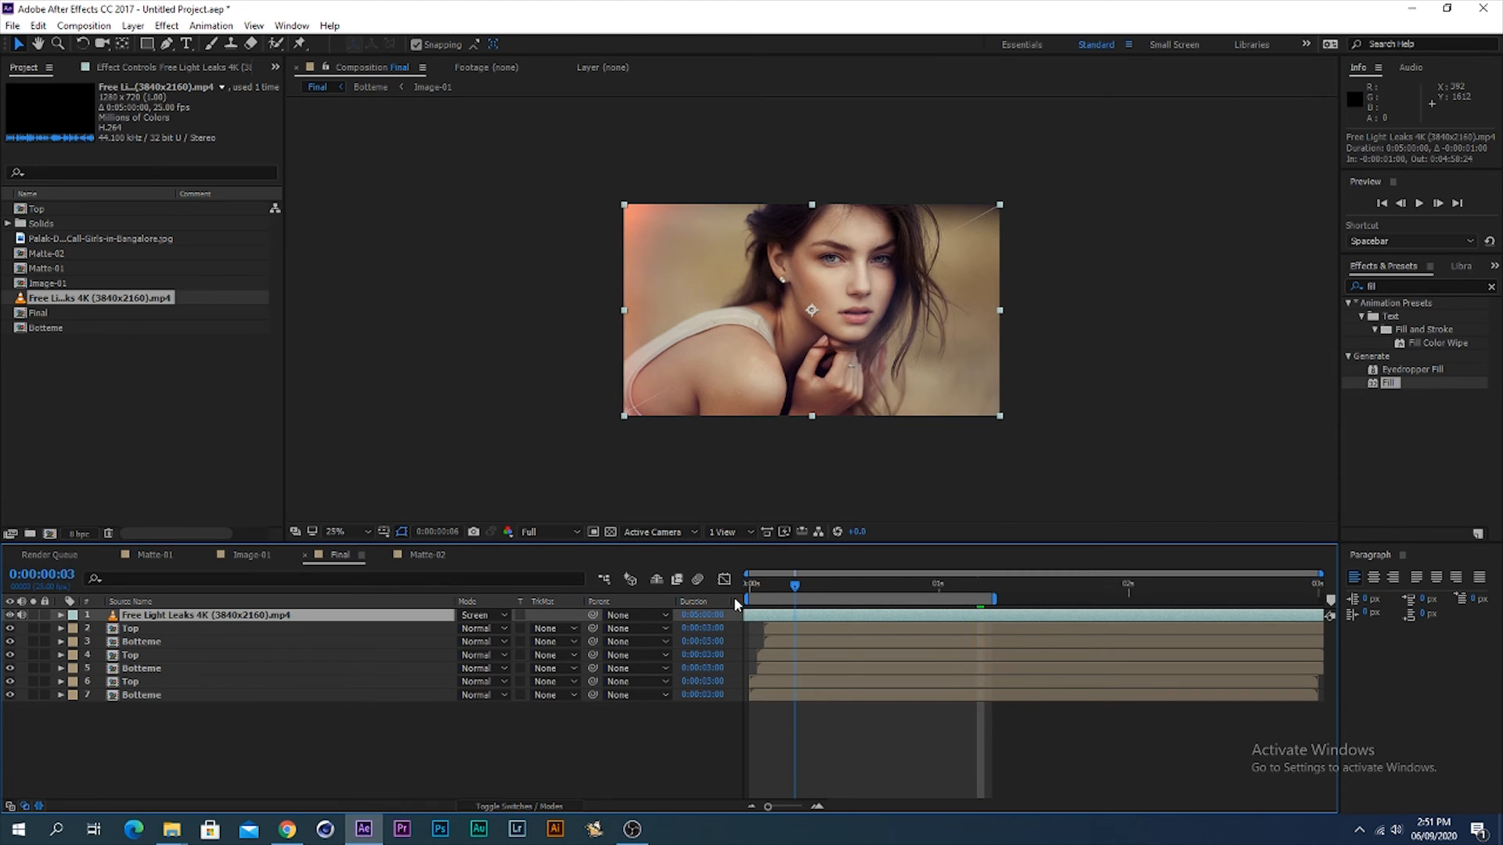
key(space)
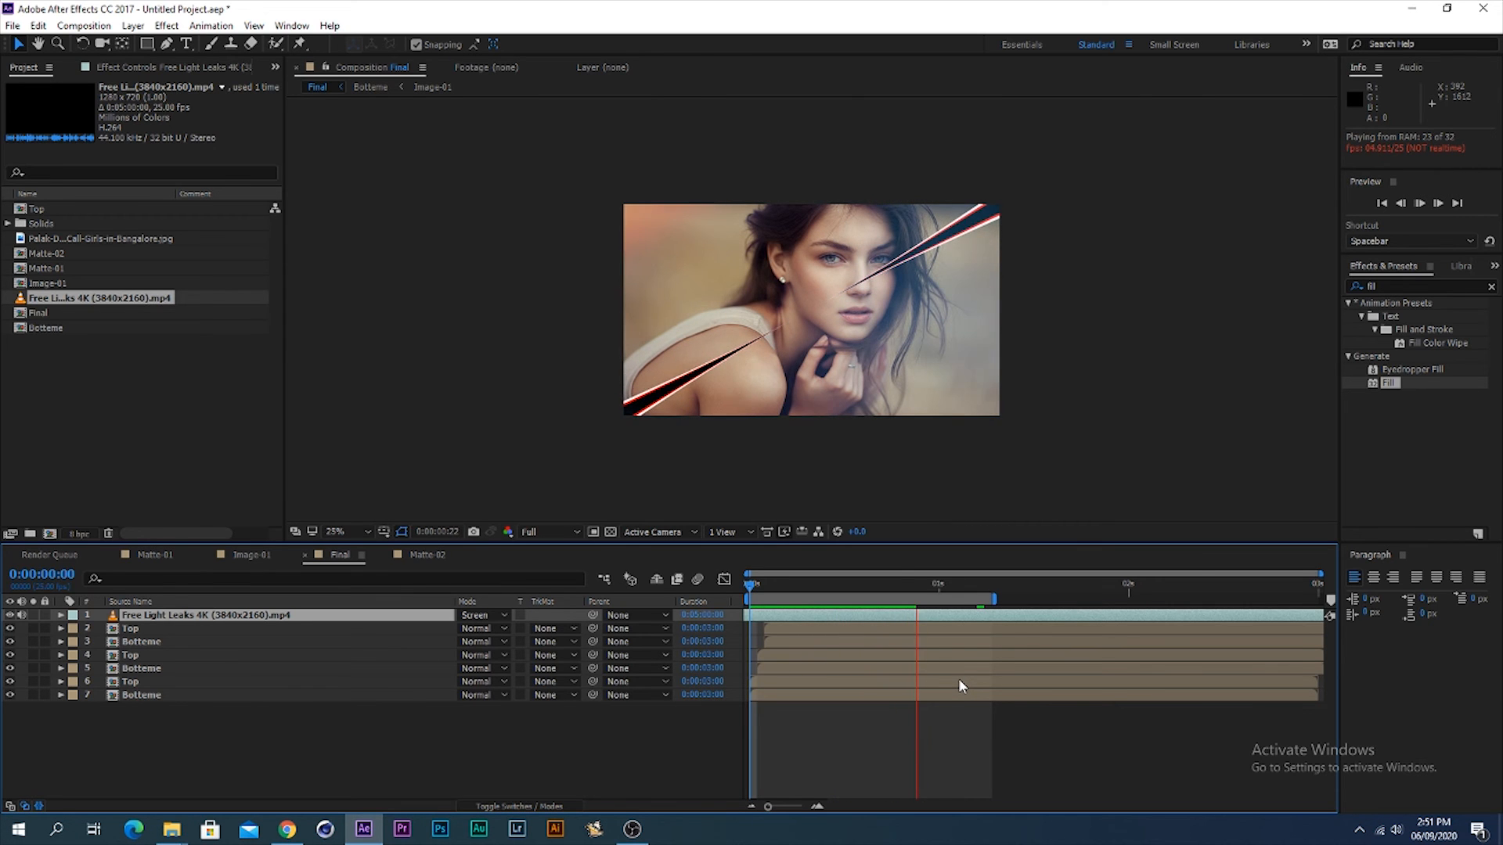
key(space)
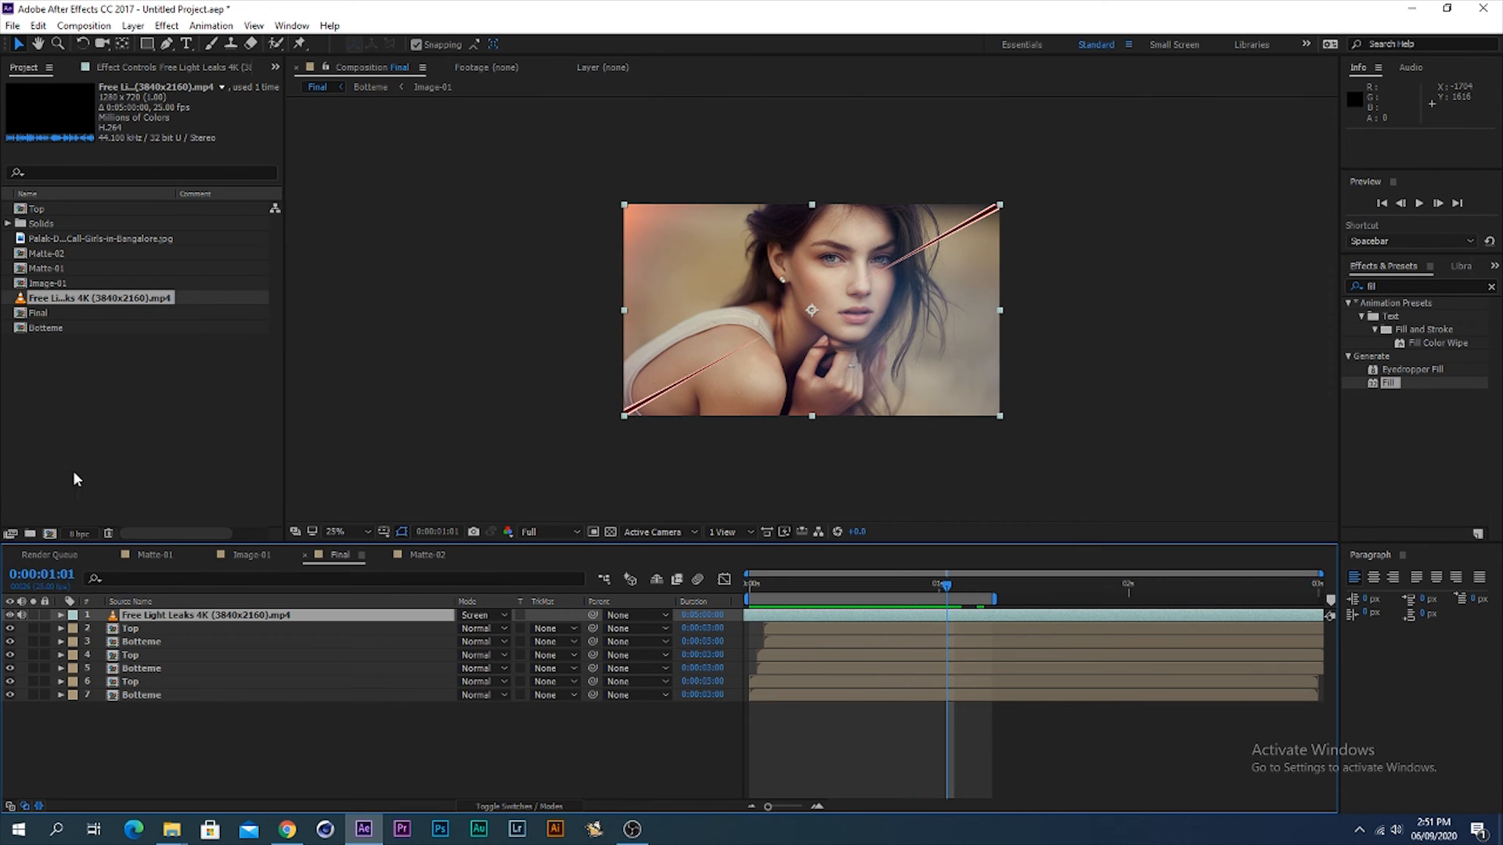
Step: Import the particles.mp4 footage from the 02 images folder into the project
click(92, 389)
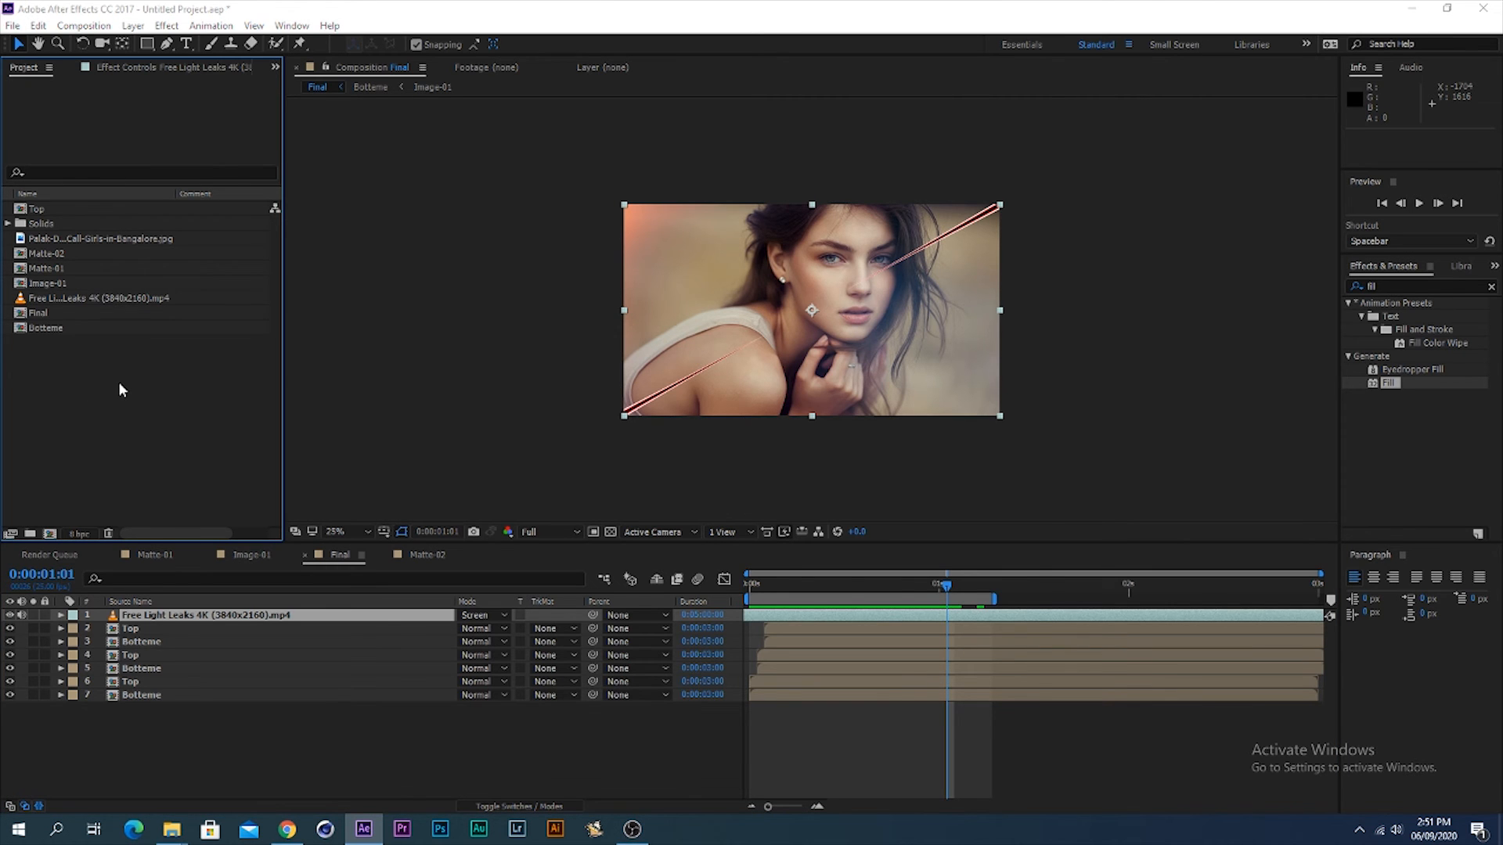
double_click(119, 382)
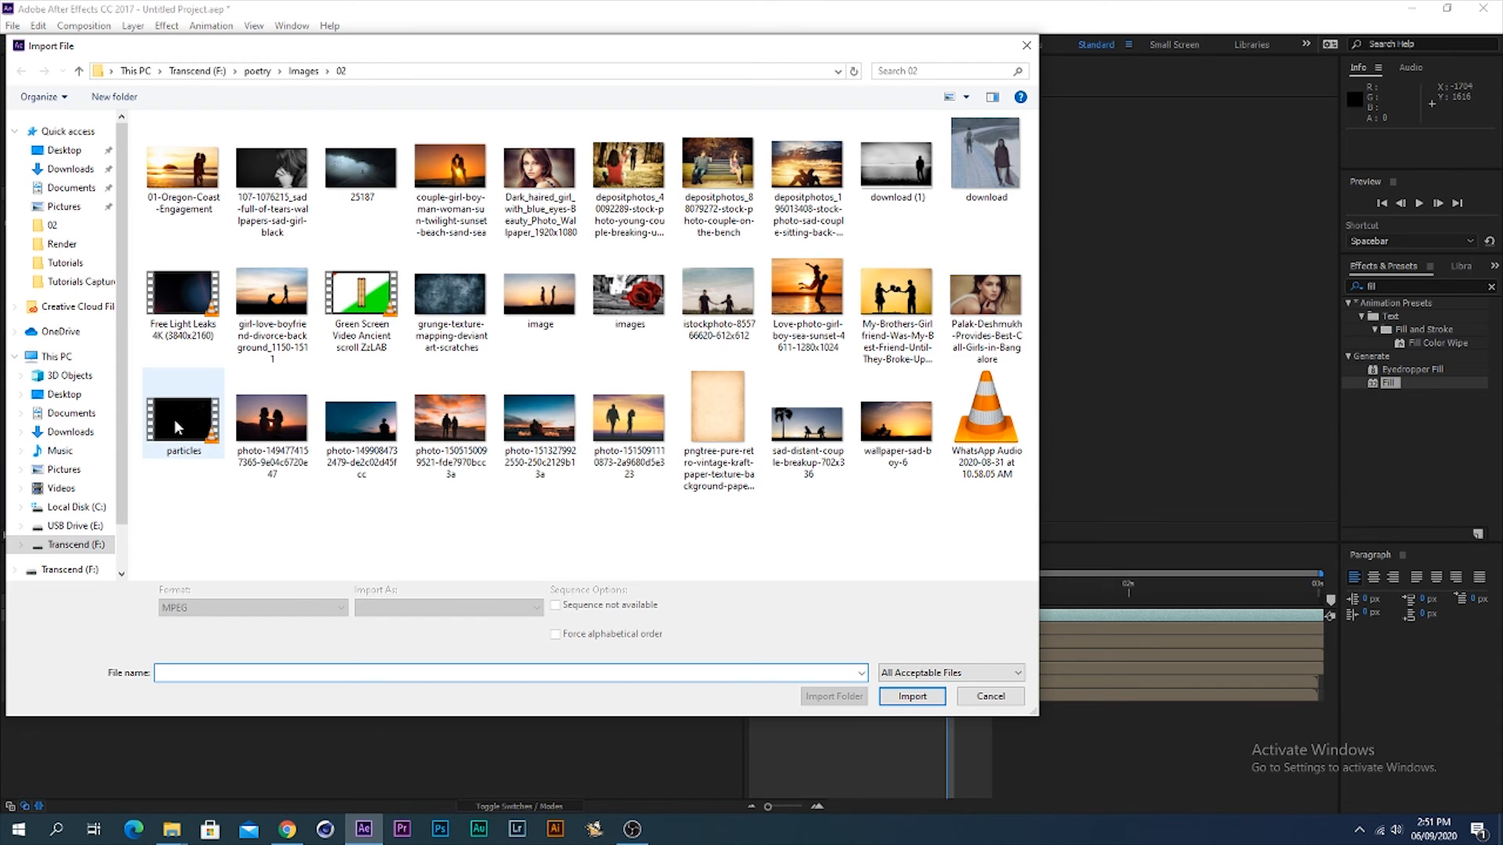
double_click(174, 420)
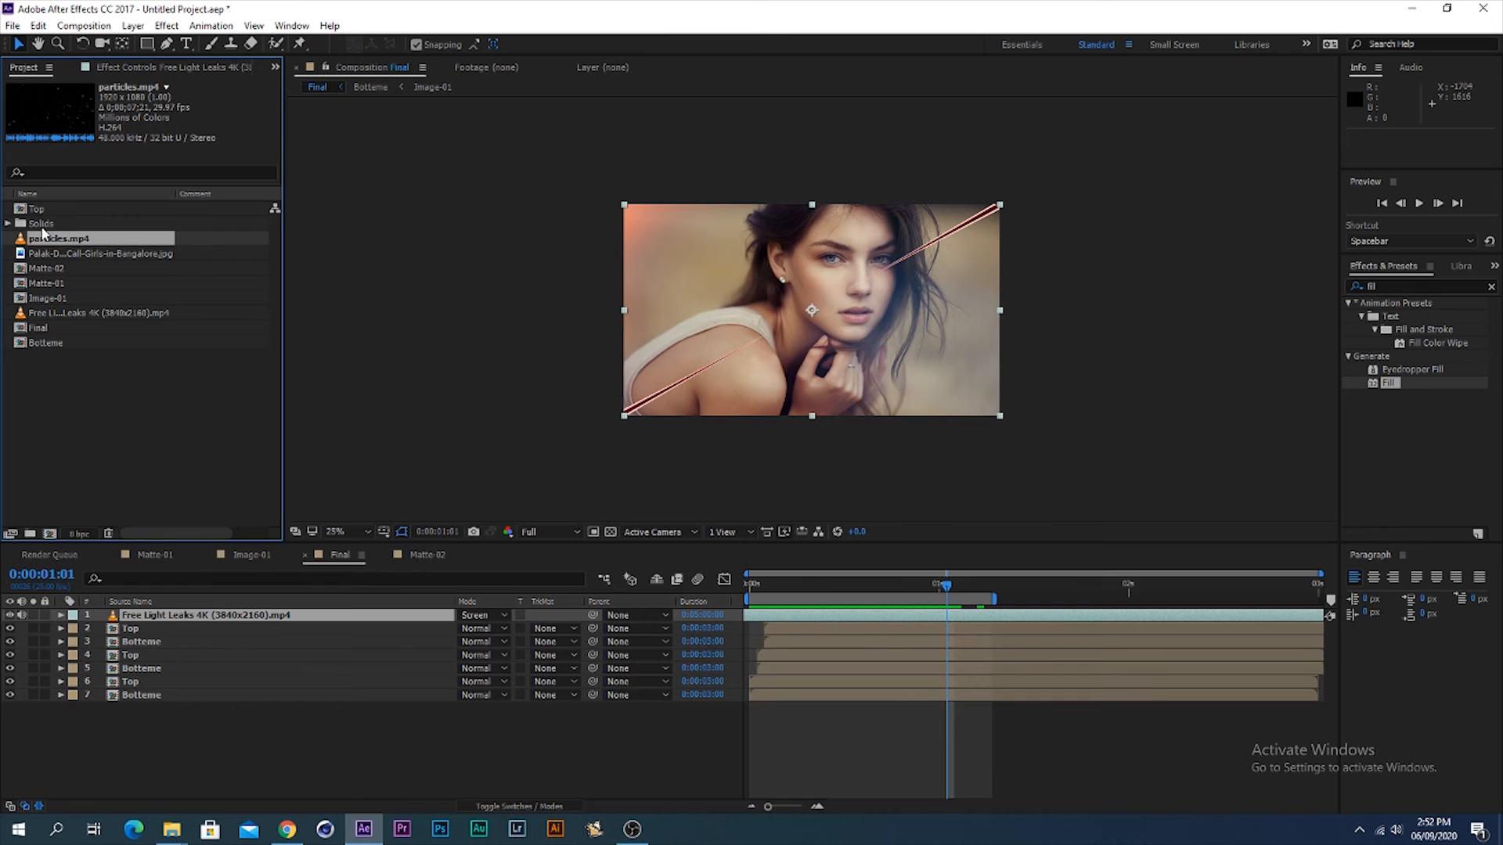
Step: Place particles.mp4 directly below the light leaks layer in Final, set its blending mode to Screen, and preview from the first frame
drag(52, 241, 195, 633)
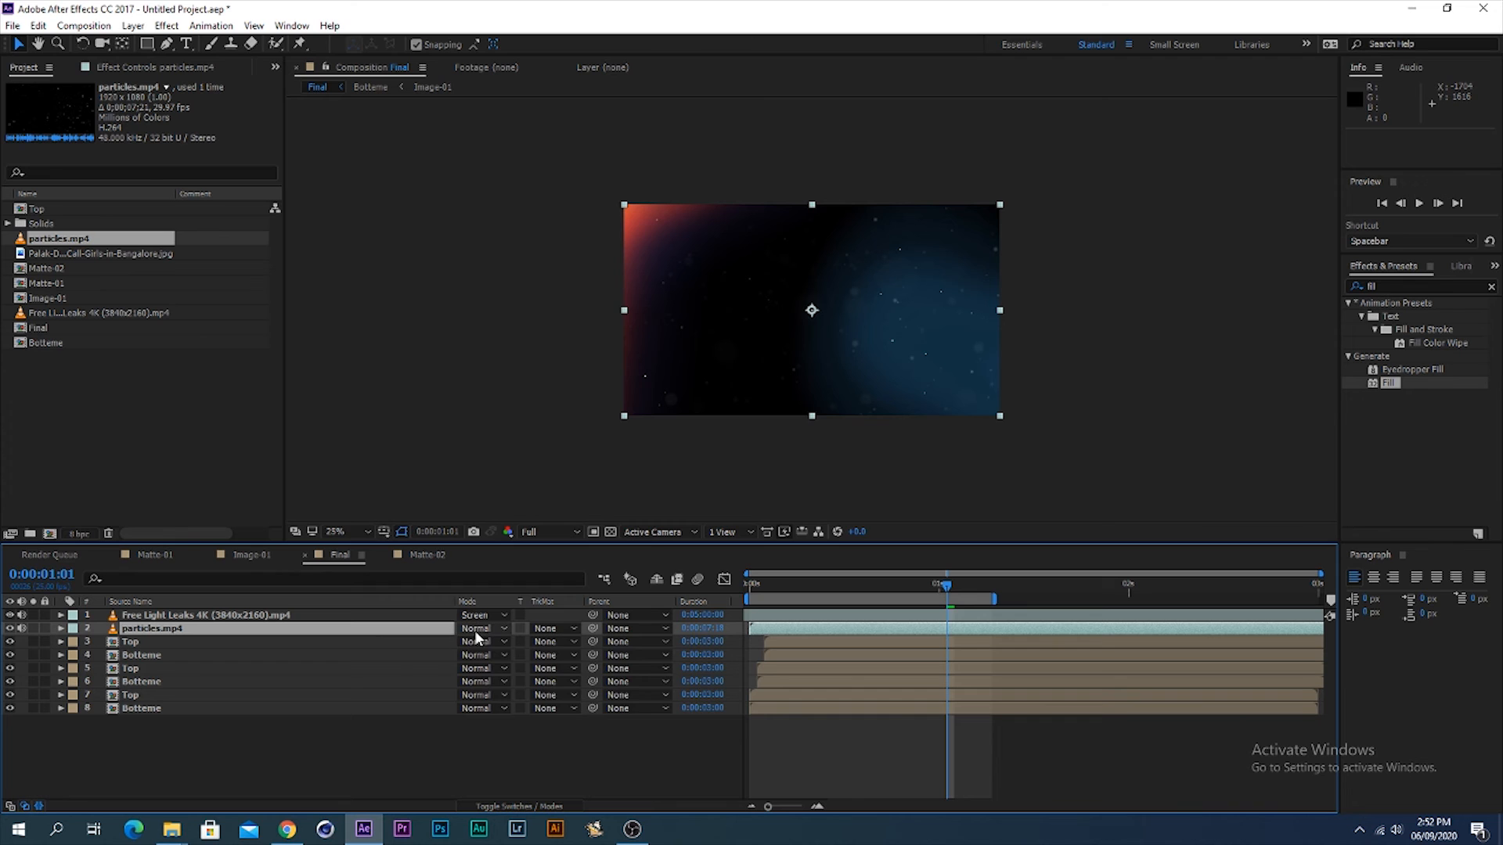
click(476, 631)
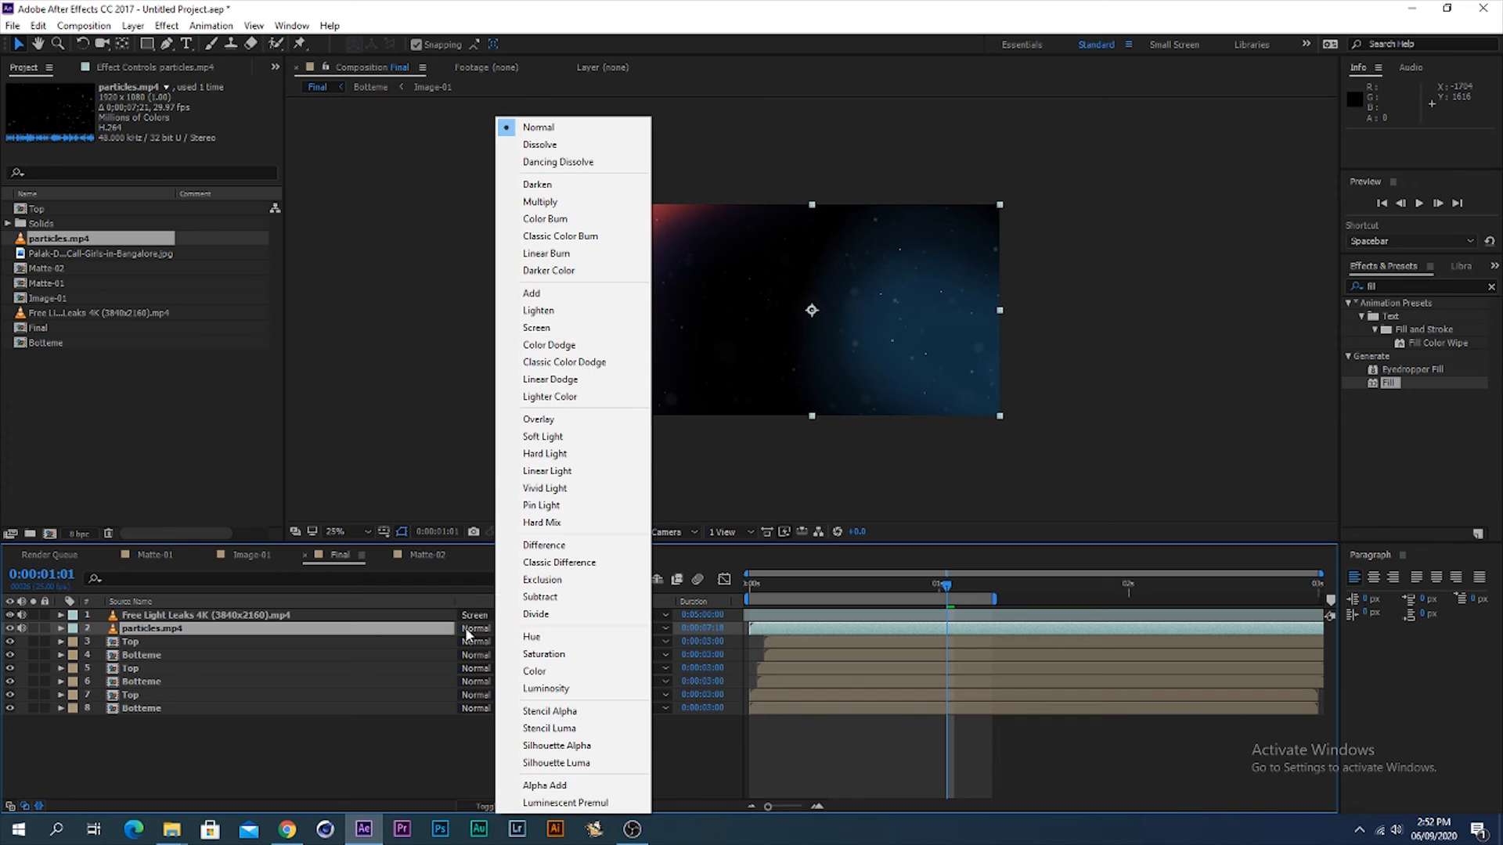
click(550, 331)
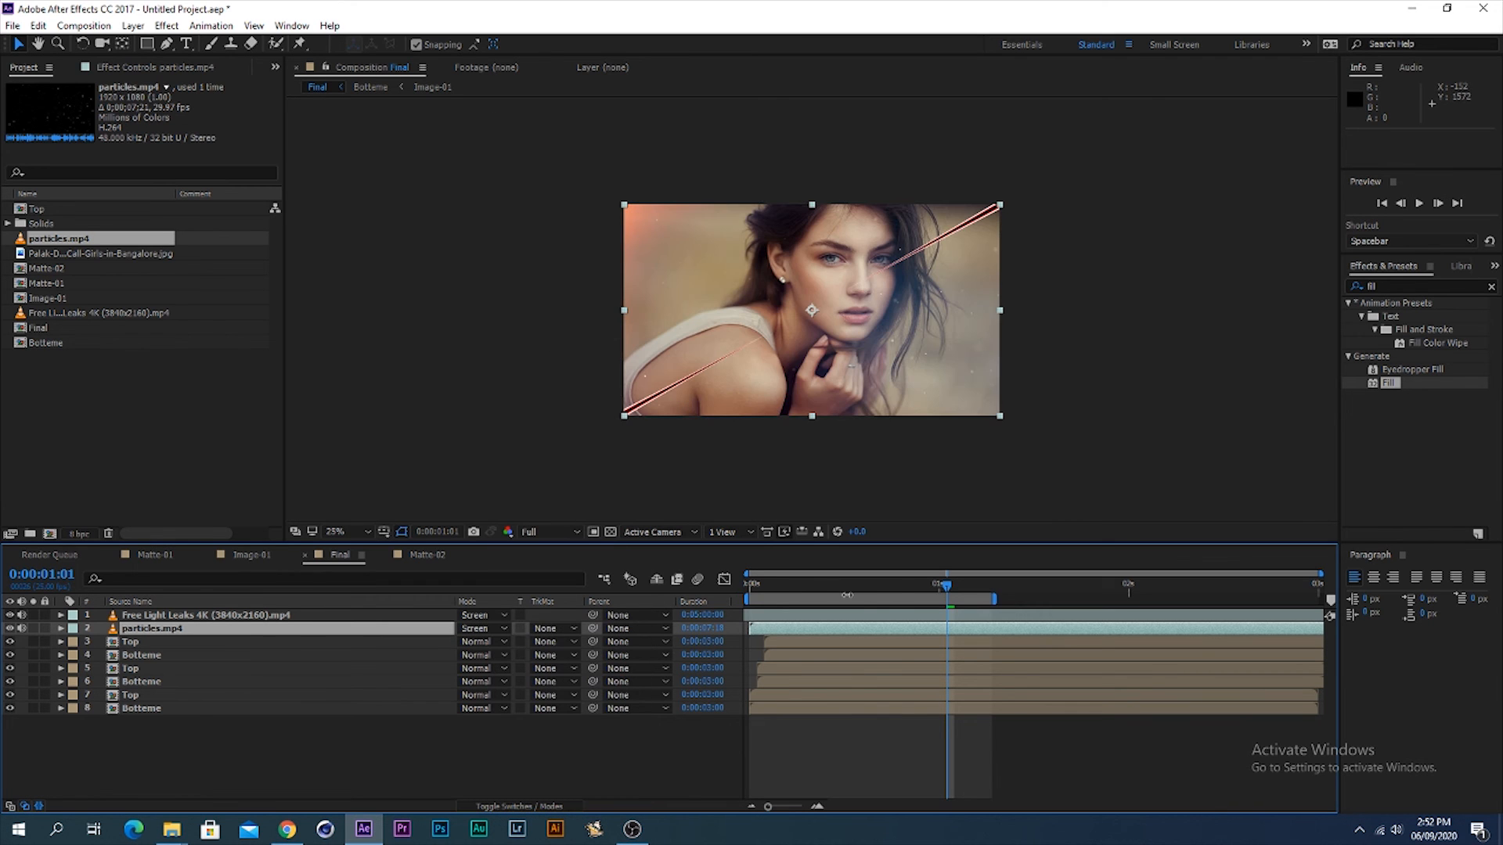
key(Home)
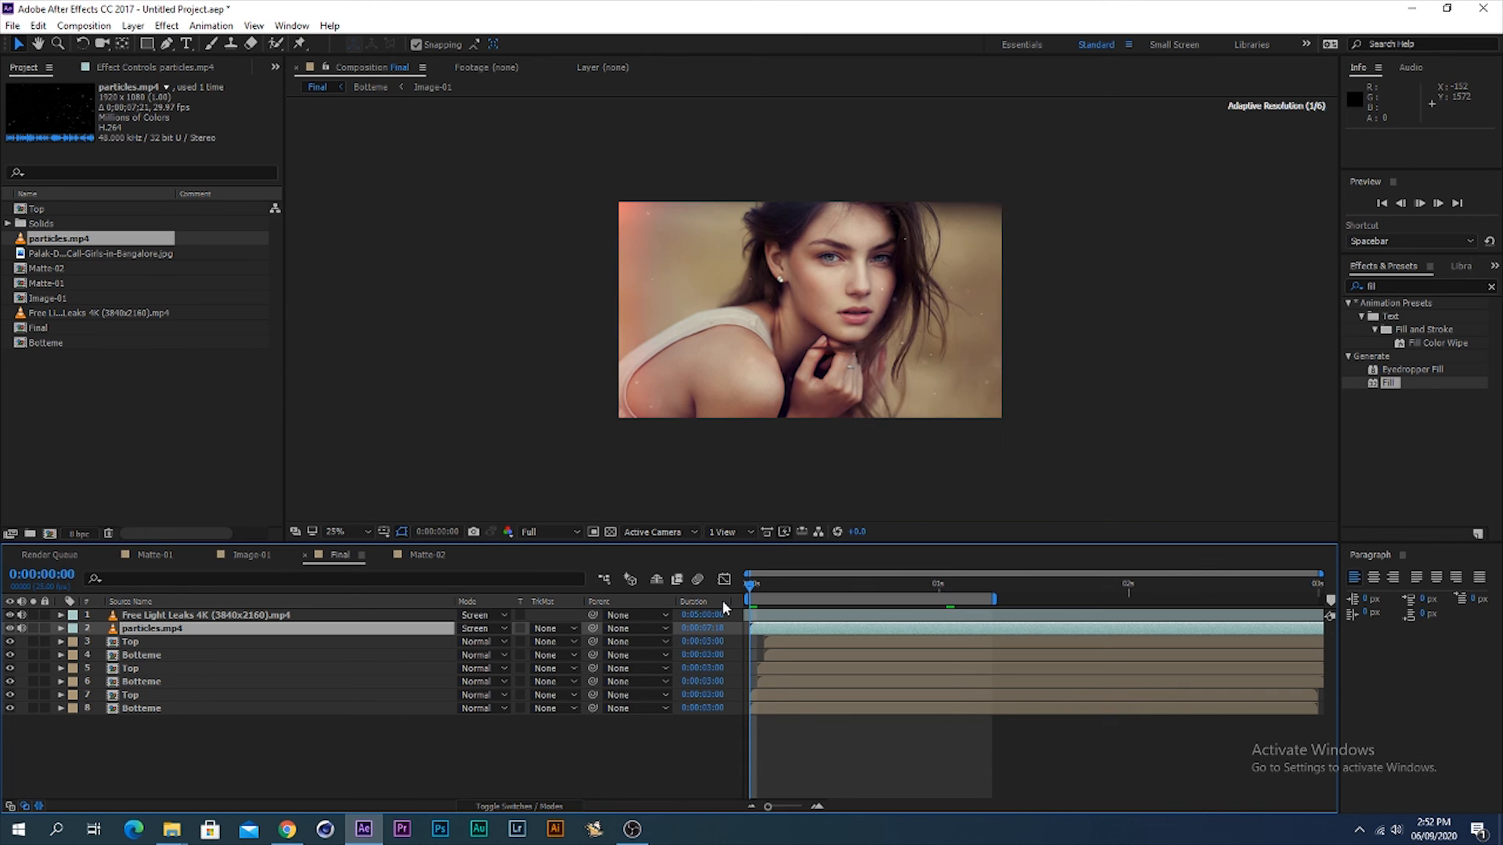
key(space)
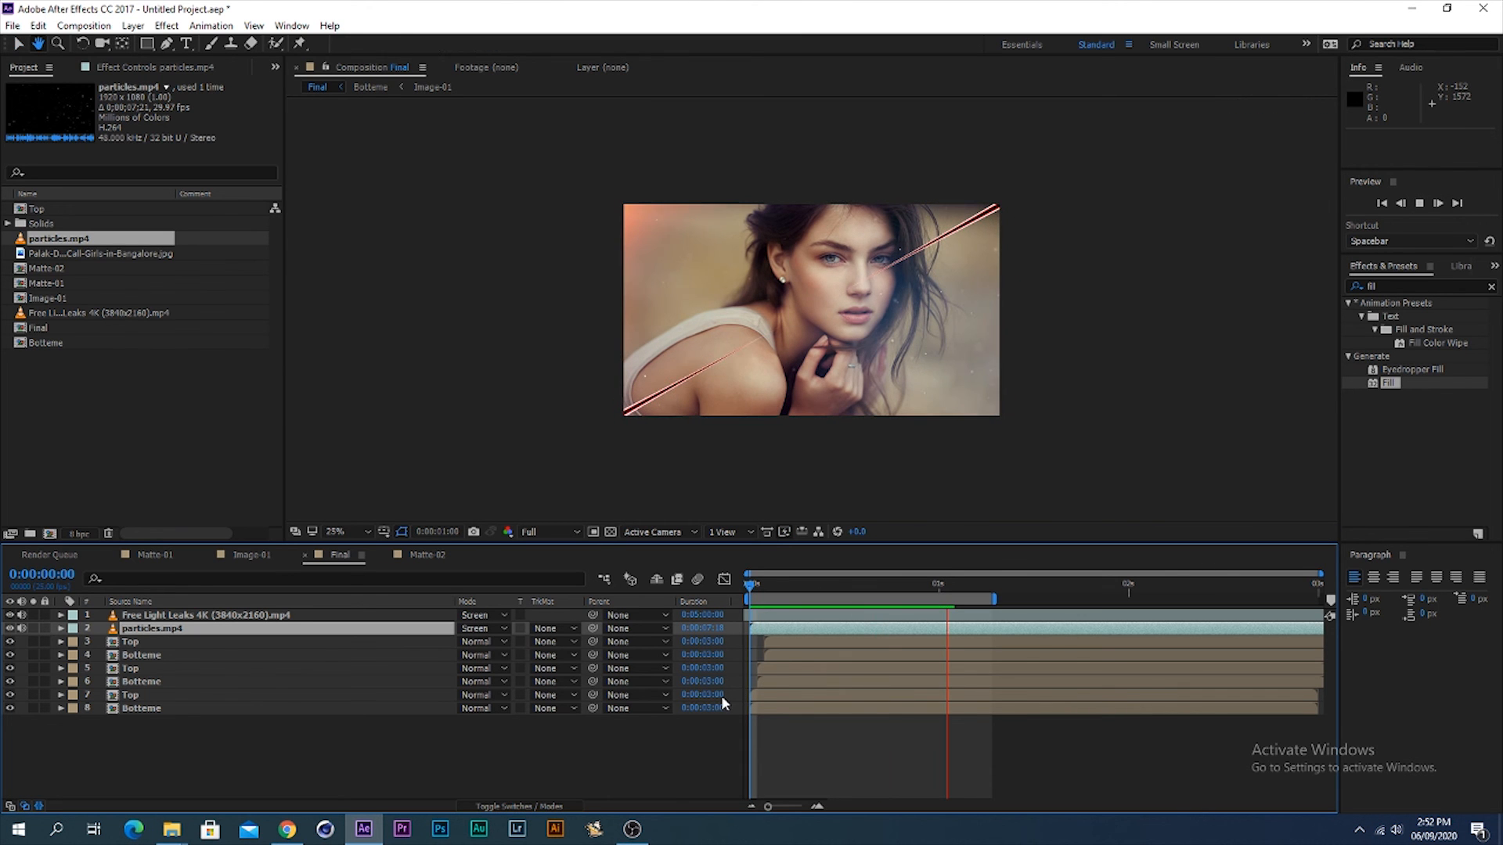
Step: Add a new text layer reading ANIMATION to the Final composition
click(524, 749)
right_click(449, 734)
mouse_move(505, 591)
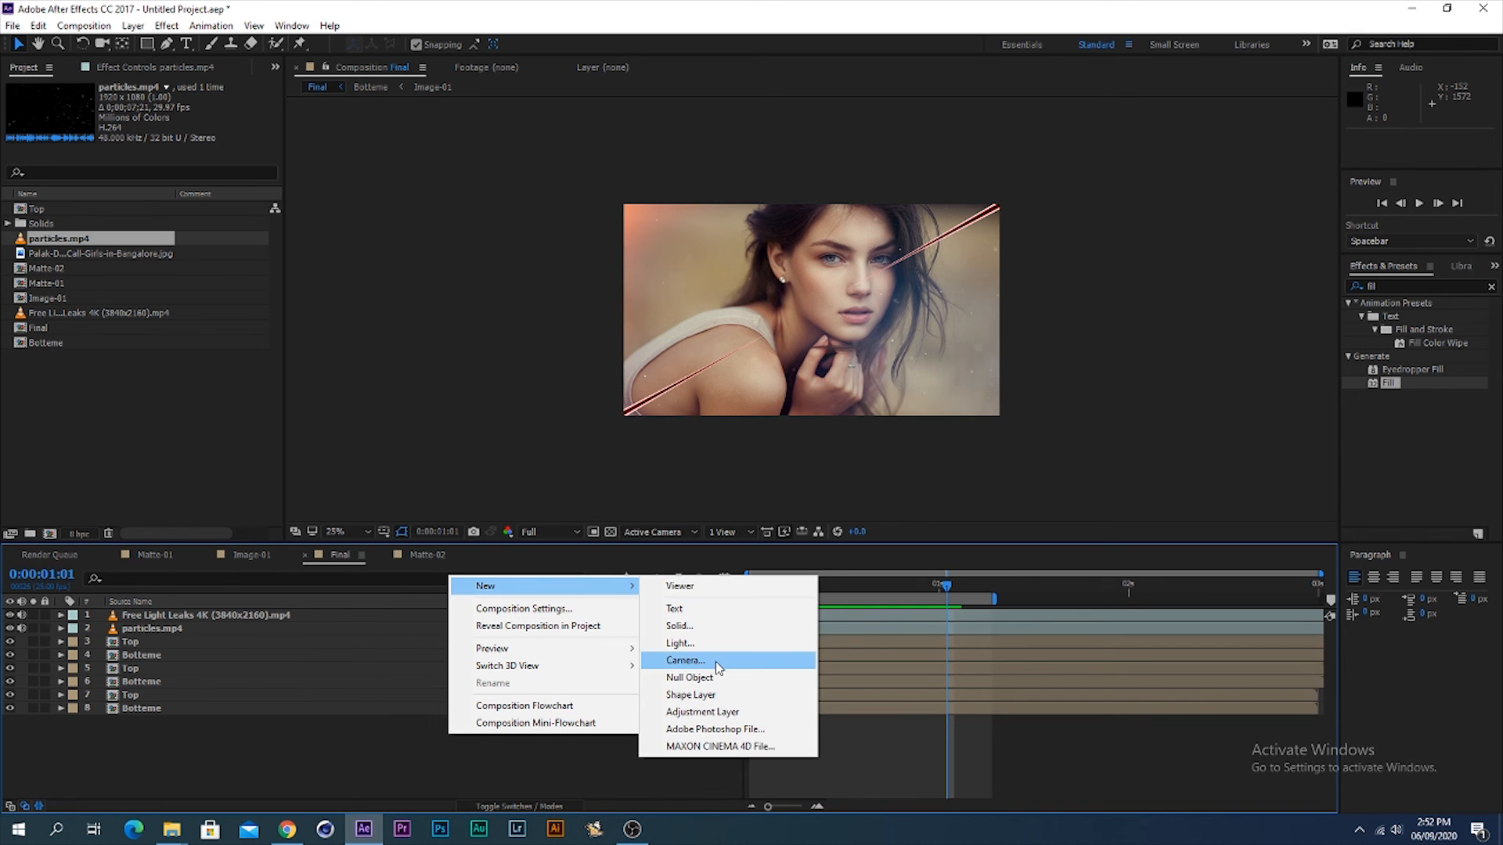
click(674, 608)
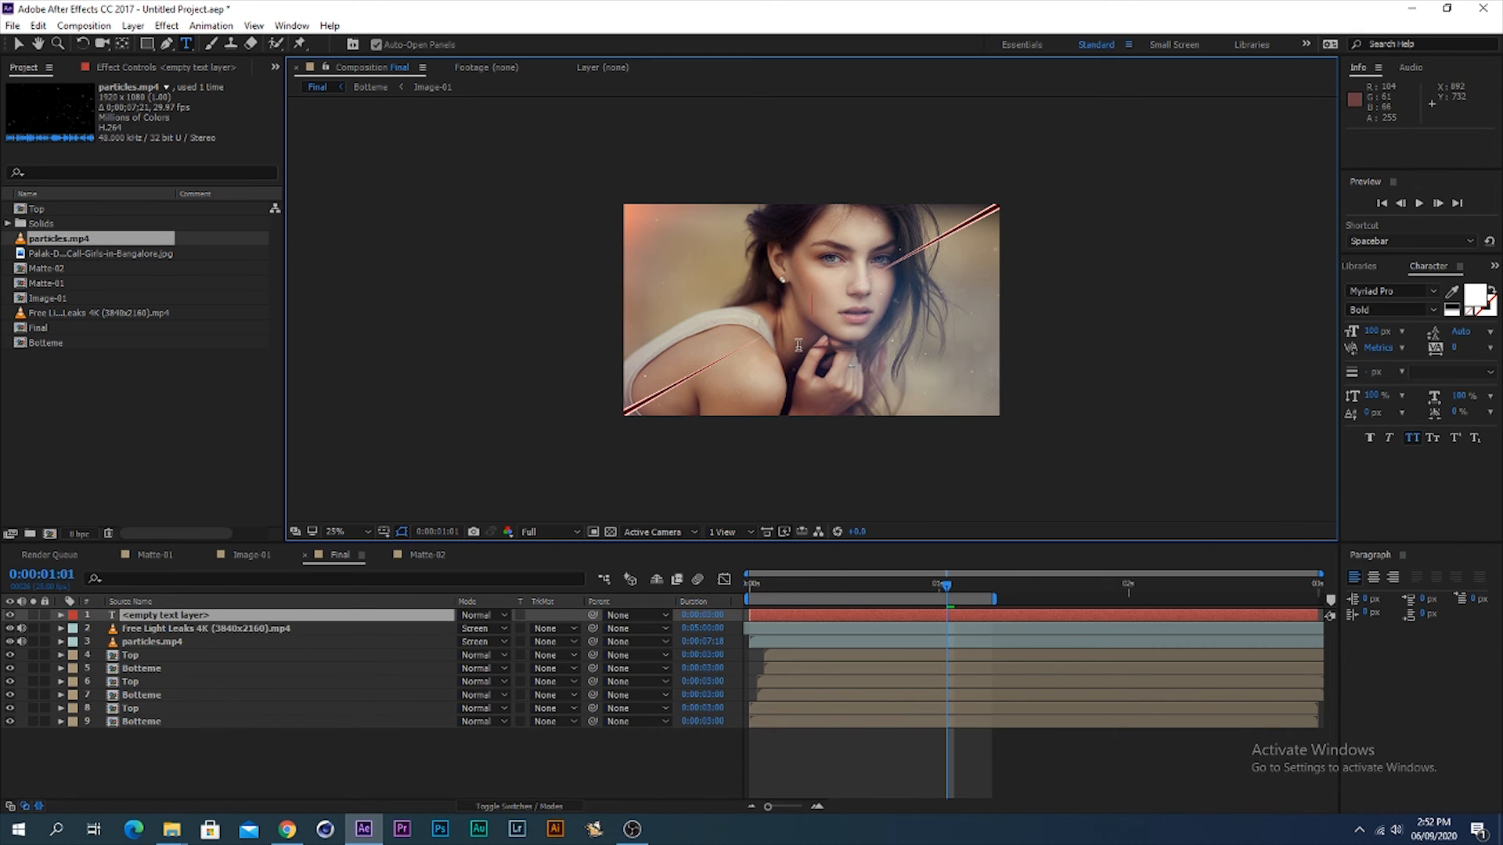
text(ANIMATION)
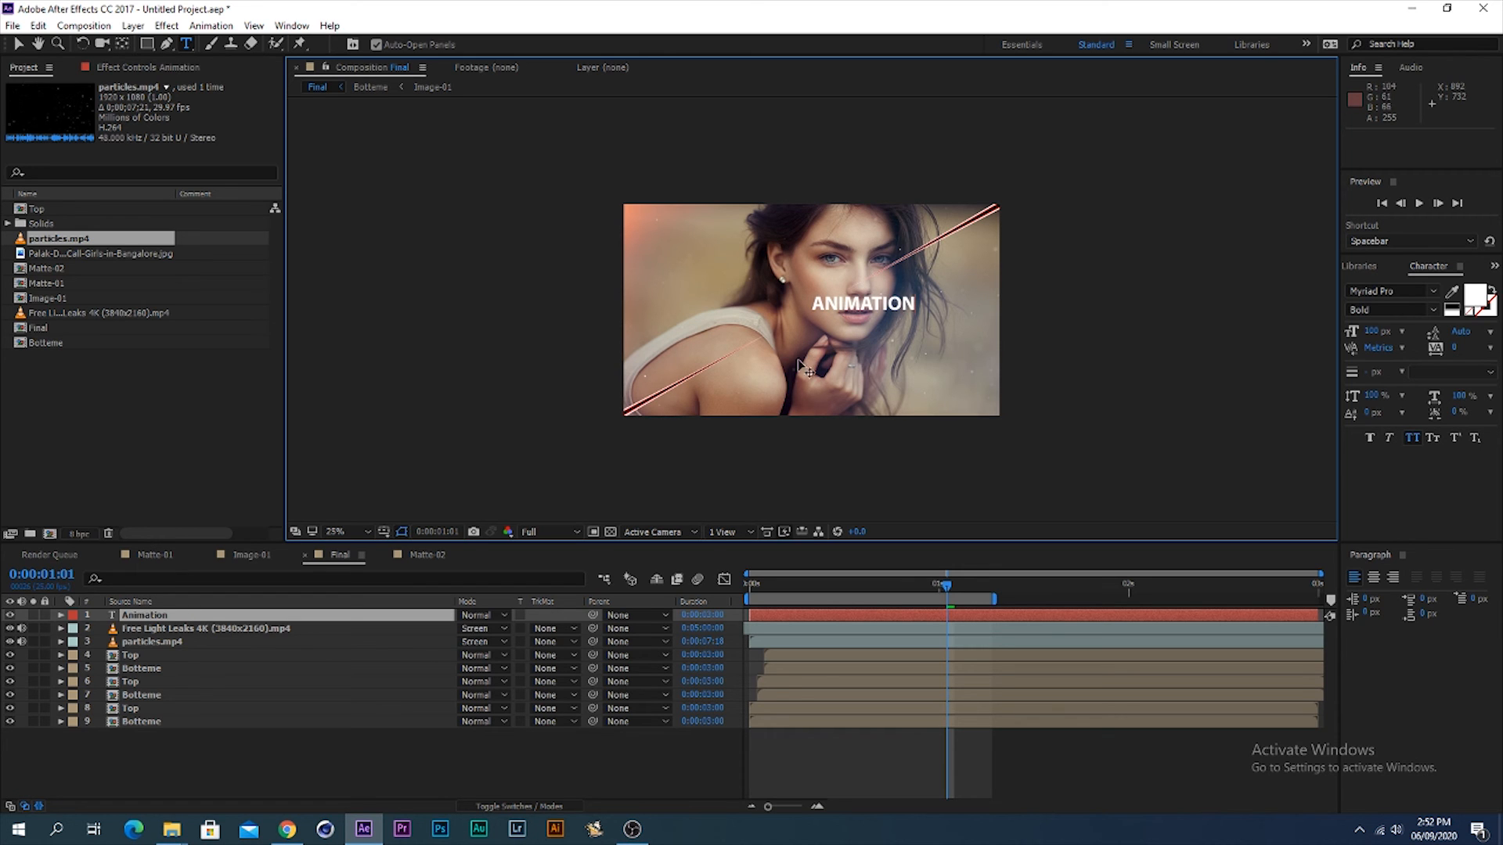
Step: Set the ANIMATION text to the Regular font style and place it beside the hand at about 1312, 760
click(819, 612)
key(v)
click(861, 311)
drag(861, 311, 702, 313)
key(period)
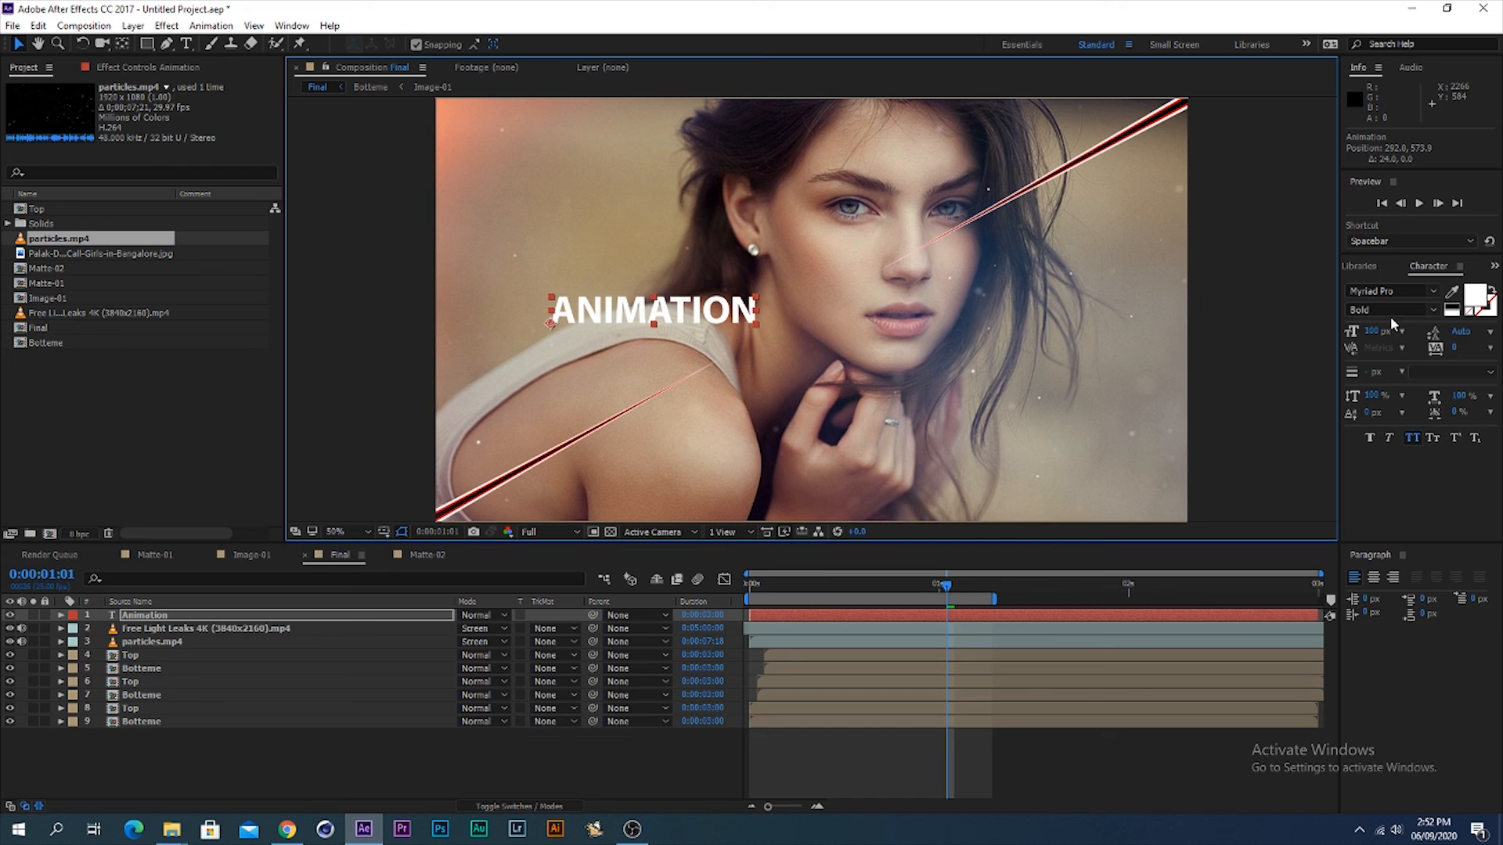
click(1425, 298)
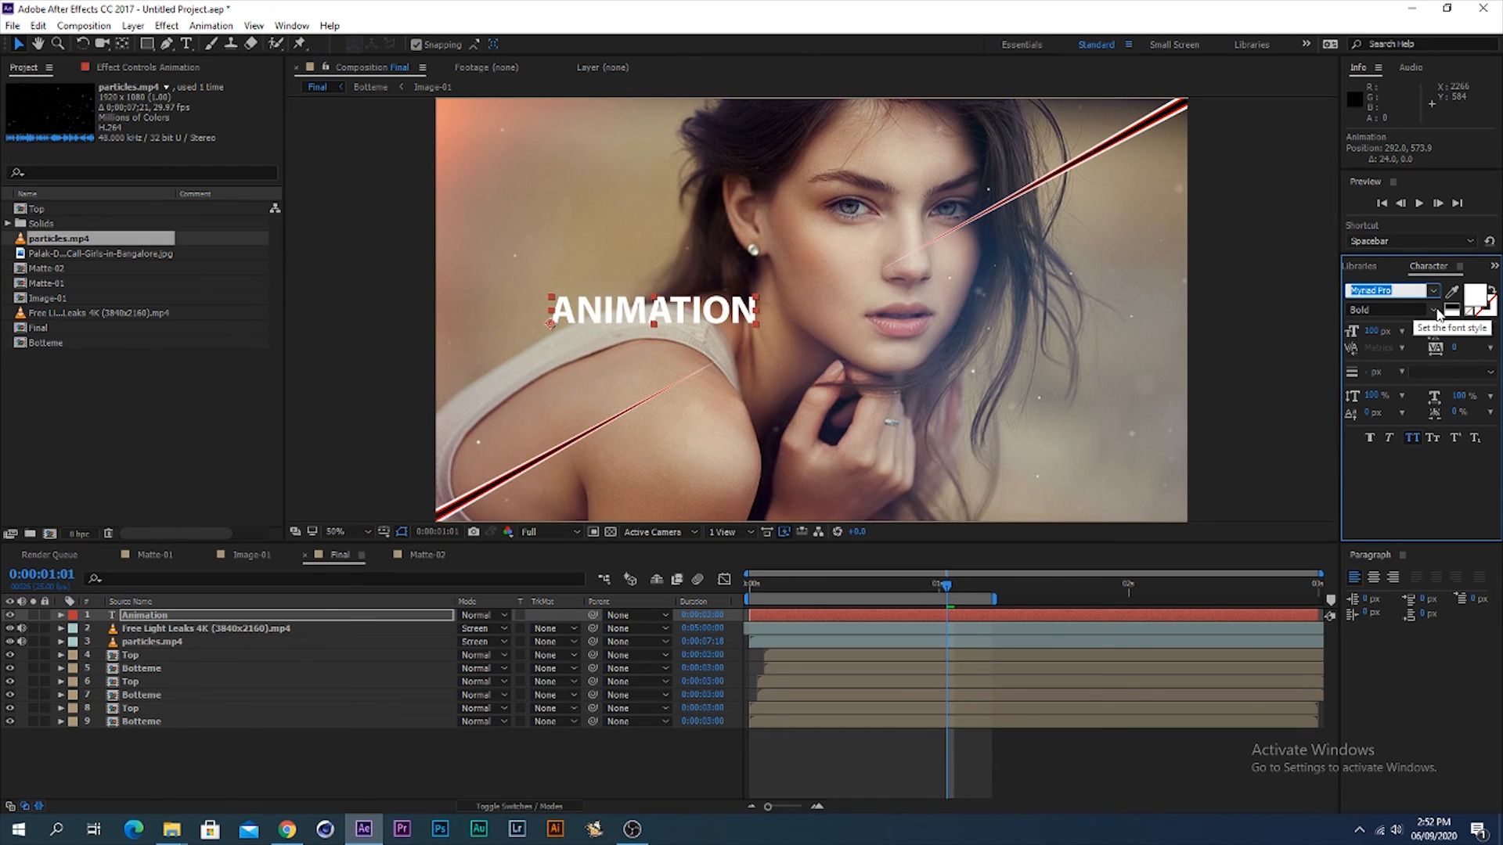
click(1435, 311)
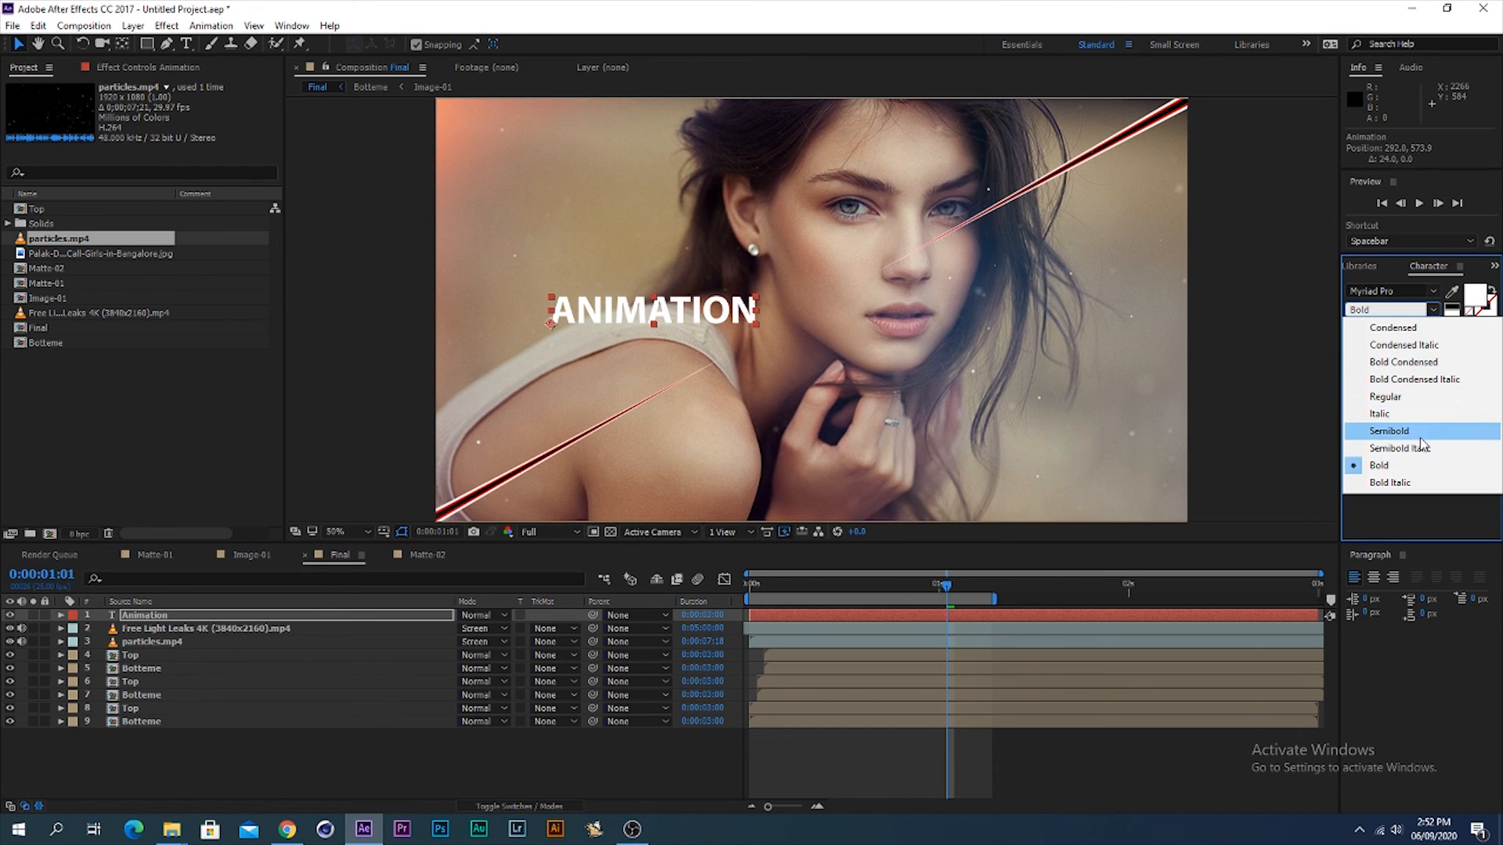
click(1385, 396)
drag(705, 313, 1097, 382)
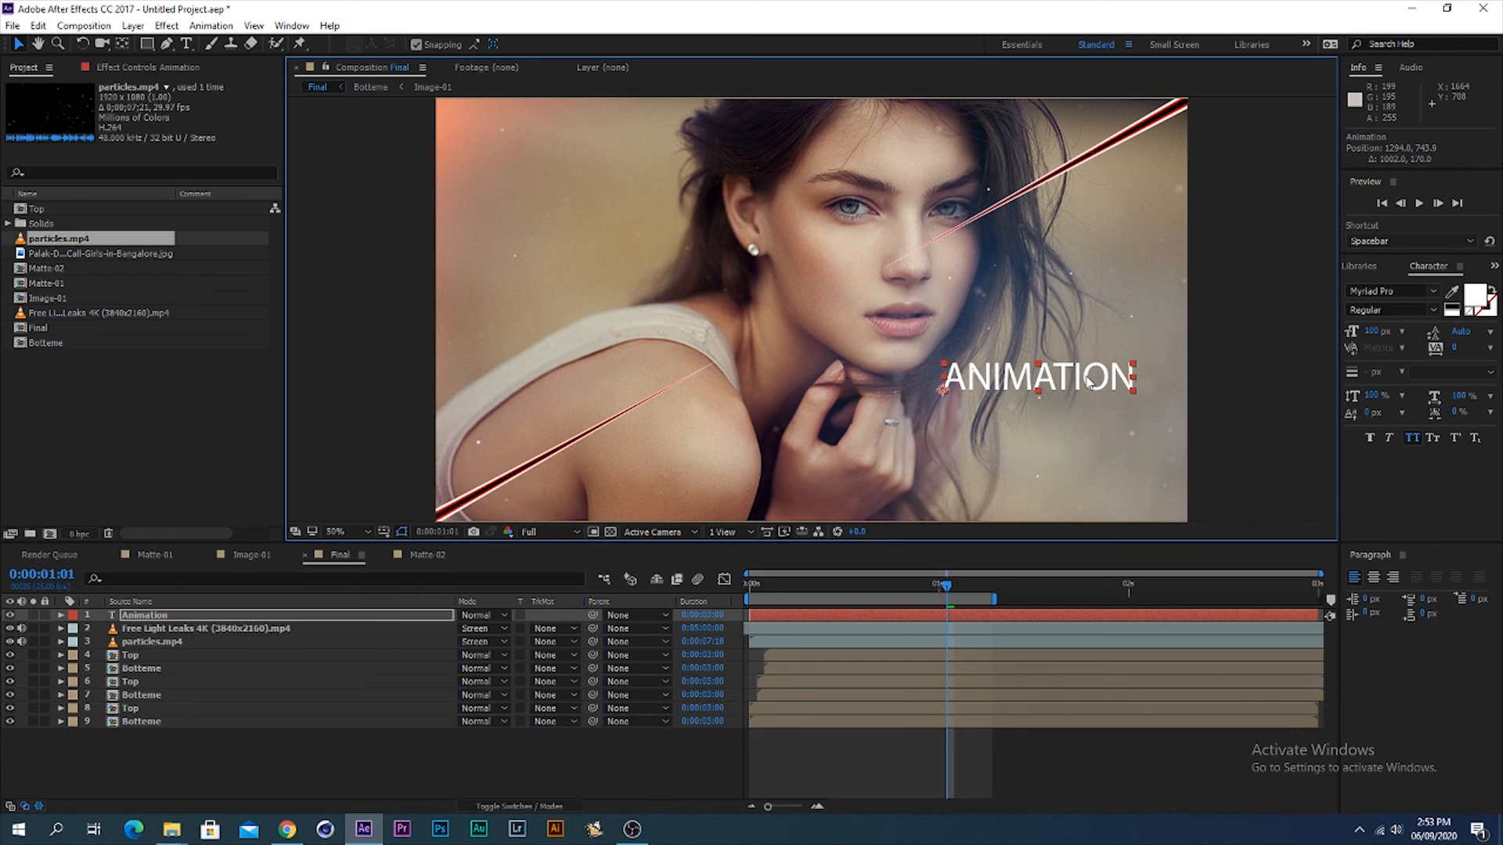
drag(1086, 380, 1095, 386)
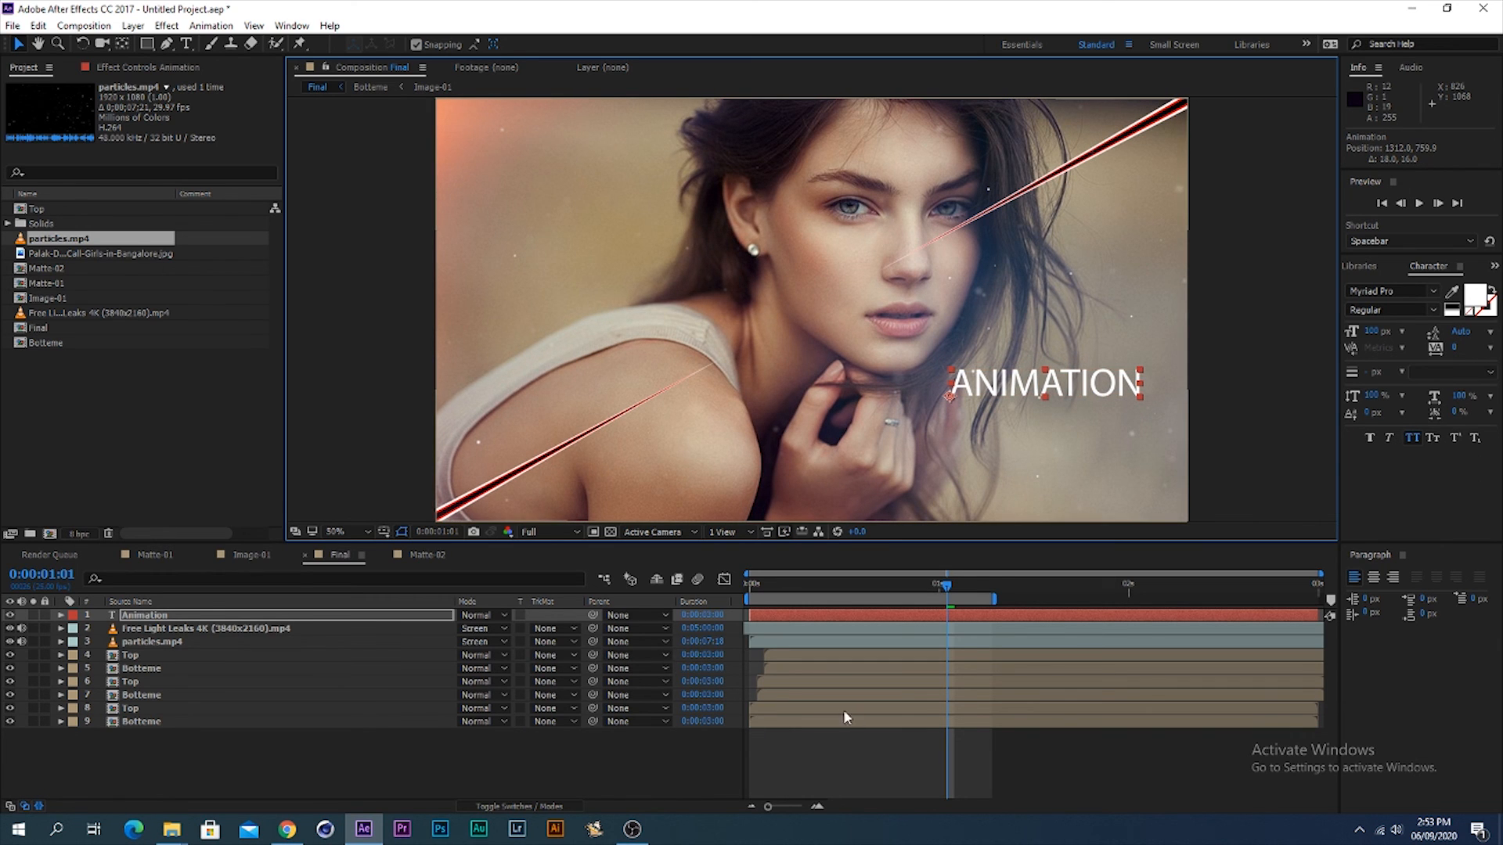
Step: Shift the Animation text layer in time so that it starts at 0:00:00:11
click(817, 747)
click(786, 587)
drag(788, 597, 908, 619)
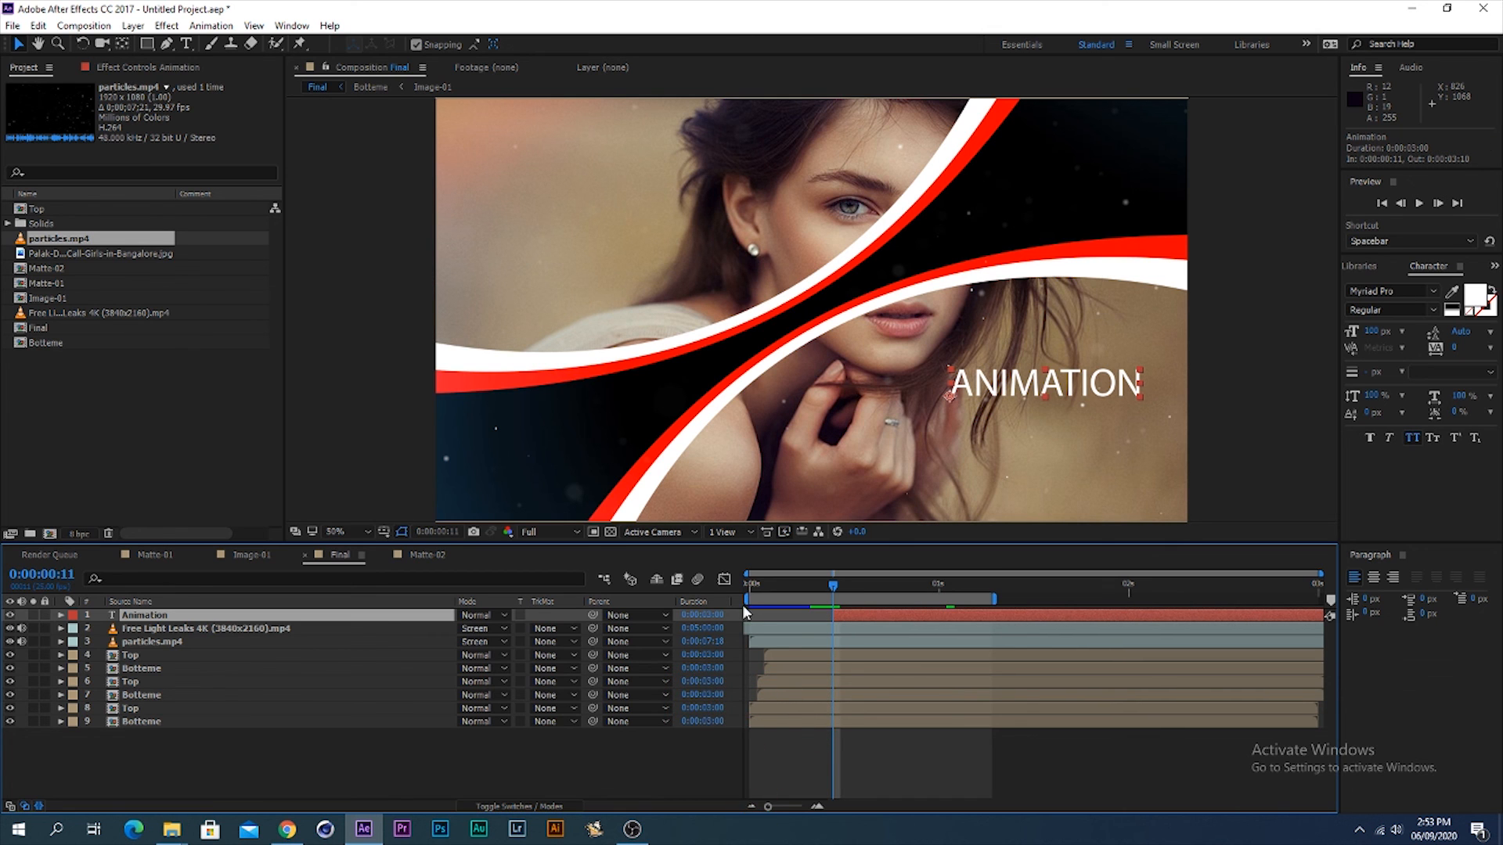
Step: Keyframe the text's Position from above the frame at about 1312, -64 at 0:00:00:11 to its resting place at 0:00:01:06
key(alt+shift+p)
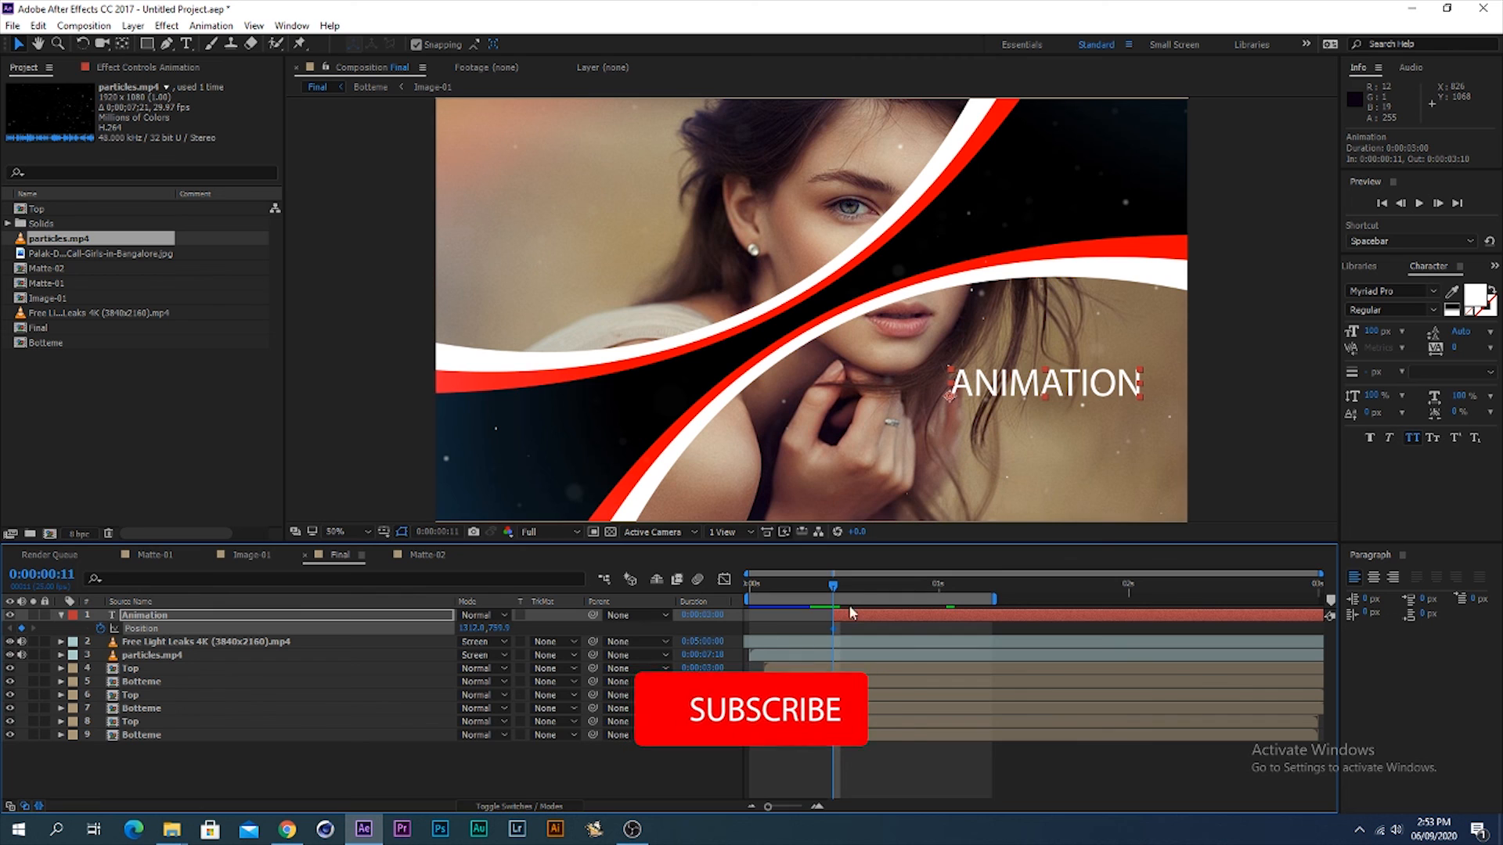
key(space)
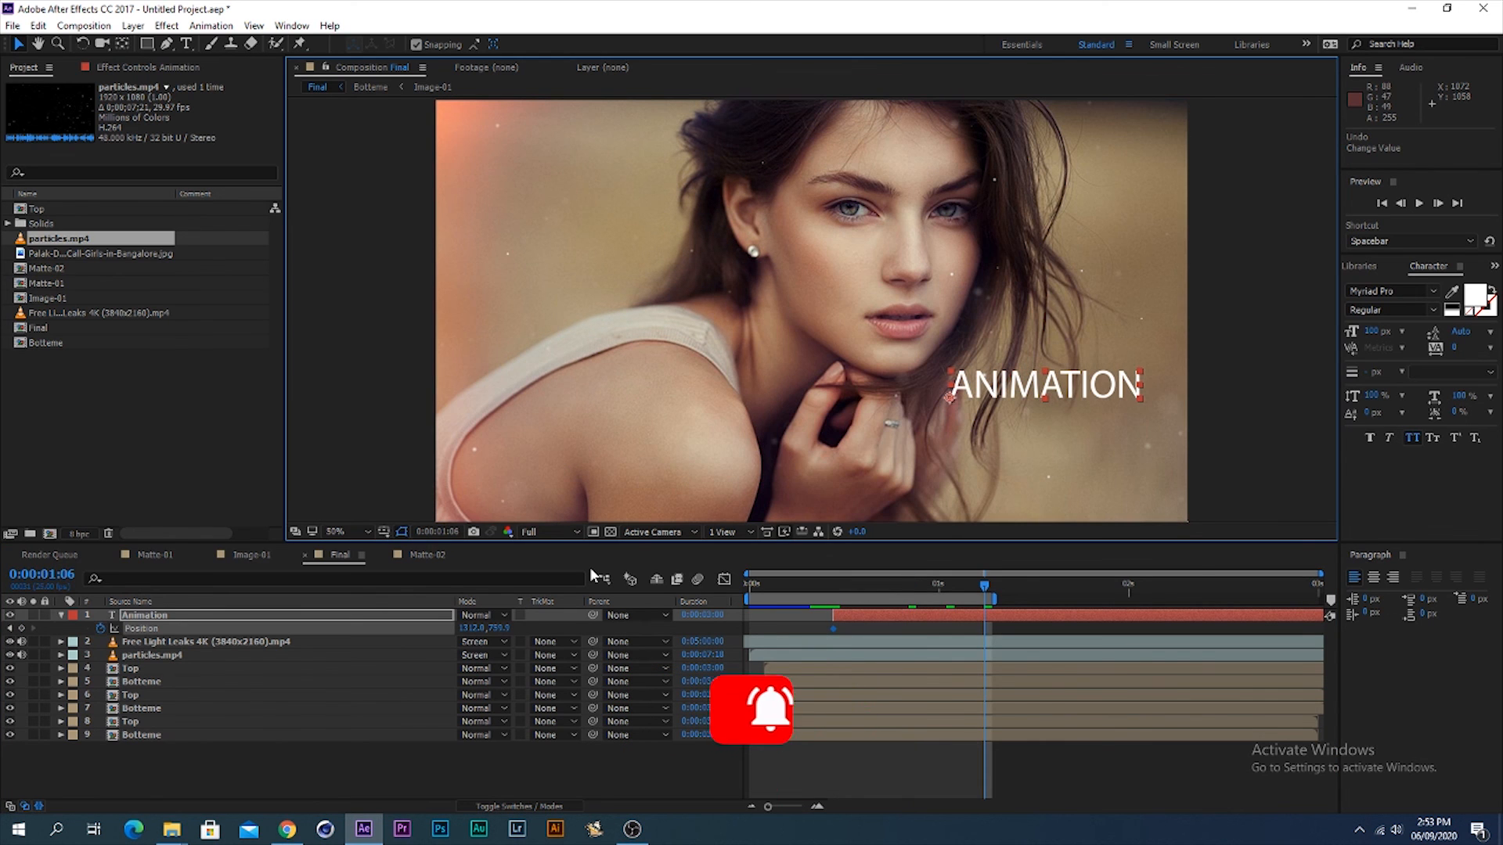
click(21, 628)
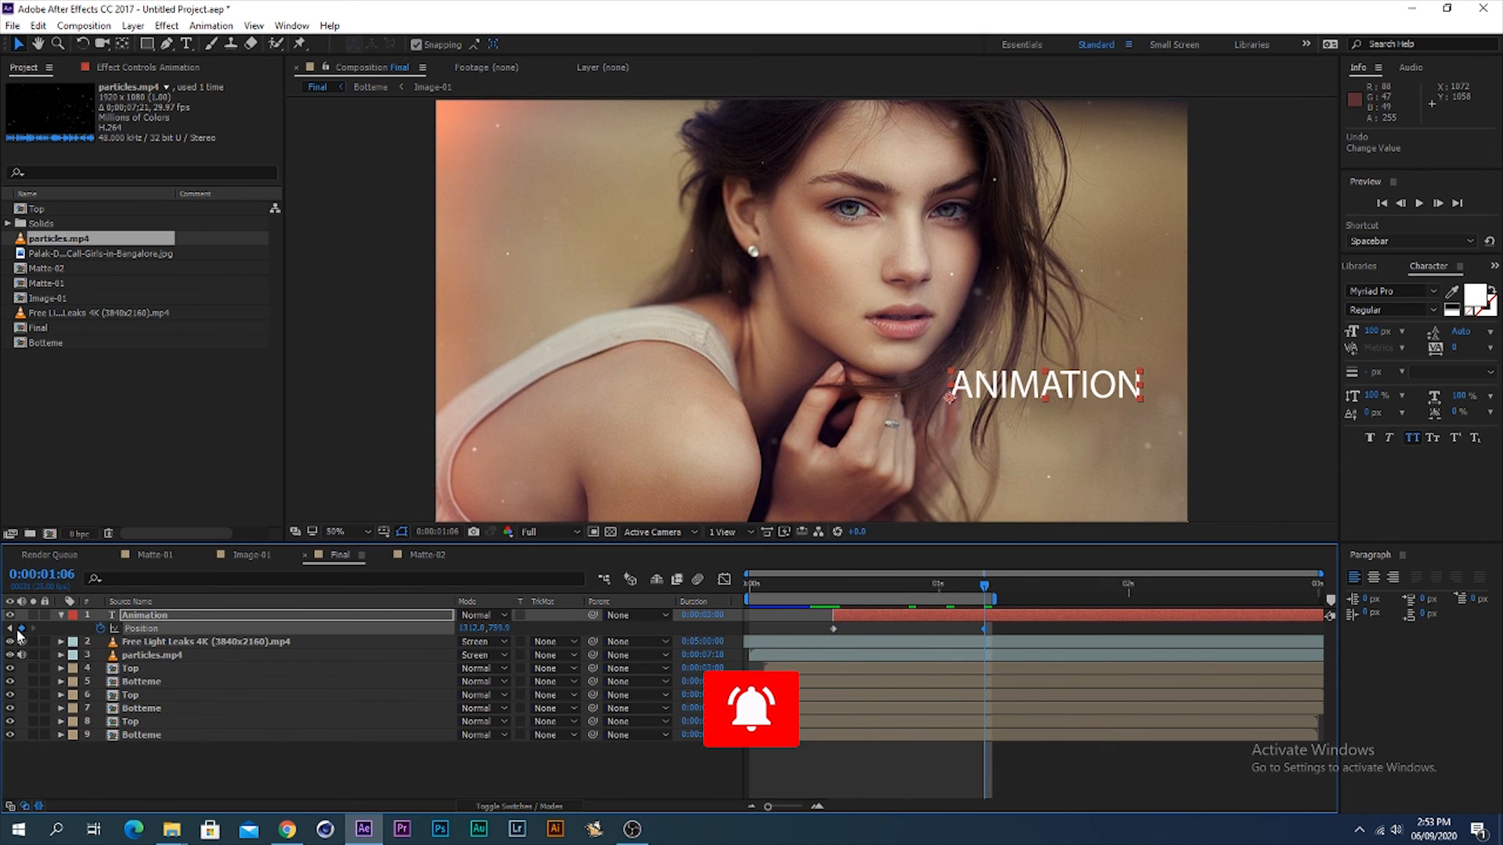
click(10, 629)
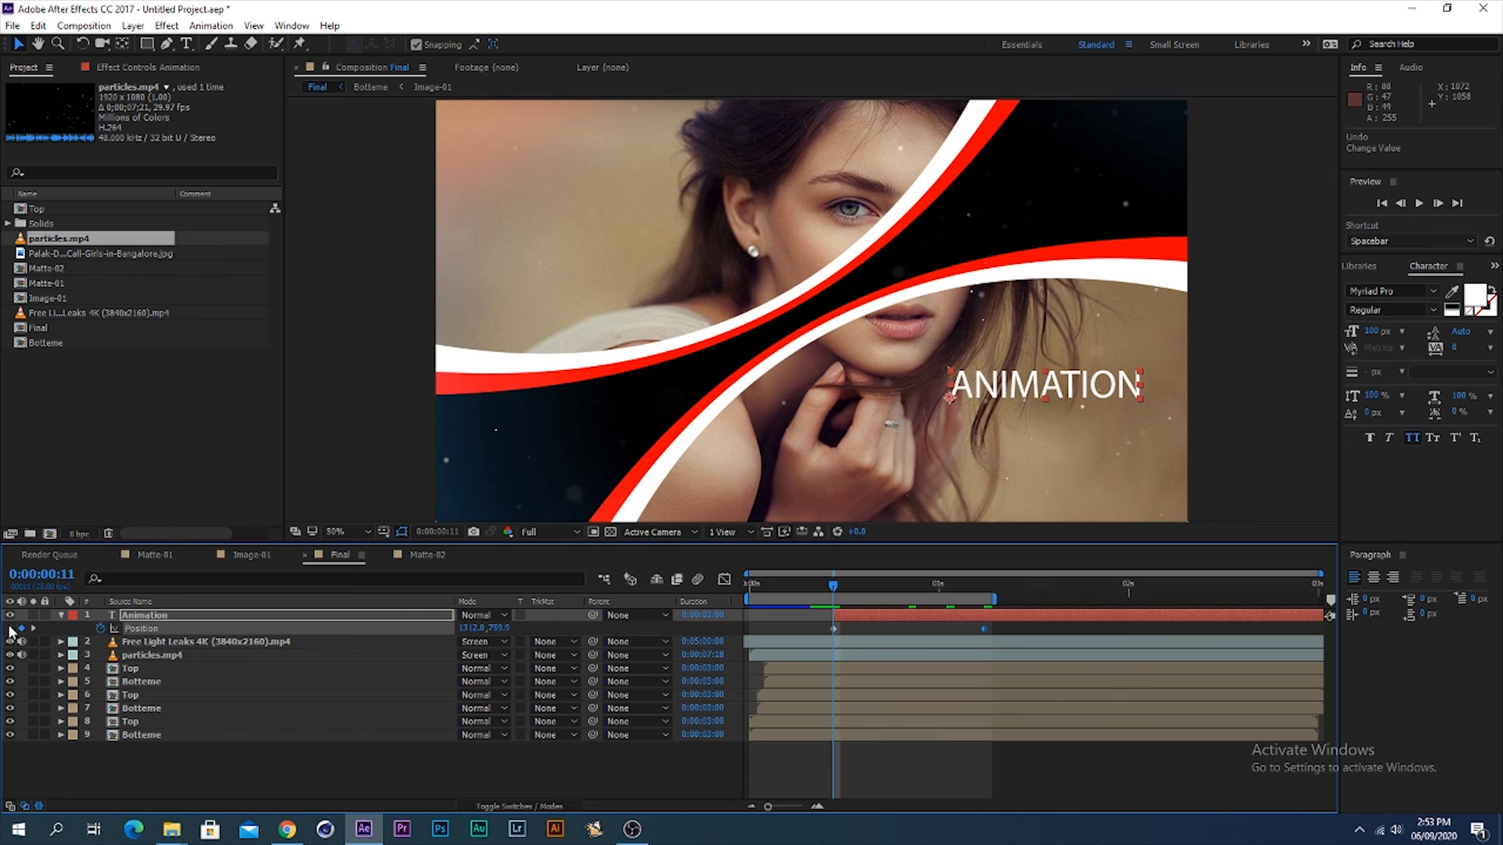
drag(1092, 381, 1077, 197)
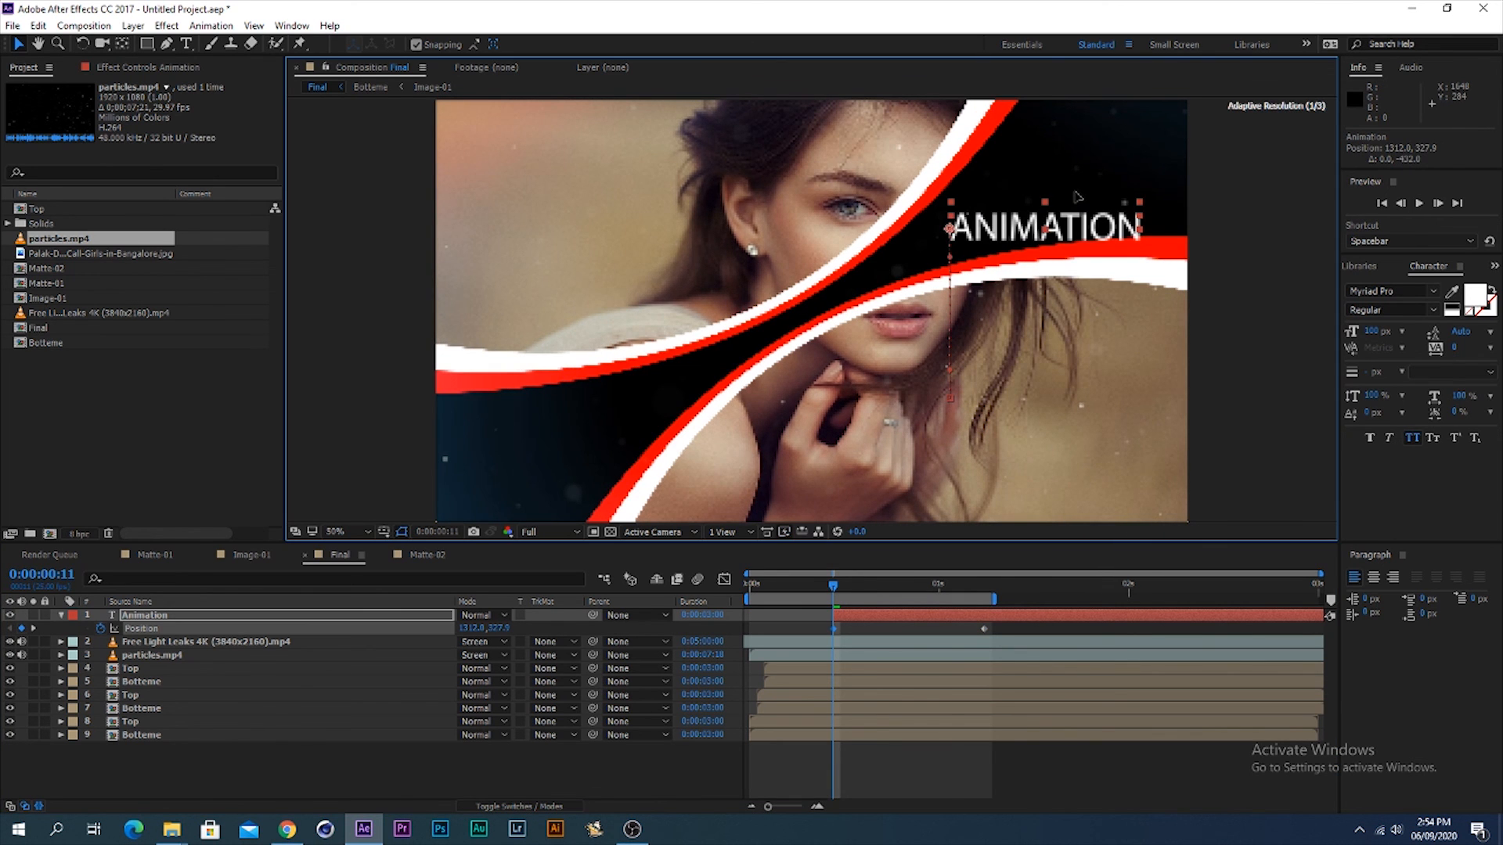
drag(1078, 196, 1054, 99)
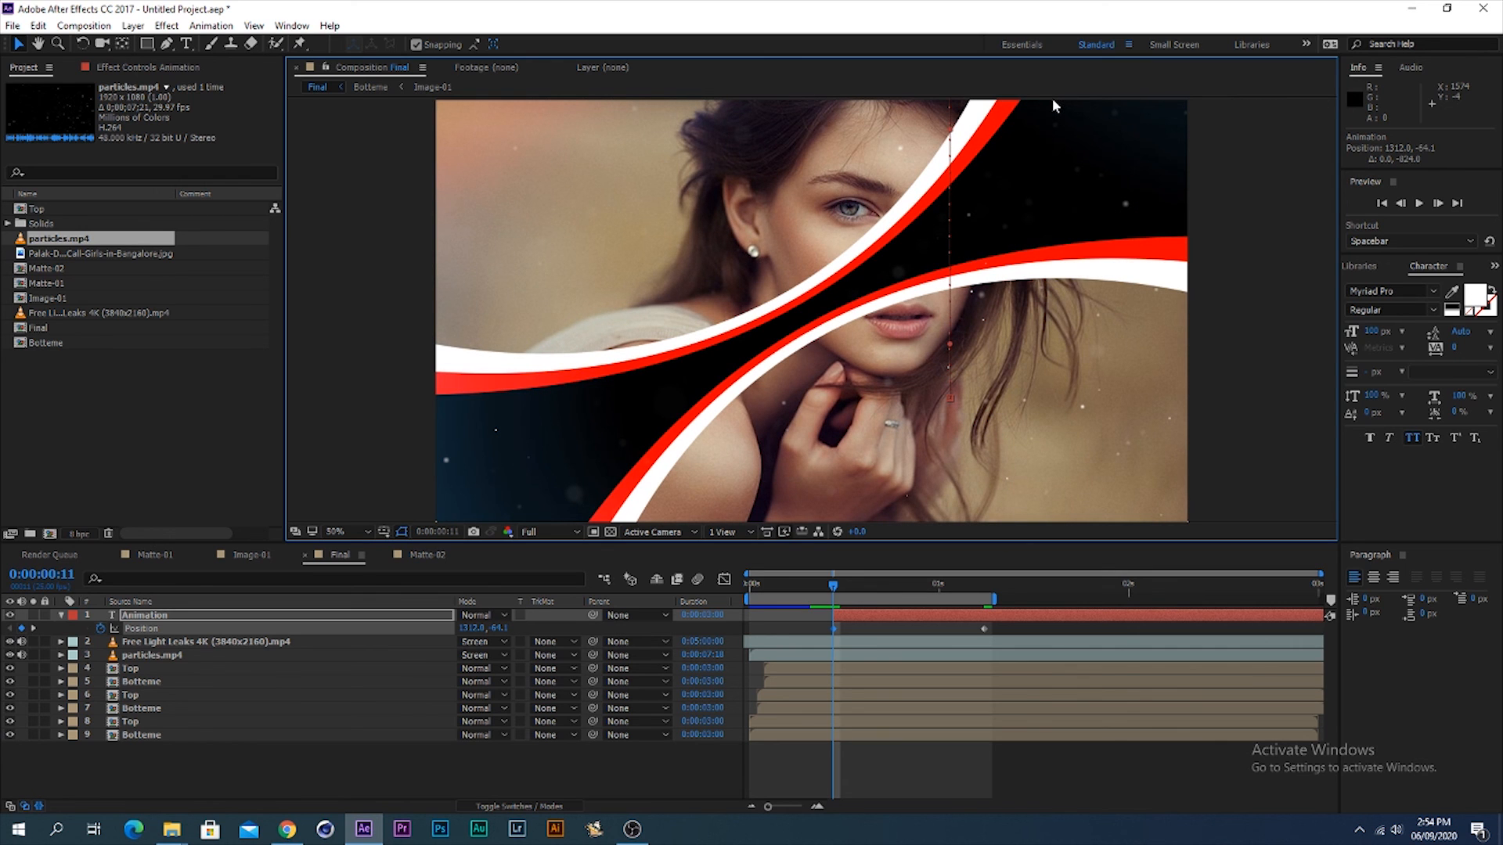
Step: Apply Easy Ease to both Position keyframes of the Animation text layer
click(968, 634)
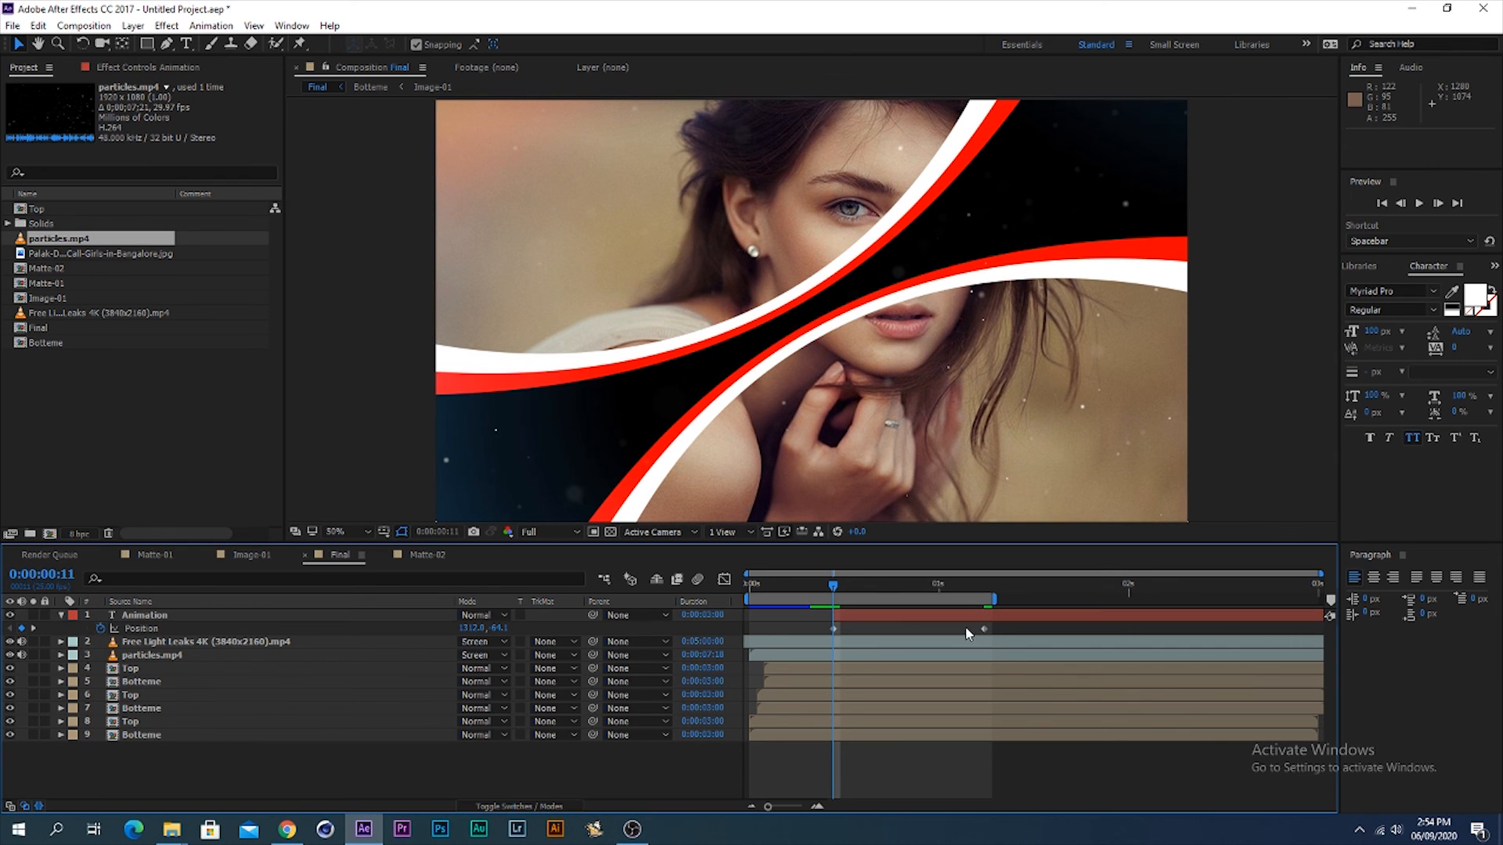
click(833, 629)
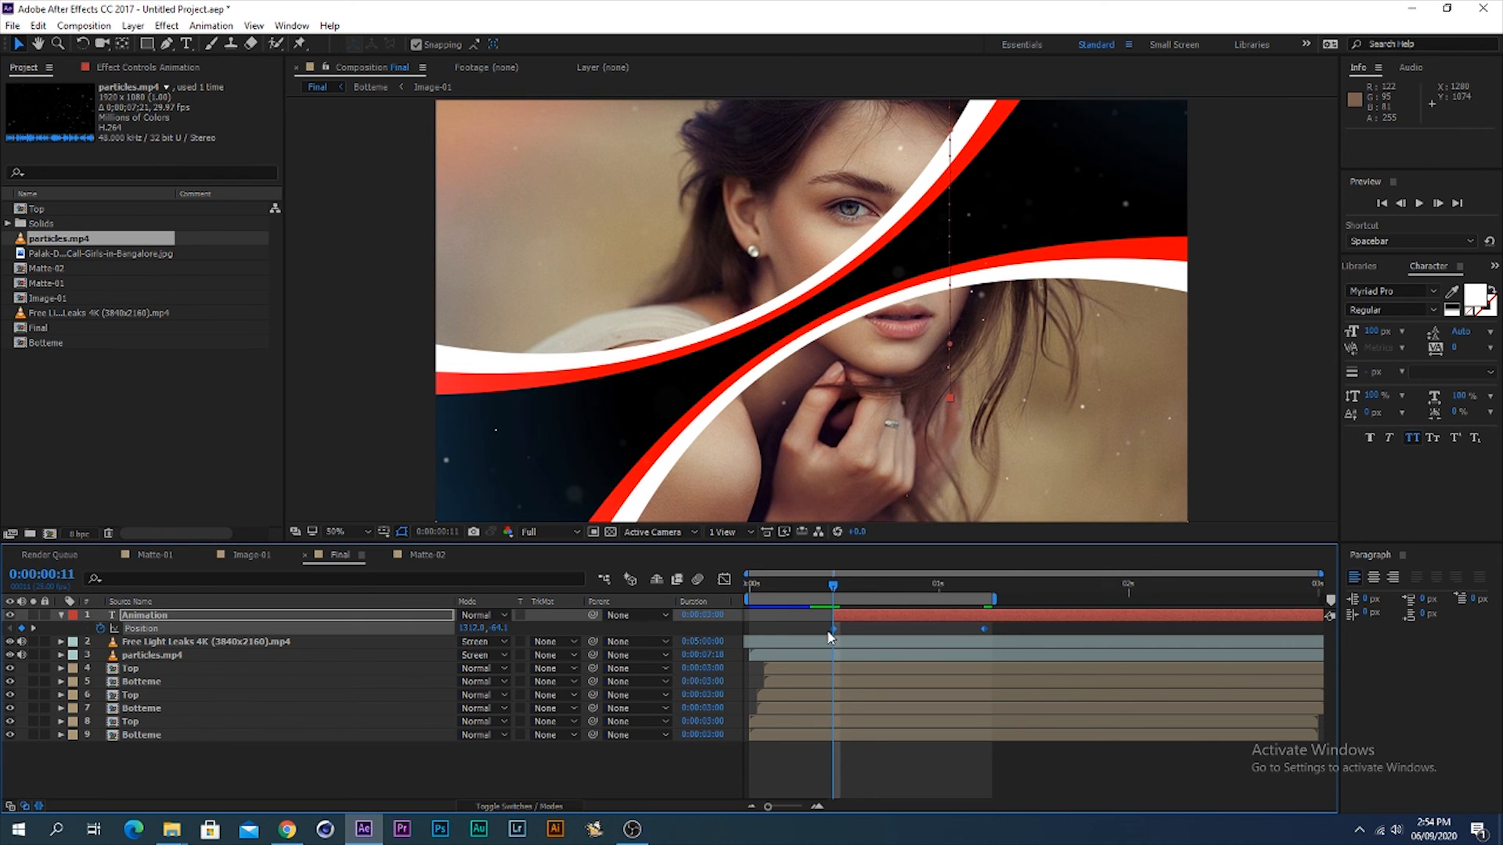
right_click(834, 629)
mouse_move(900, 620)
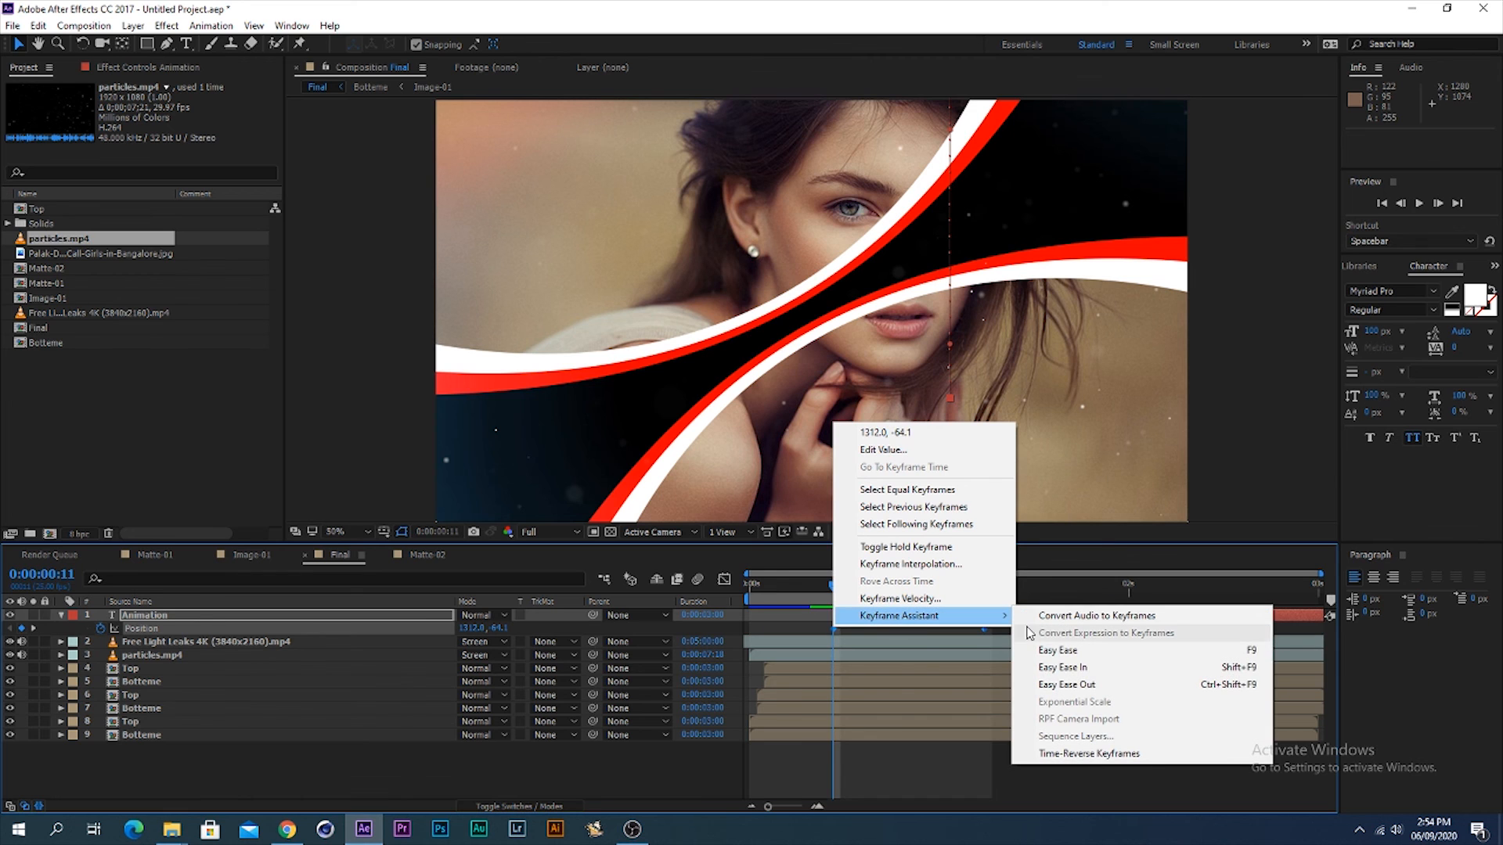
click(1040, 653)
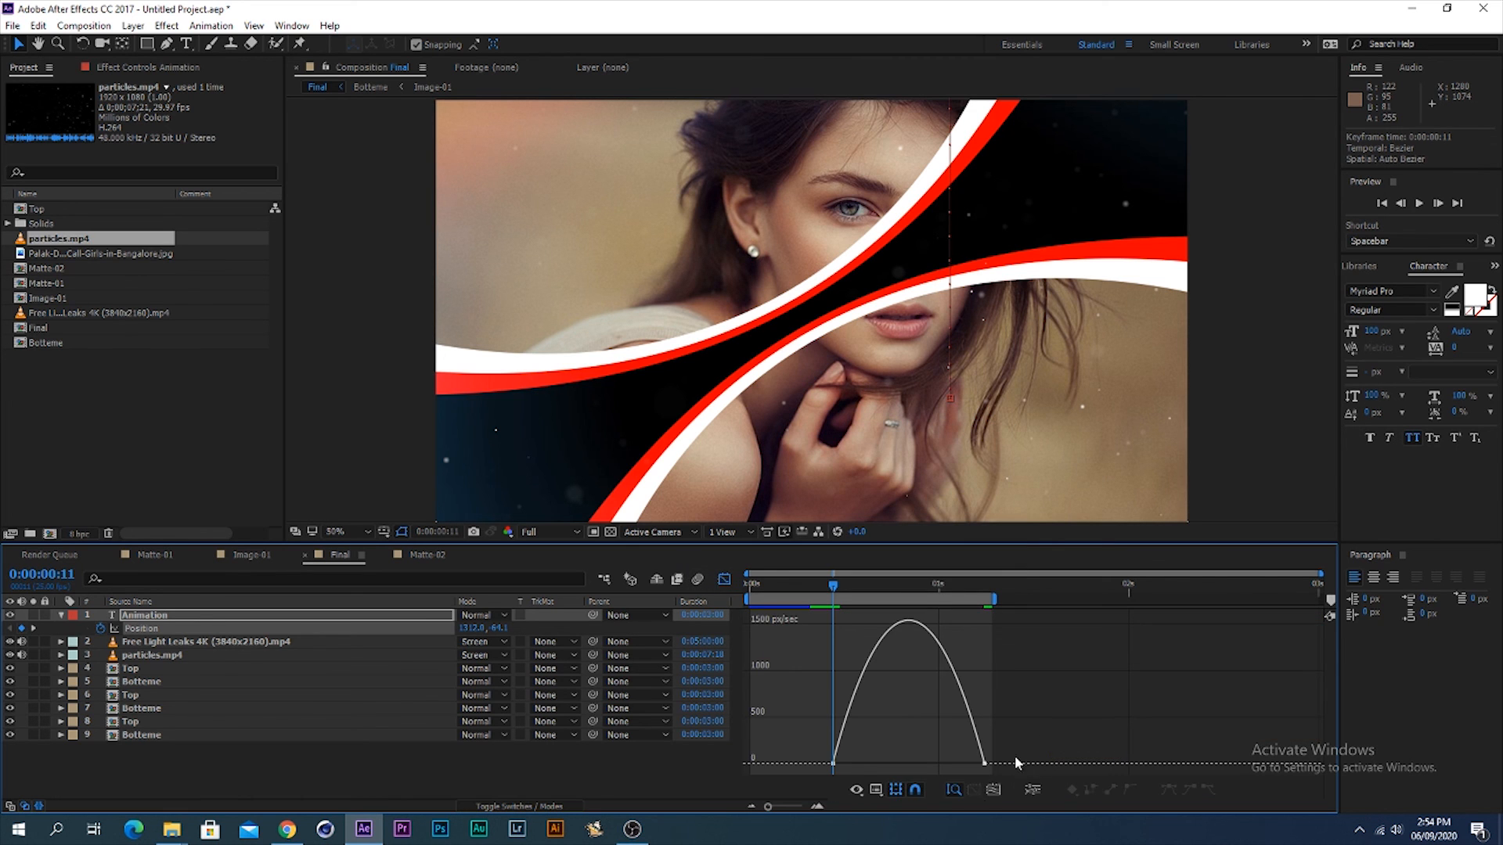
Step: Lengthen the incoming ease of the text's last Position keyframe in the speed graph so the motion peaks early and slows gradually
drag(974, 768, 973, 768)
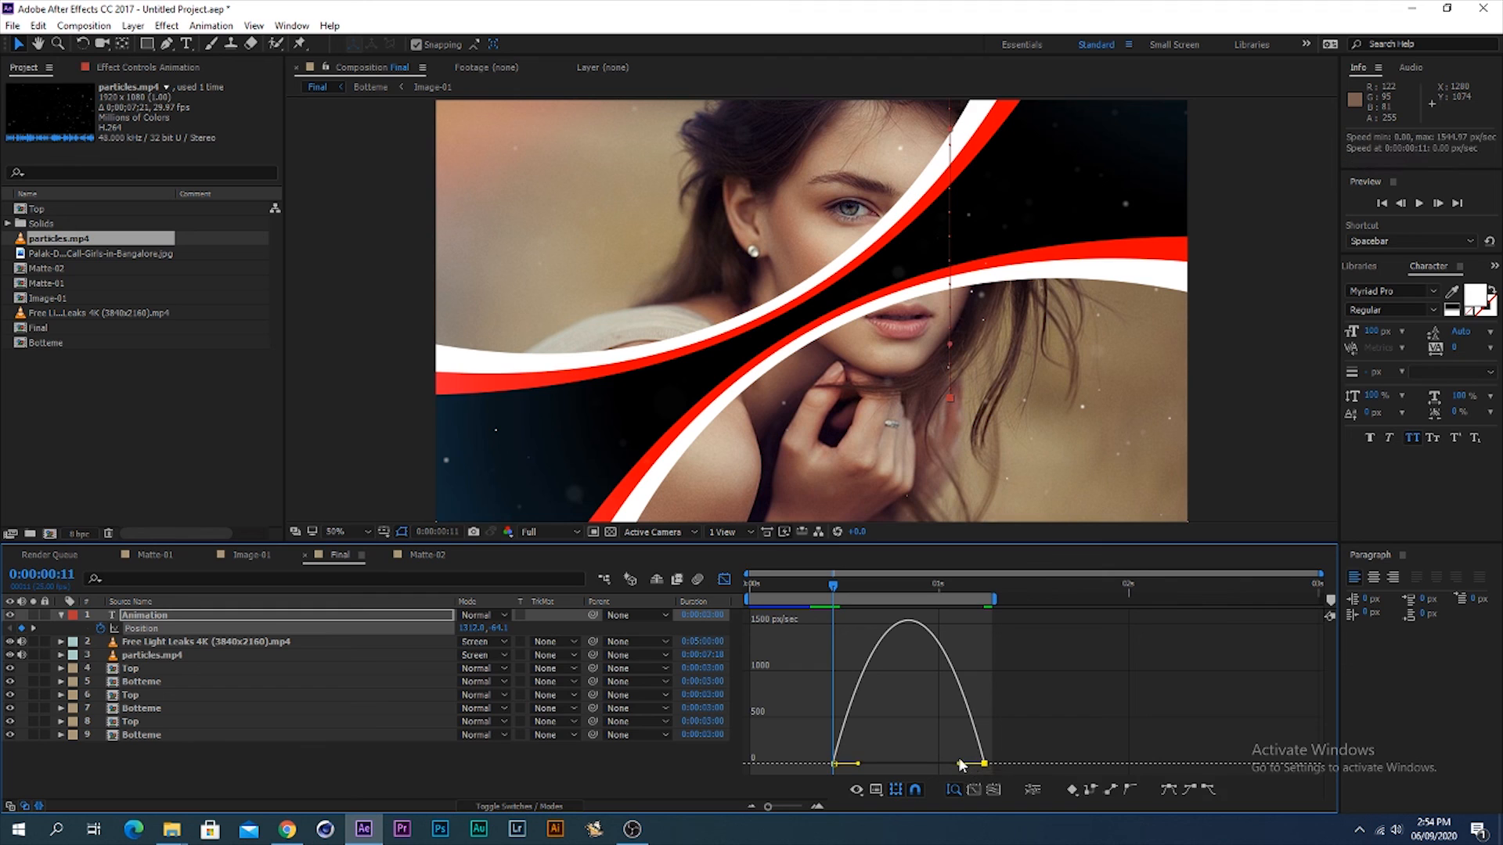
key(ctrl+a)
drag(958, 763, 908, 763)
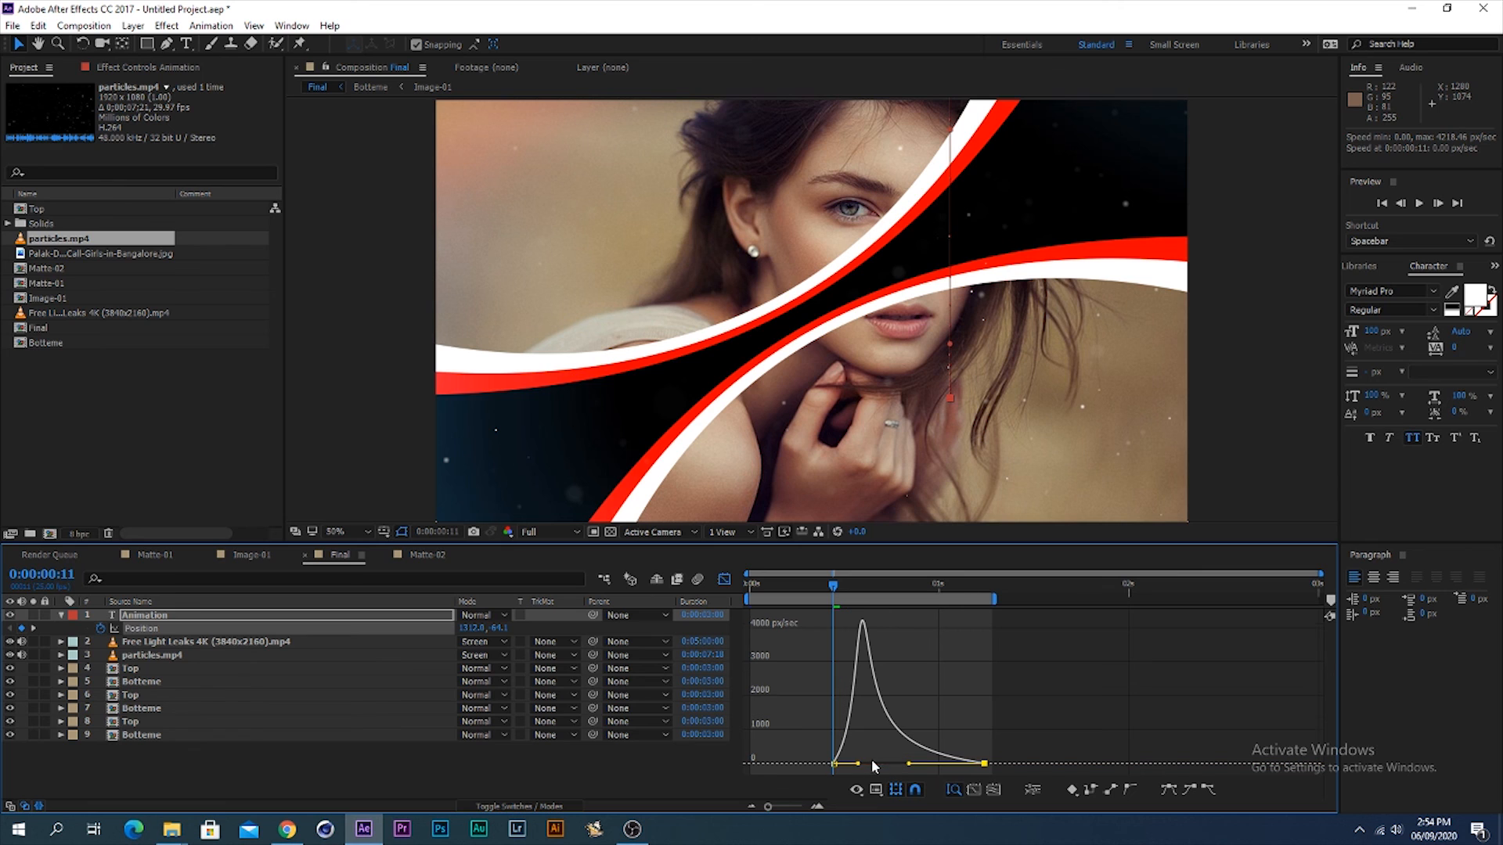
click(723, 581)
click(881, 623)
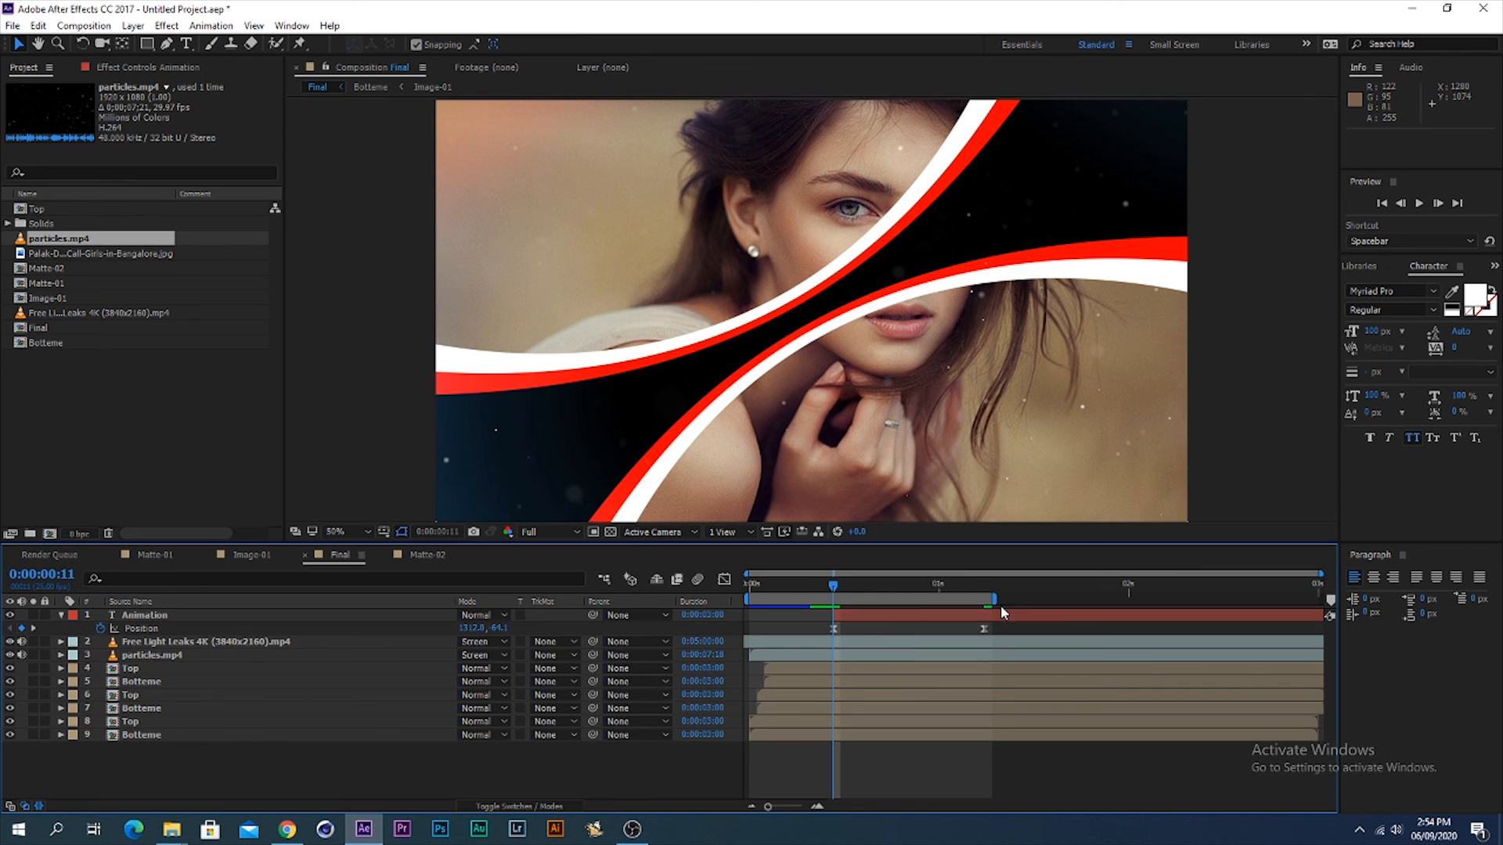
Step: Extend the work area's end past the text's last Position keyframe and preview the text animation
drag(988, 597, 1062, 598)
key(space)
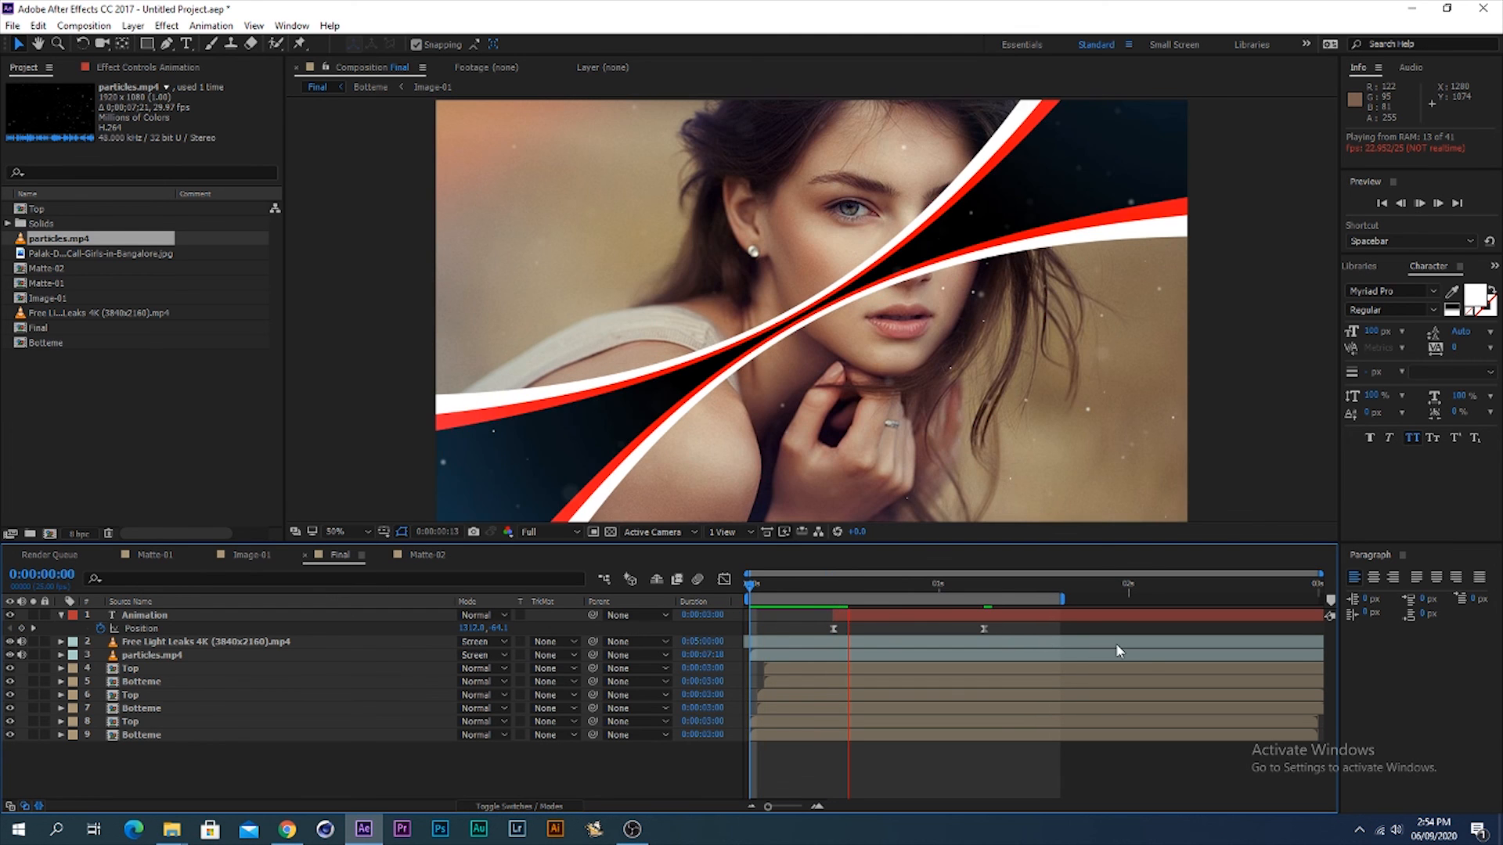
key(space)
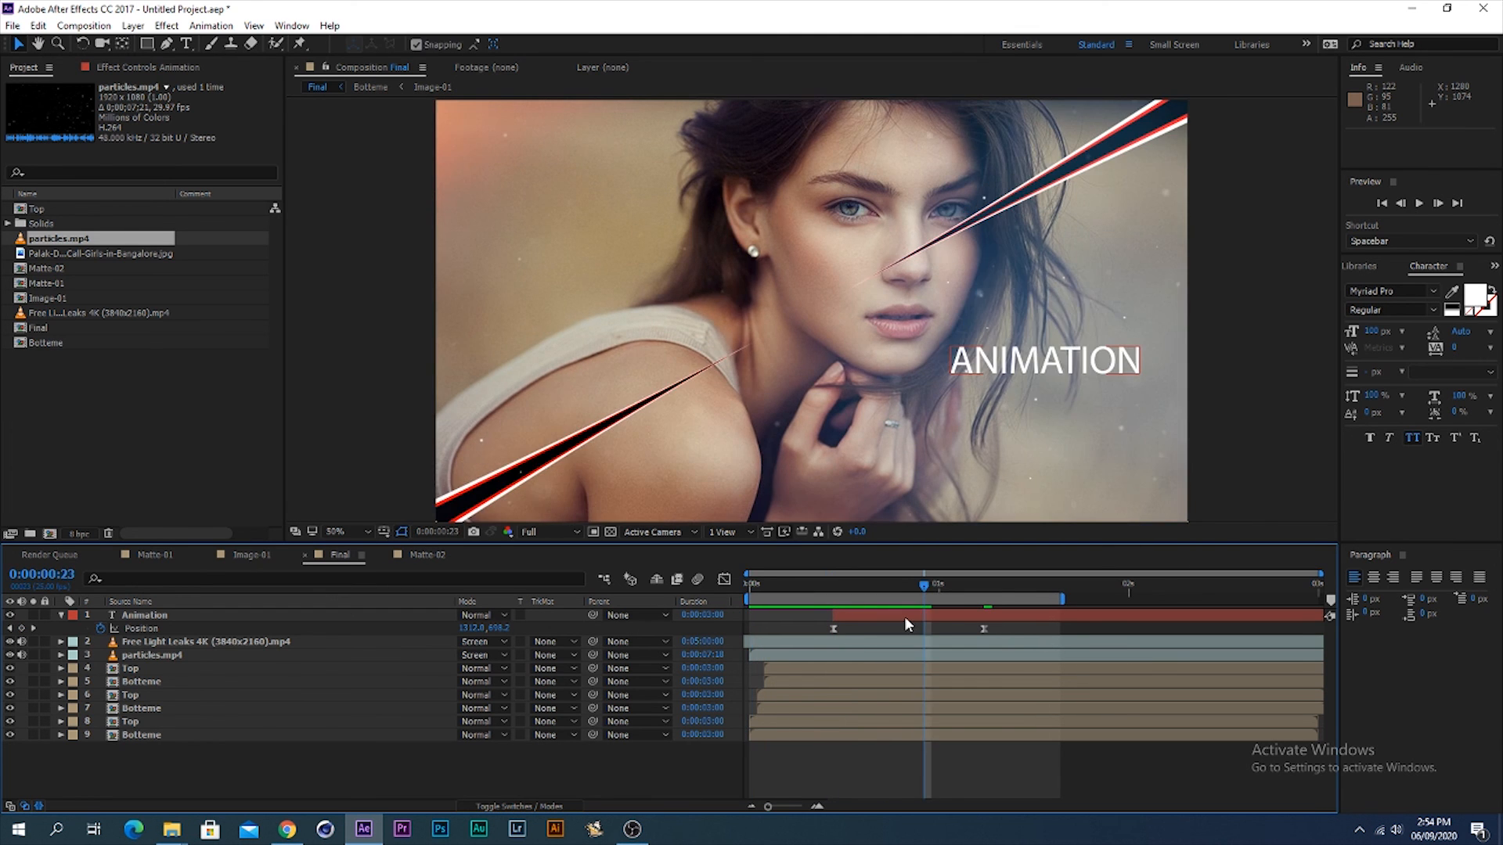
Step: Move the Animation layer below particles.mp4 and give it an Alpha Inverted Matte from a duplicate of the uppermost Top layer placed directly above it
click(904, 617)
drag(256, 618, 291, 670)
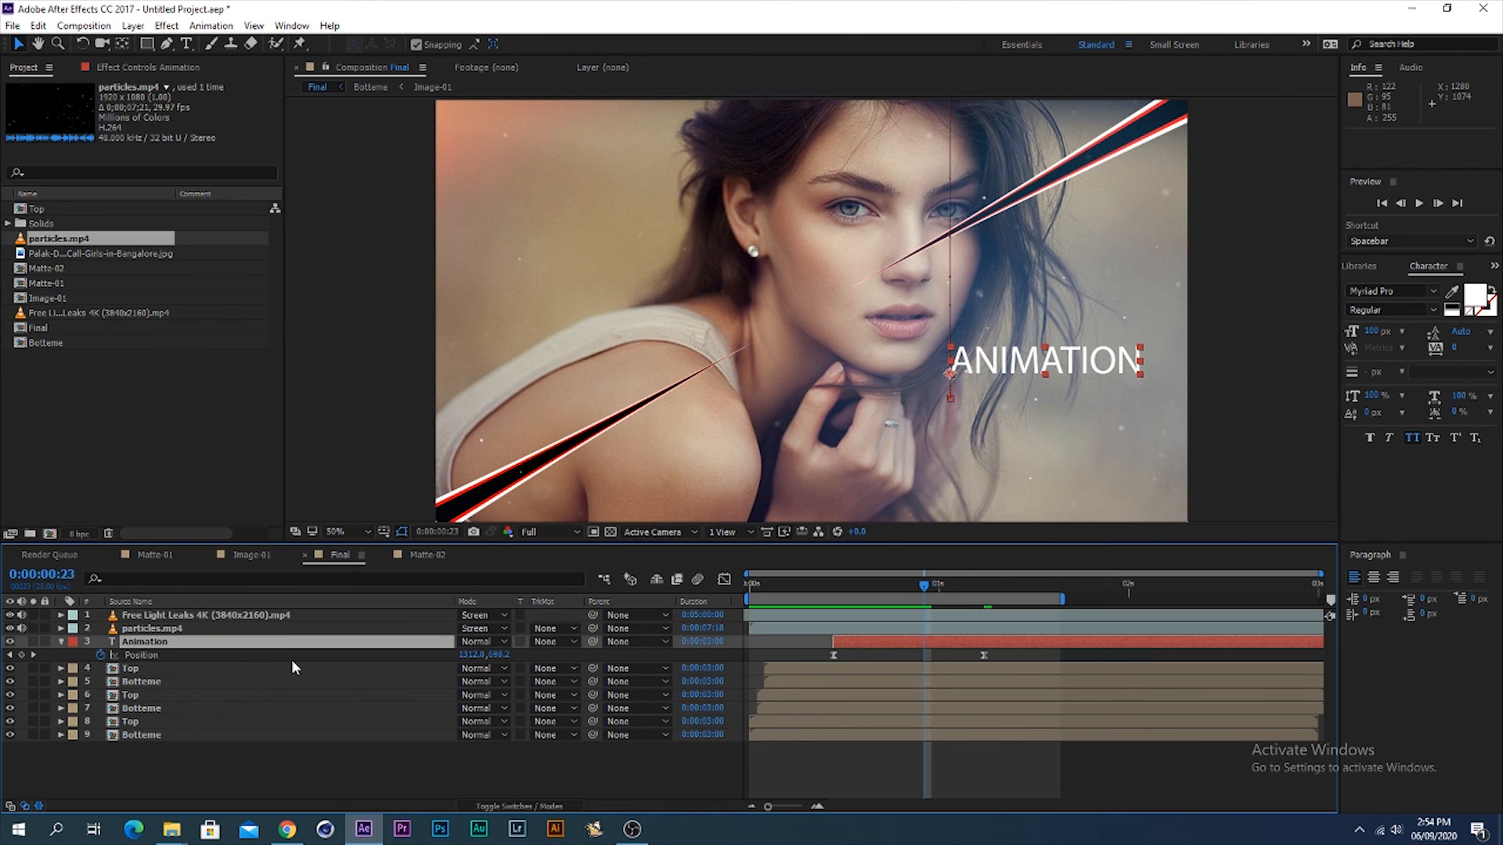
click(158, 667)
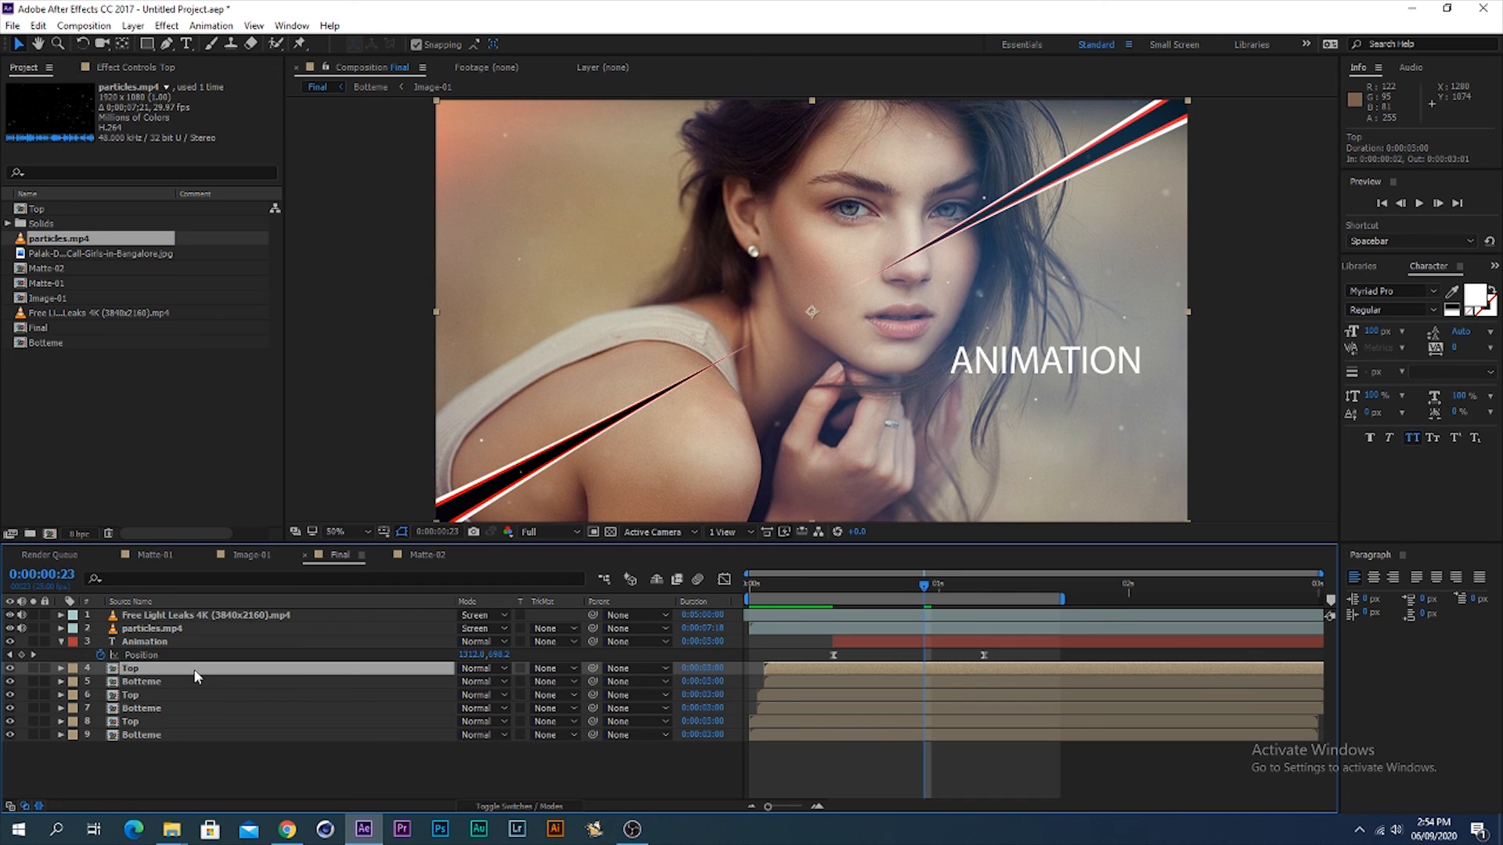
key(ctrl+d)
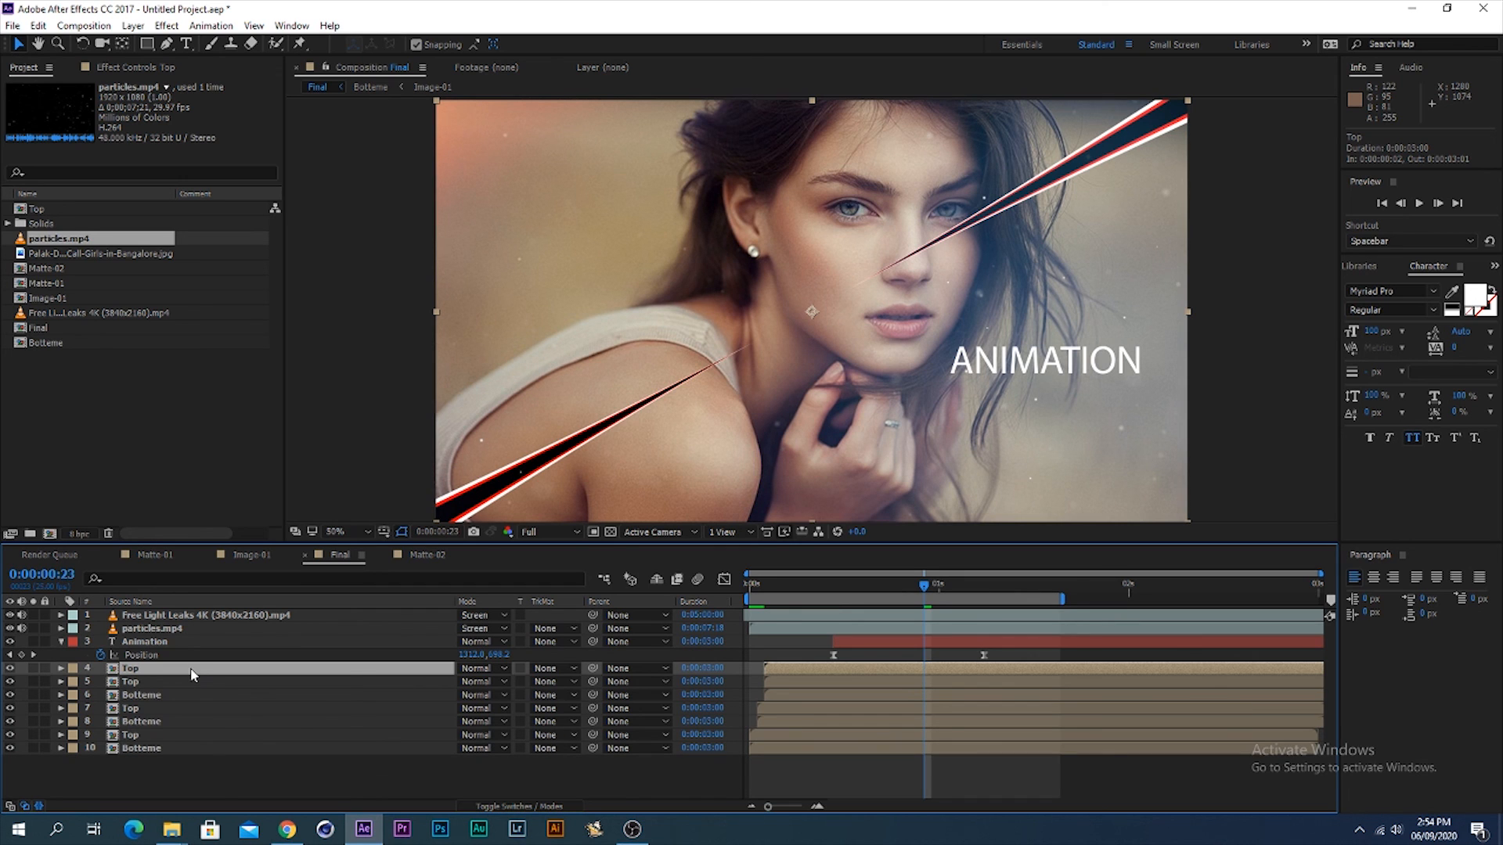
drag(190, 671, 205, 641)
click(556, 656)
click(570, 714)
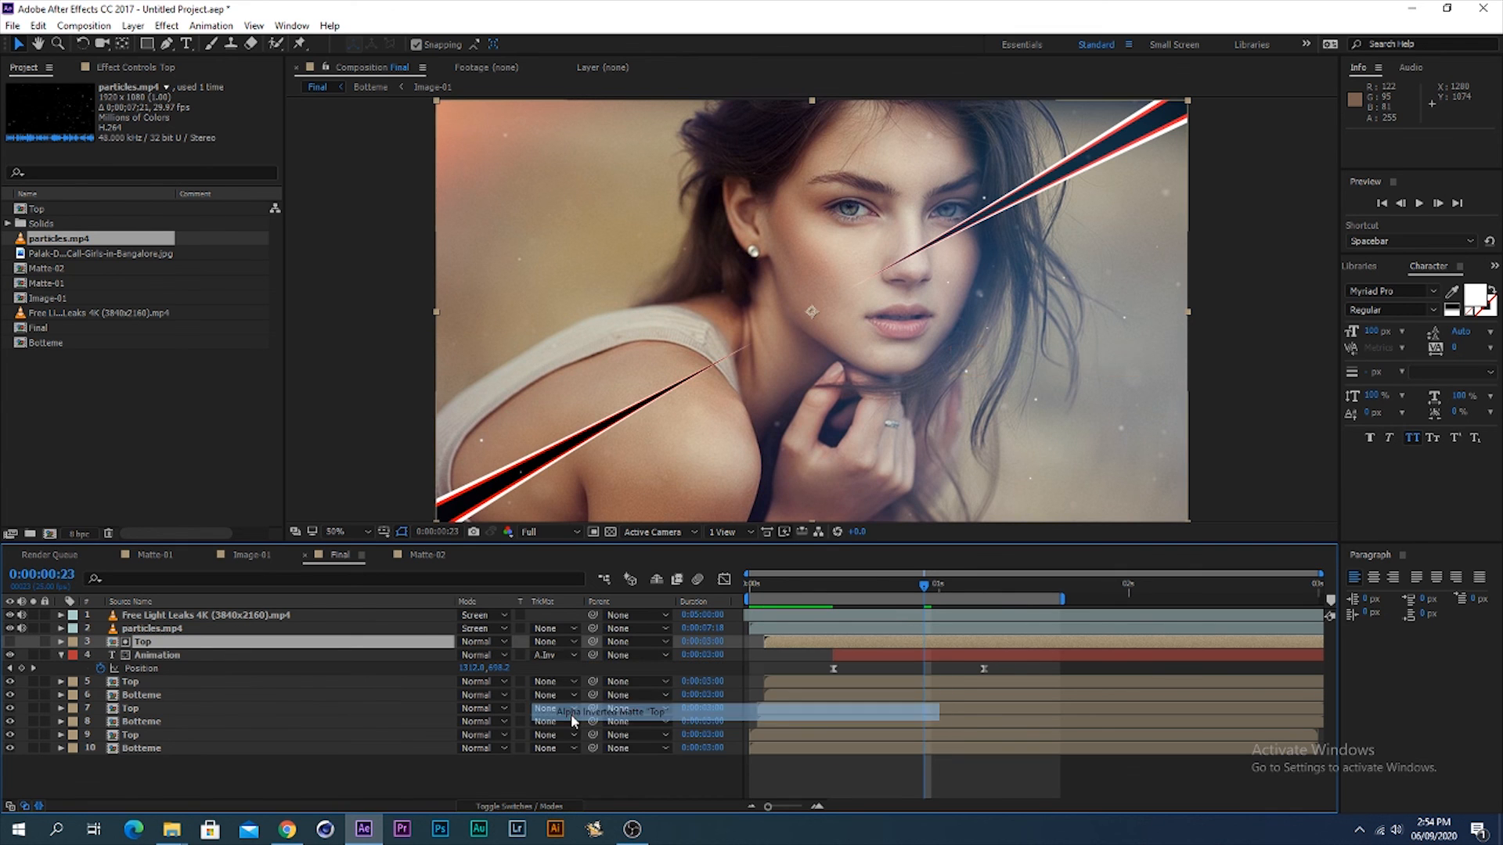
Step: Shift the Animation text layer to start at 0:00:00:15 and preview its matted entrance
click(838, 579)
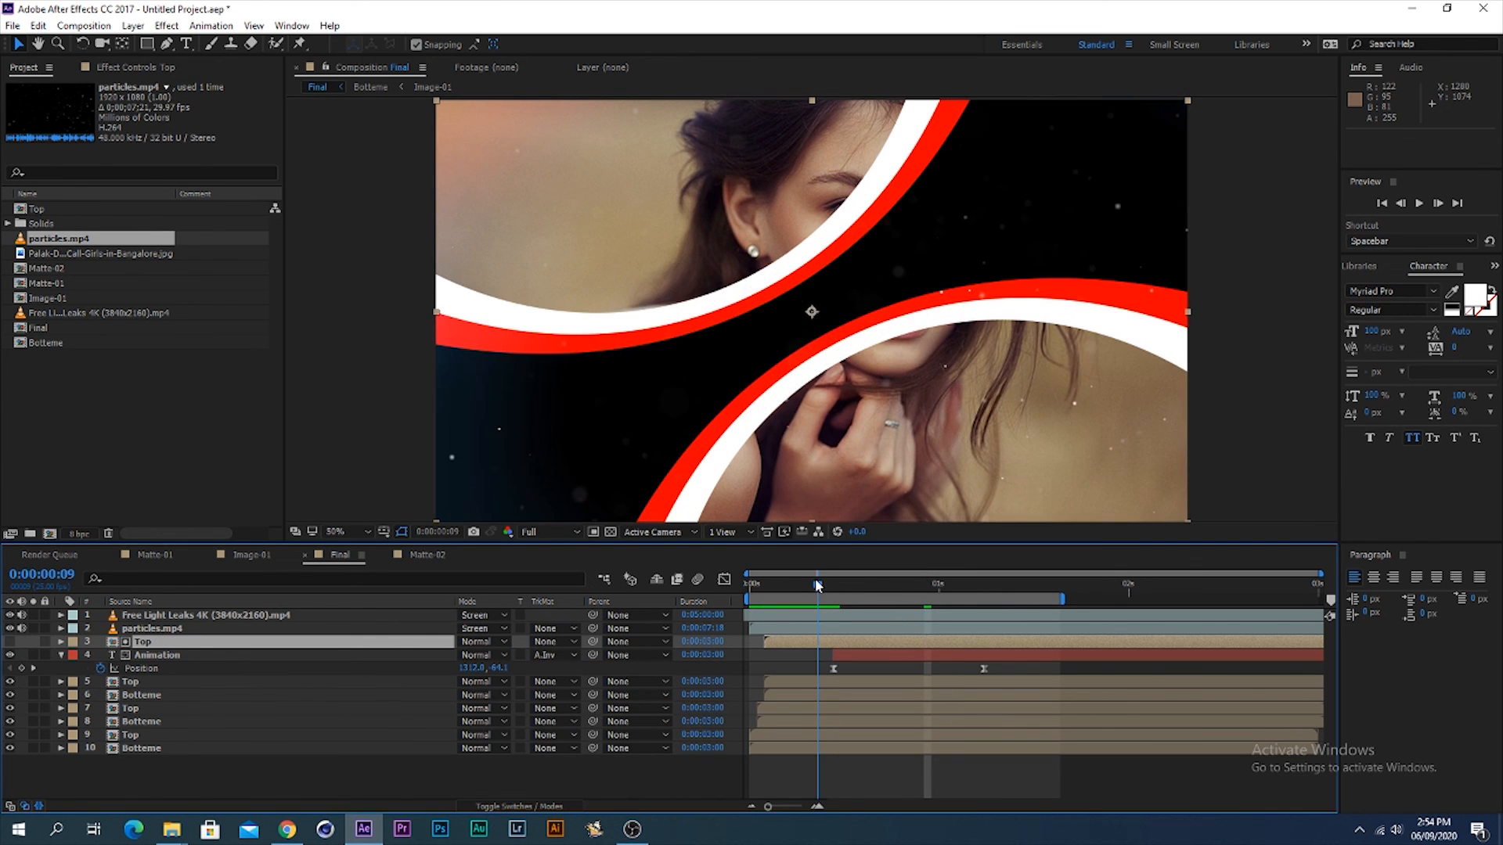
mouse_move(854, 582)
mouse_down()
mouse_move(882, 585)
mouse_move(864, 587)
mouse_up()
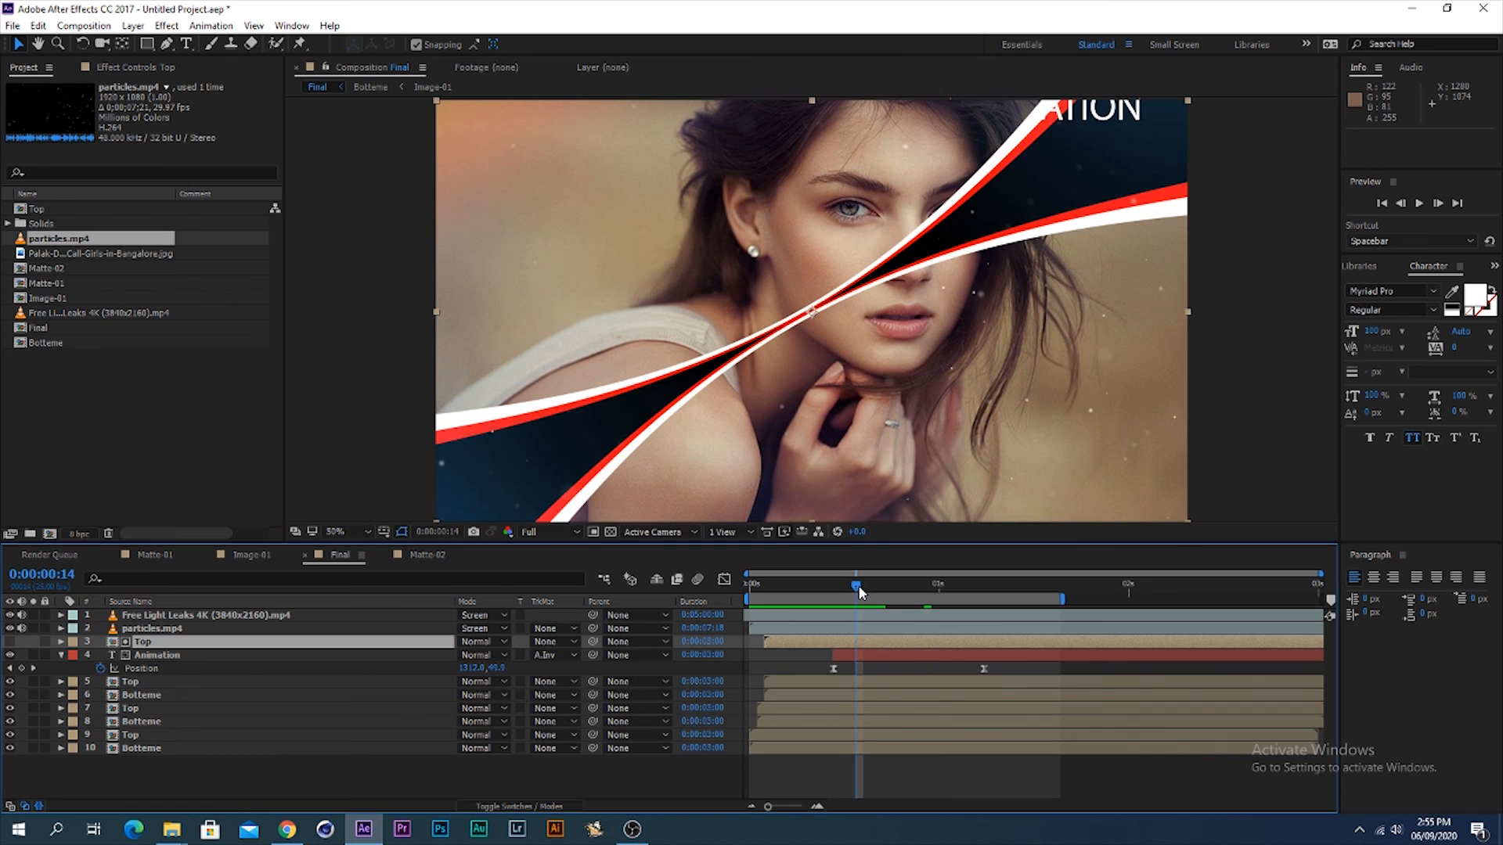
drag(875, 651, 909, 654)
key(space)
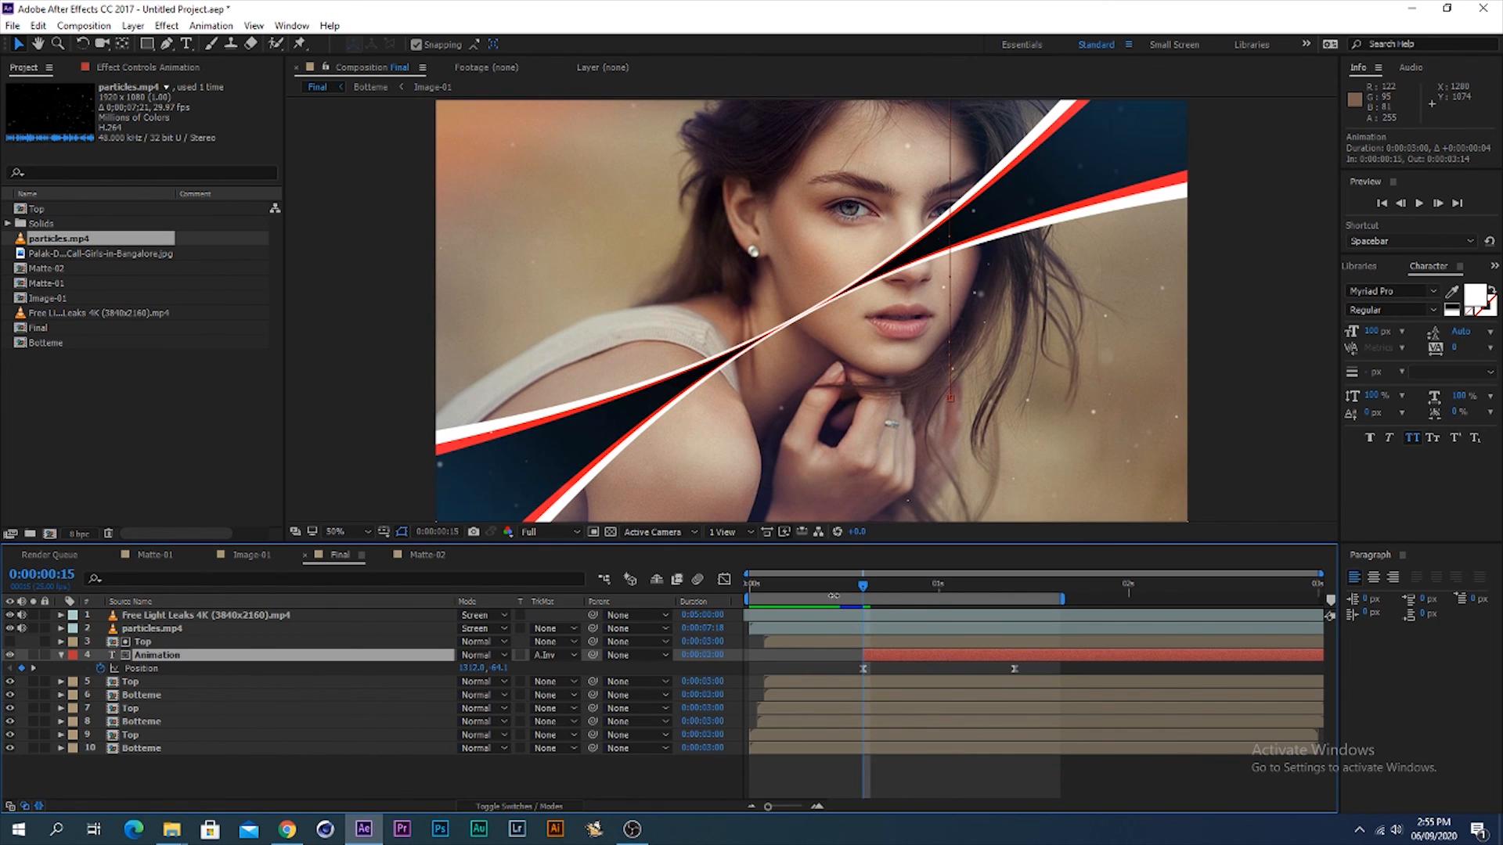